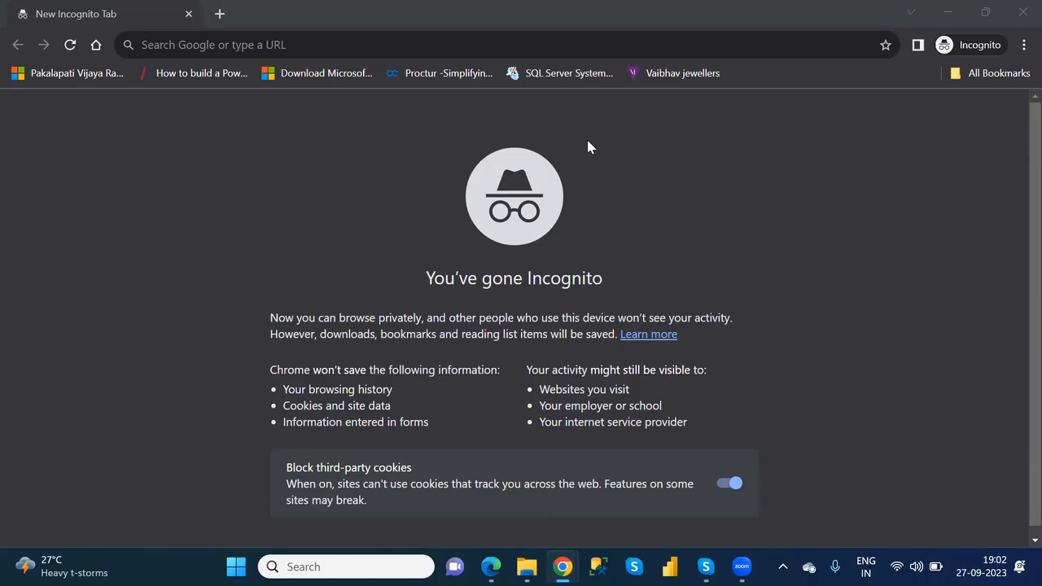
- Go to the Microsoft Power Apps website and open its sign-in page
left_click(359, 46)
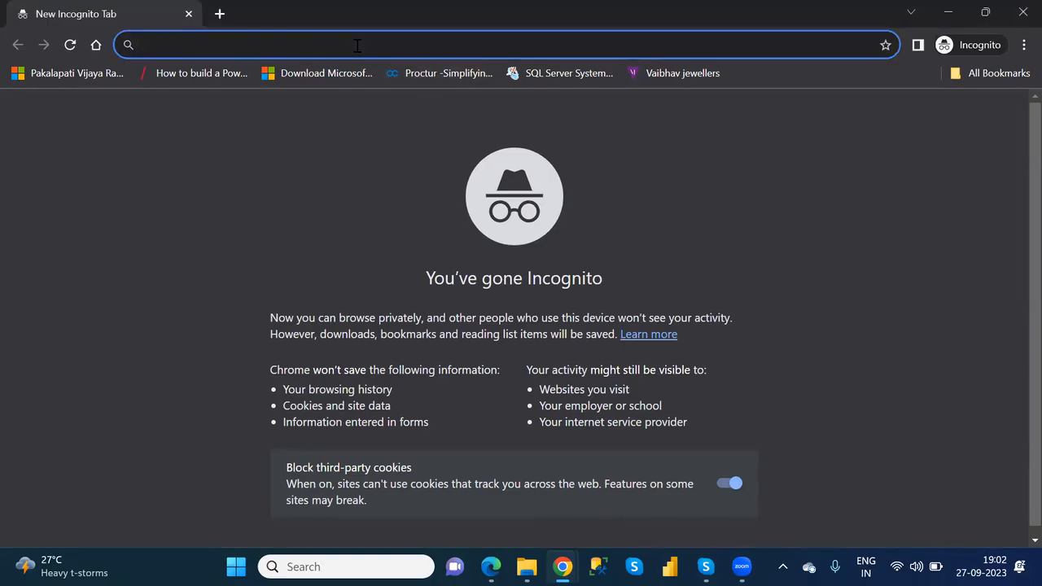
type("pow")
key("Return")
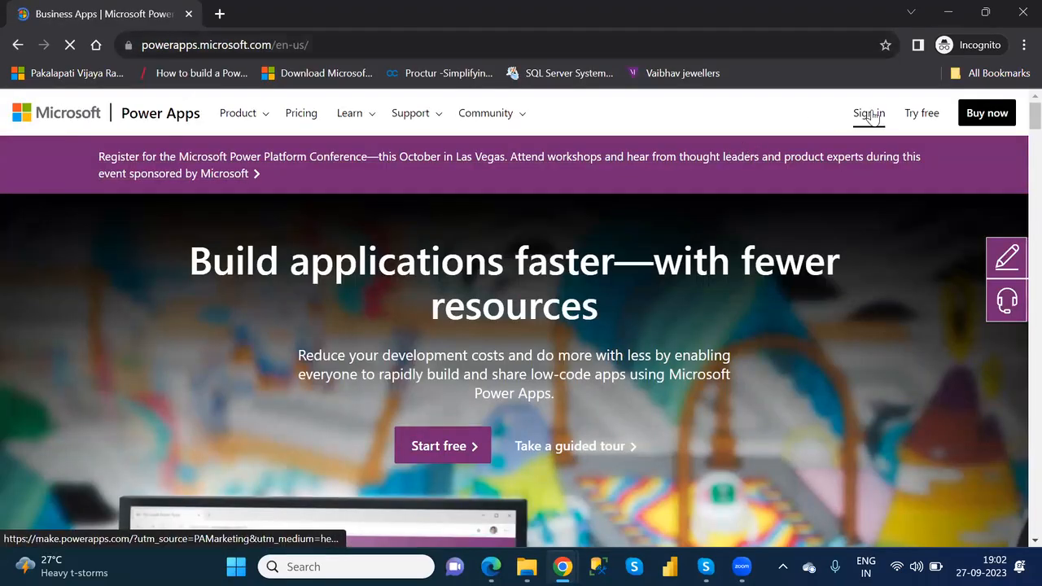
left_click(869, 116)
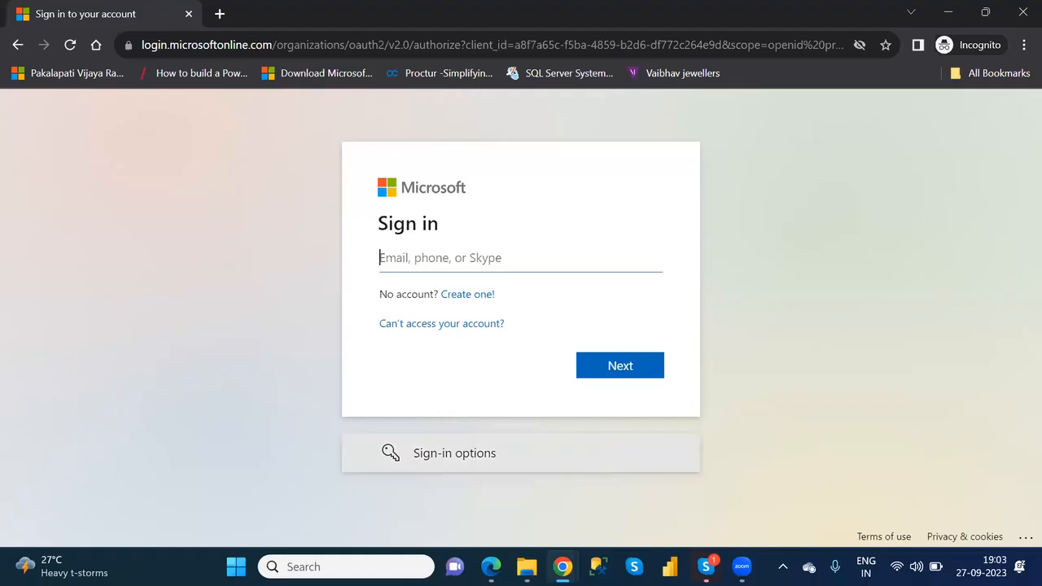
- Copy the Power Apps account e-mail from Sticky Notes and submit it on the Microsoft sign-in page
key("super")
type("stic")
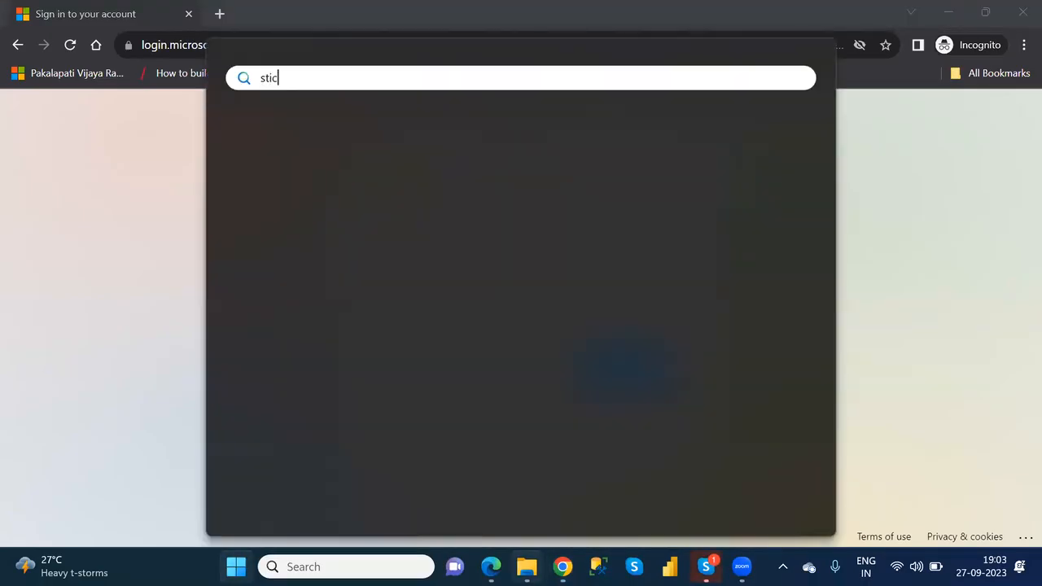
key("Return")
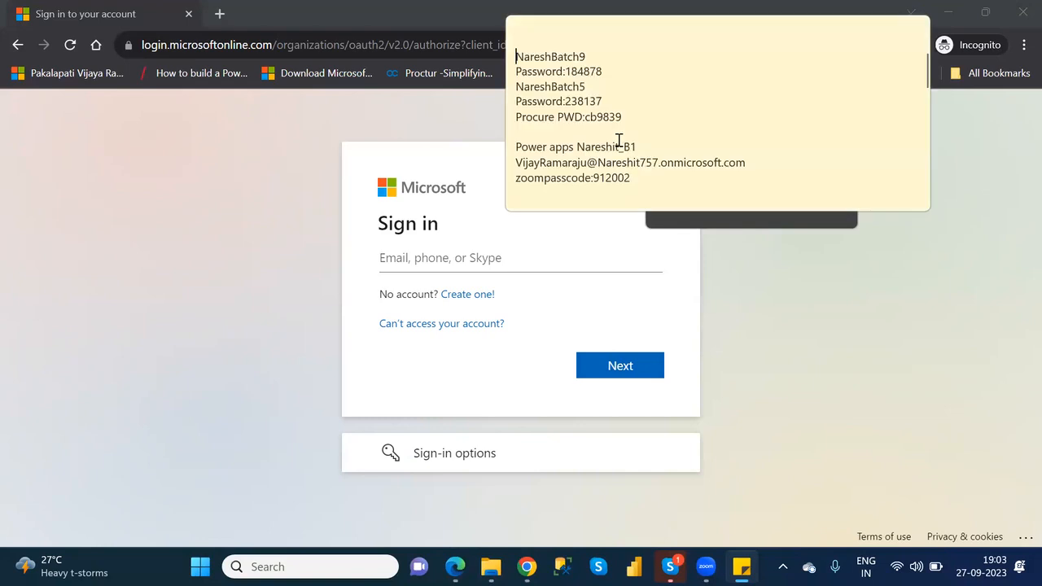
left_click(518, 160)
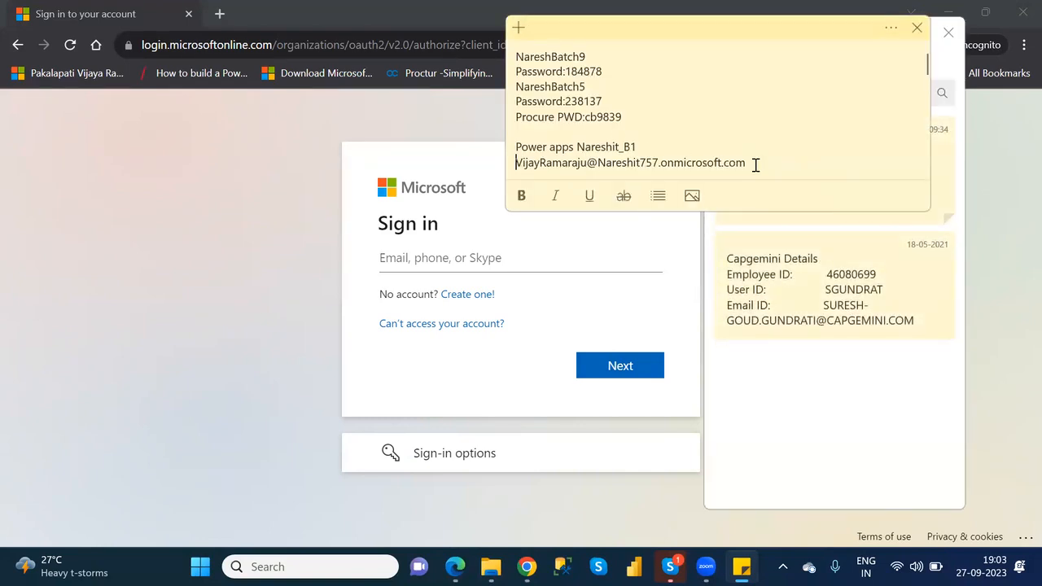
left_click_drag(753, 163, 511, 163)
key("ctrl+c")
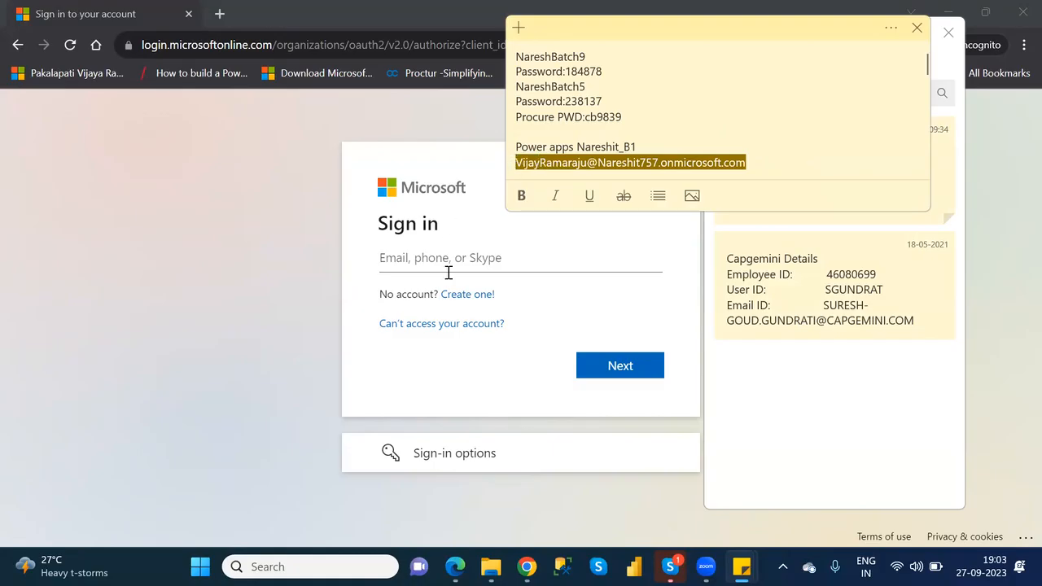
left_click(480, 250)
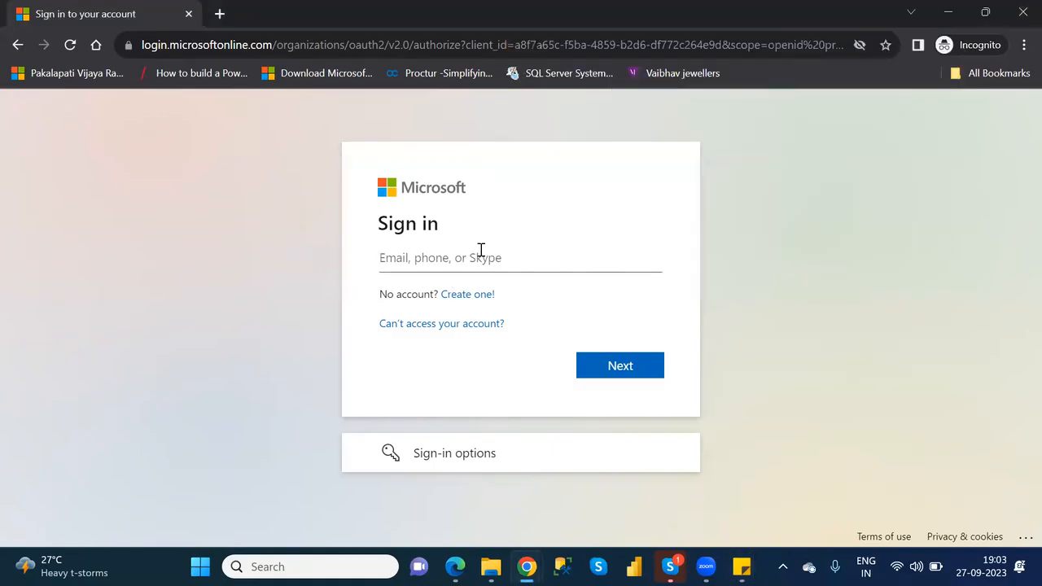
key("ctrl+v")
left_click(634, 365)
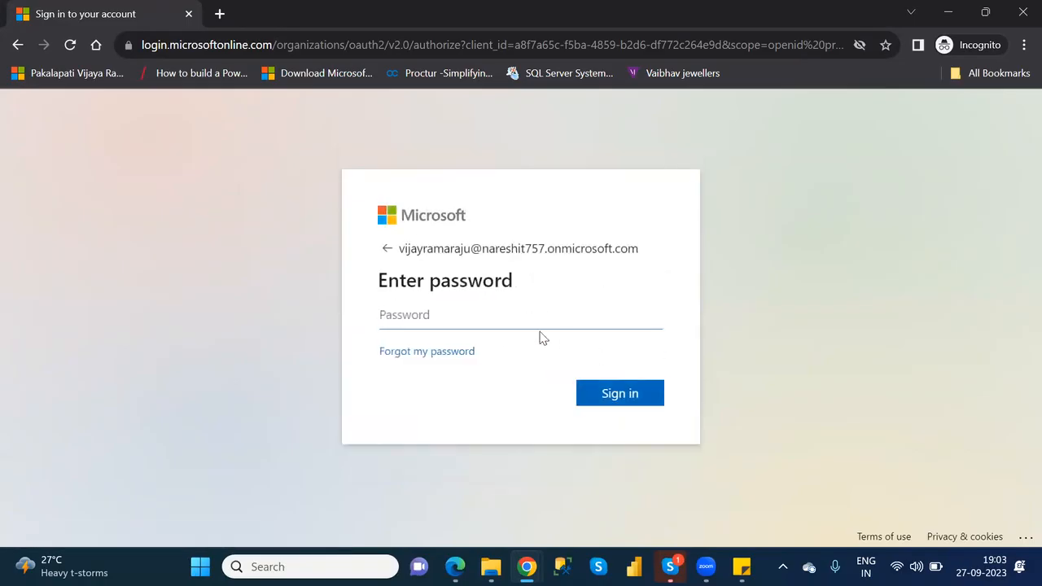
- Enter the account password and complete the sign-in
type("************")
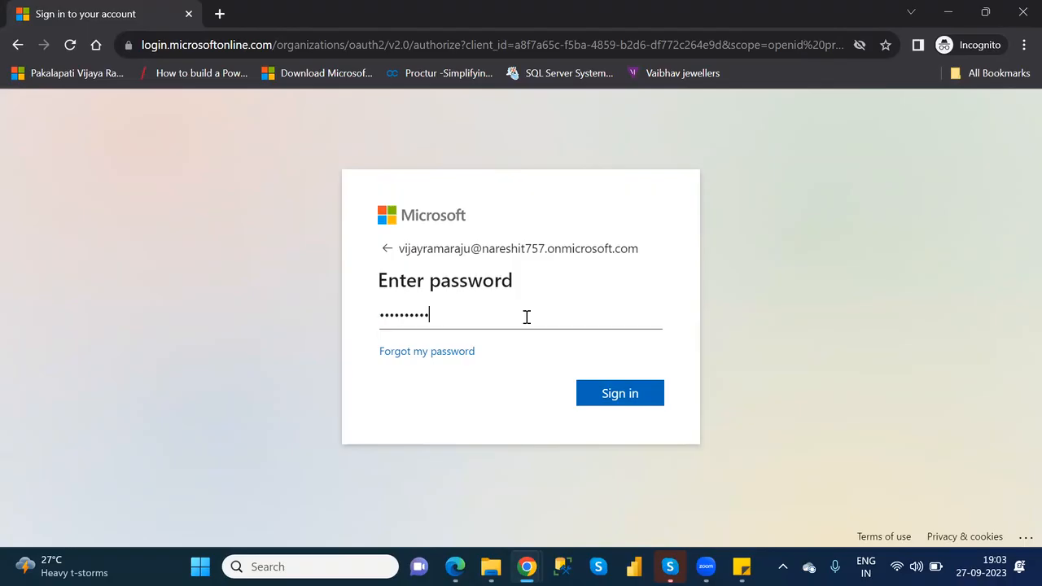
key("Return")
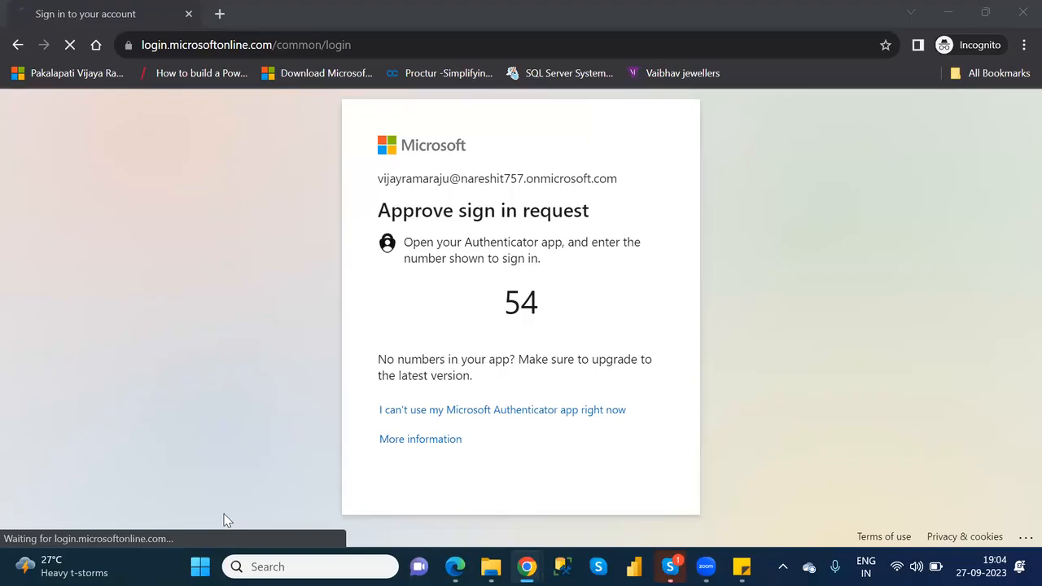
left_click(629, 397)
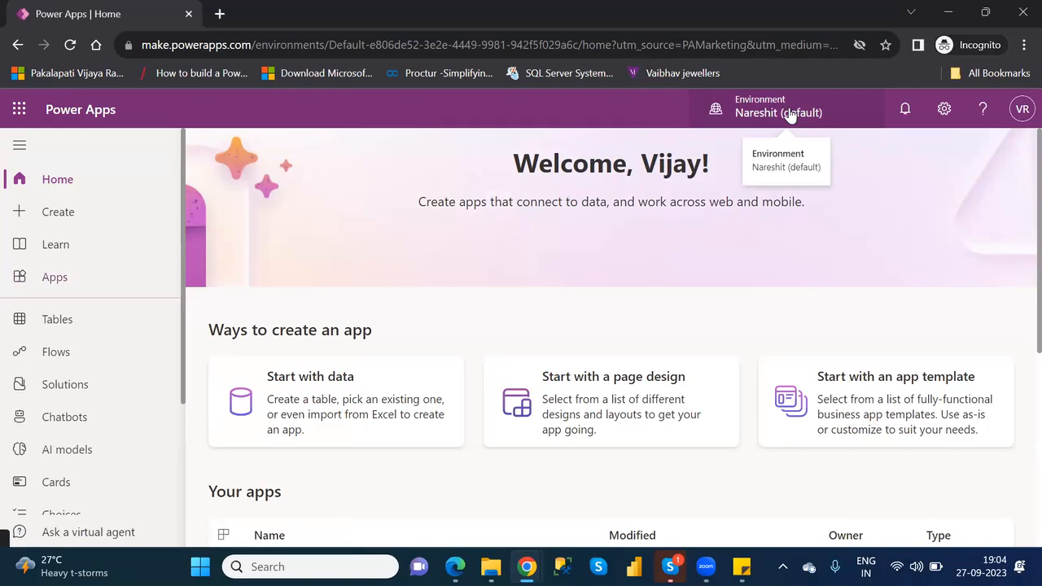
- Switch to the NareshIT_B1 environment and open the NareshIT_BlankCanvasApp app for editing
left_click(786, 112)
left_click(812, 319)
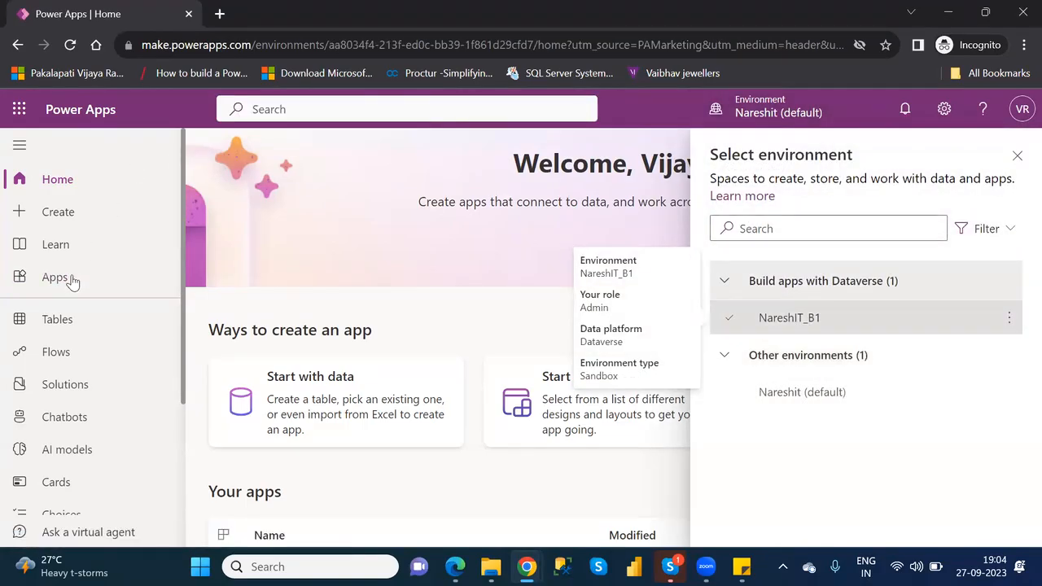
left_click(56, 277)
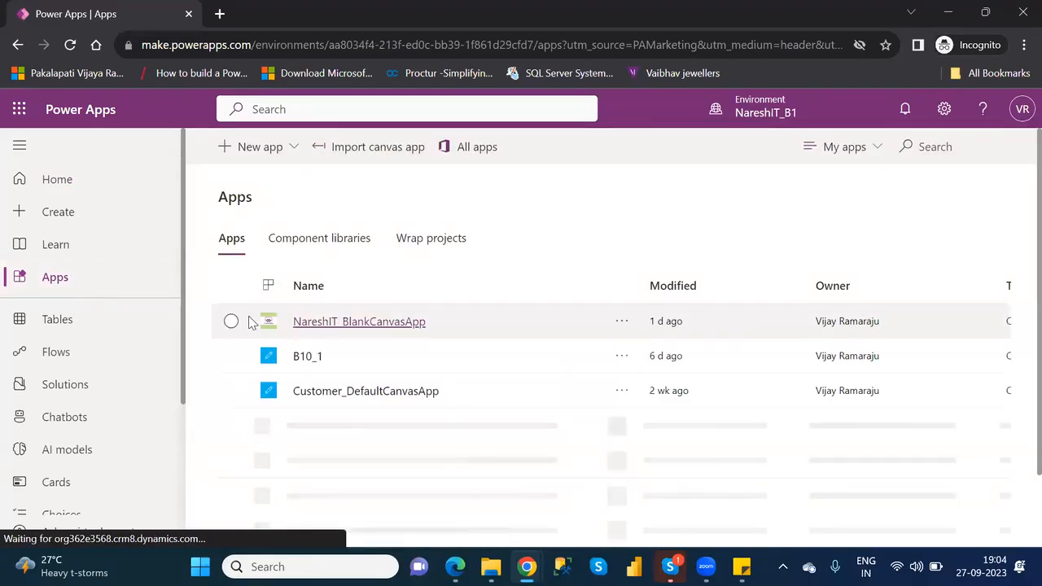
left_click(232, 321)
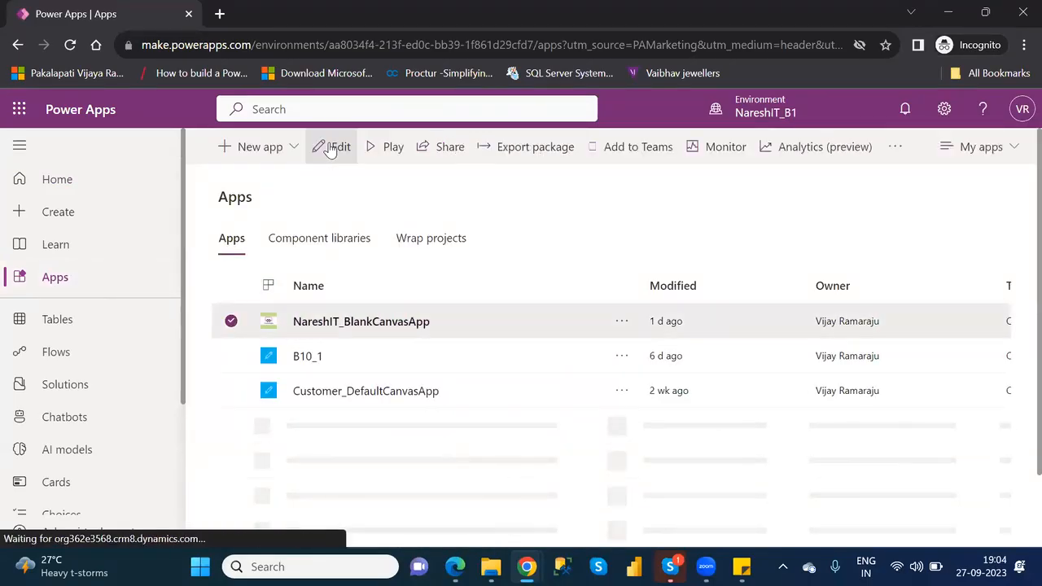
left_click(331, 146)
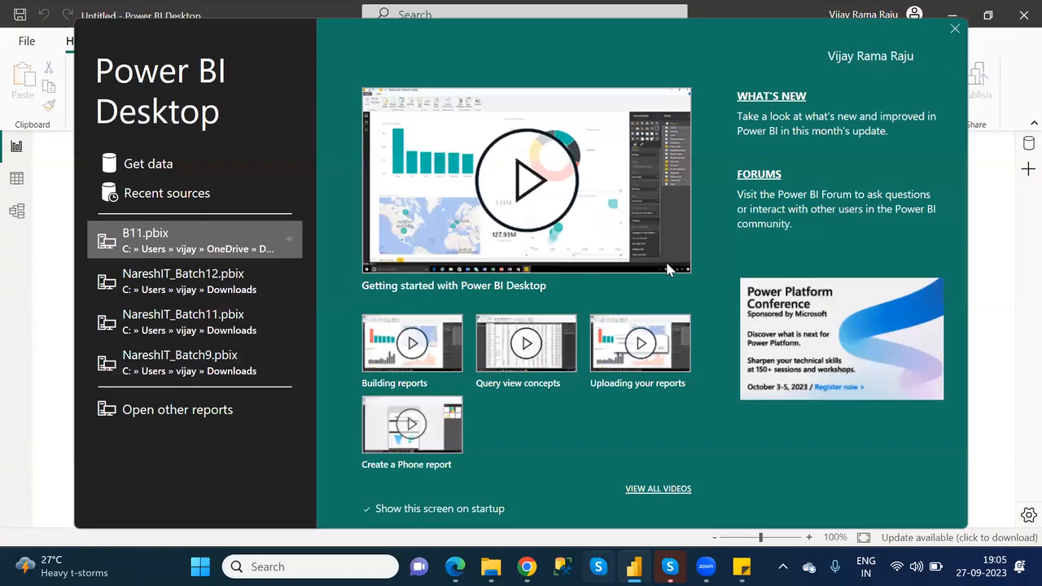
- In Power BI Desktop, load the financials table from the sample dataset and close the report without saving
left_click(955, 30)
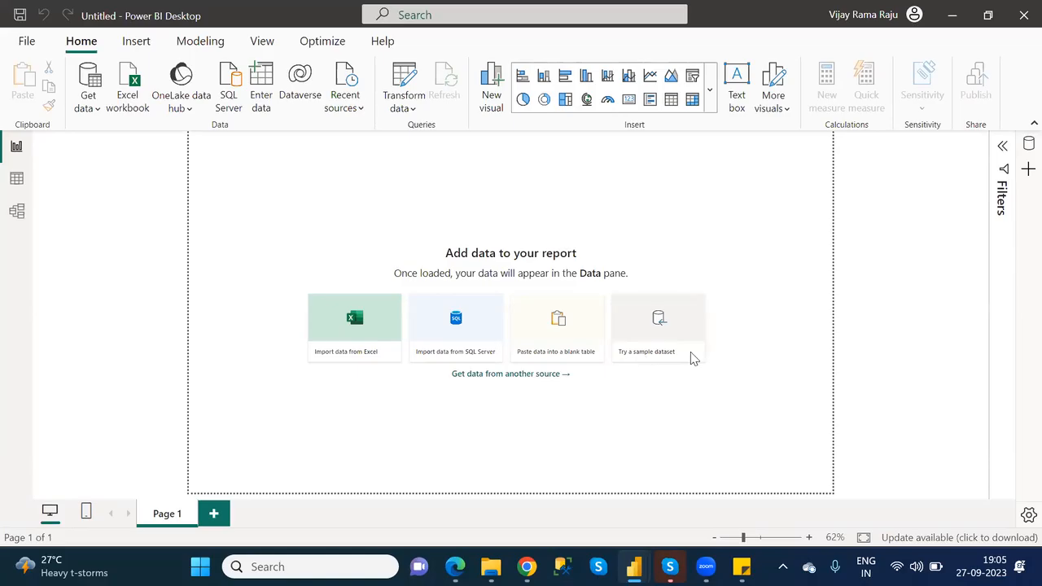
left_click(658, 355)
left_click(614, 393)
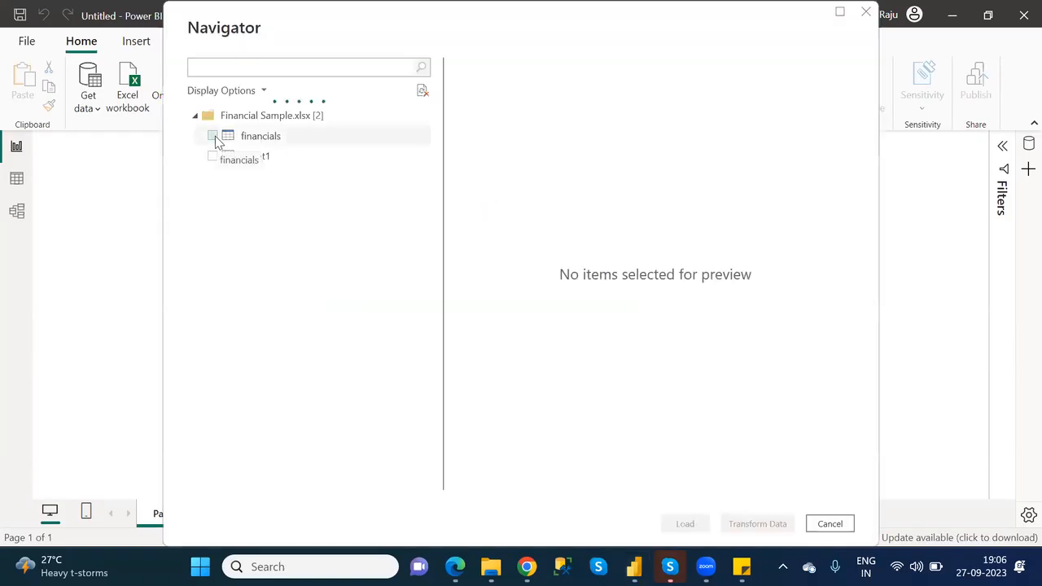
left_click(213, 137)
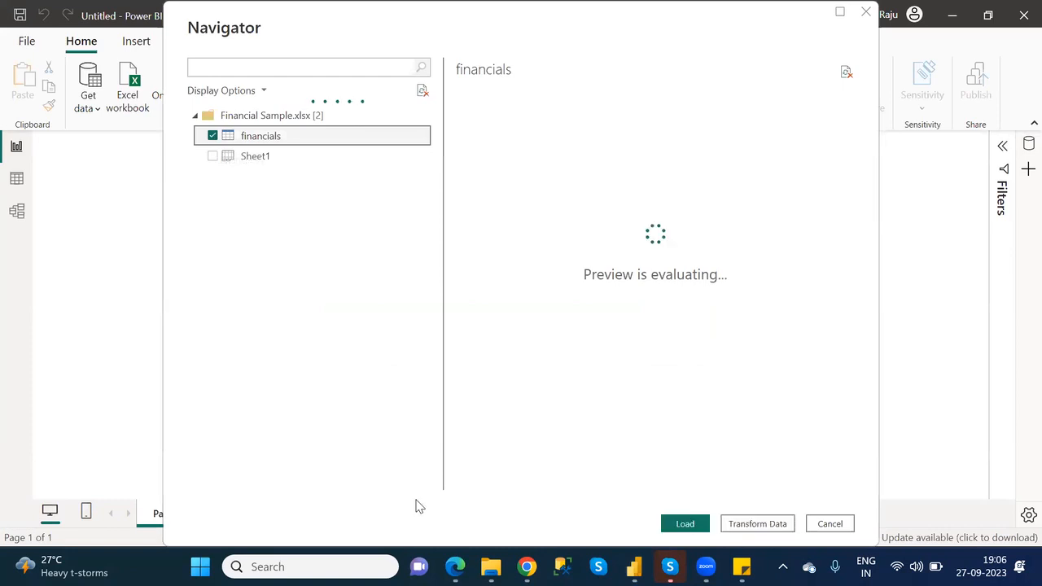
left_click(691, 526)
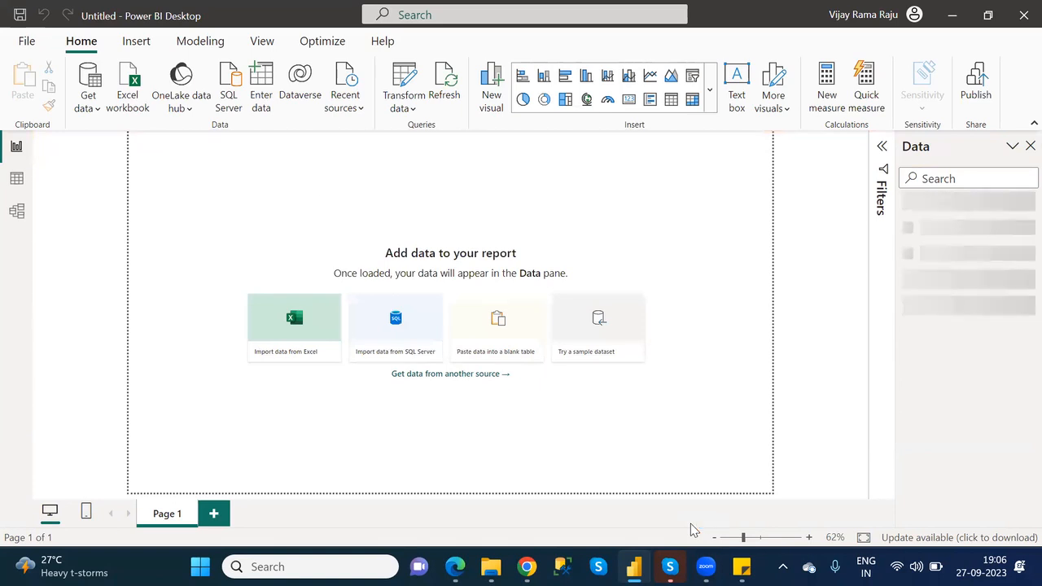
left_click(1022, 17)
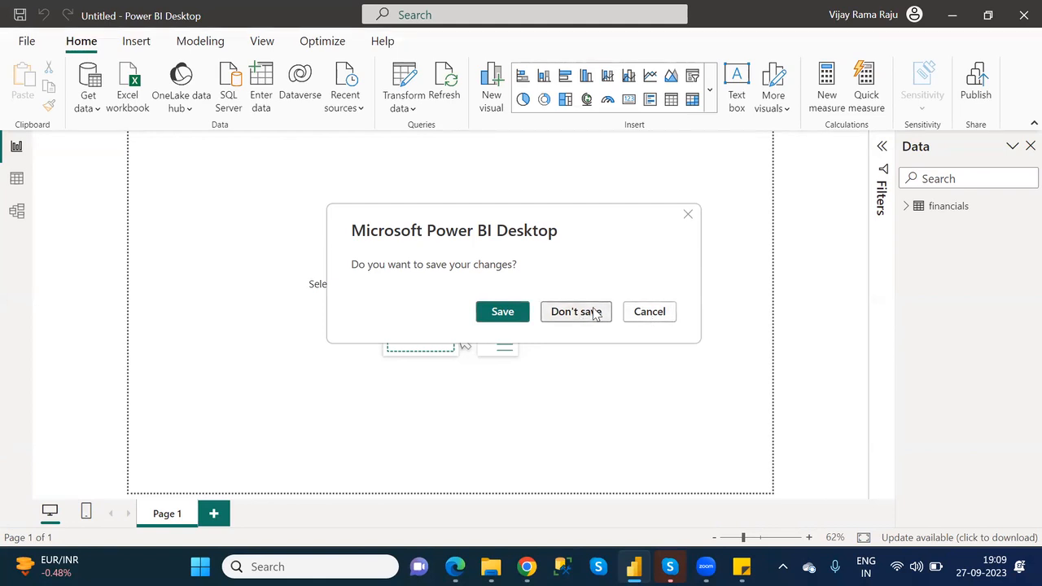
left_click(597, 314)
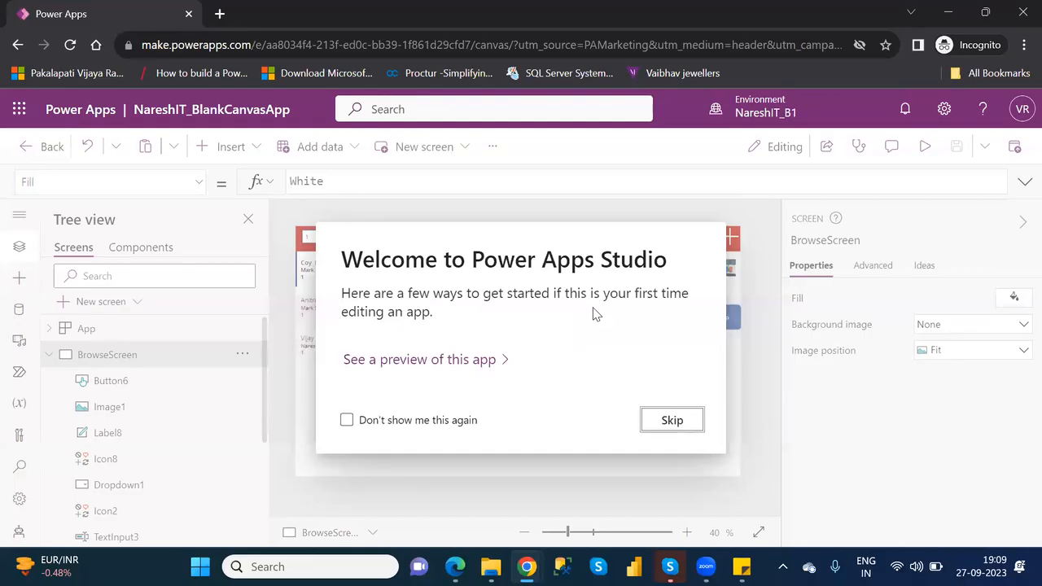
- Skip the Power Apps Studio welcome message and open DetailScreen from the app's collapsed screen list
left_click(681, 421)
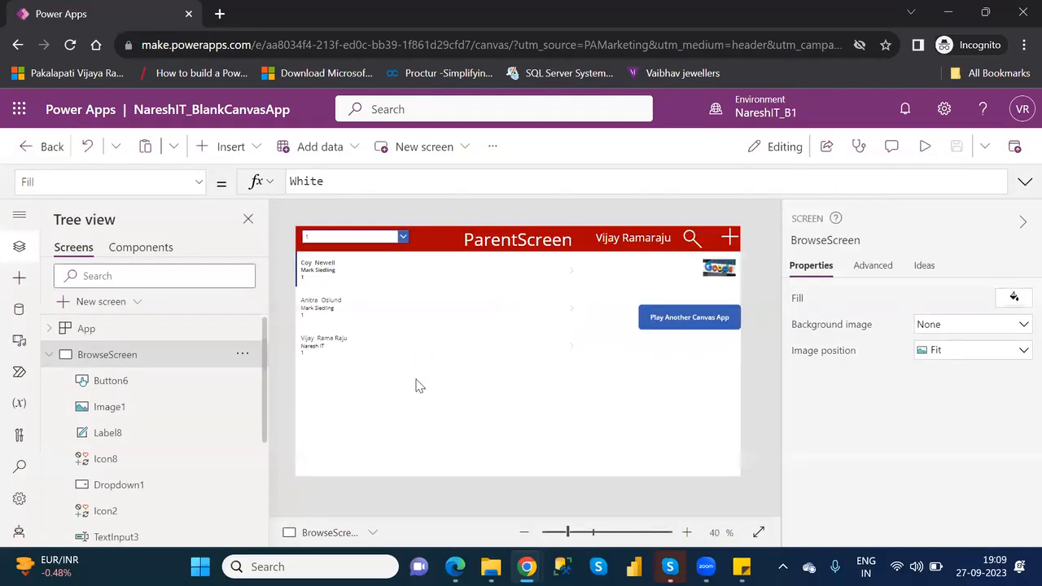
left_click(51, 351)
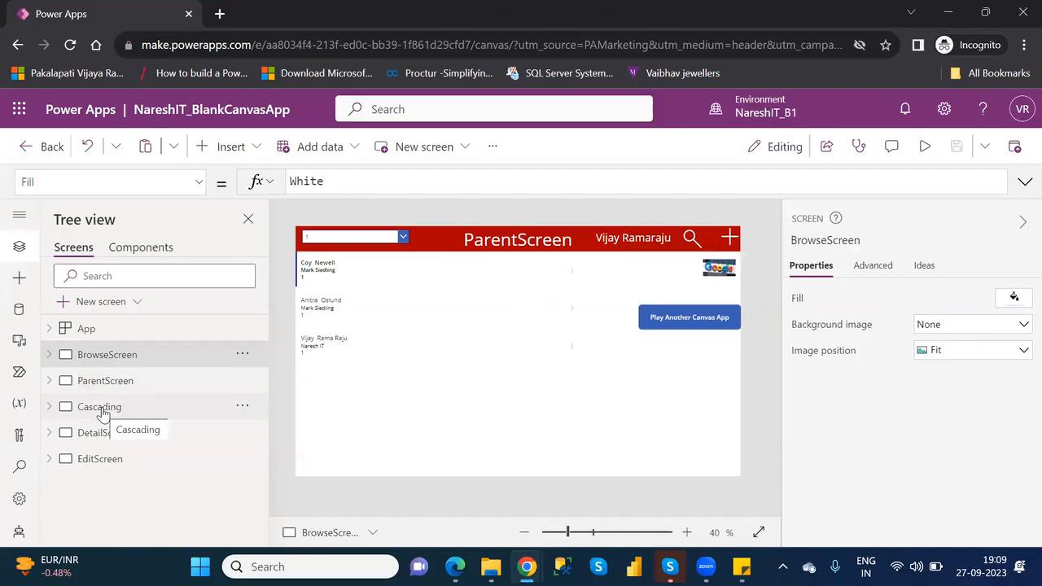
left_click(109, 438)
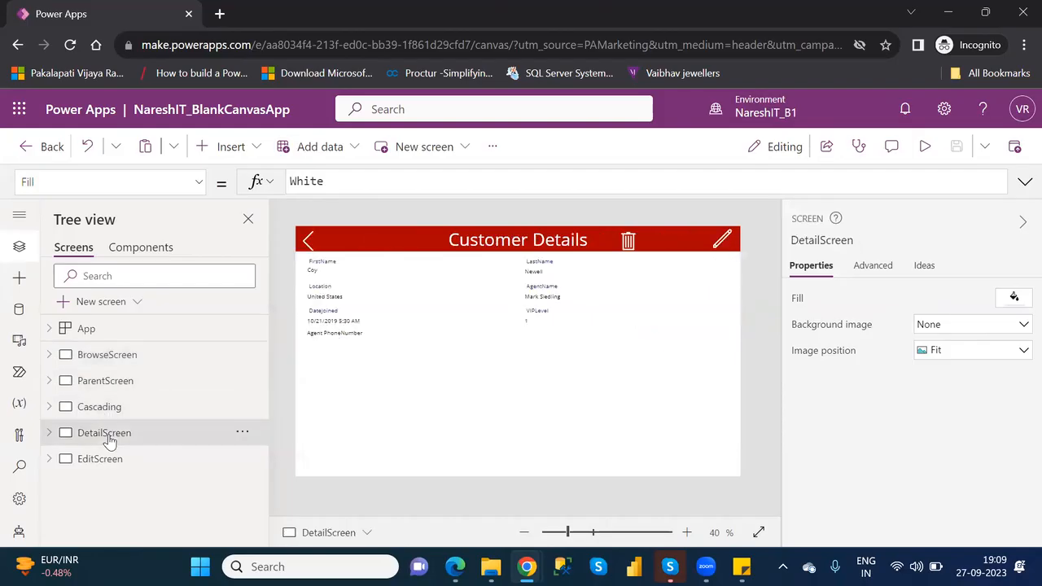
- Examine the OnSelect formula of the trash icon in the Customer Details header
left_click(627, 244)
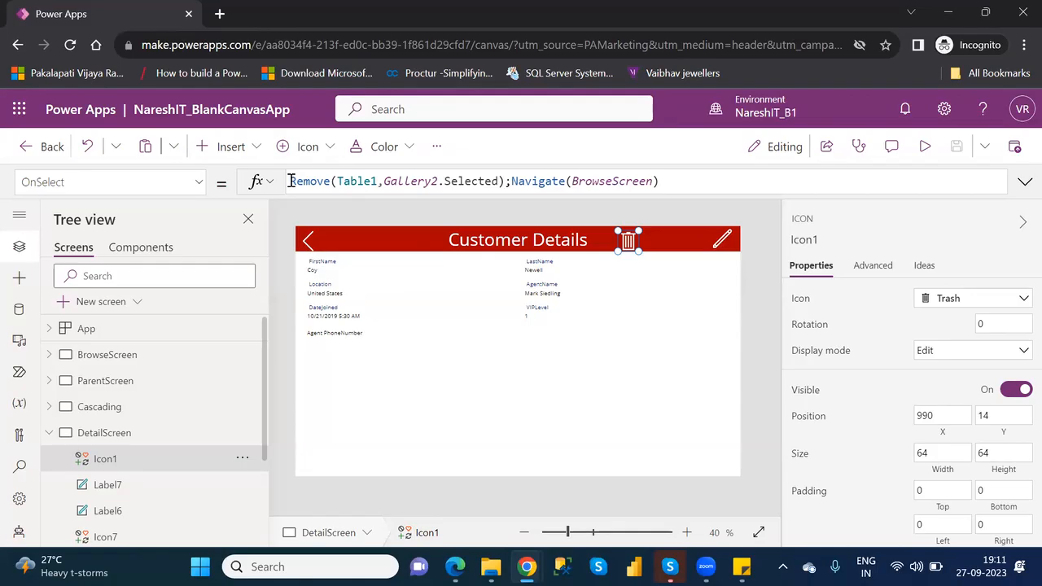
left_click_drag(290, 181, 664, 186)
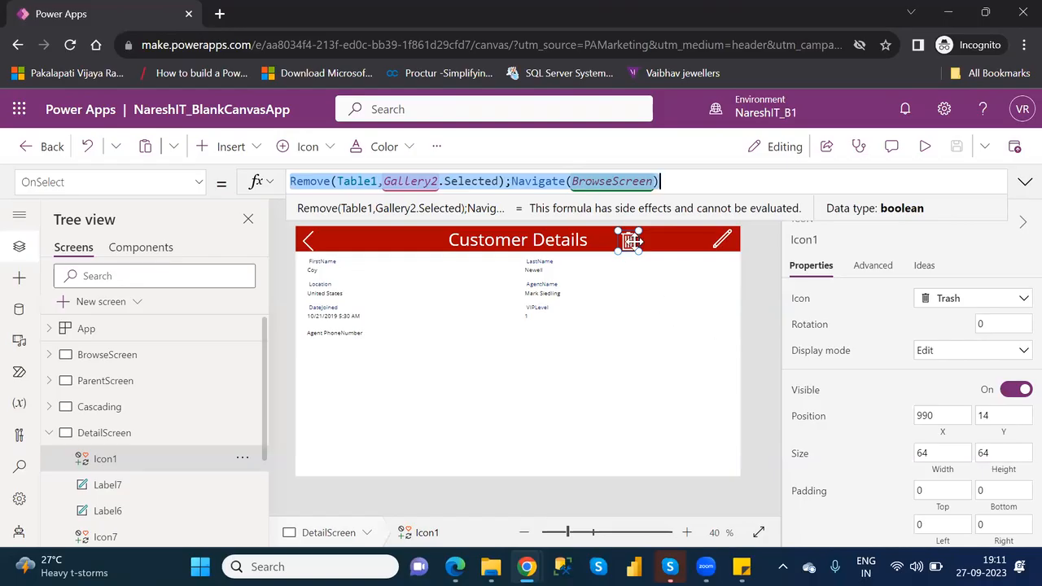
left_click(627, 355)
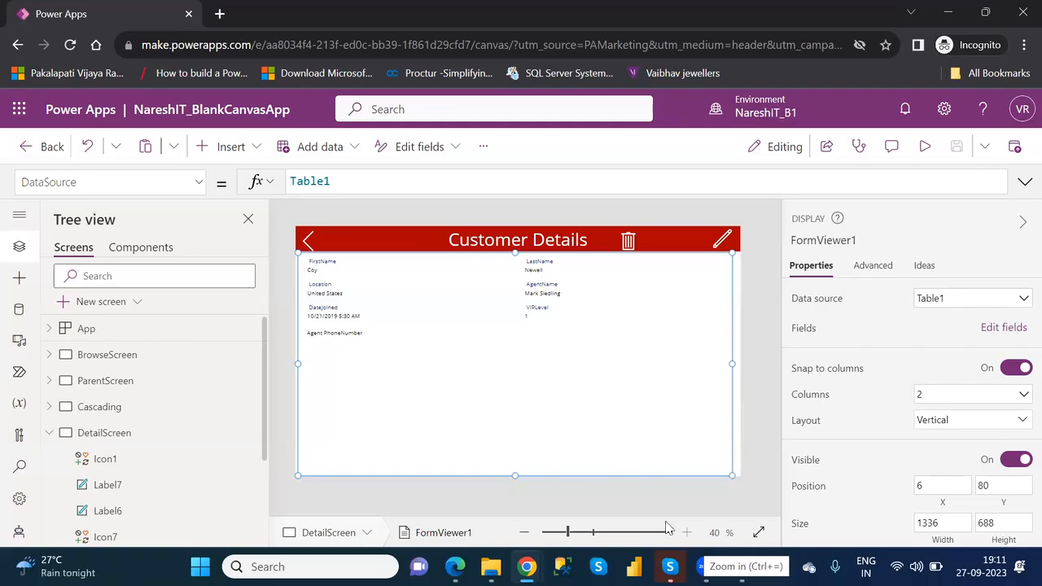
left_click(256, 151)
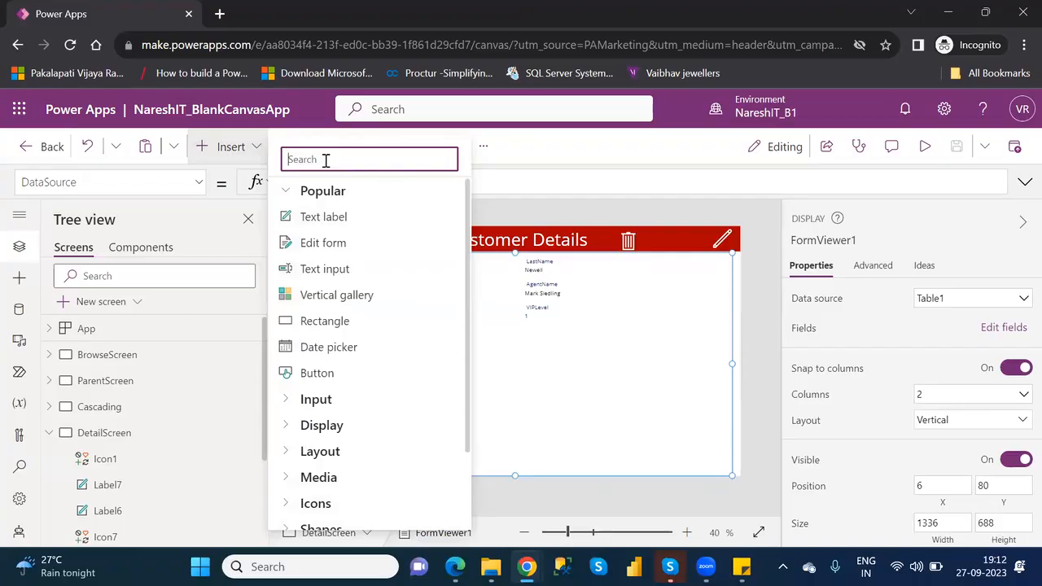
type("shap")
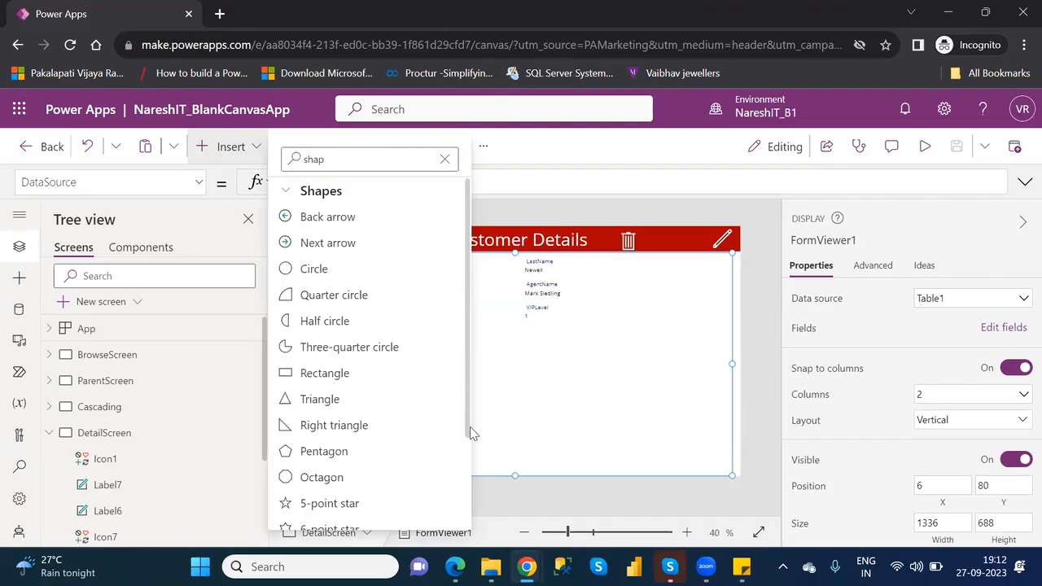
left_click_drag(468, 432, 472, 468)
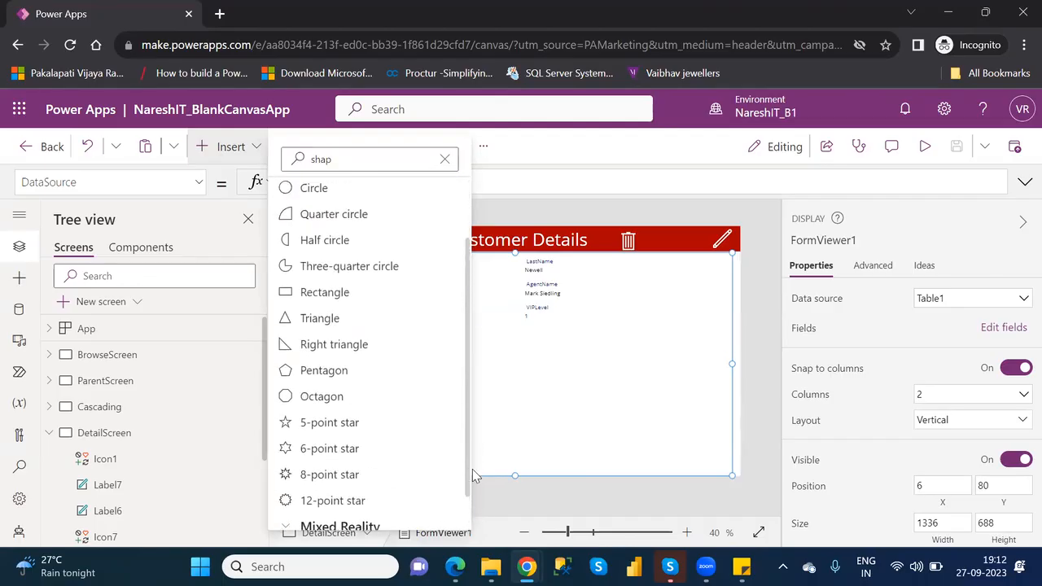
left_click(472, 469)
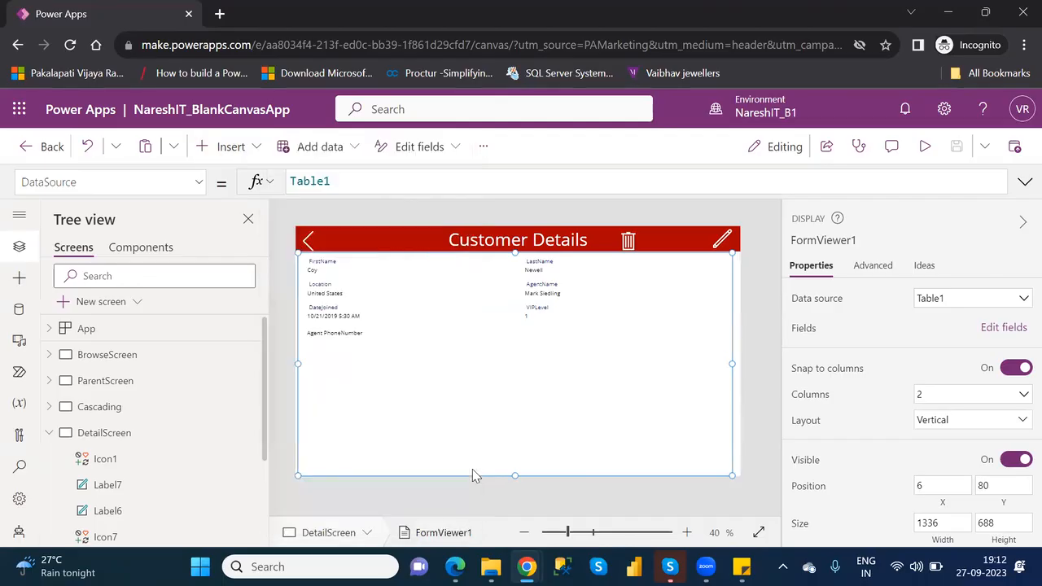
- Insert a rectangle shape on DetailScreen
left_click(216, 145)
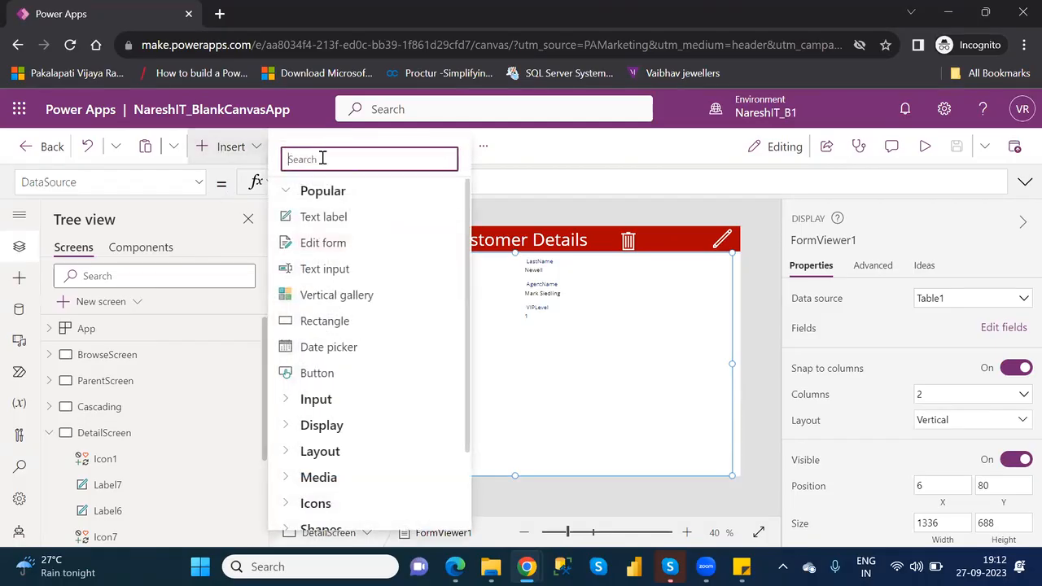
type("rect")
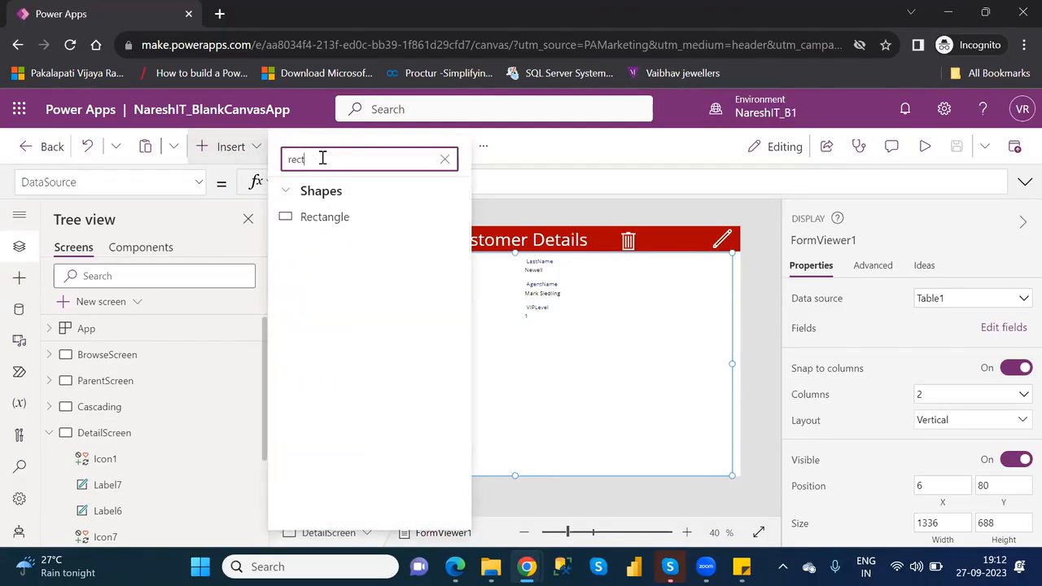
left_click(335, 218)
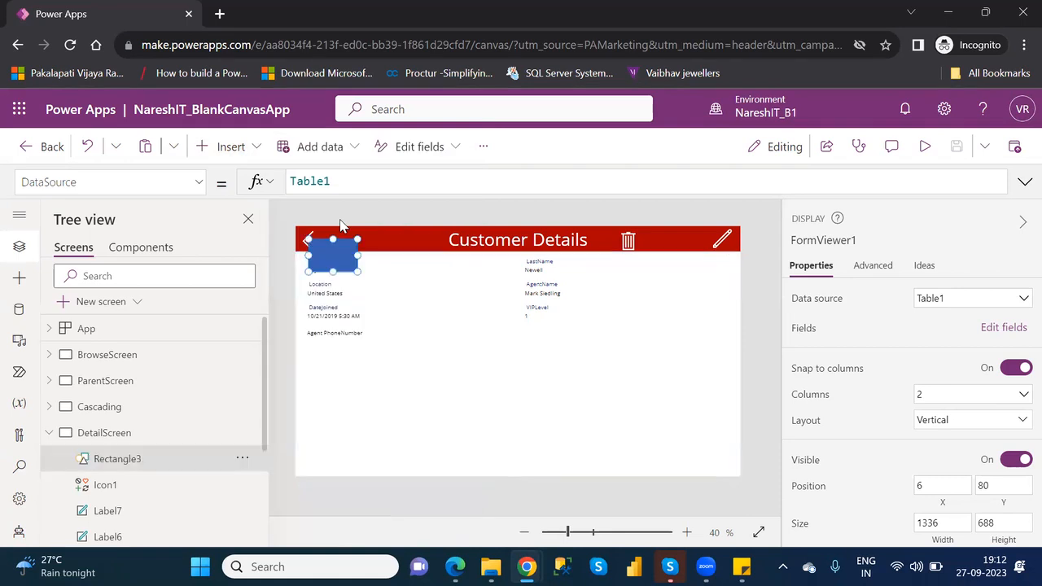
- Enlarge the rectangle to about 685 by 255 and place it below the customer fields at about X 267, Y 309
left_click_drag(352, 254, 602, 398)
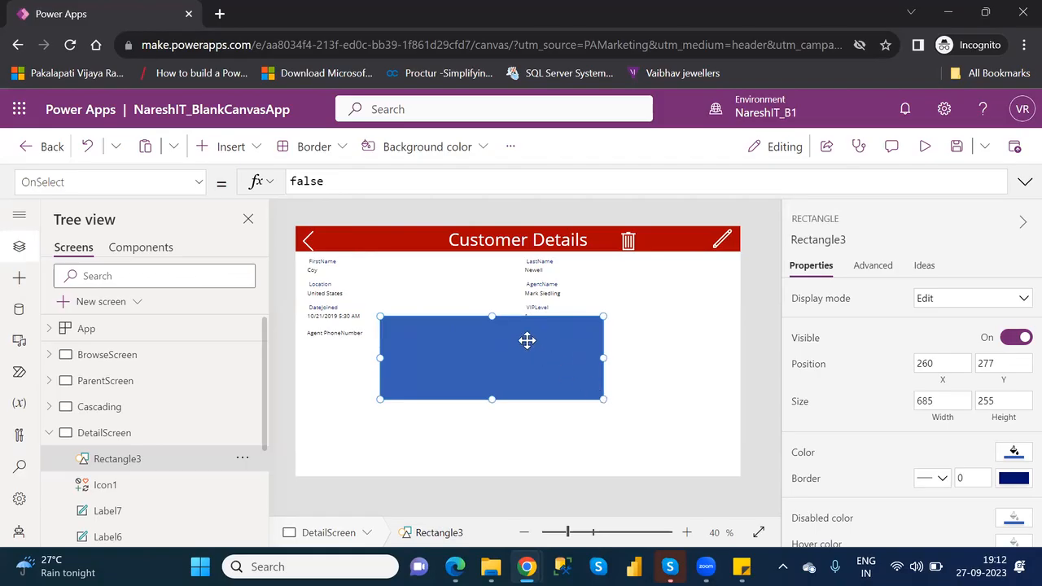
mouse_move(521, 330)
left_mouse_down()
mouse_move(521, 349)
mouse_move(522, 340)
left_mouse_up()
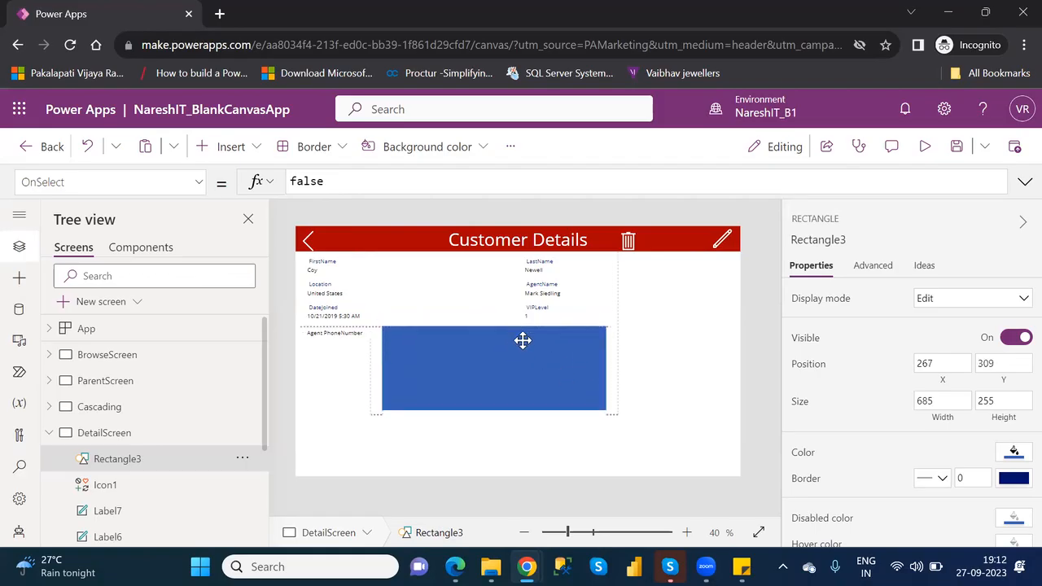
- Fill the rectangle on DetailScreen with white
left_click(1014, 454)
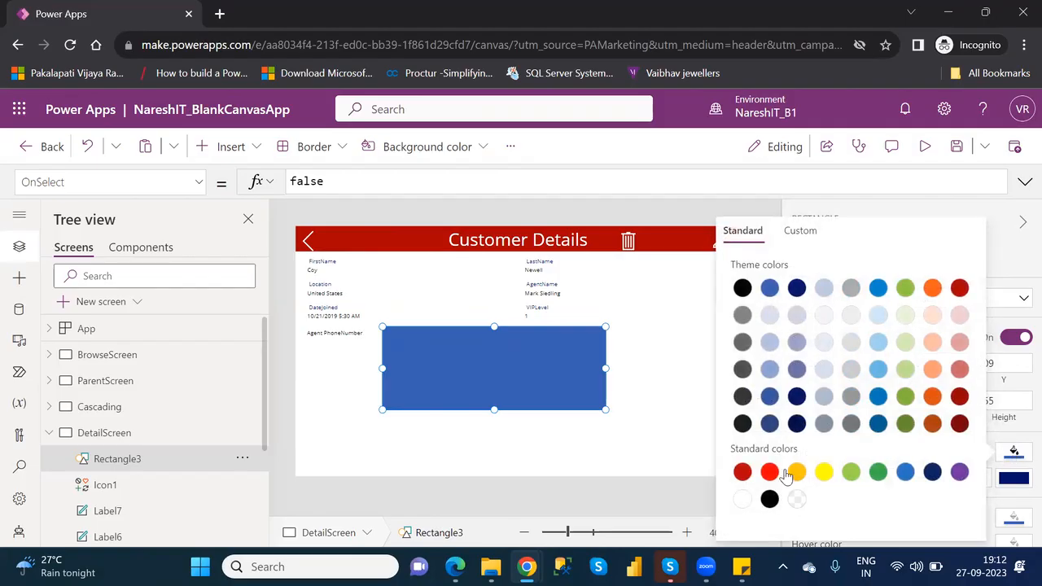
left_click(742, 501)
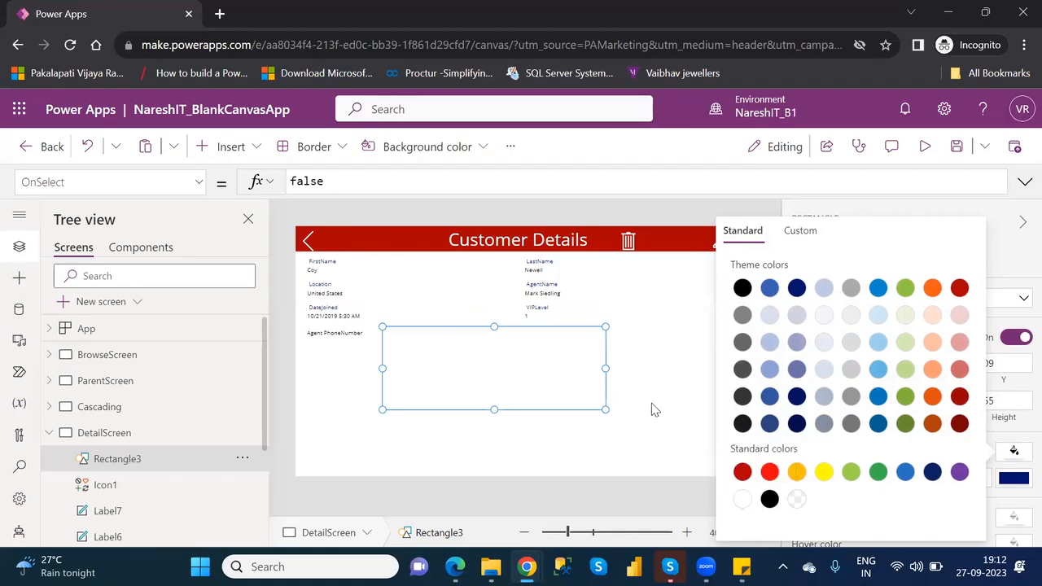
left_click(637, 386)
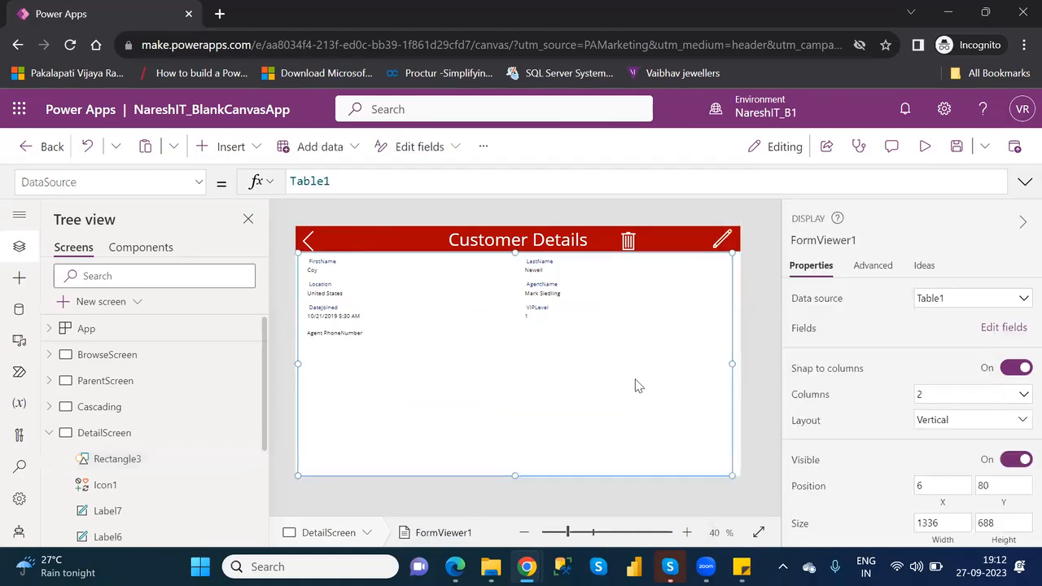
left_click(496, 360)
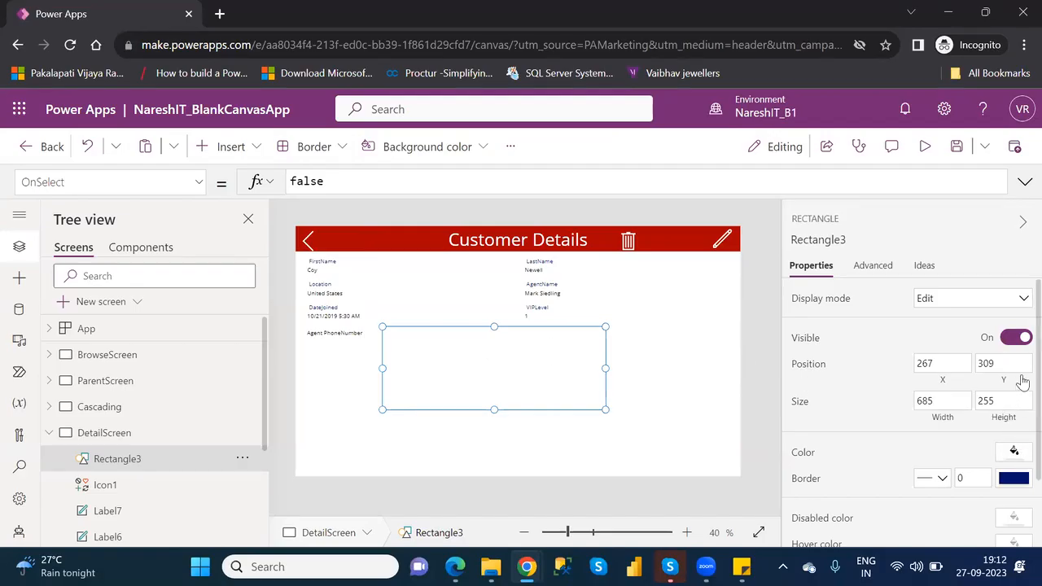
left_click(1013, 454)
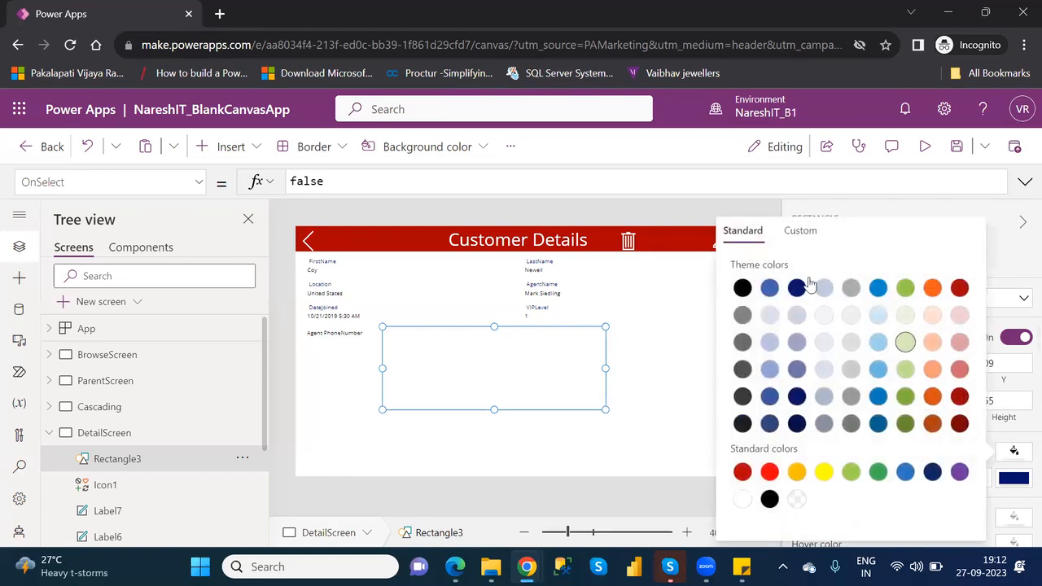
left_click(800, 232)
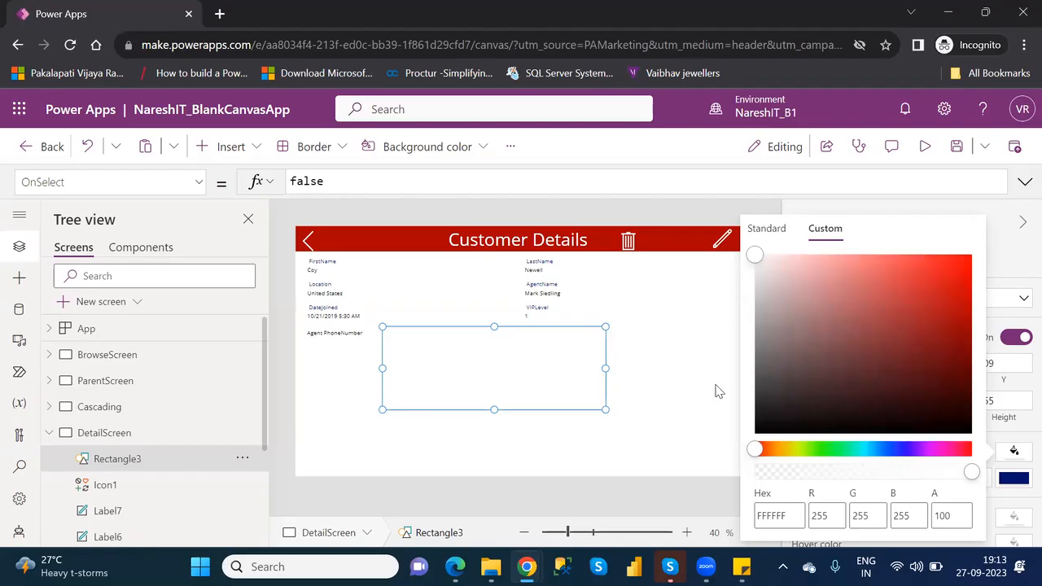
left_click(683, 396)
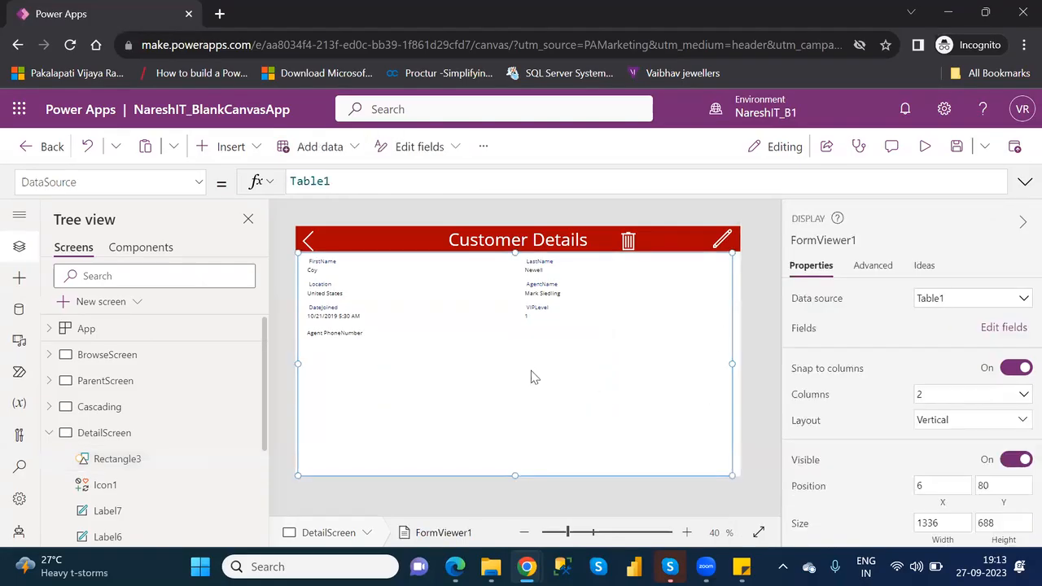
left_click(480, 353)
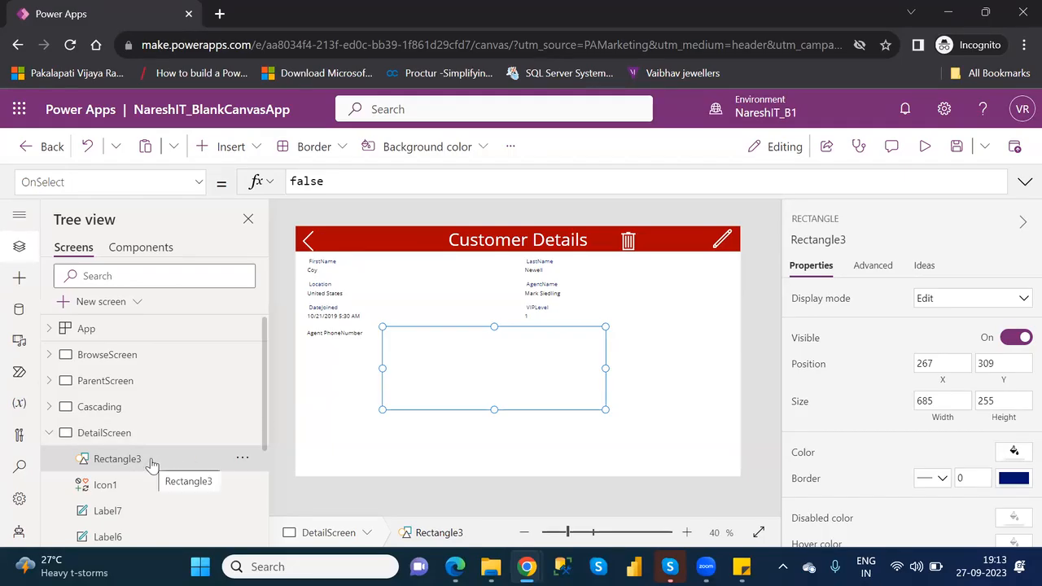
- Insert a text label on DetailScreen, enlarge it and place it in the middle of the rectangle
left_click(224, 147)
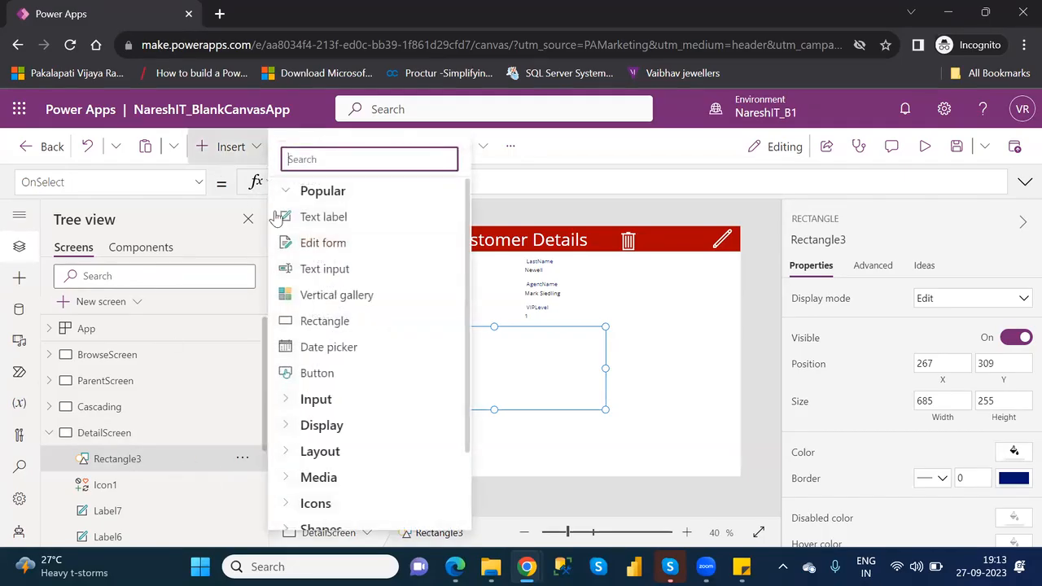
left_click(332, 224)
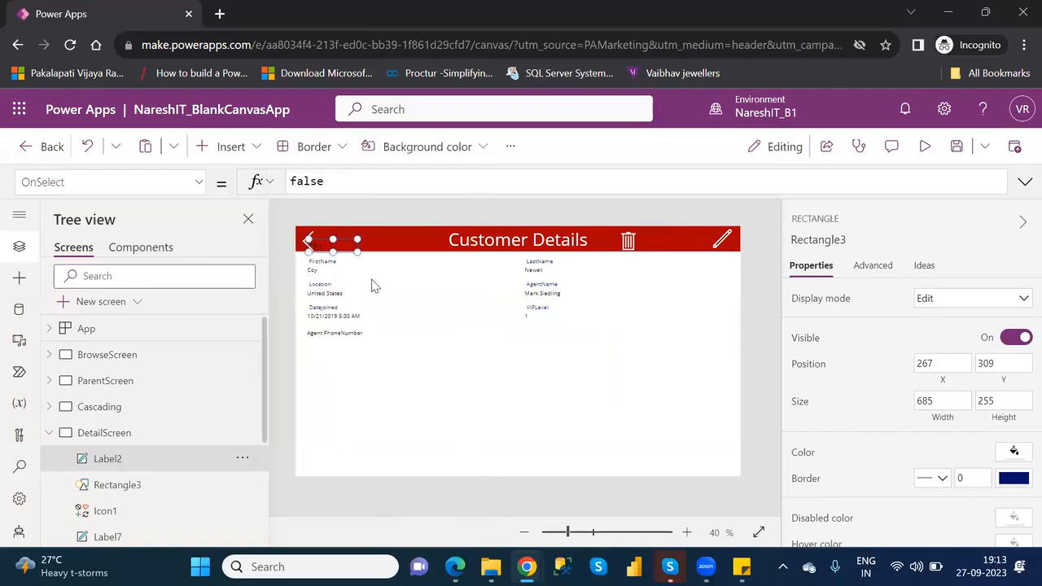
left_click_drag(337, 245, 570, 389)
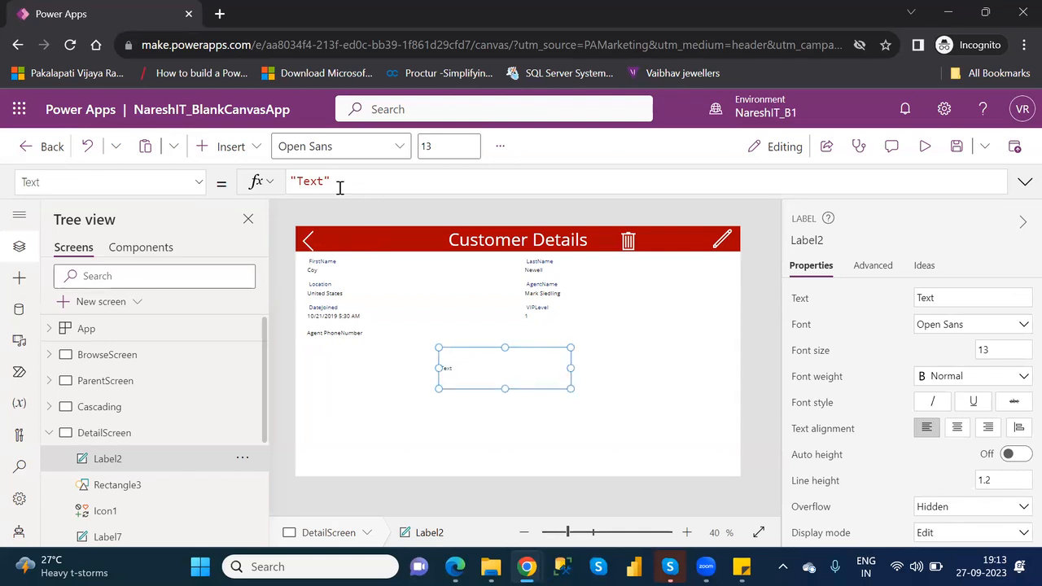
- Set the new label's text to "Are you sure want to delete this record?"
double_click(311, 181)
key("BackSpace")
type("Are you sure ")
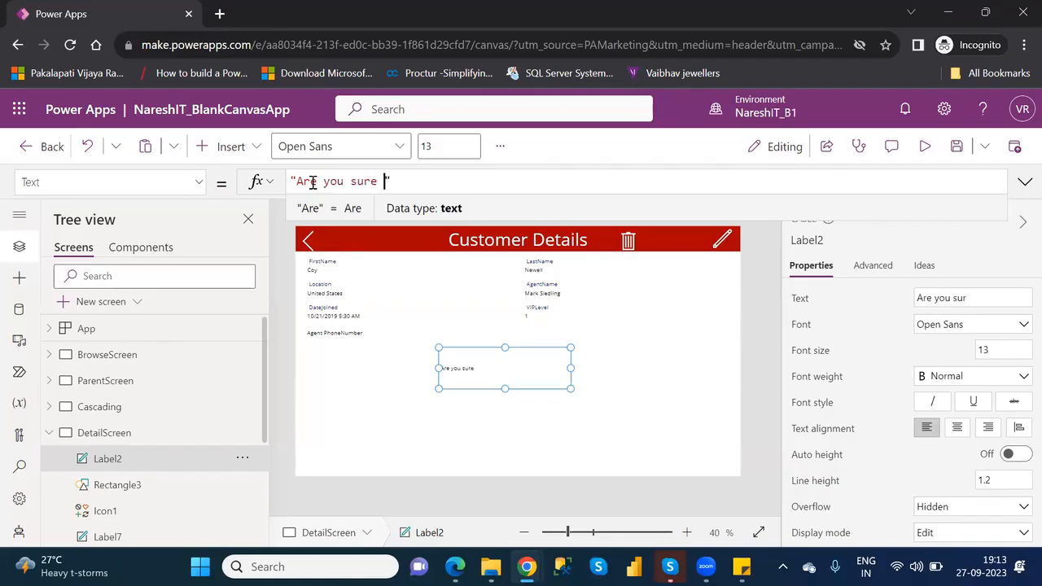
type("want to delet")
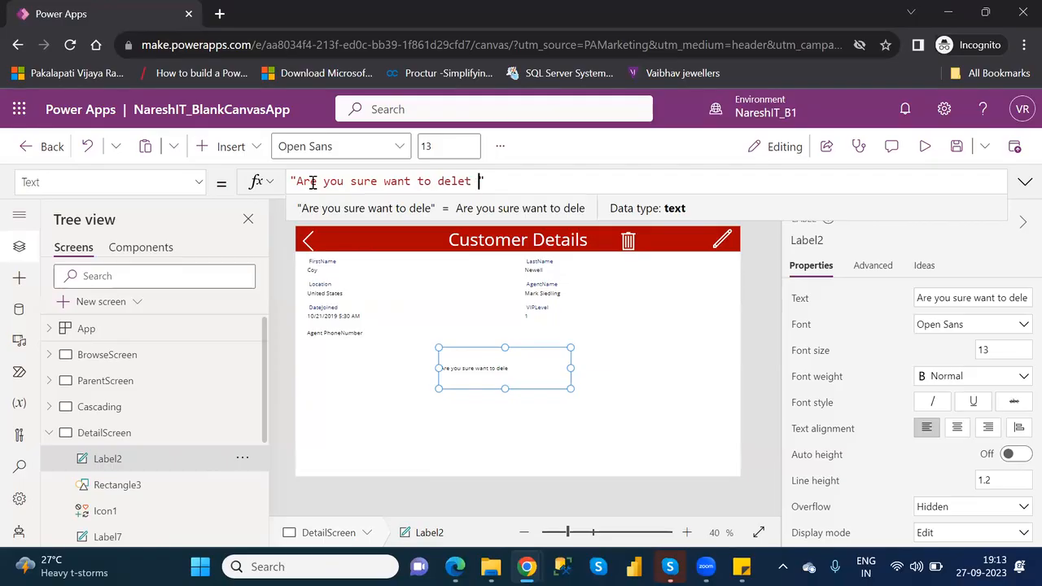
key("BackSpace")
type("e this record?")
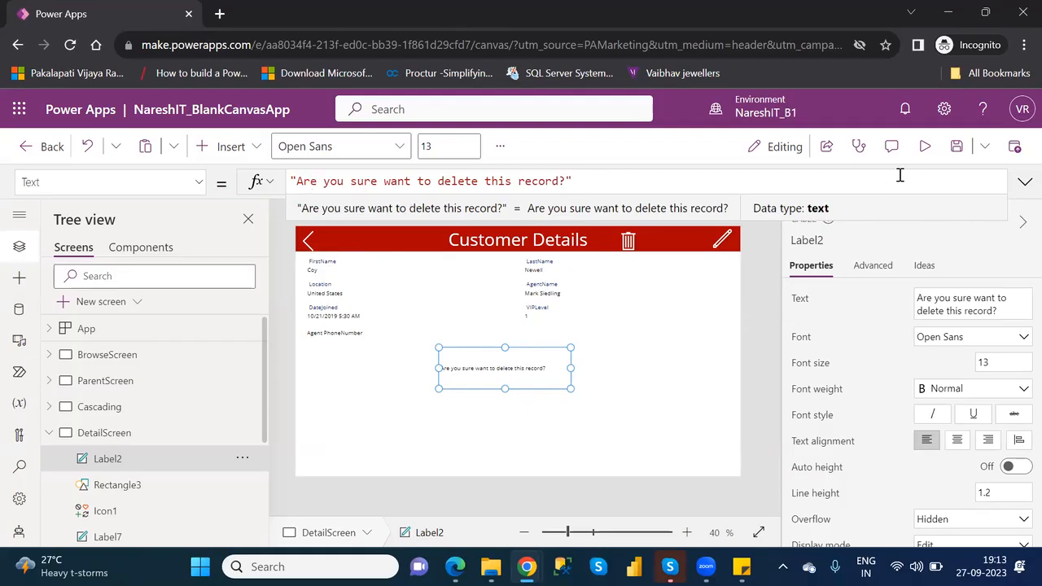
- Preview DetailScreen with the delete confirmation text and return to editing, dismissing the tip
left_click(926, 153)
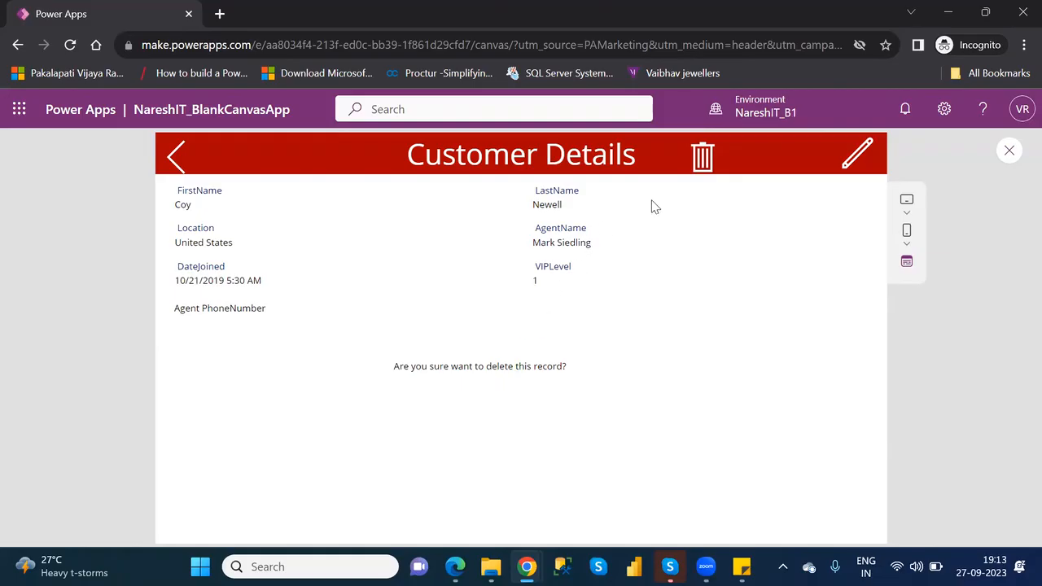
left_click(1010, 150)
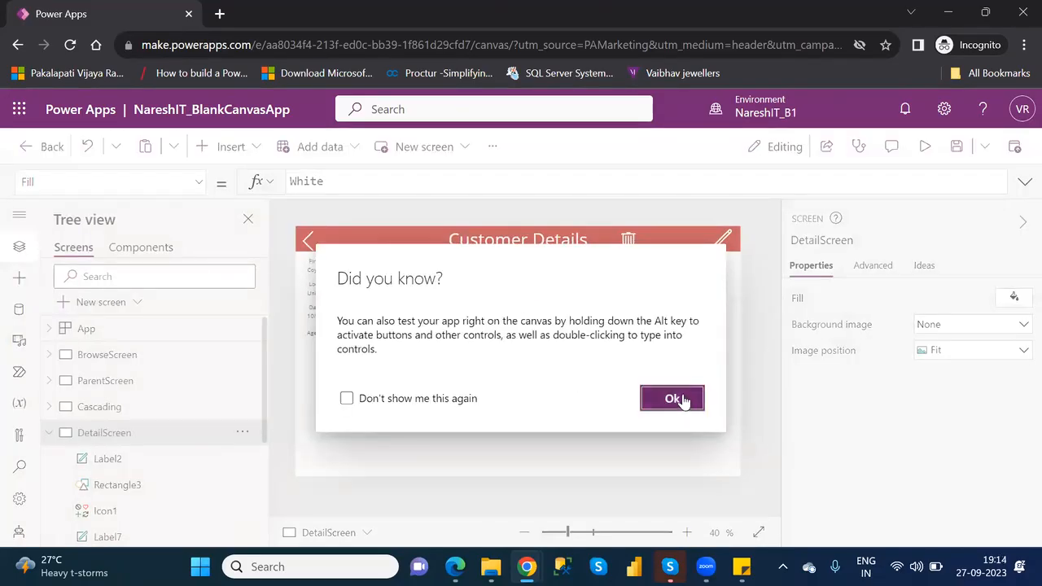
left_click(672, 398)
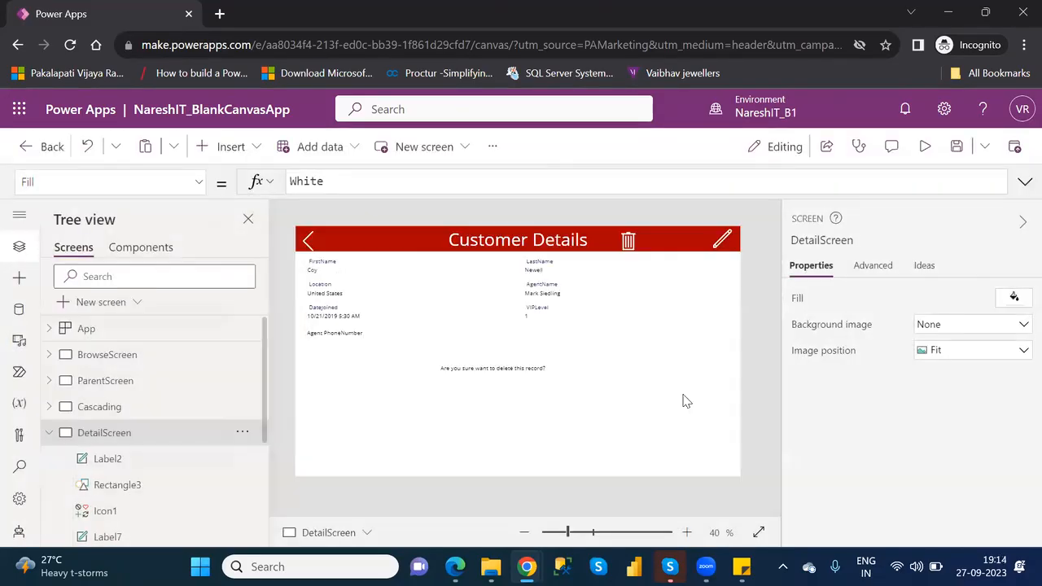
- Fill the rectangle behind the confirmation label with the standard blue RGBA(39, 113, 194, 1)
left_click(457, 353)
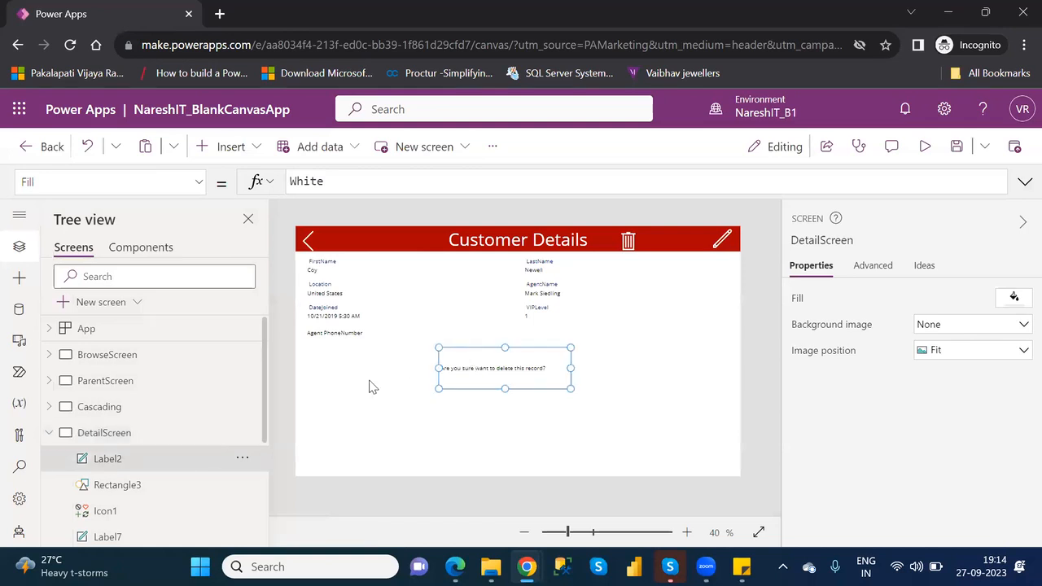
left_click(118, 489)
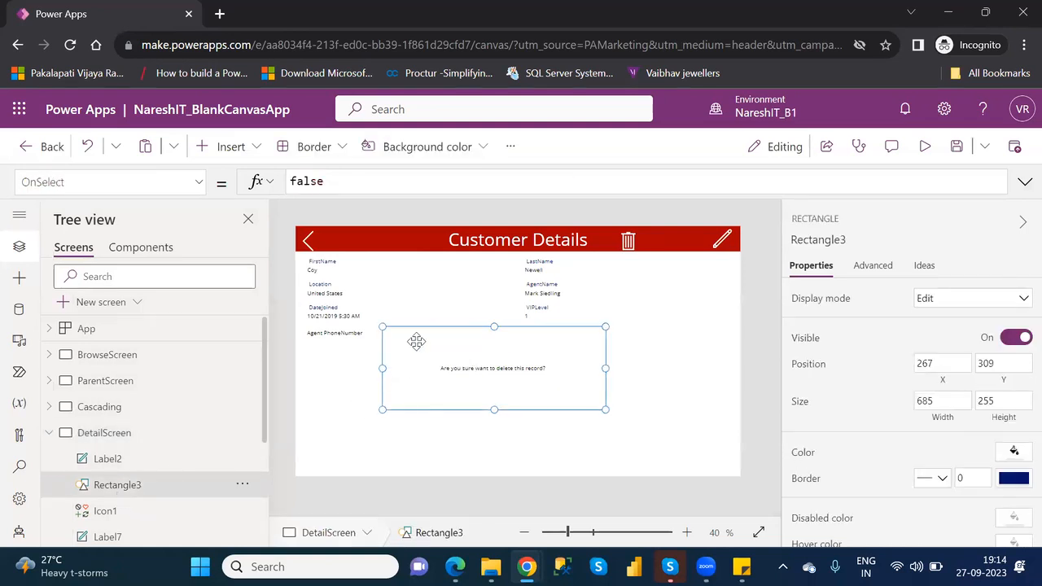
left_click(1015, 452)
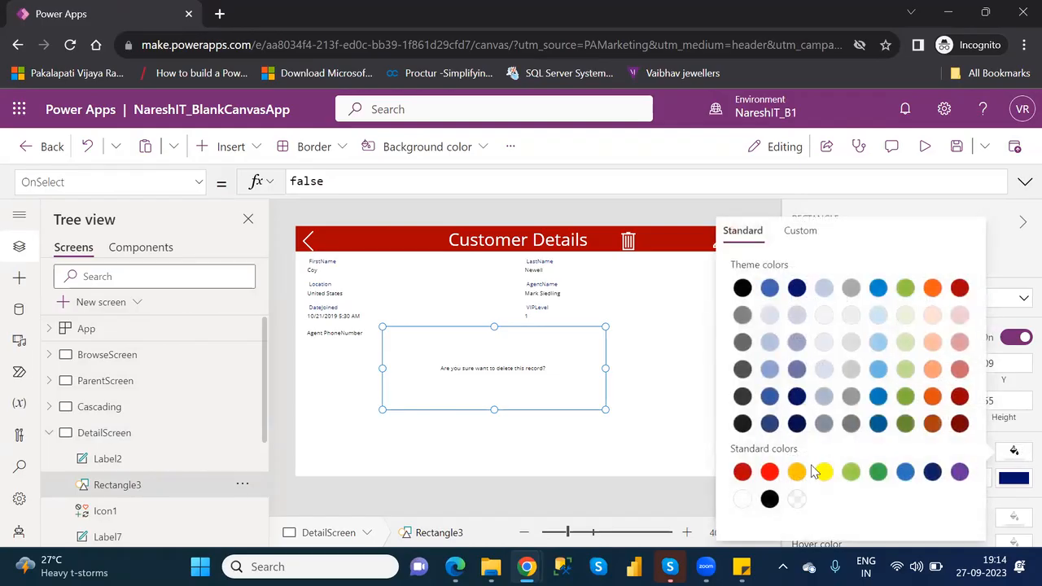
left_click(905, 473)
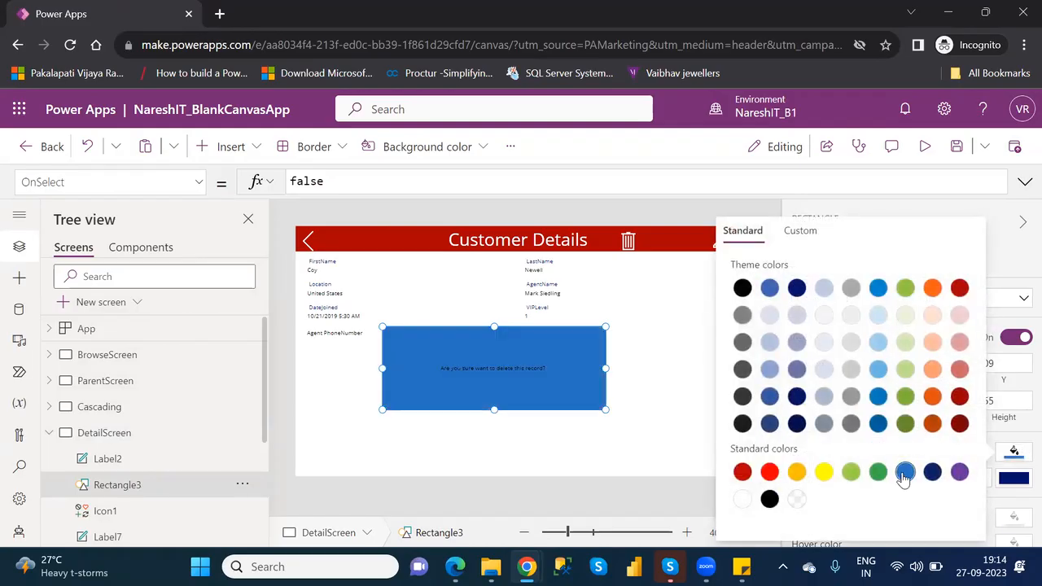
left_click(680, 391)
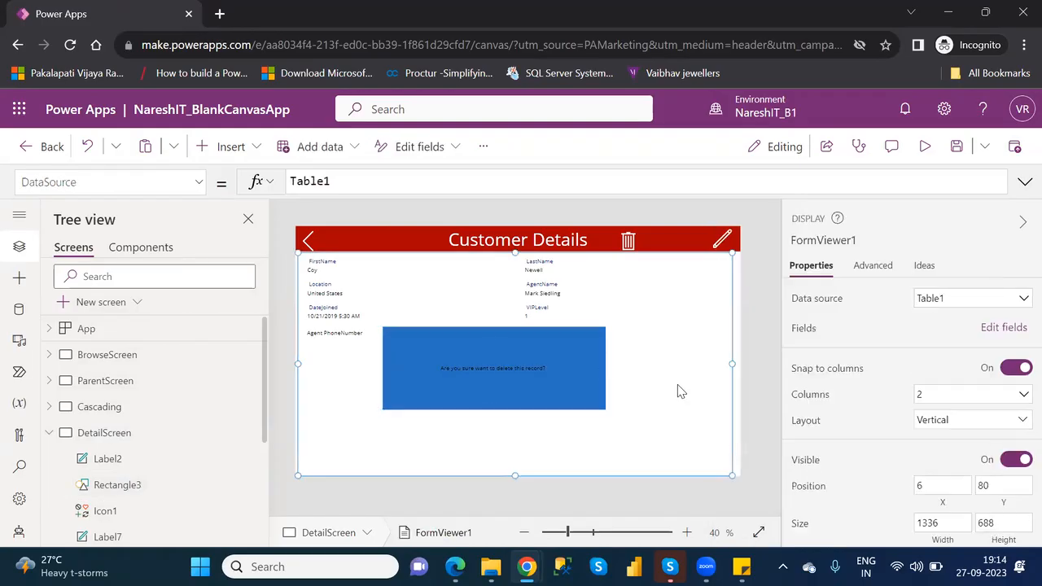
- Preview the app's back navigation from Customer Details to the customer list, and return to editing DetailScreen
left_click(924, 146)
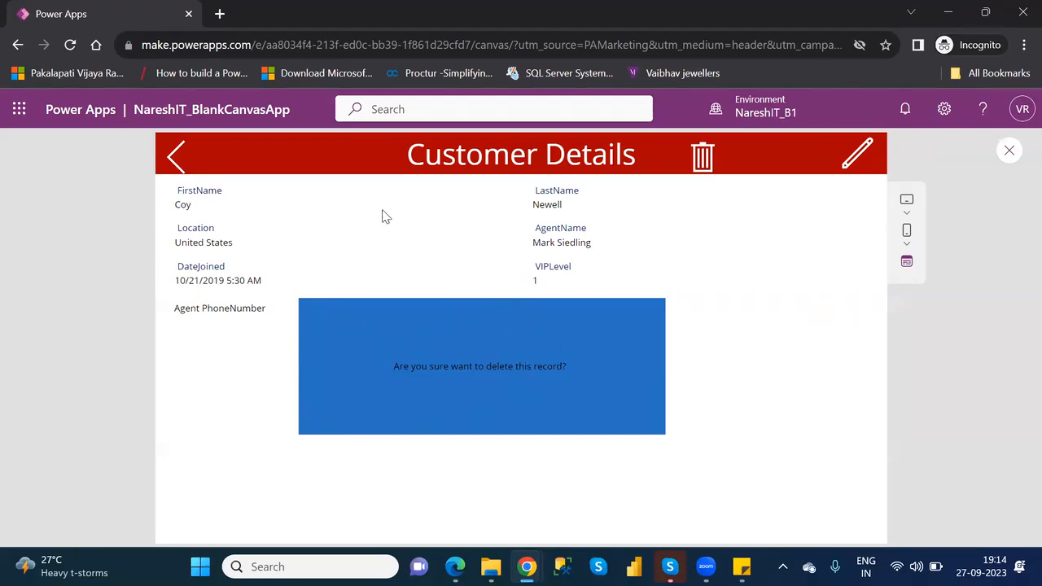
left_click(174, 156)
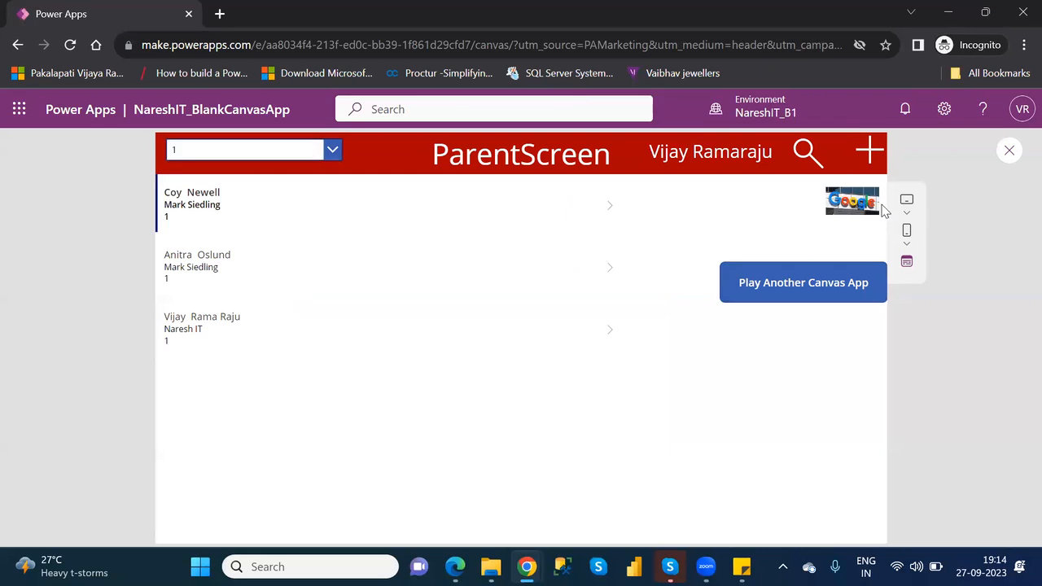
left_click(1010, 151)
left_click(672, 399)
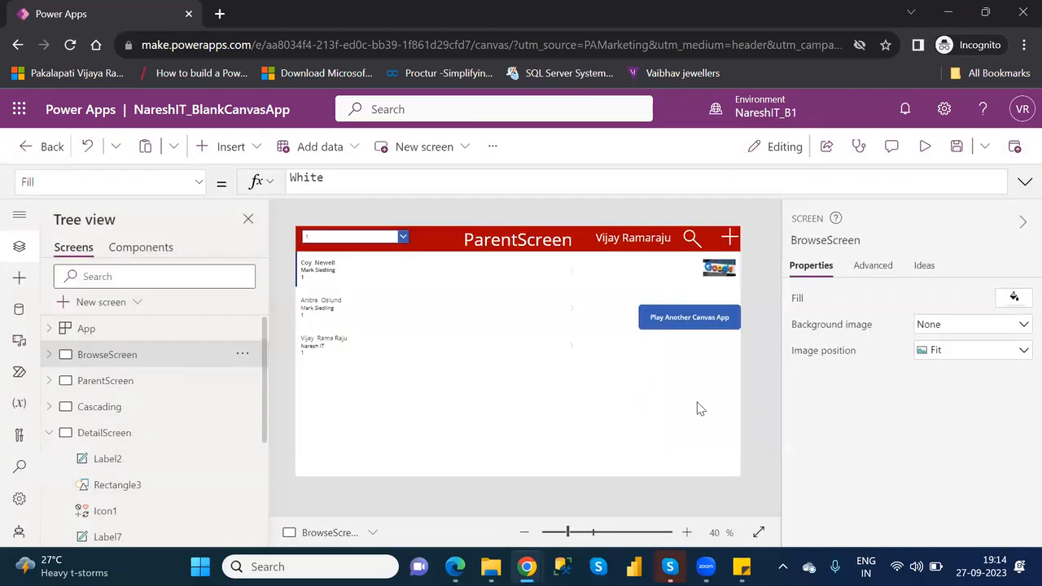
left_click(128, 438)
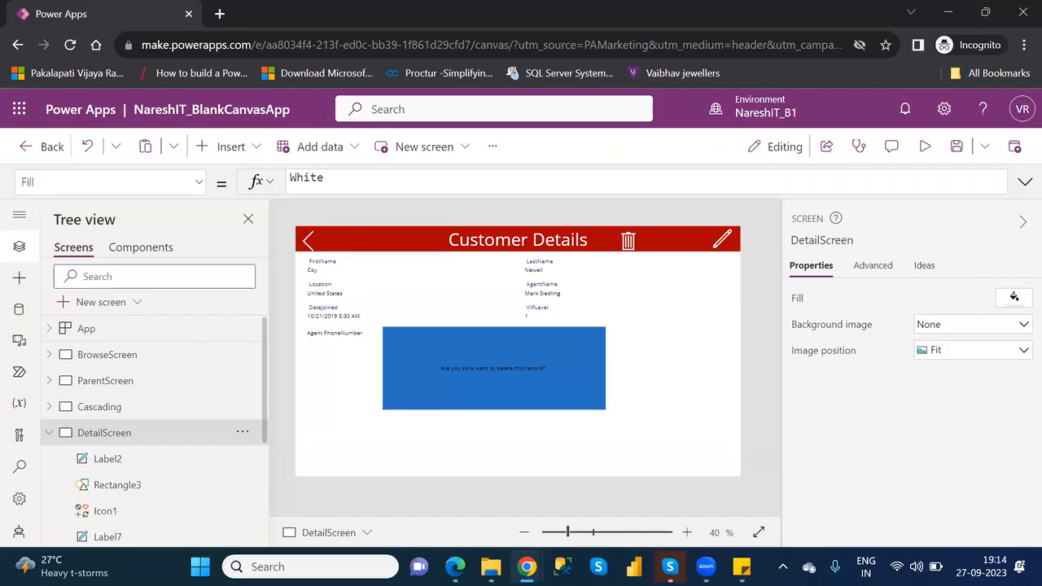
- Switch to Power BI Desktop, skip its start screen and load the financials table from the sample dataset
left_click(634, 566)
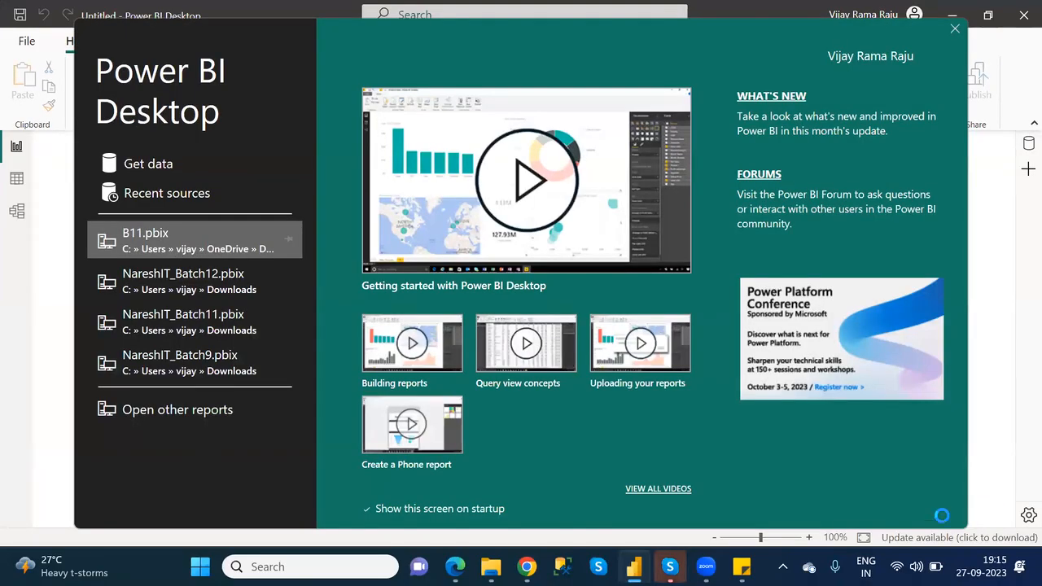
left_click(955, 31)
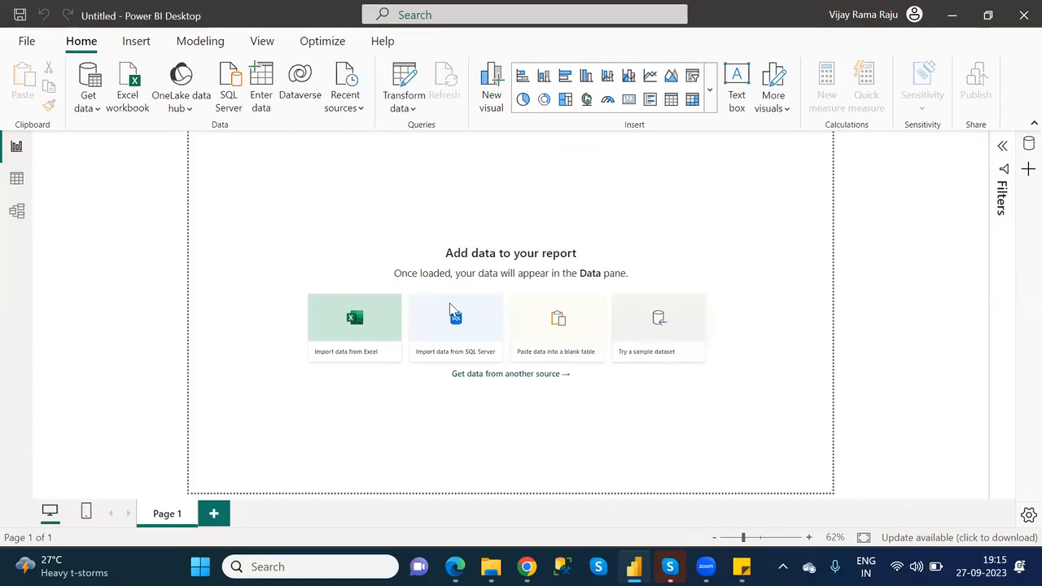
left_click(648, 353)
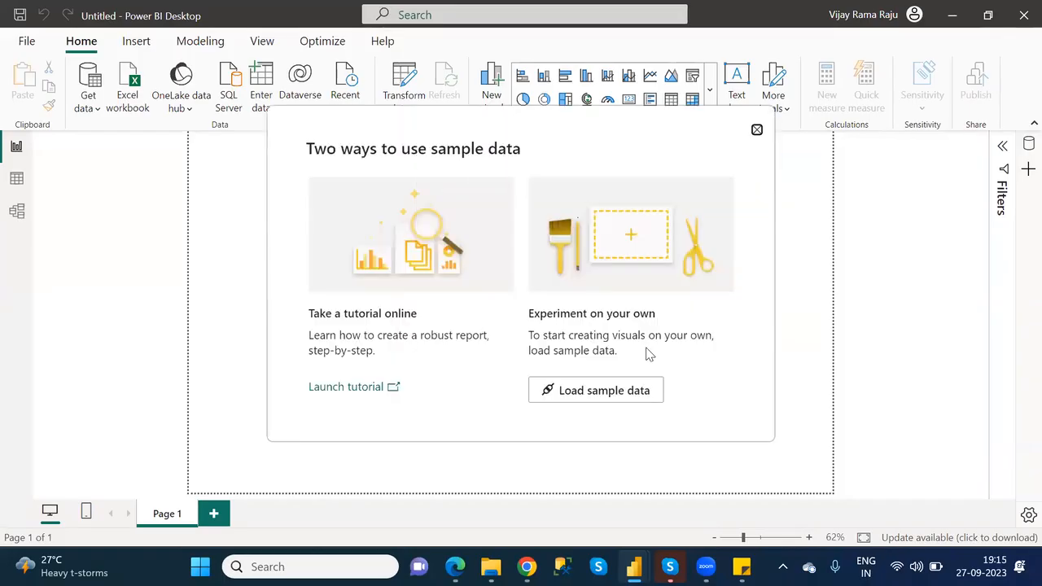
left_click(610, 391)
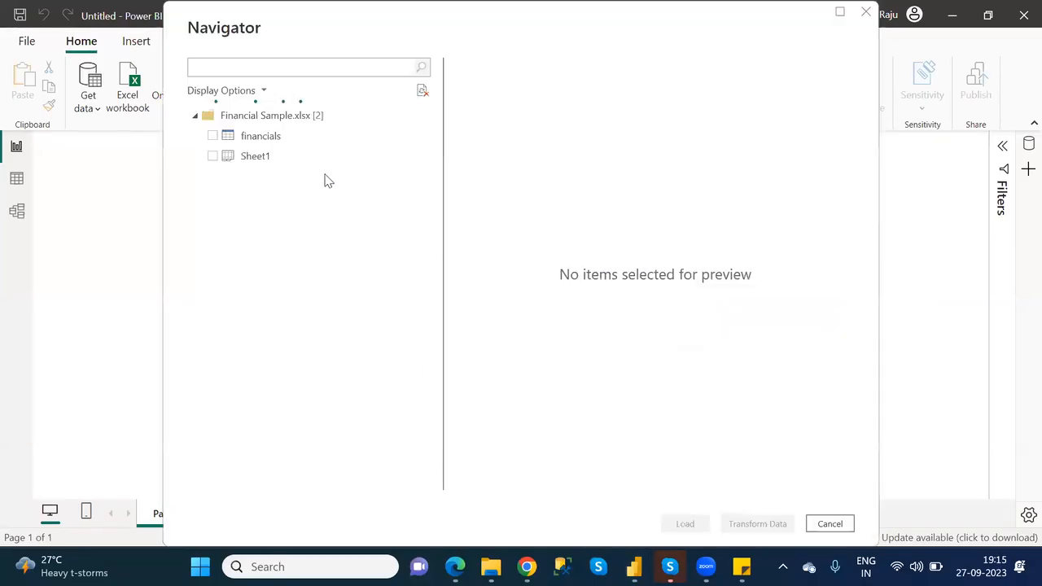
left_click(214, 137)
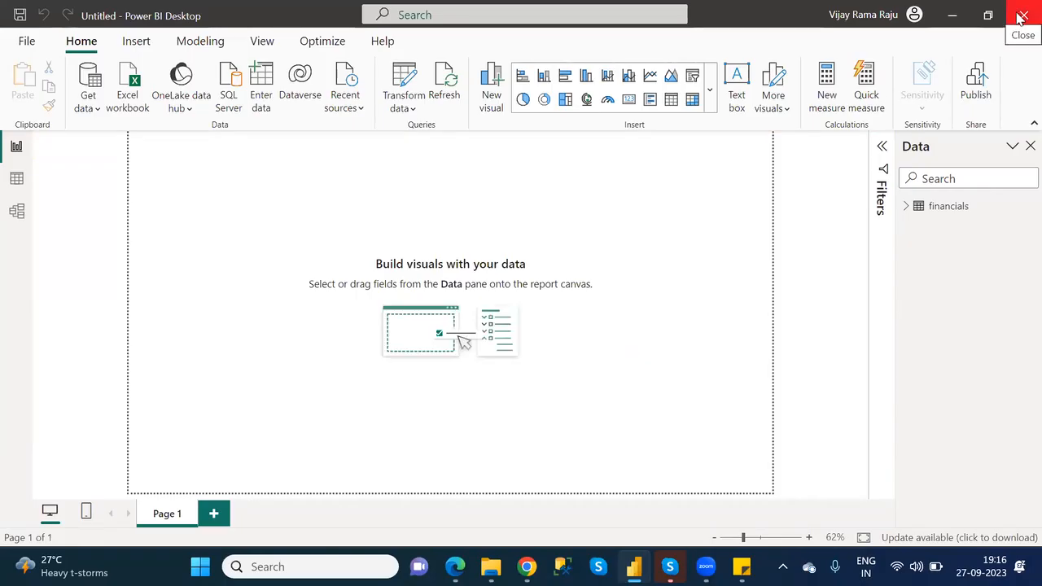
- Start closing the untitled Power BI Desktop report, and switch back to NareshIT_BlankCanvasApp in Power Apps
left_click(1022, 16)
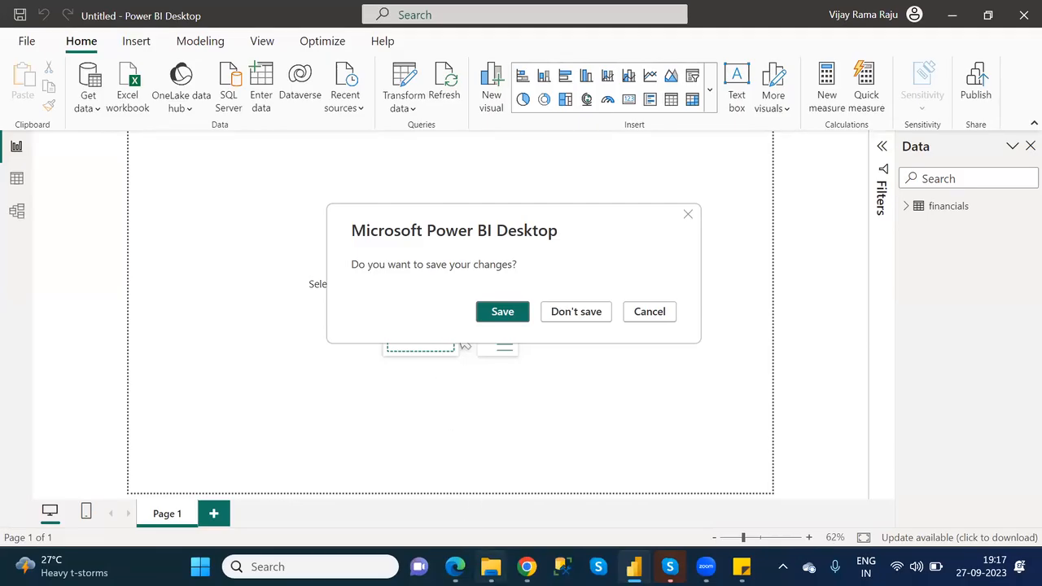
left_click(455, 567)
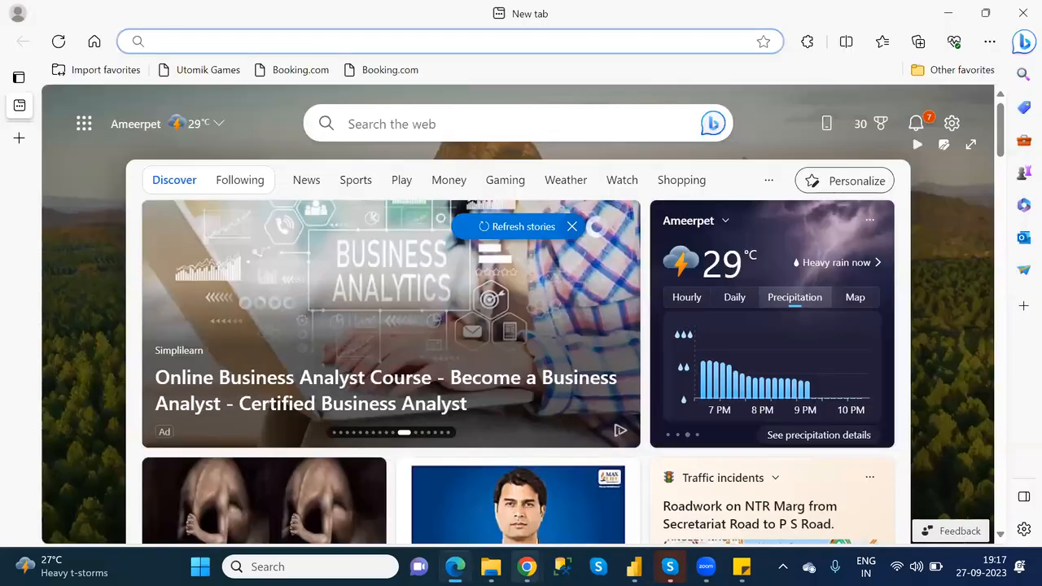
mouse_move(528, 566)
left_click(570, 456)
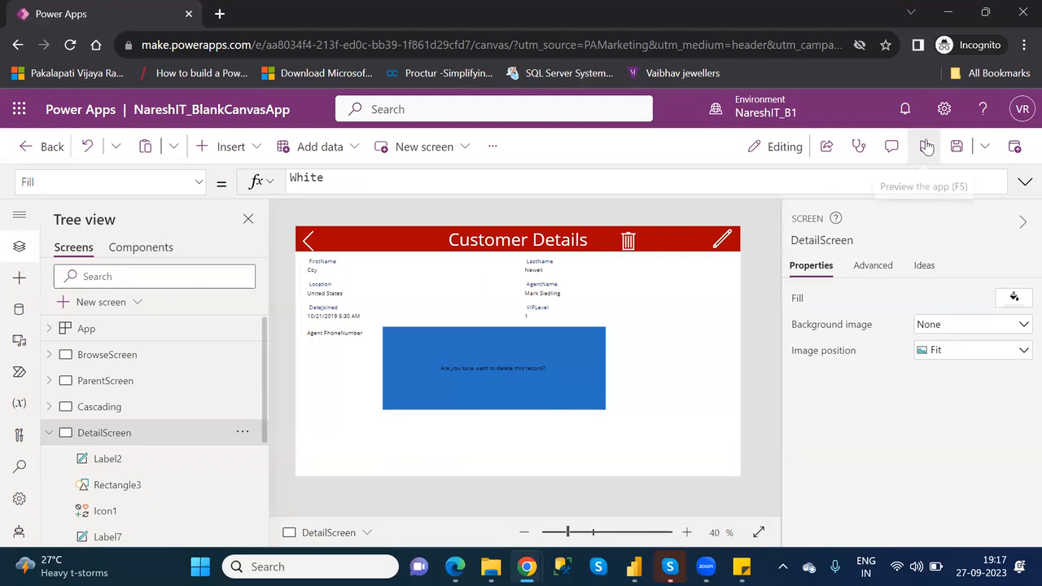
- Preview DetailScreen with the blue rectangle behind the confirmation text, and return to editing, dismissing the tip
left_click(926, 146)
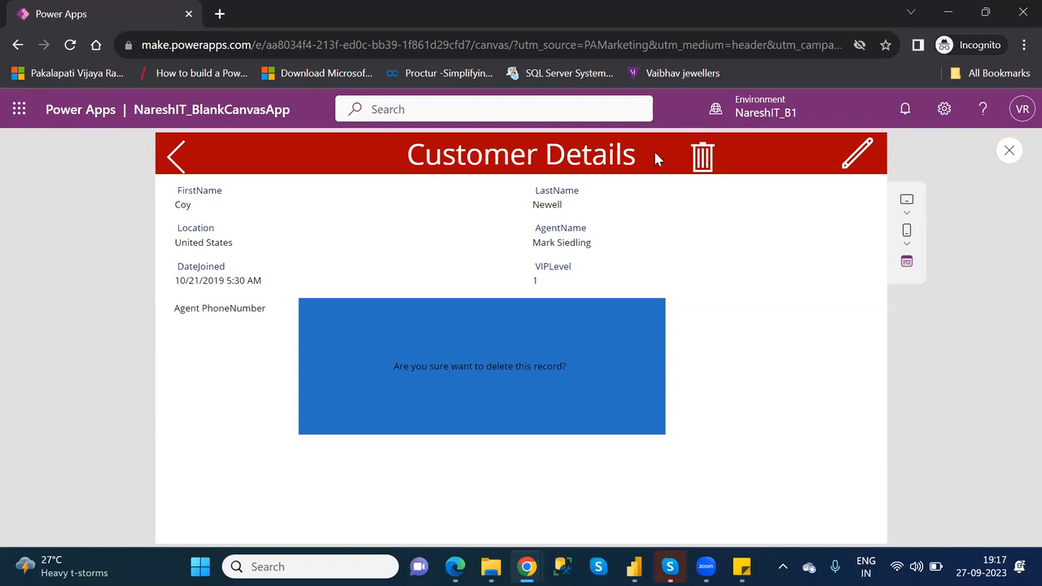
left_click(1010, 152)
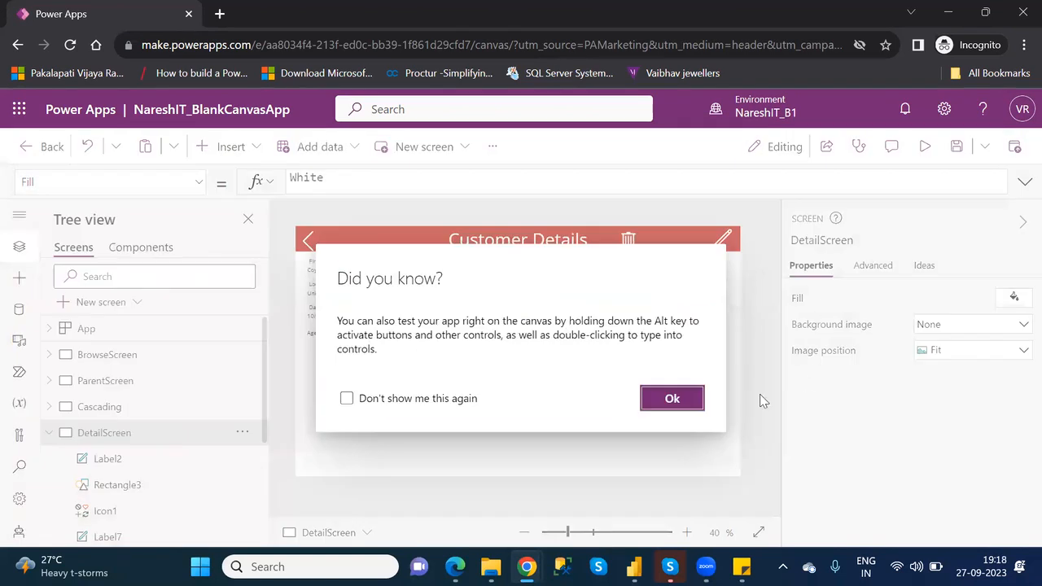
left_click(691, 399)
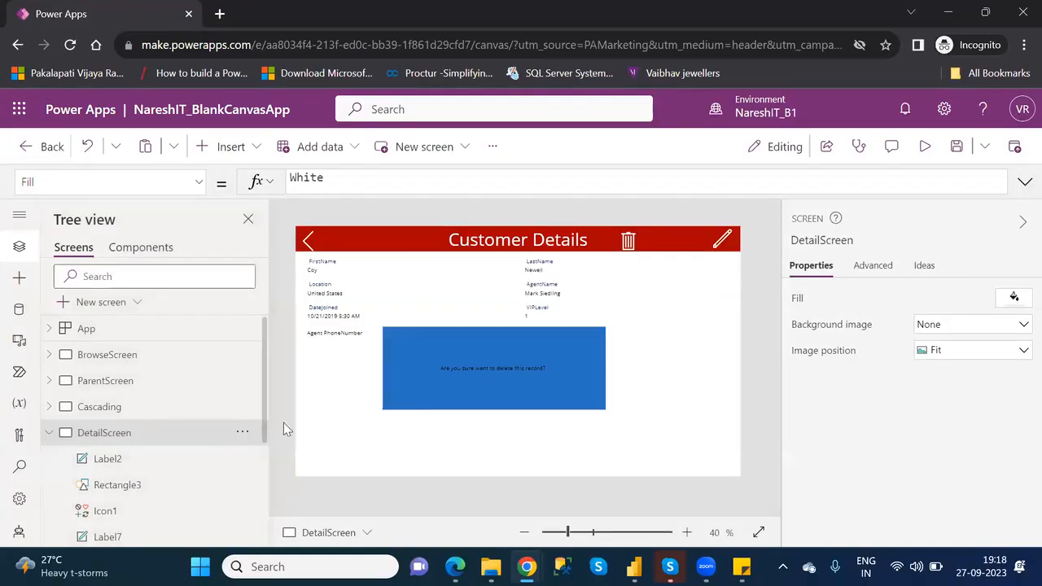
- Delete the label reading "Are you sure want to delete this record?" from DetailScreen
left_click(126, 461)
left_click(243, 460)
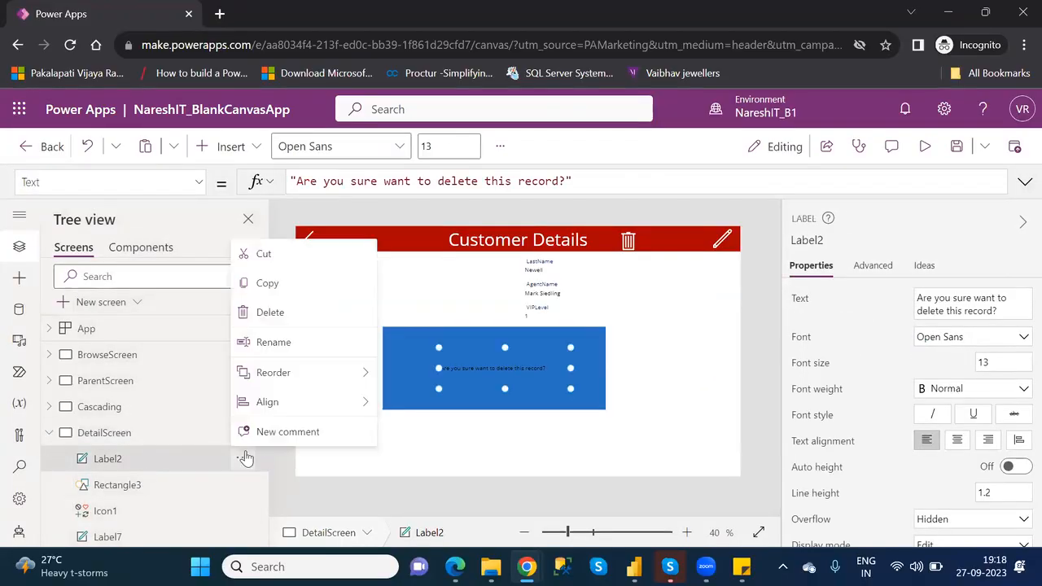
left_click(271, 313)
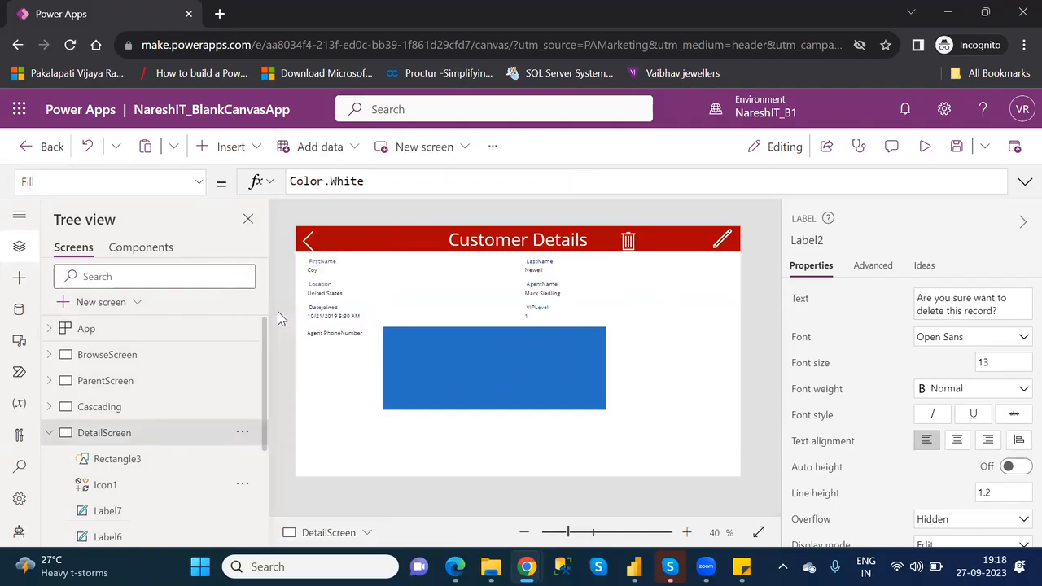
- Enlarge Rectangle3 to cover the whole DetailScreen, at position 0, 0 and size 1366 by 768
left_click(442, 358)
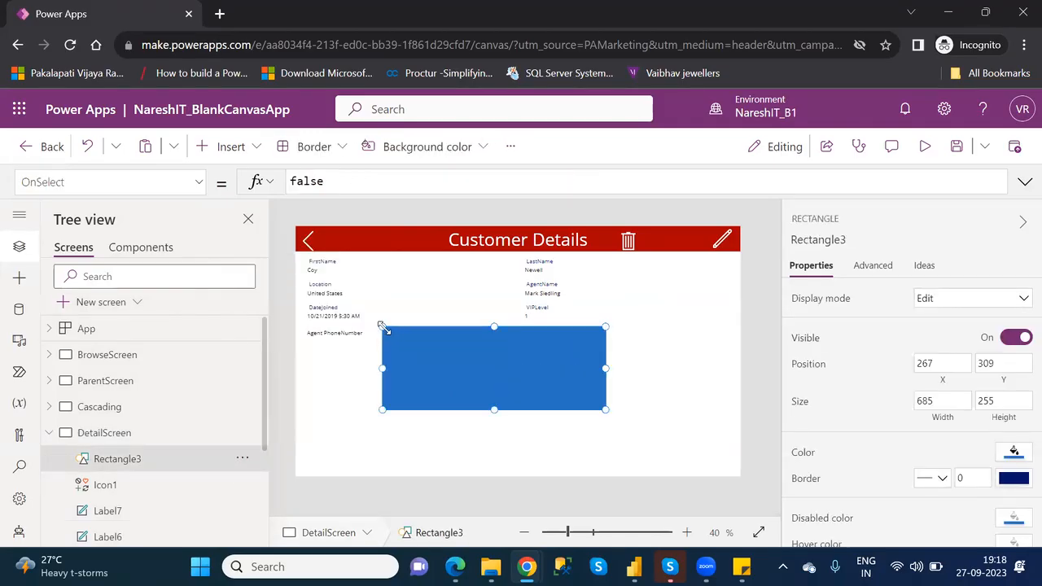
left_click_drag(381, 326, 293, 222)
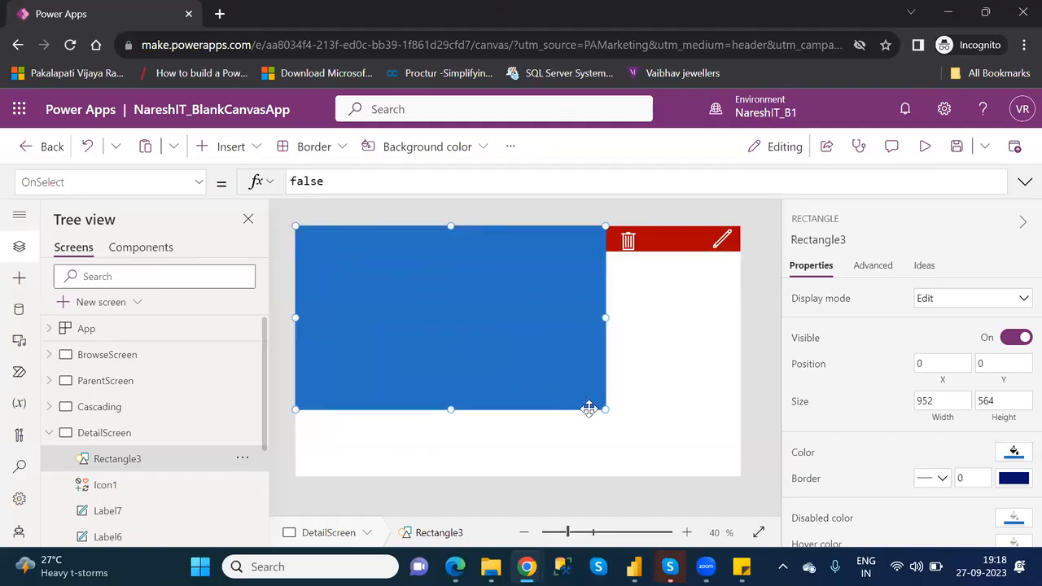
left_click_drag(604, 410, 740, 476)
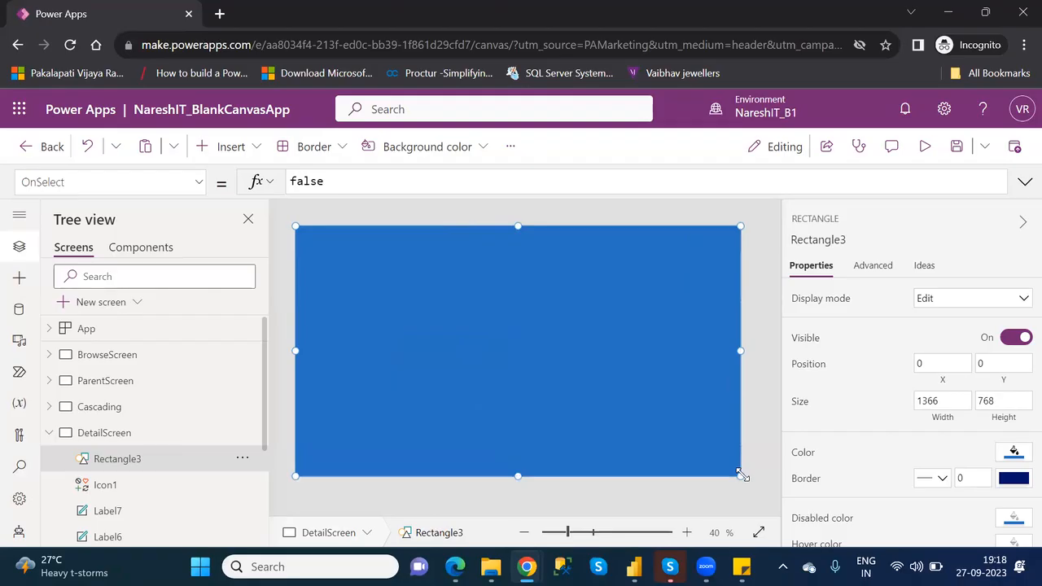
- Fill Rectangle3 with white (FFFFFF) and lower its opacity to about 10%
left_click(1018, 454)
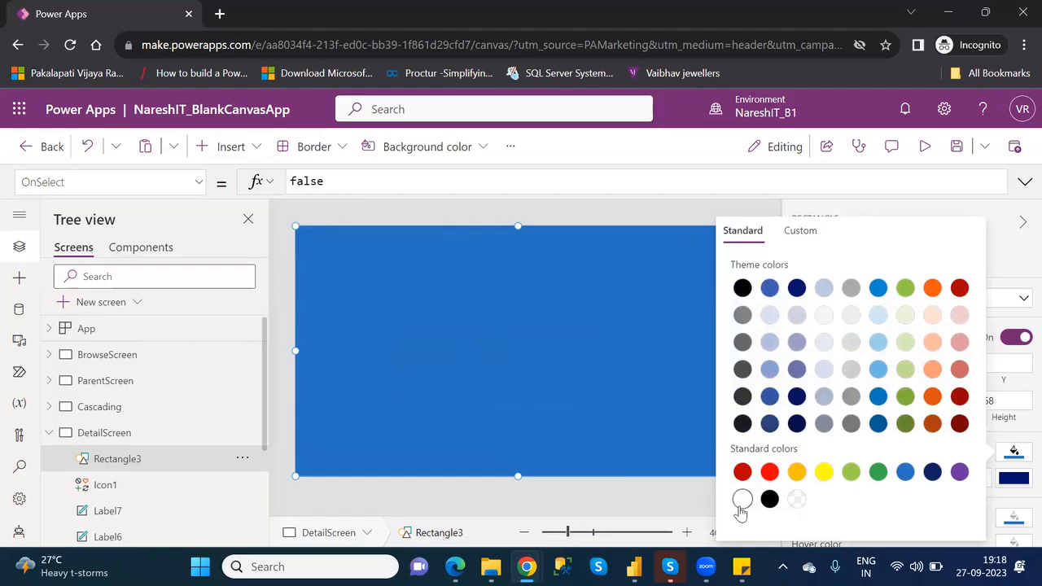
left_click(743, 501)
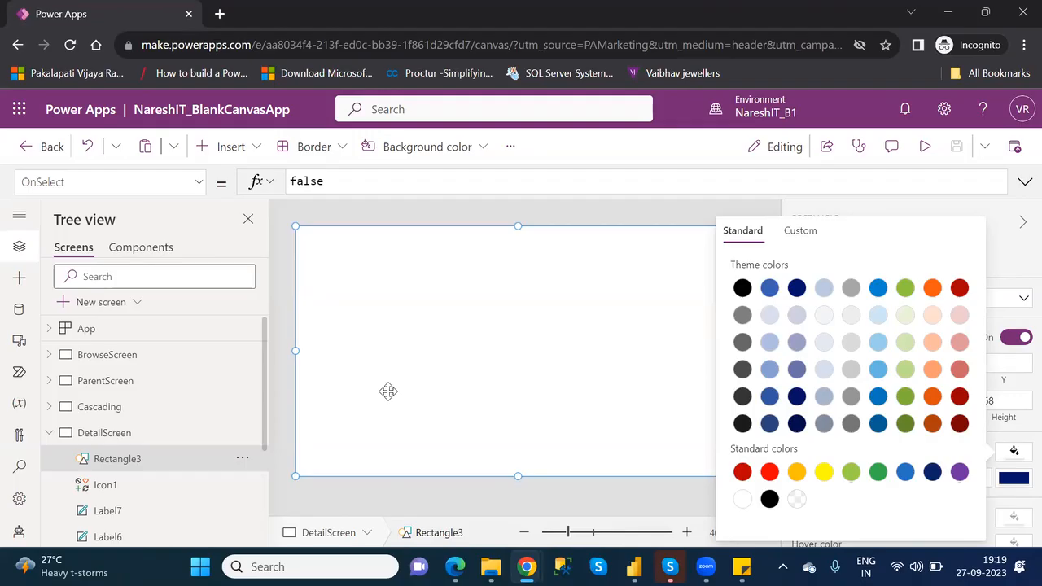
left_click(802, 236)
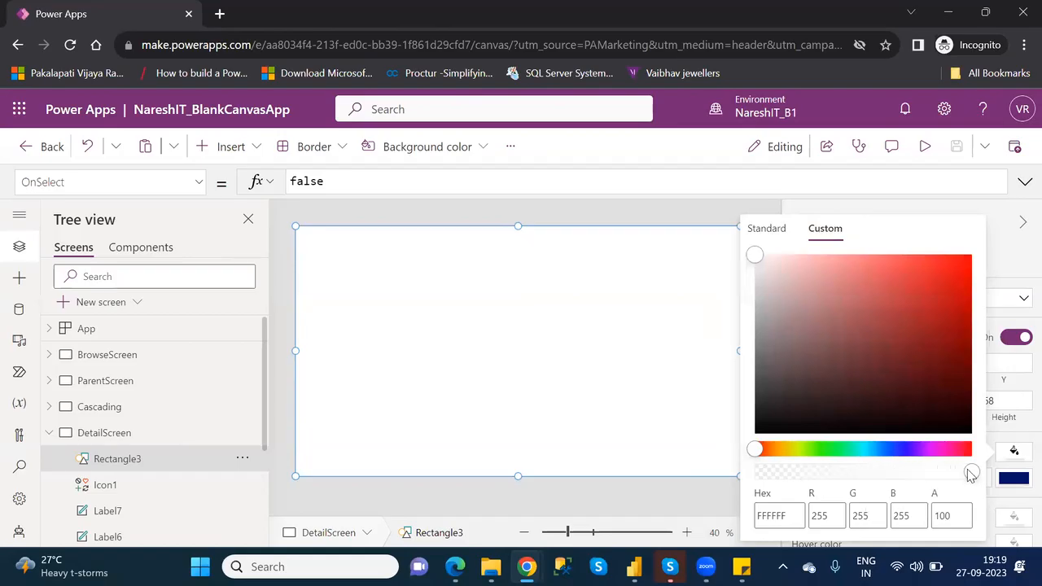
left_click_drag(970, 474, 818, 476)
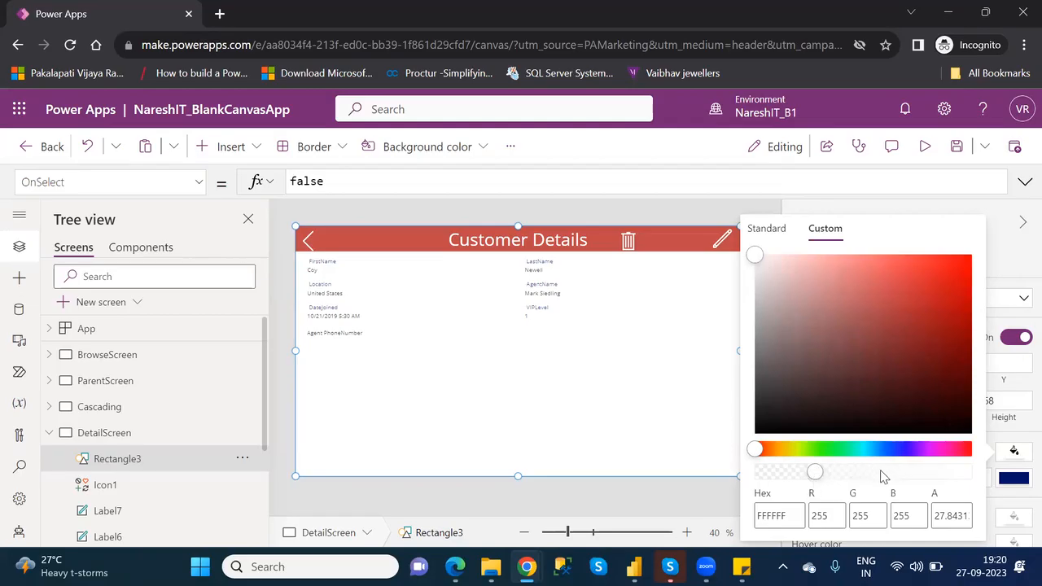
left_click_drag(817, 479, 775, 479)
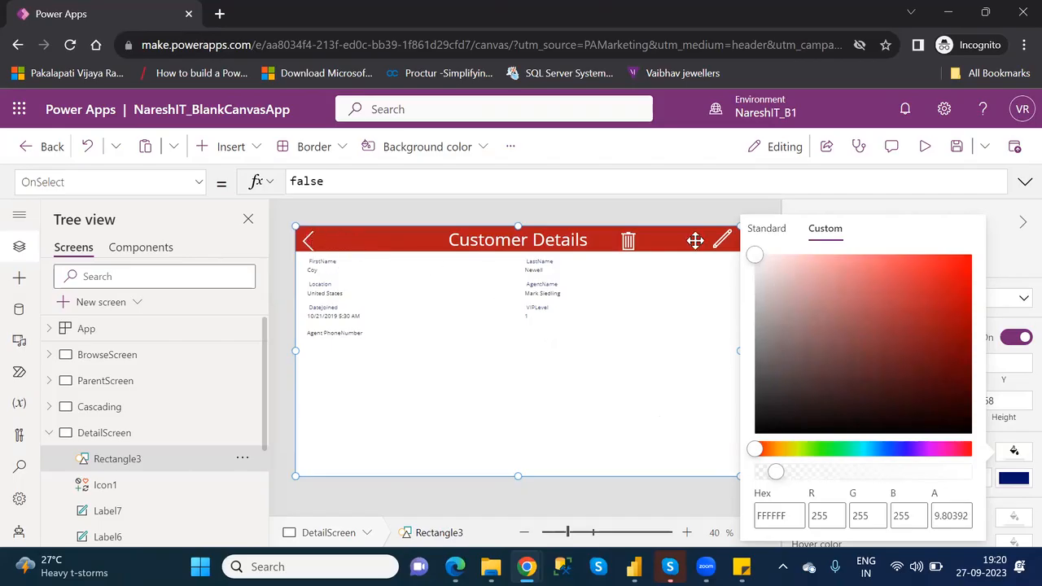
- Preview DetailScreen under the semi-transparent white overlay, and return to editing, dismissing the tip
left_click(927, 146)
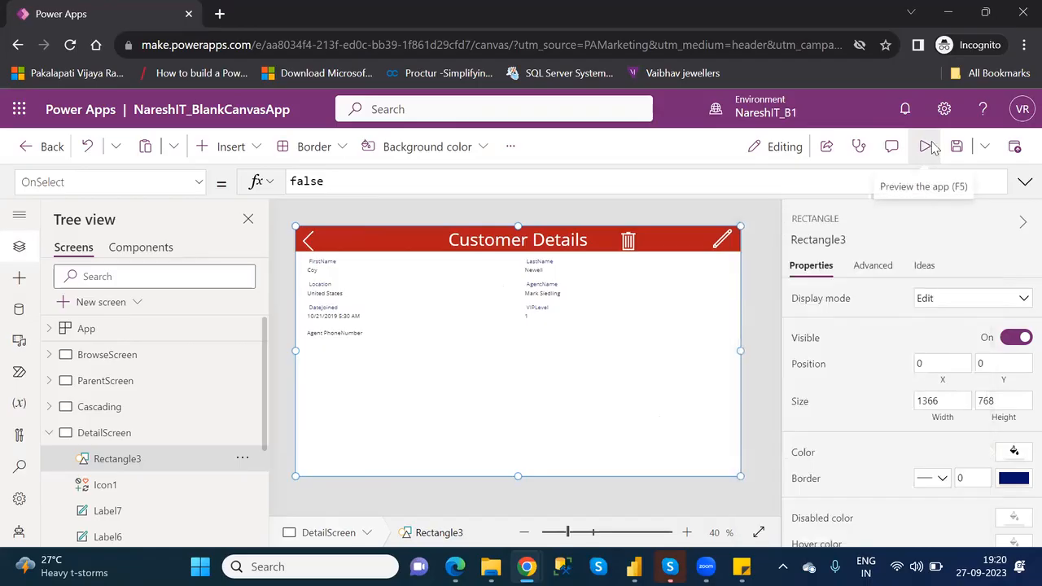
left_click(927, 147)
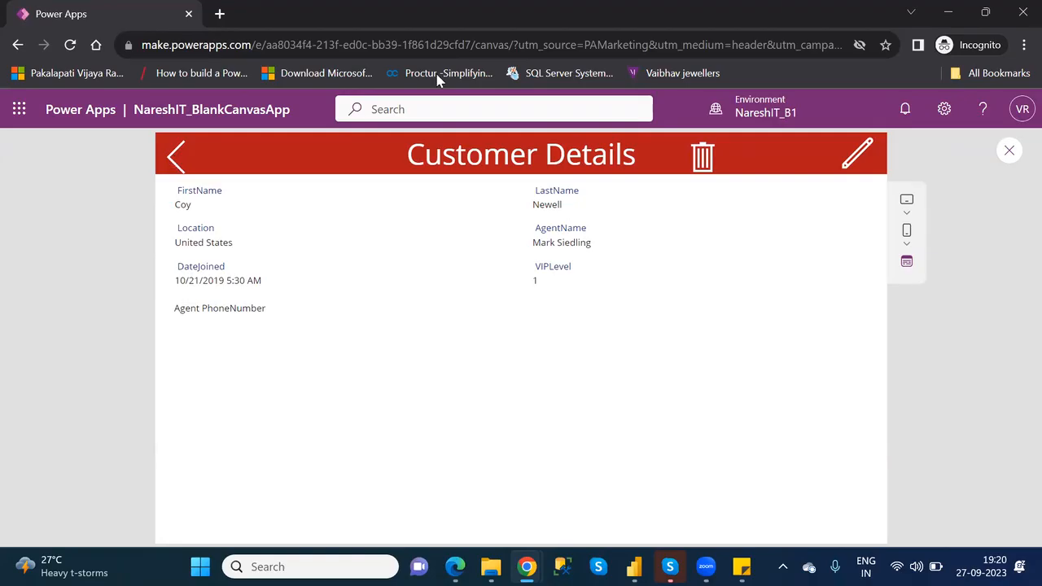
left_click(1008, 150)
left_click(661, 398)
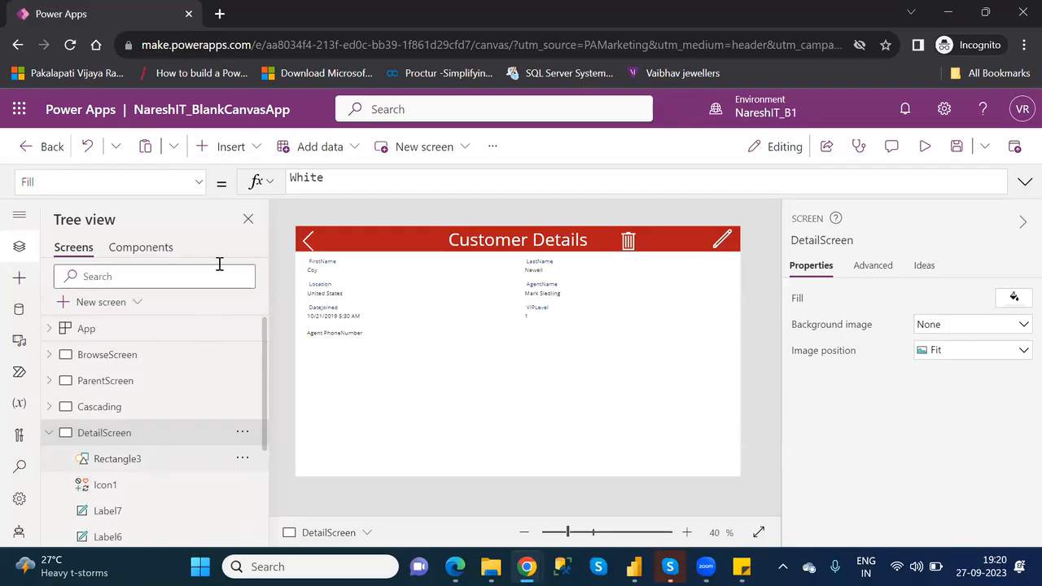
- Insert a second rectangle on DetailScreen at about X 310, Y 277, sized about 502 by 167
left_click(242, 151)
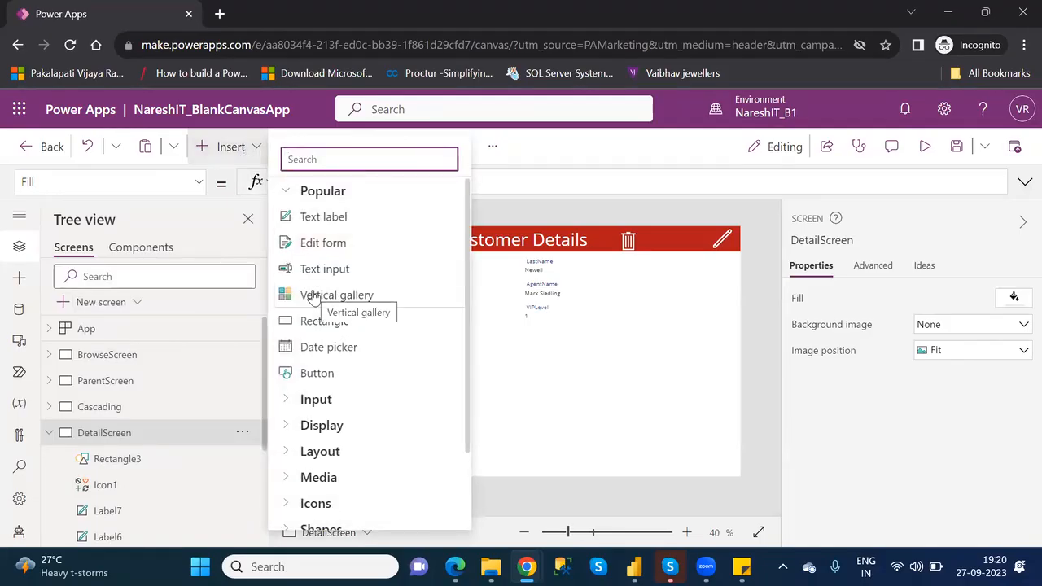
left_click(344, 325)
left_click_drag(341, 246, 428, 324)
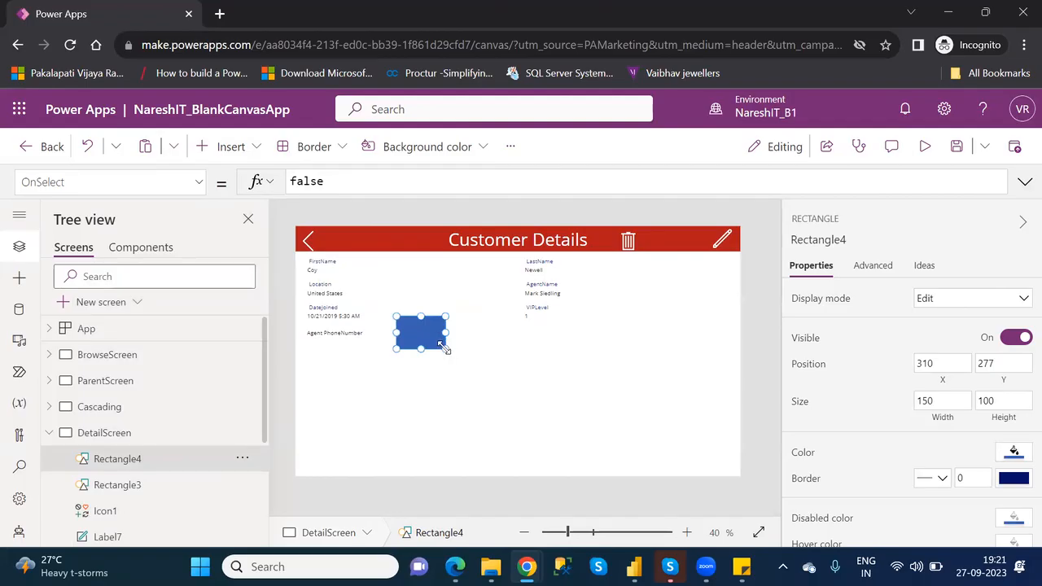
left_click_drag(446, 348, 560, 370)
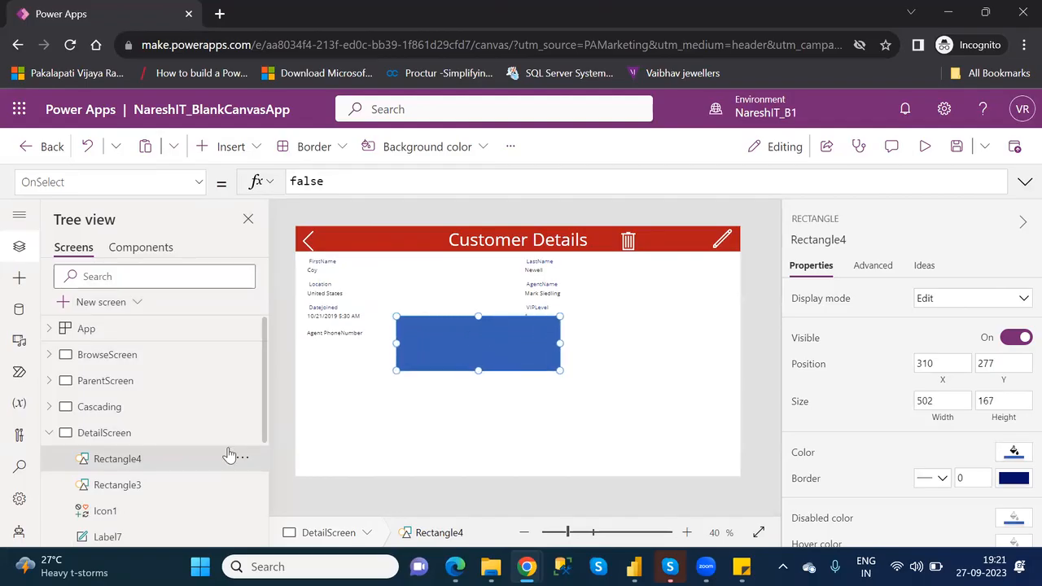
- Rename the full-screen rectangle as Overall and the smaller blue rectangle as ConfirmShape
double_click(143, 486)
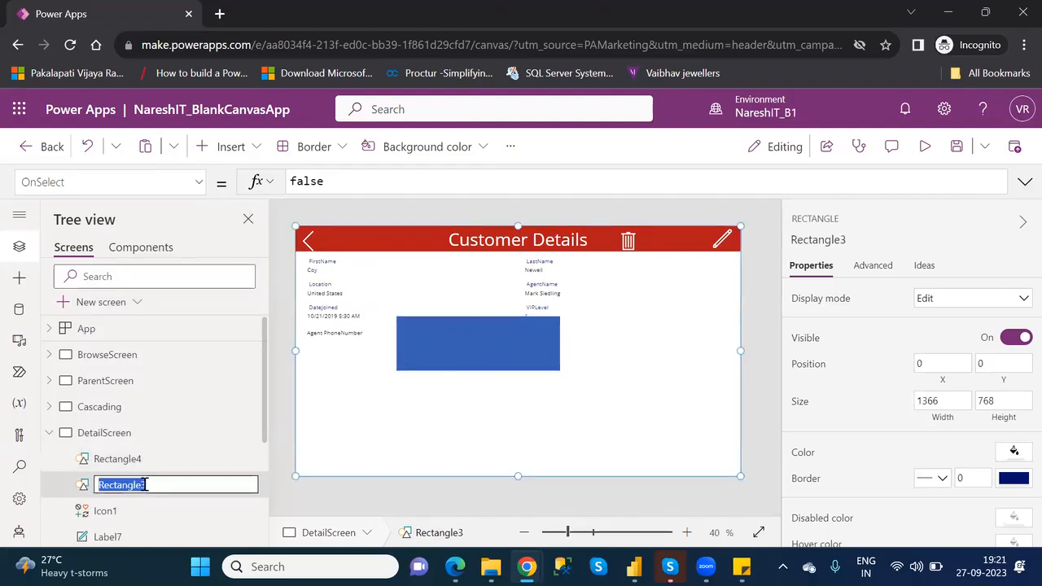
type("Overall")
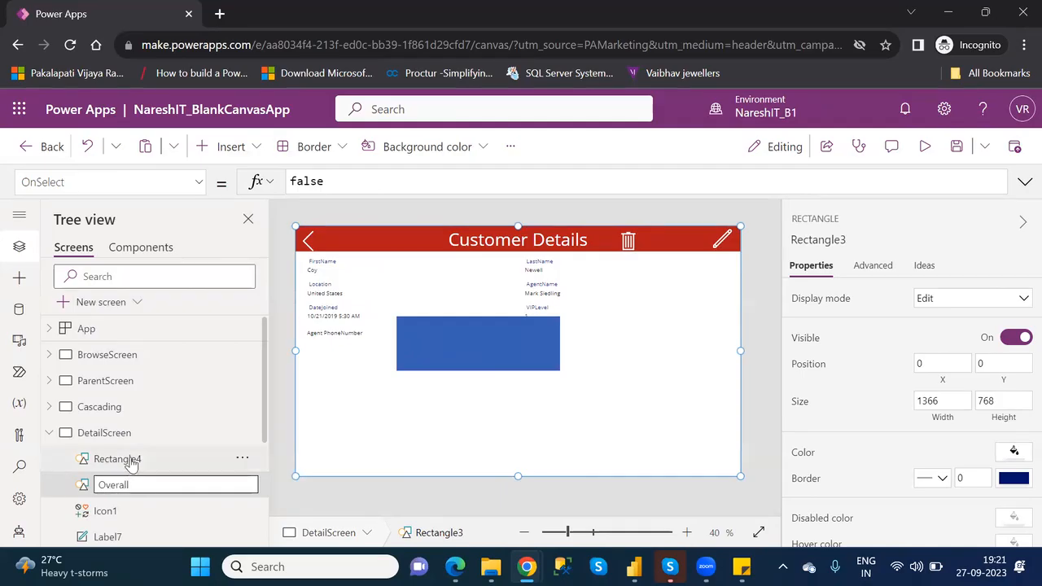
left_click(129, 460)
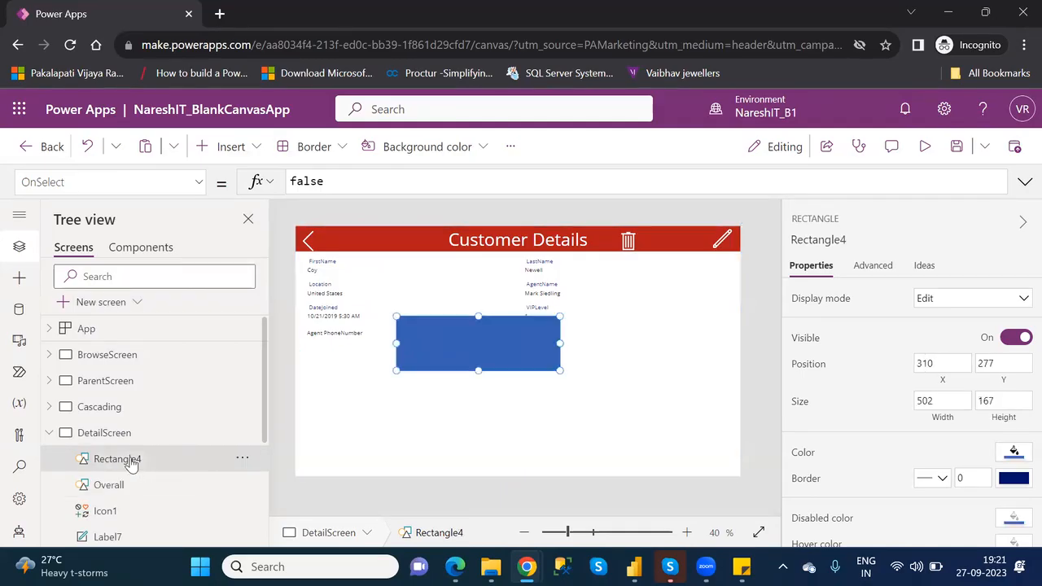
double_click(131, 460)
type("Co")
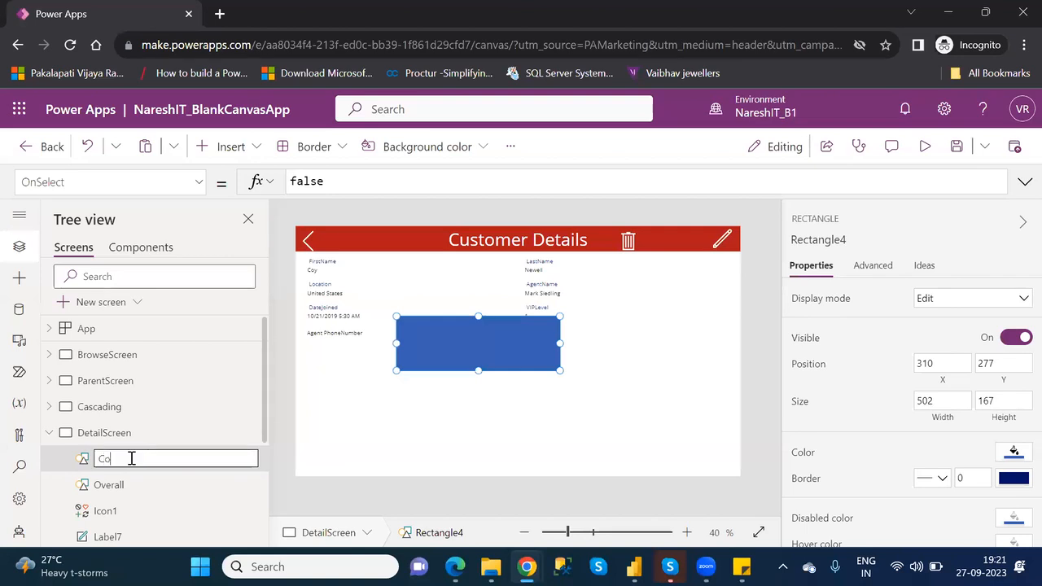
type("nfirmShape")
key("Return")
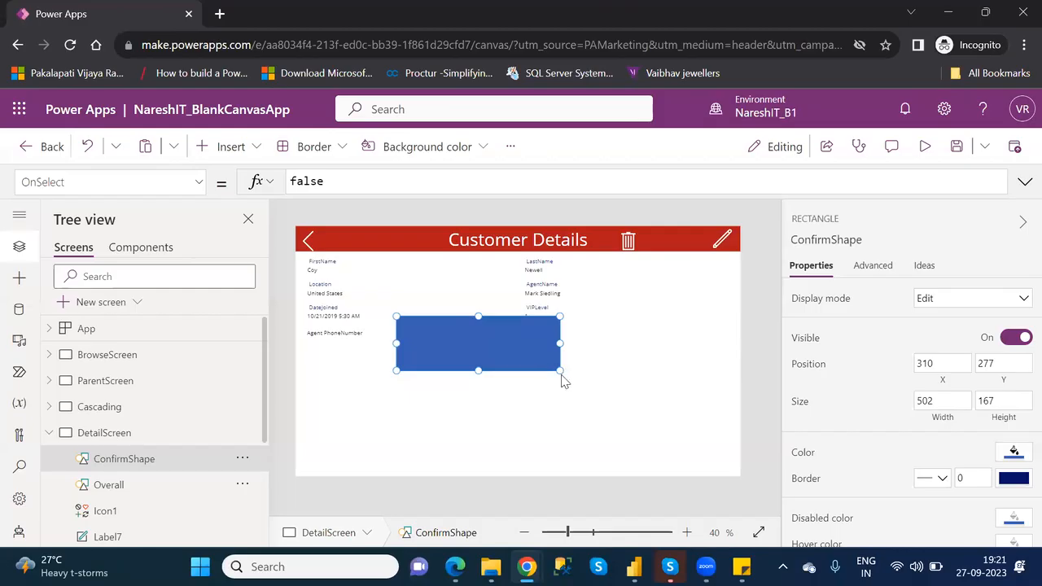
- Enlarge ConfirmShape to about 627 by 264 and fill it with standard white
left_click_drag(556, 369, 598, 402)
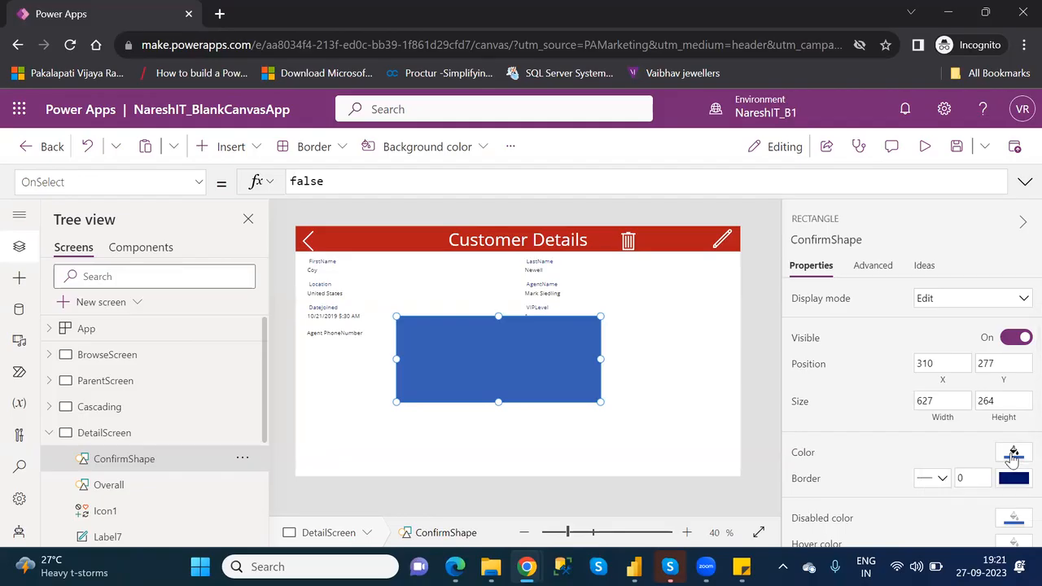
left_click(1014, 453)
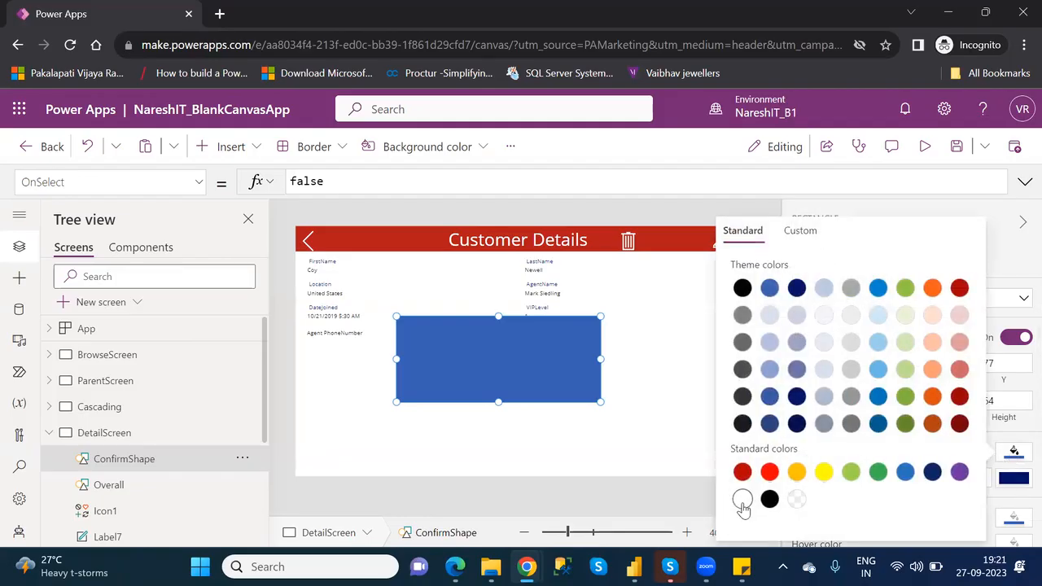
left_click(741, 500)
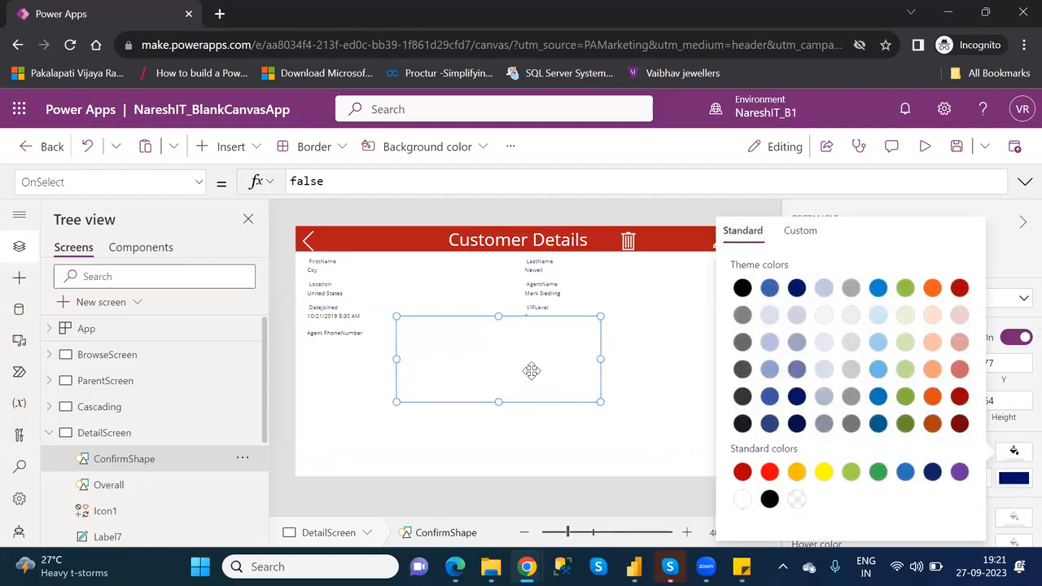
- Move ConfirmShape down to about X 312, Y 333, and set its border thickness to 2
left_click(510, 356)
left_click_drag(510, 355, 511, 356)
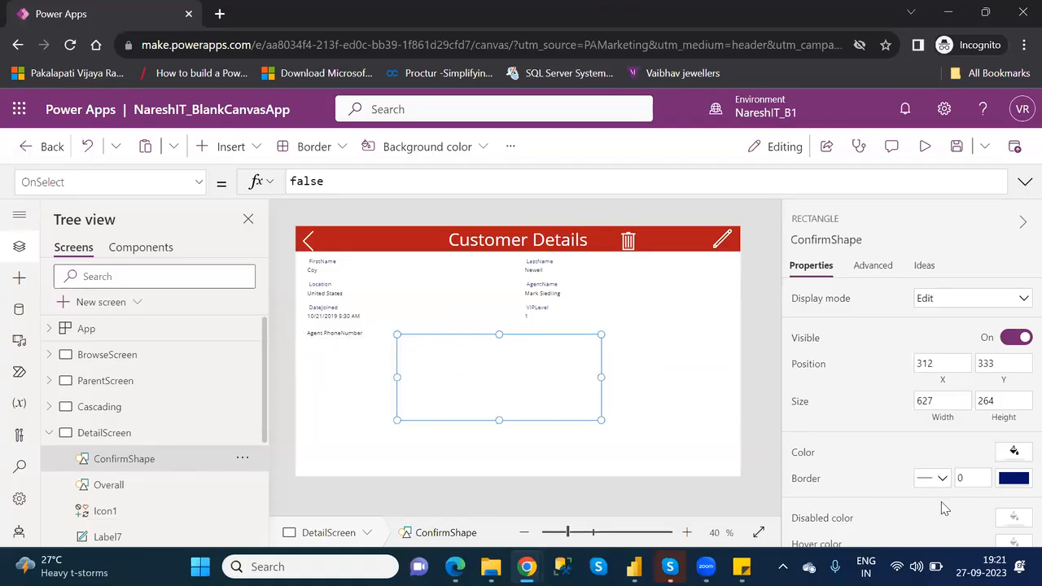
left_click(965, 481)
key("BackSpace")
type("2")
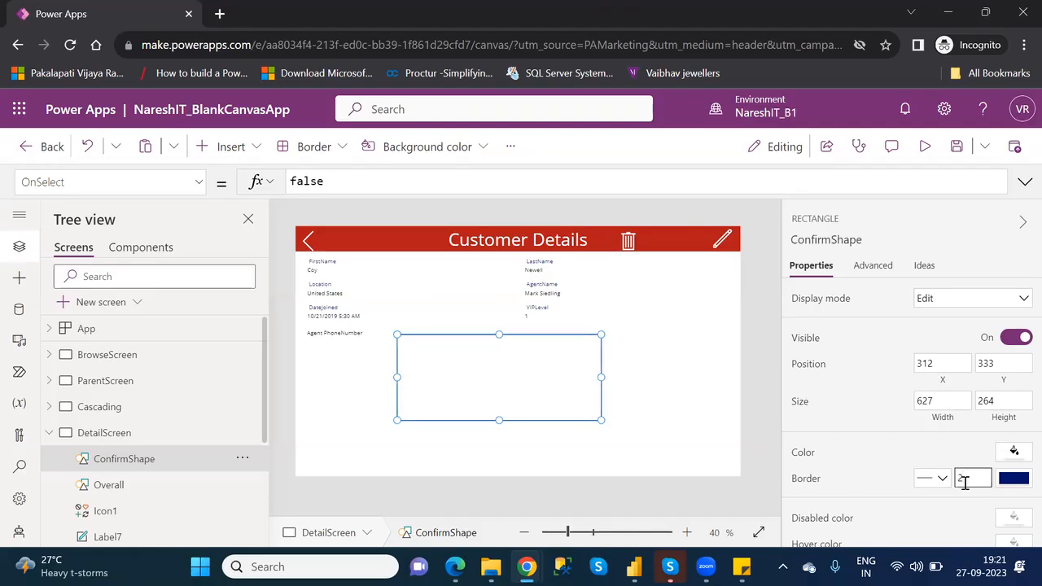
left_click(673, 402)
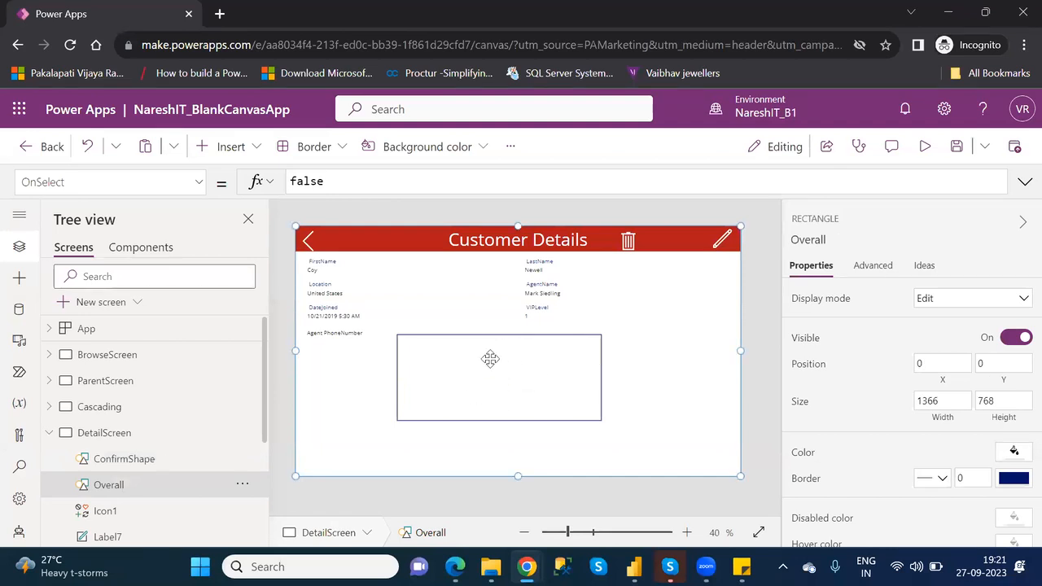
- Insert a text label on DetailScreen
left_click(234, 152)
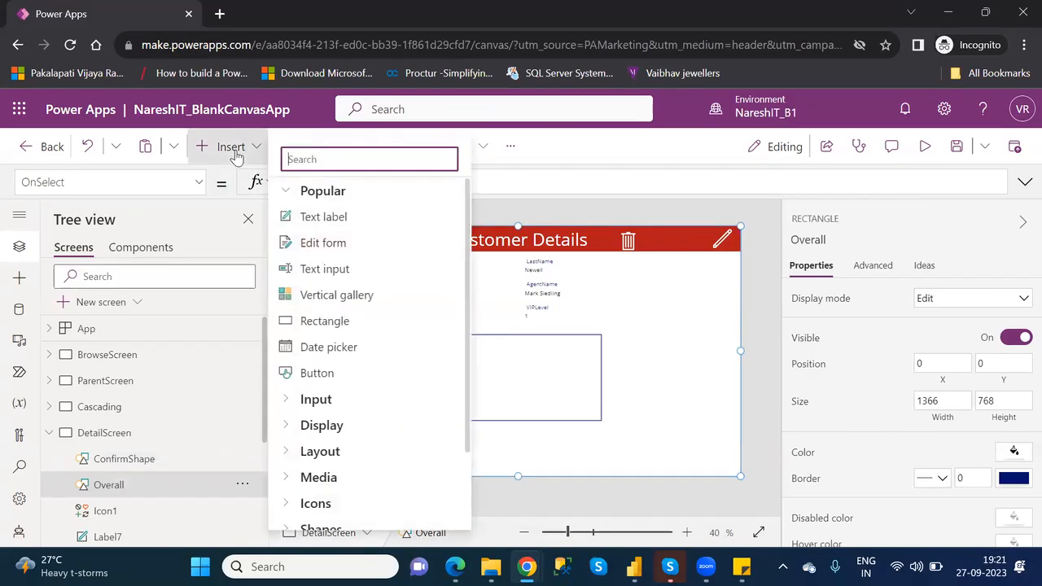
left_click(330, 216)
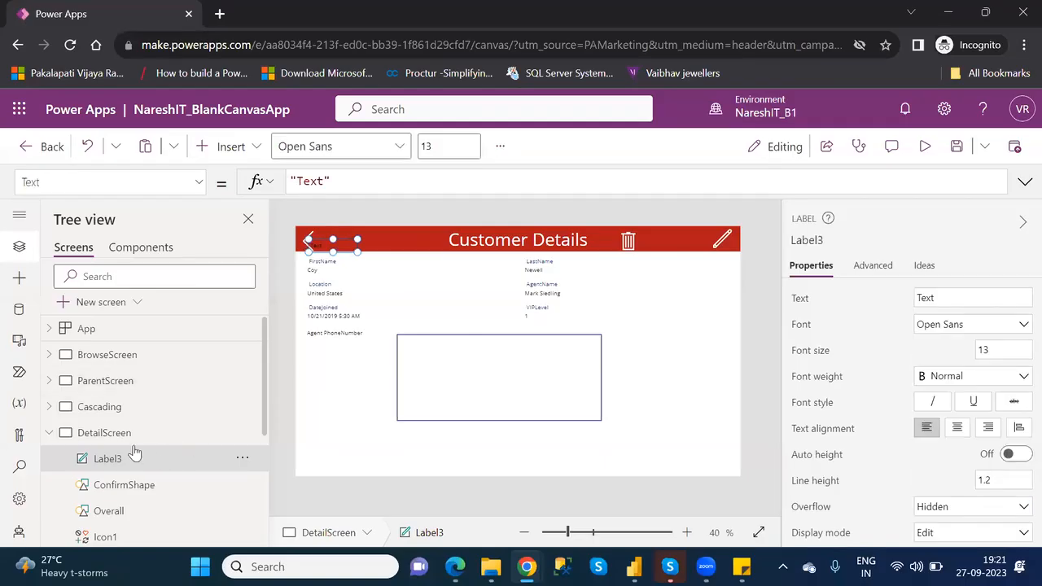
- Move the new label inside ConfirmShape's upper part and widen it to nearly the width of the box
left_click_drag(333, 245, 437, 313)
left_click_drag(337, 237, 584, 371)
- Set the label's text to "Are you sure you want to delete the record?"
double_click(314, 182)
type("Are ")
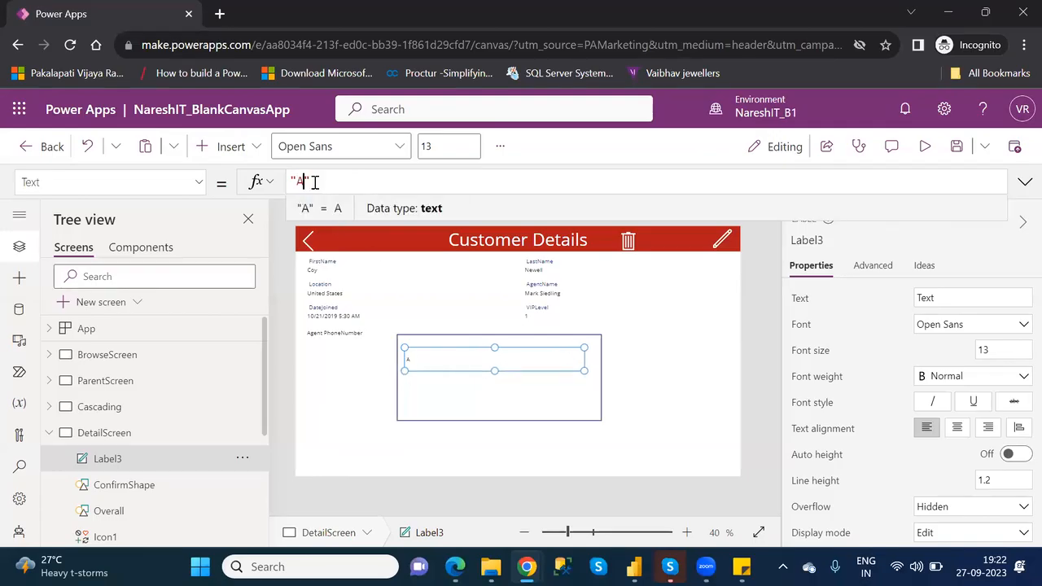
type("you s")
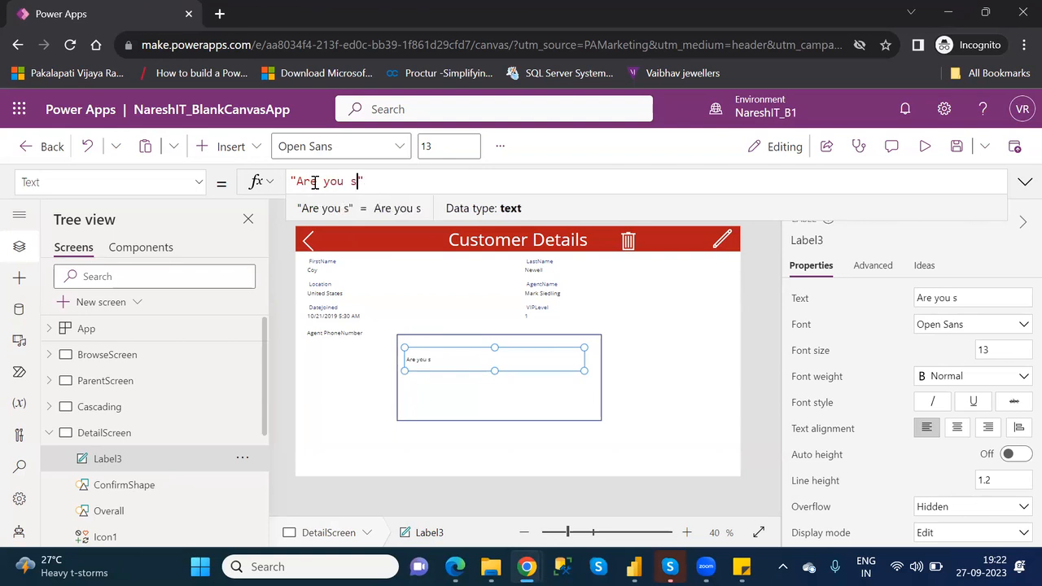
key("BackSpace")
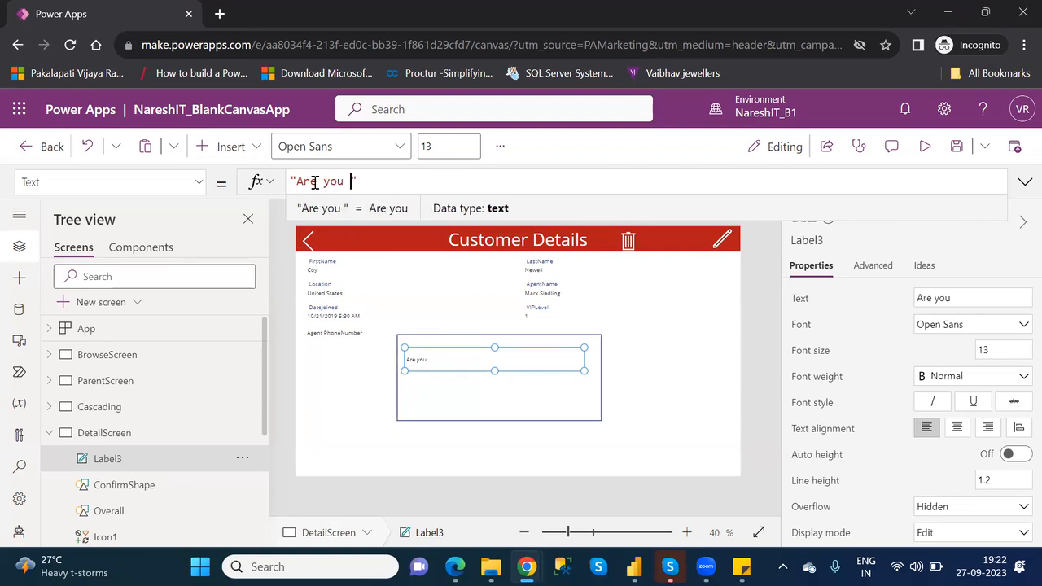
type("sure you ")
type("want to d")
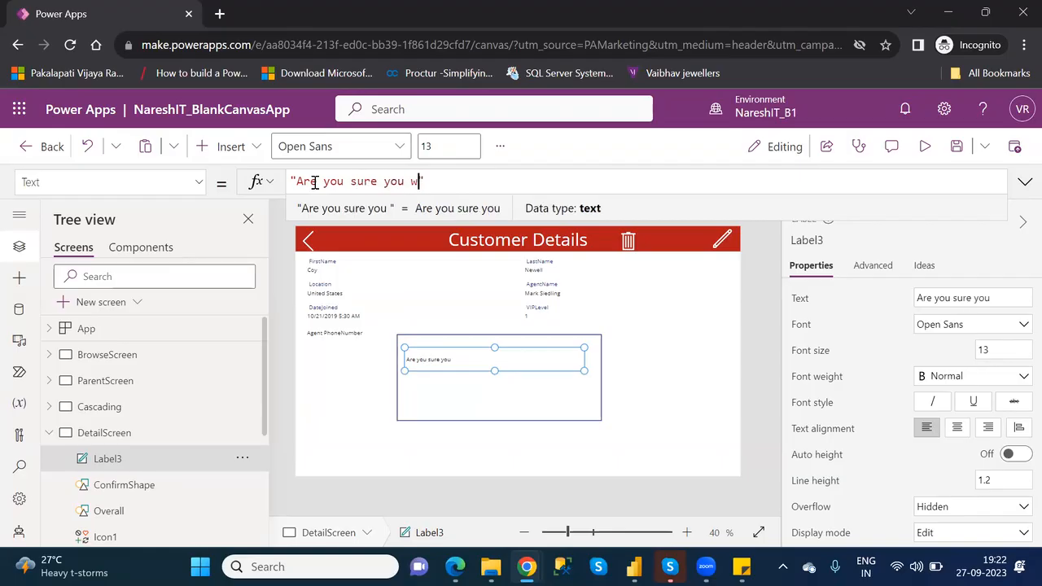
type("elte")
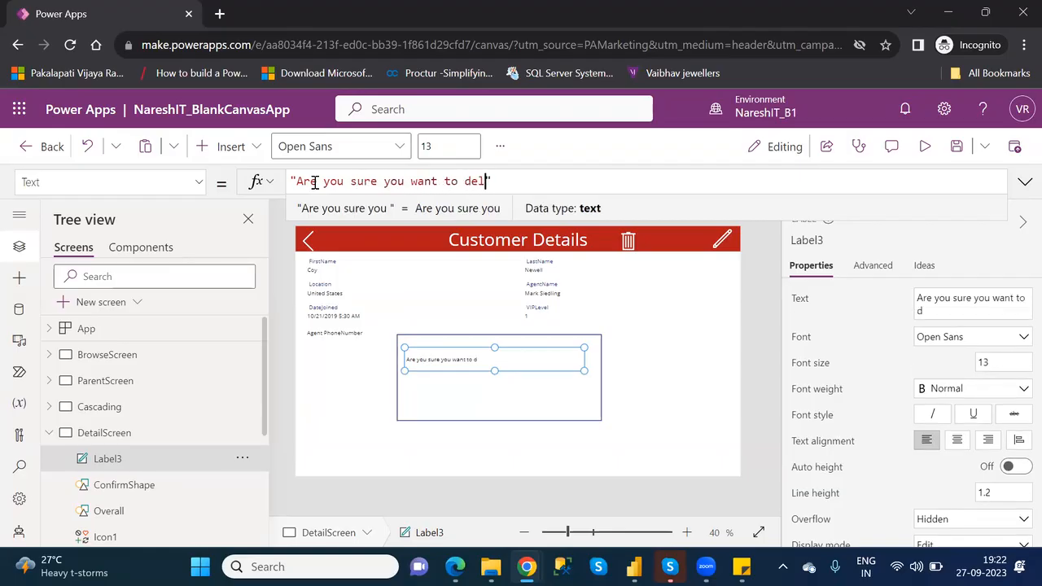
key("BackSpace")
type("ete the record?")
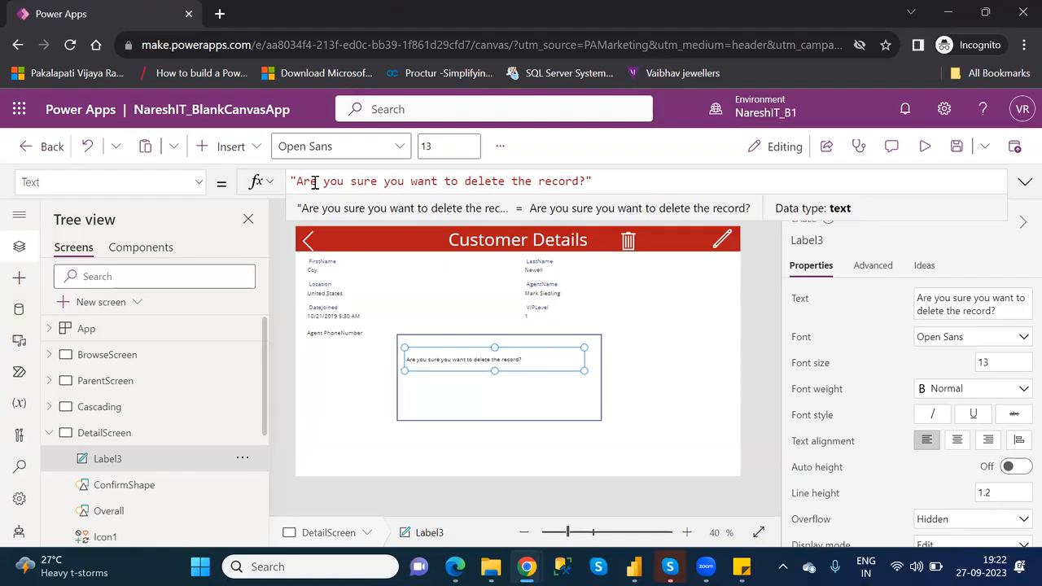
- Set the label's font size to 20 and enlarge the label so the question fits on one line
left_click(985, 363)
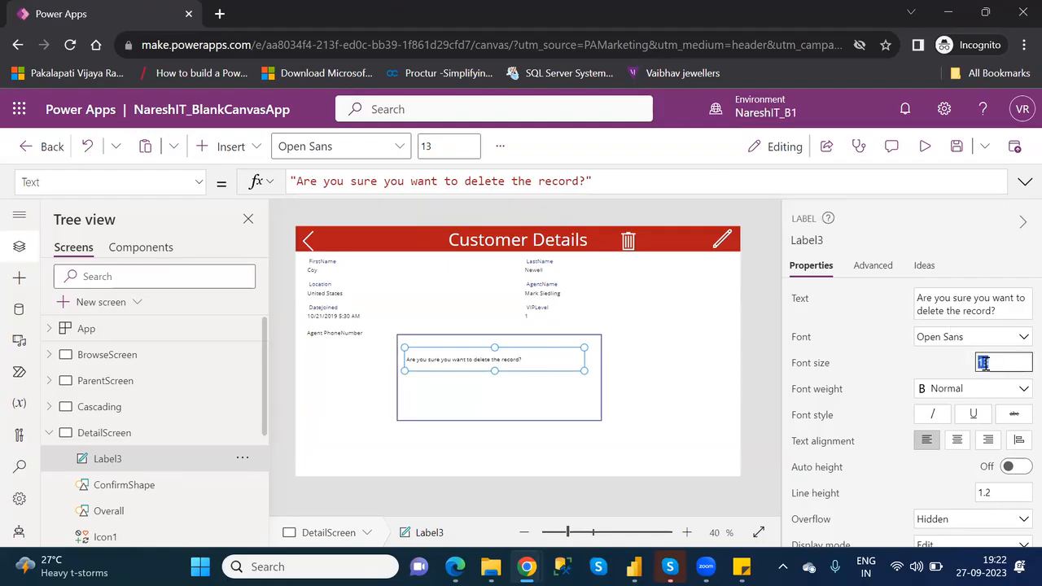
type("20")
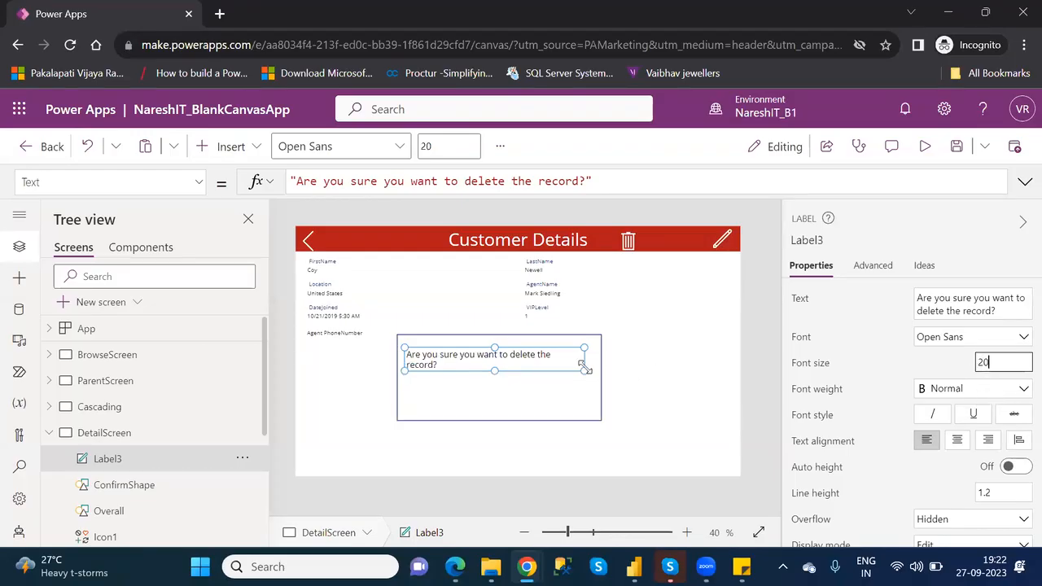
left_click_drag(583, 366, 592, 371)
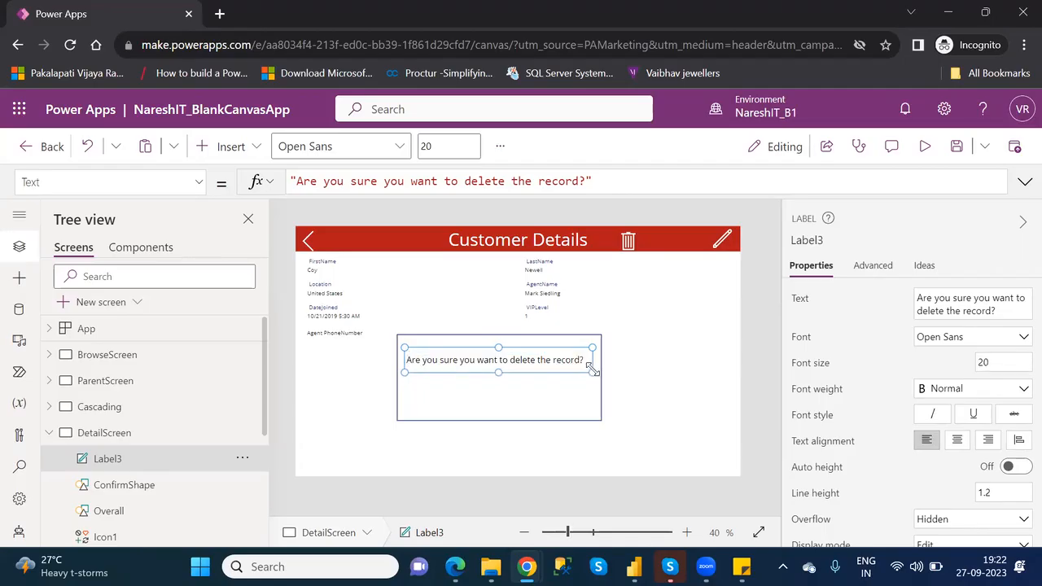
- Nudge the question label slightly down inside ConfirmShape
left_click(516, 389)
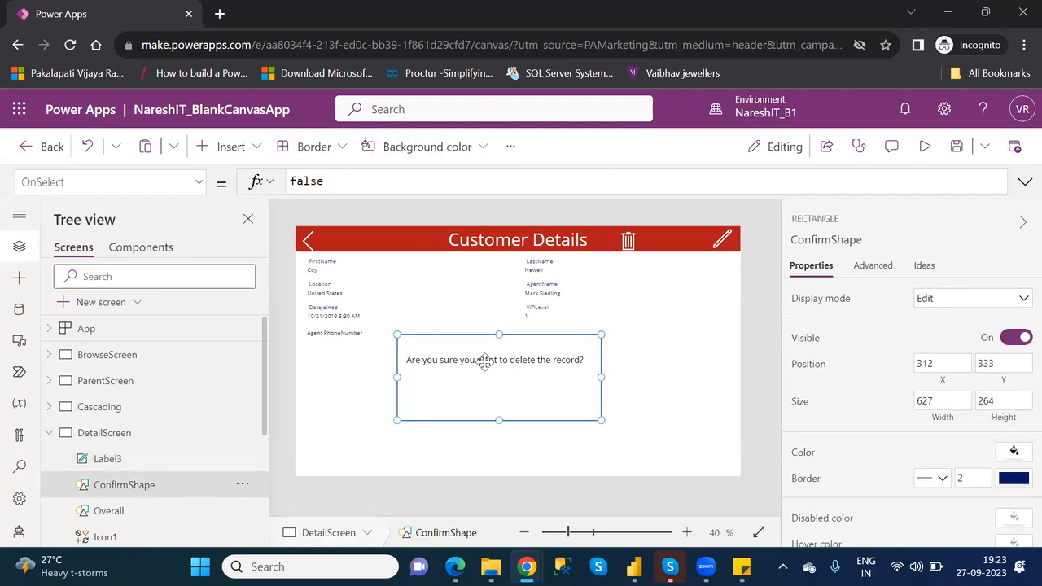
left_click(166, 458)
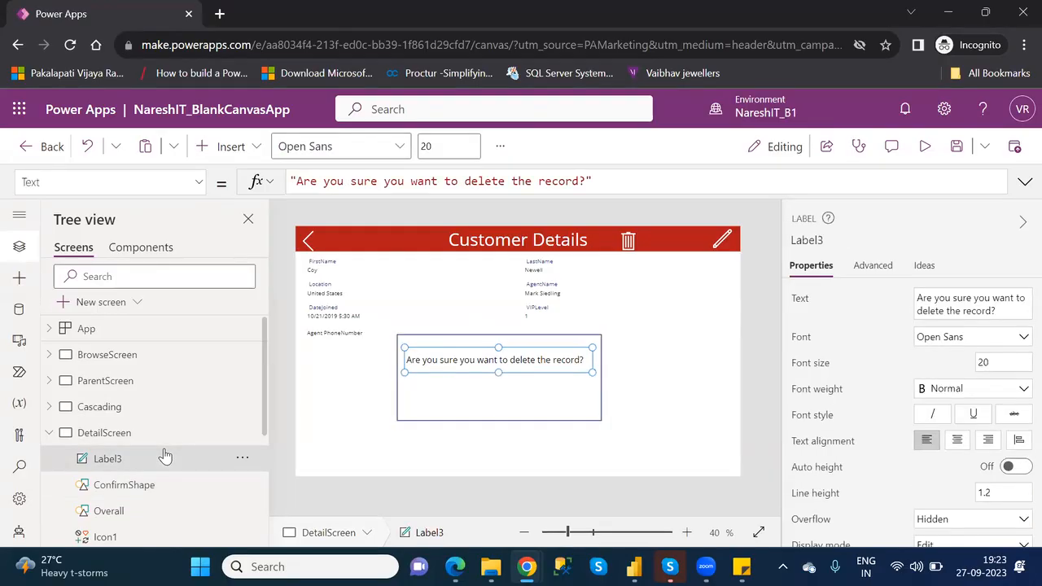
key("Down")
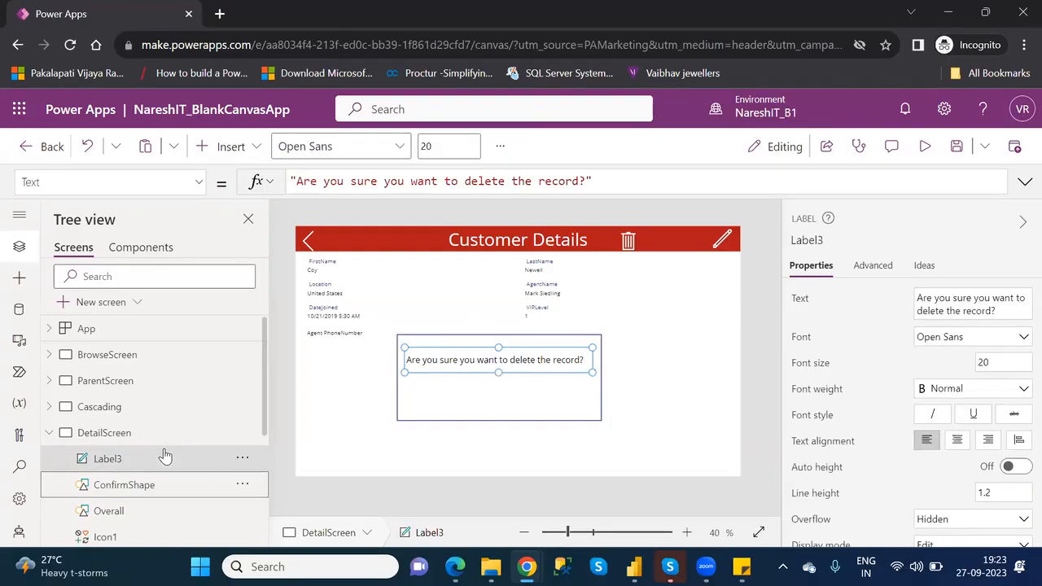
left_click(520, 361)
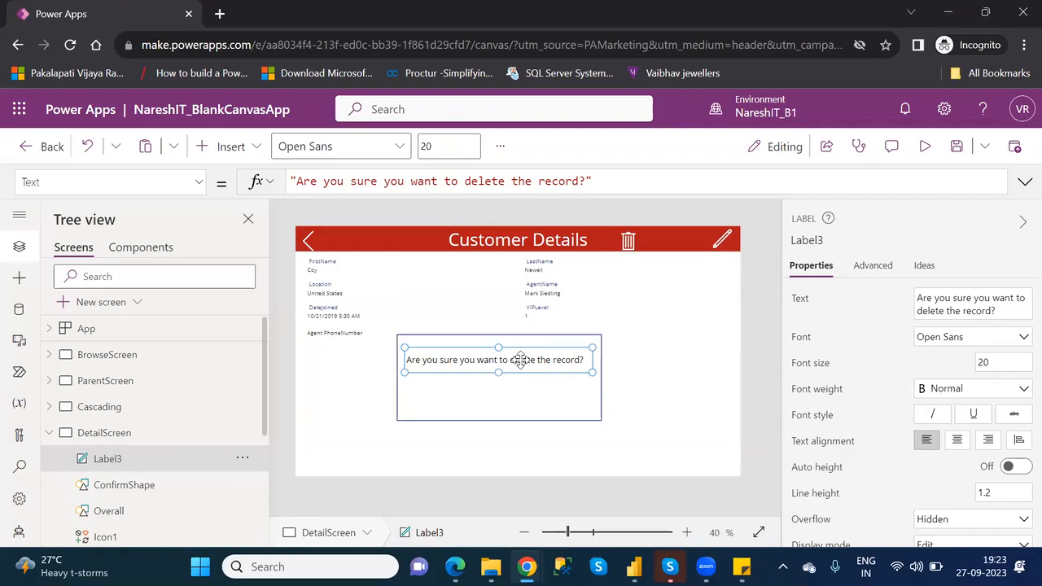
key("Down")
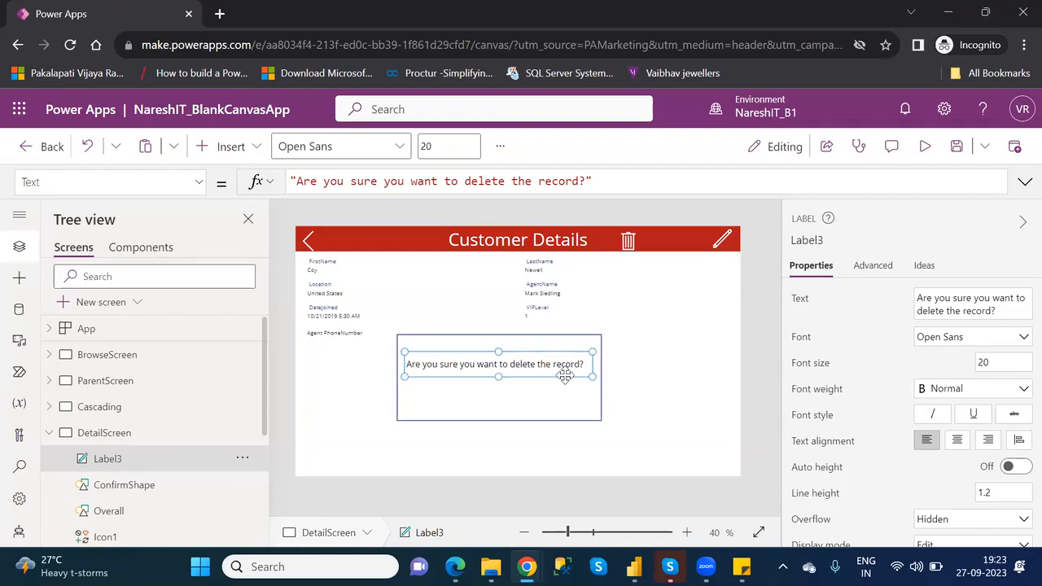
key("Down")
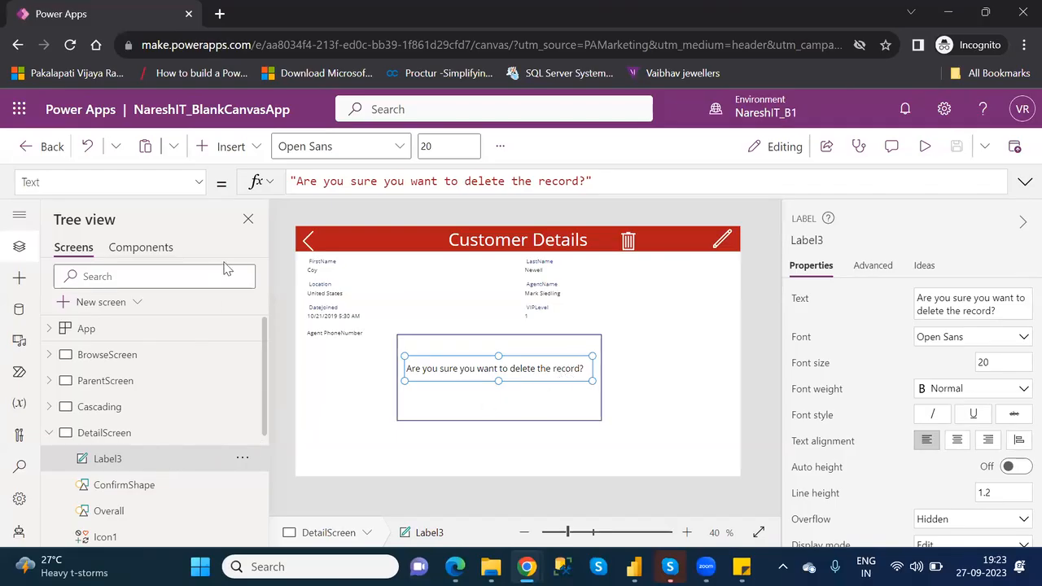
- Insert a button and place it below the question inside ConfirmShape, at about X 376, Y 506
left_click(232, 150)
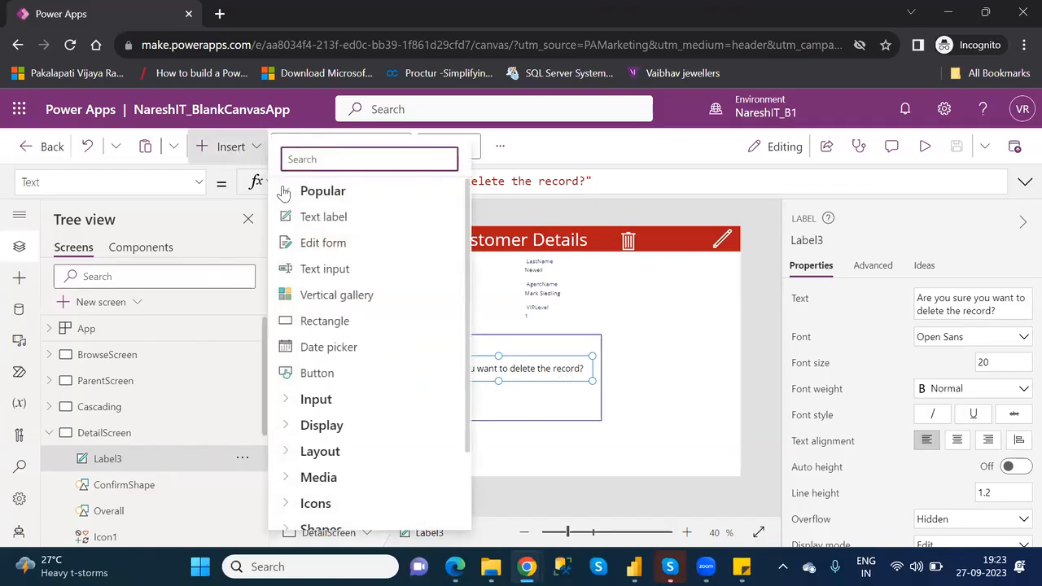
type("butt")
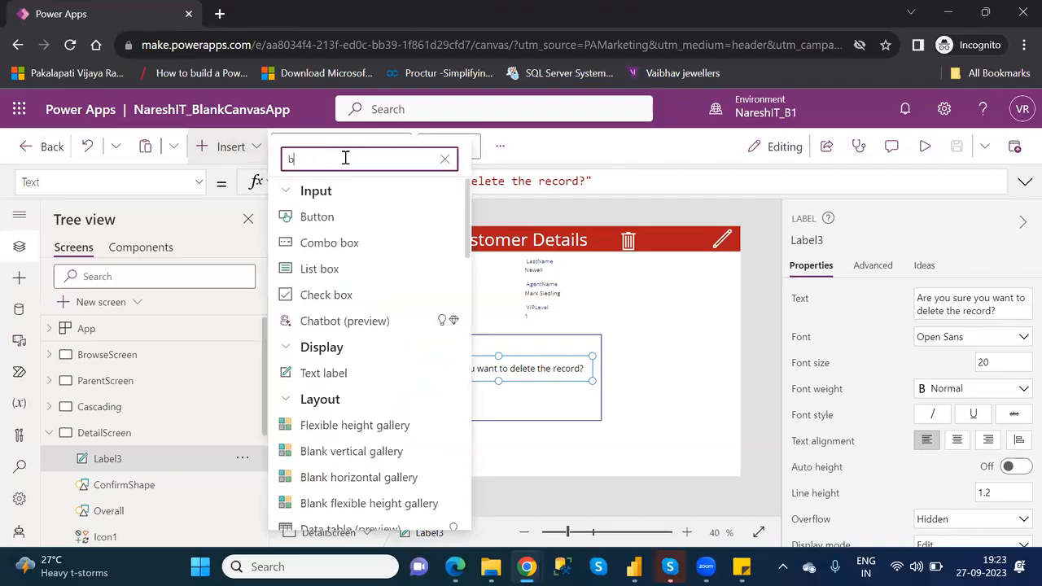
left_click(332, 222)
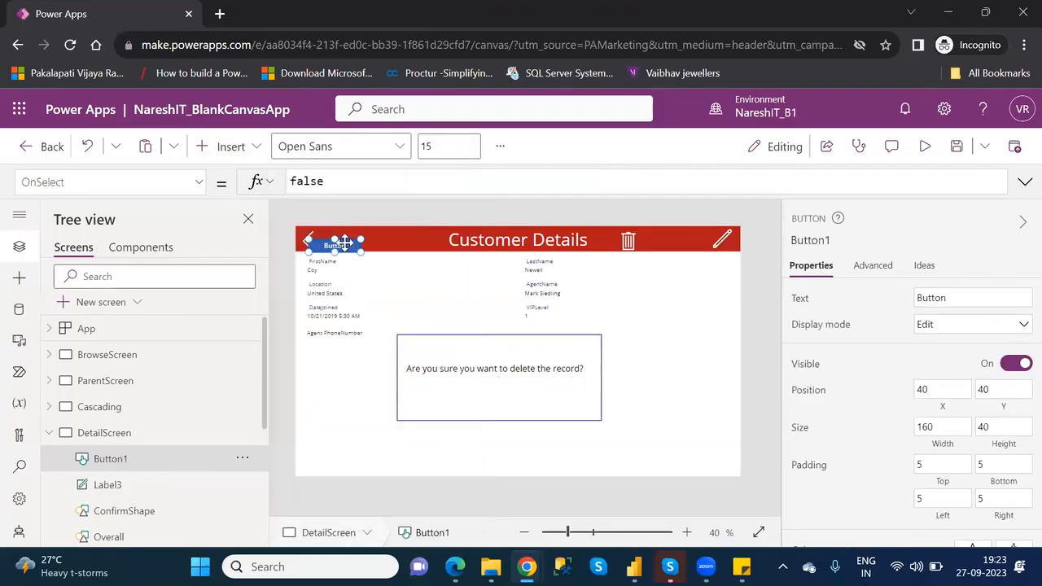
left_click_drag(349, 247, 456, 396)
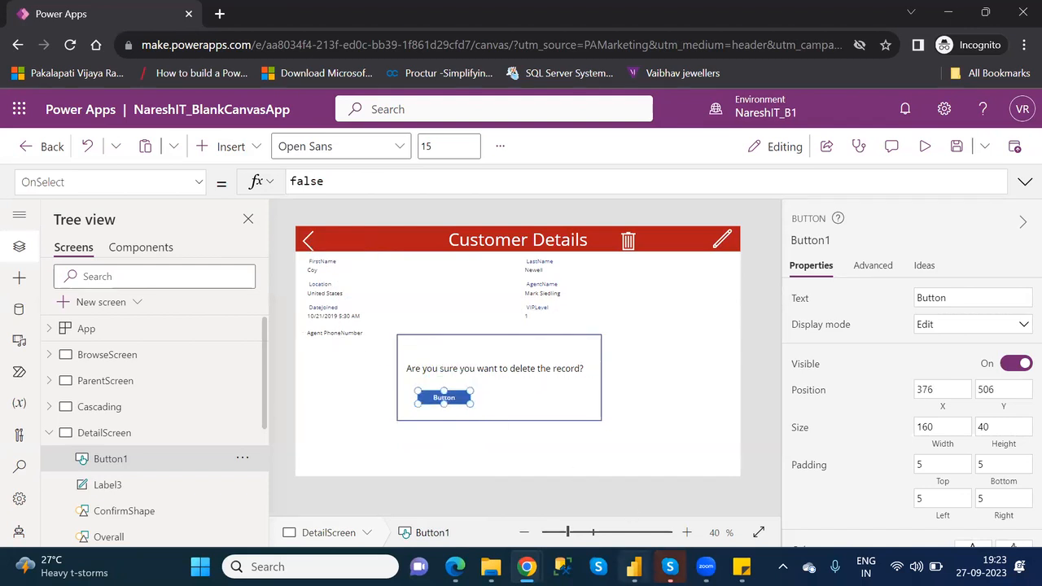
key("alt+Tab")
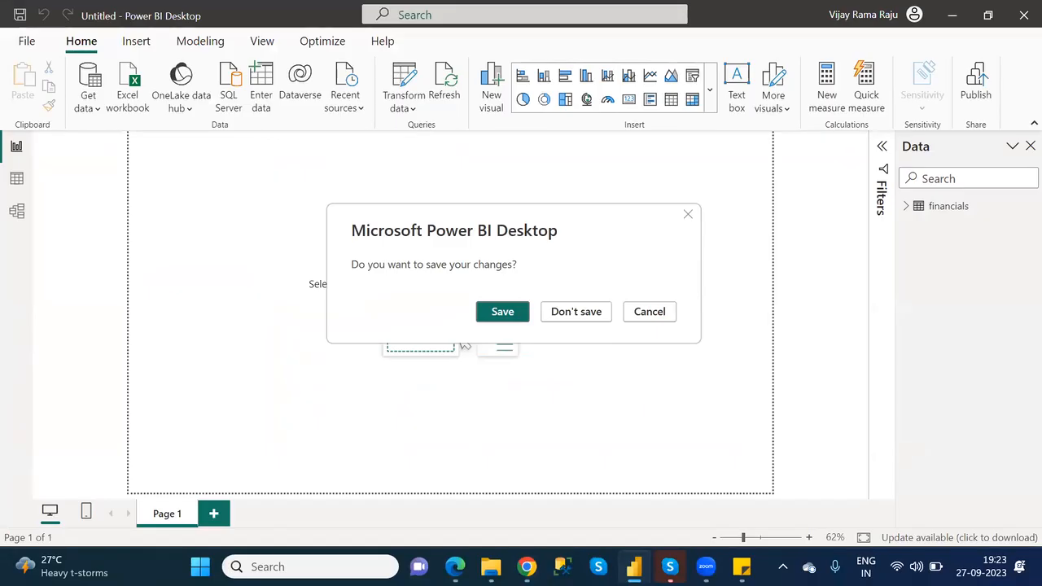
key("Tab")
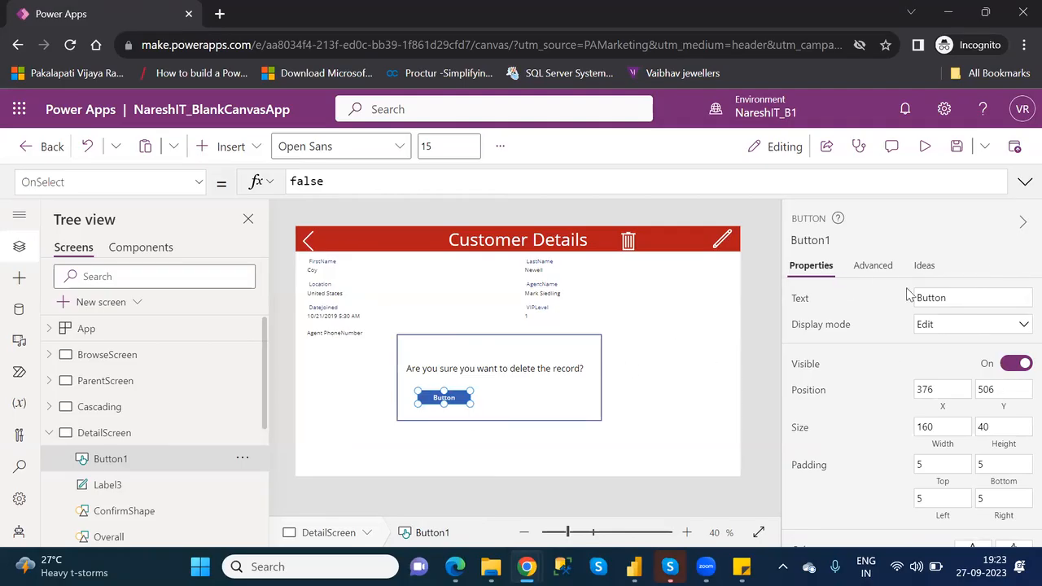
- Set the button's text to Delete
double_click(929, 298)
type("Yes")
key("BackSpace")
key("BackSpace")
type("Delete")
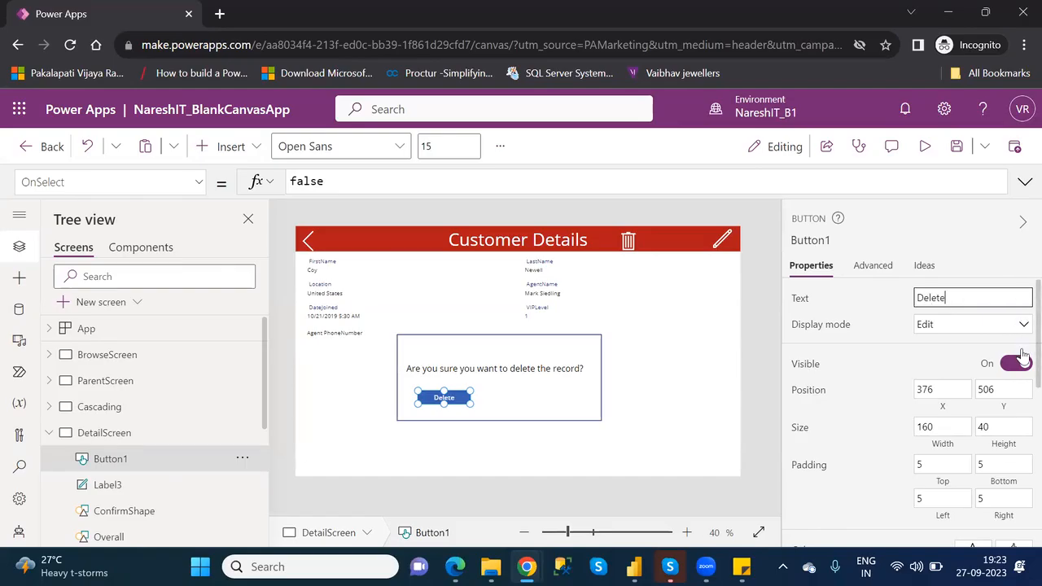
- Fill the Delete button with the theme green 7FB239
scroll(1016, 376, "down", 1)
scroll(1019, 407, "down", 1)
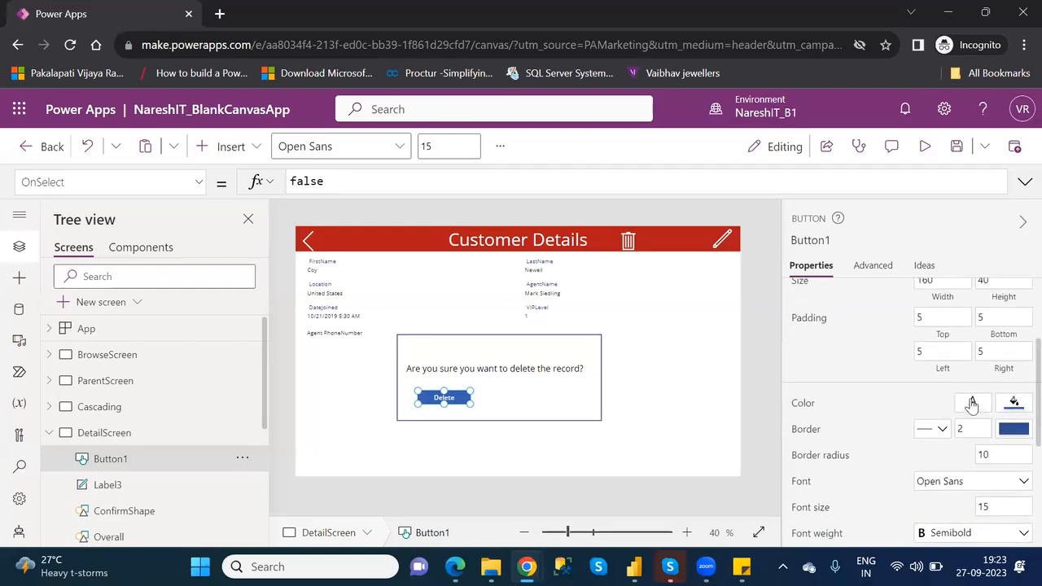
left_click(1015, 404)
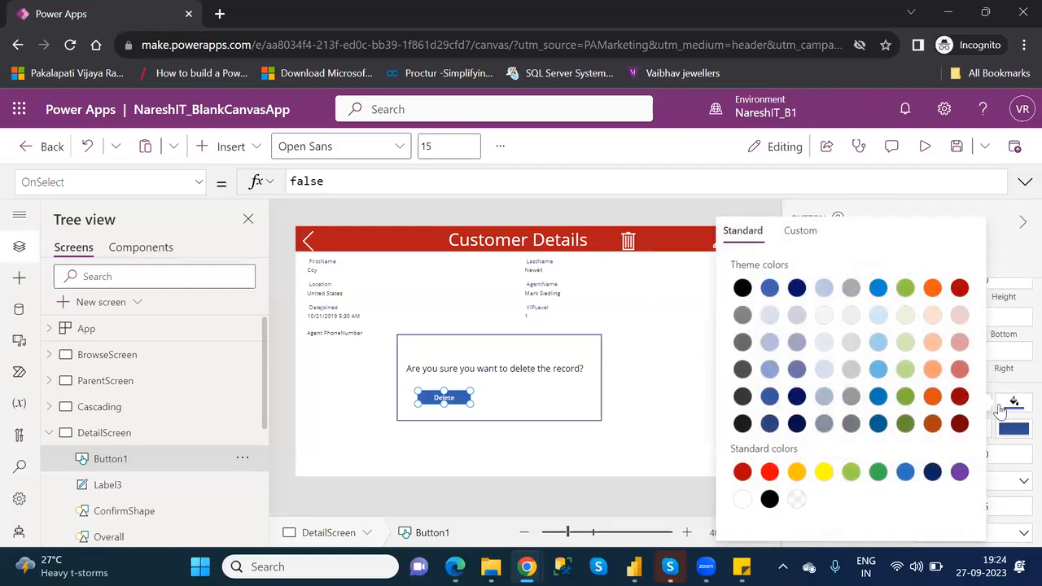
left_click(906, 396)
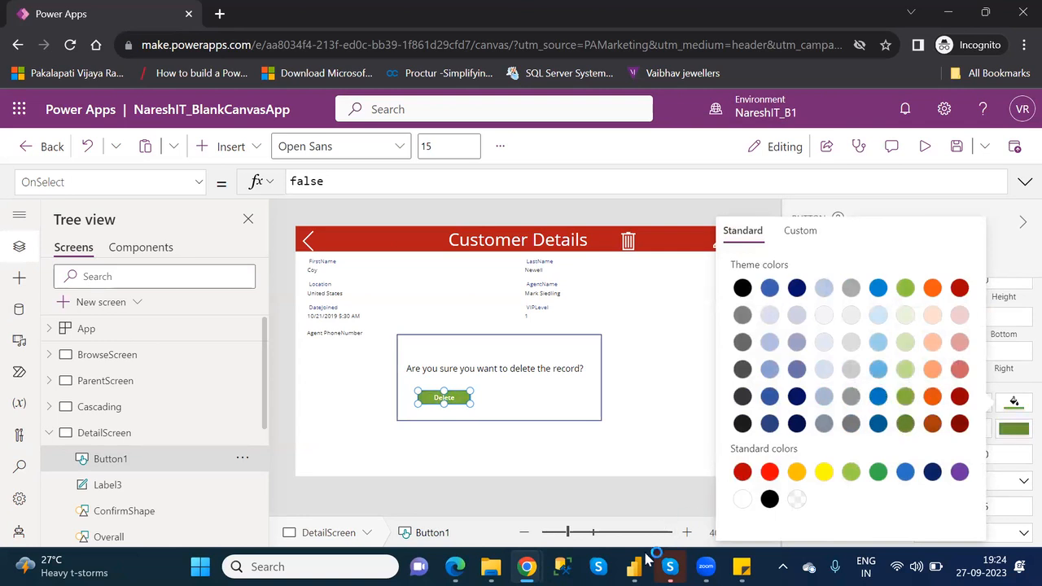
left_click(634, 567)
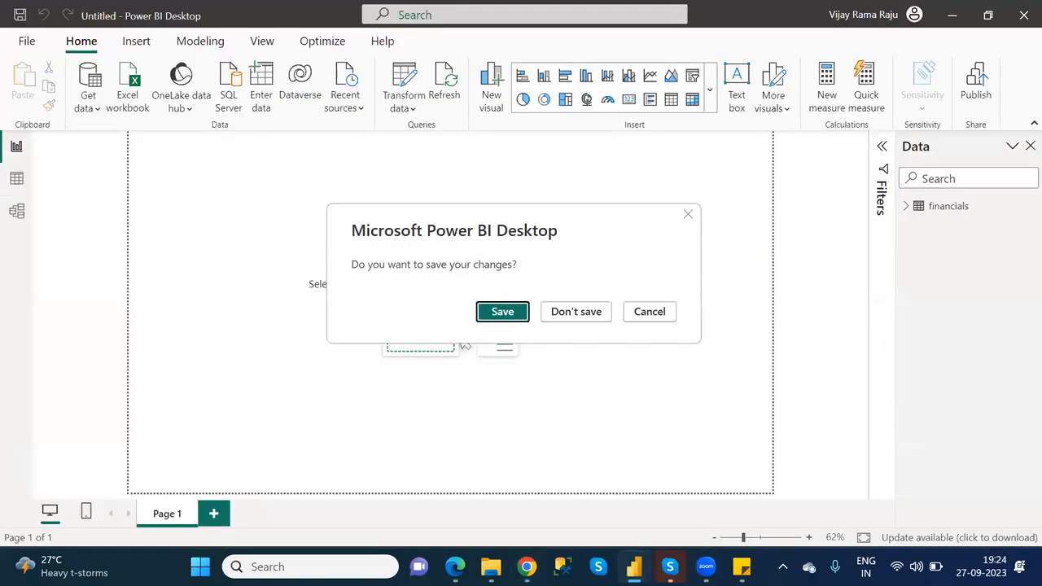
left_click(634, 566)
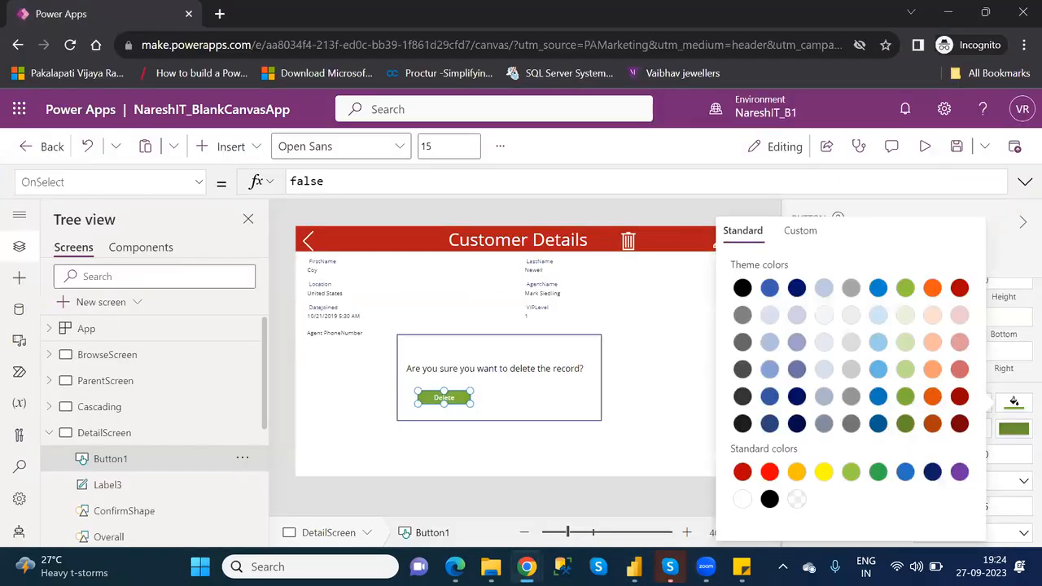
- Darken the Delete button's fill to the custom green 406607
left_click(803, 231)
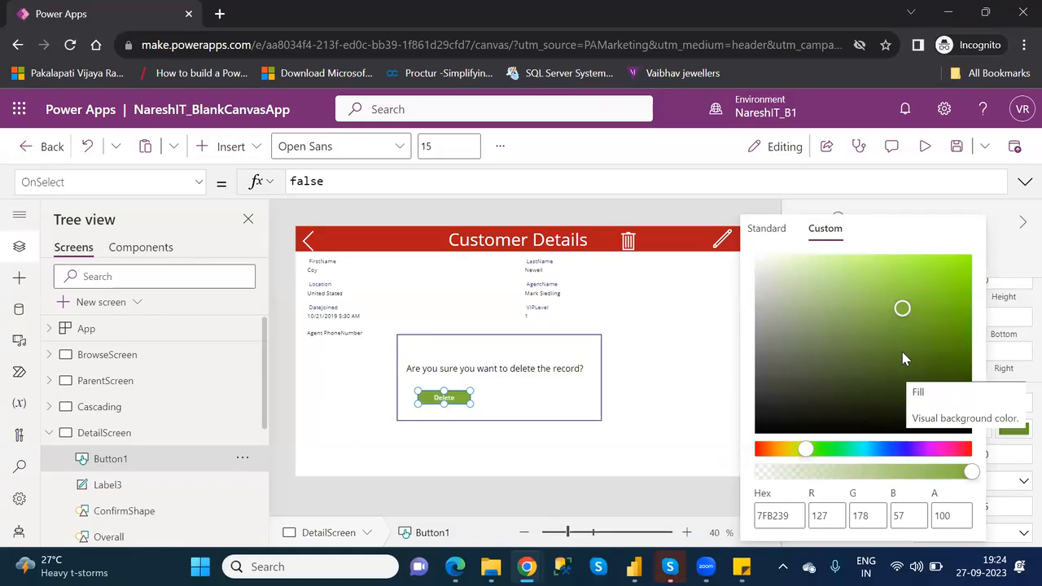
left_click(881, 373)
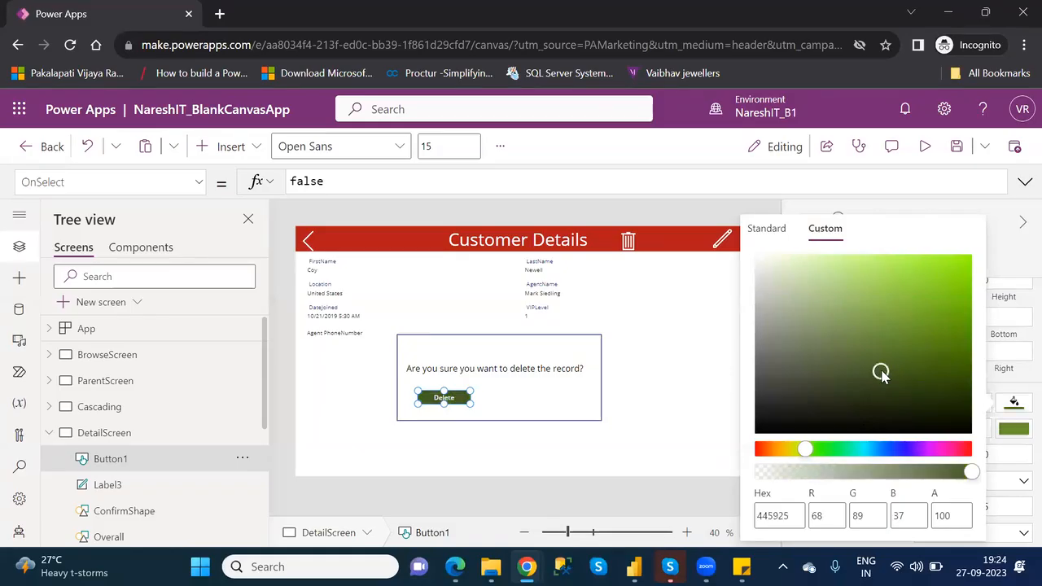
left_click(895, 346)
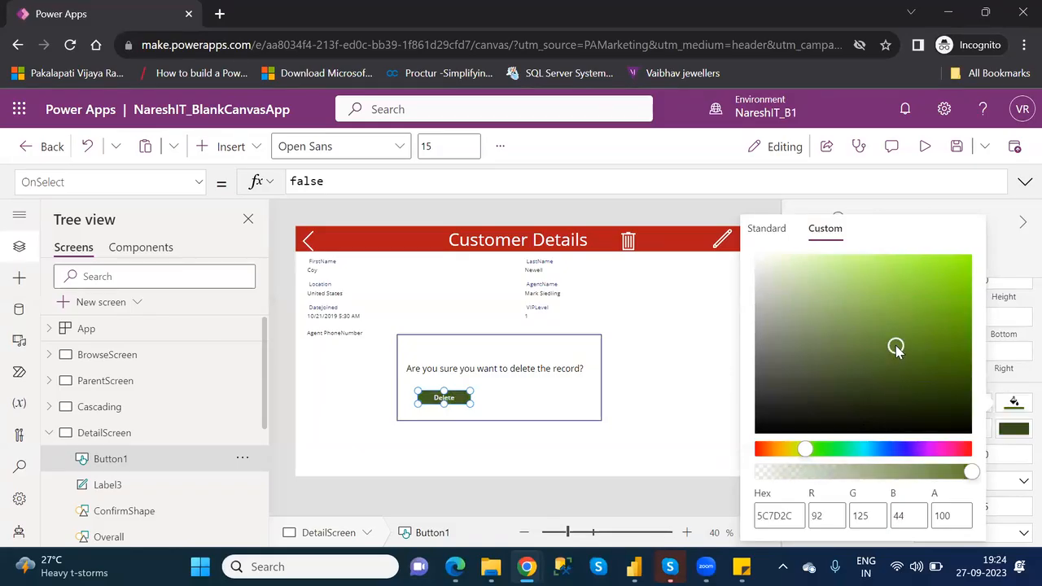
left_click(925, 354)
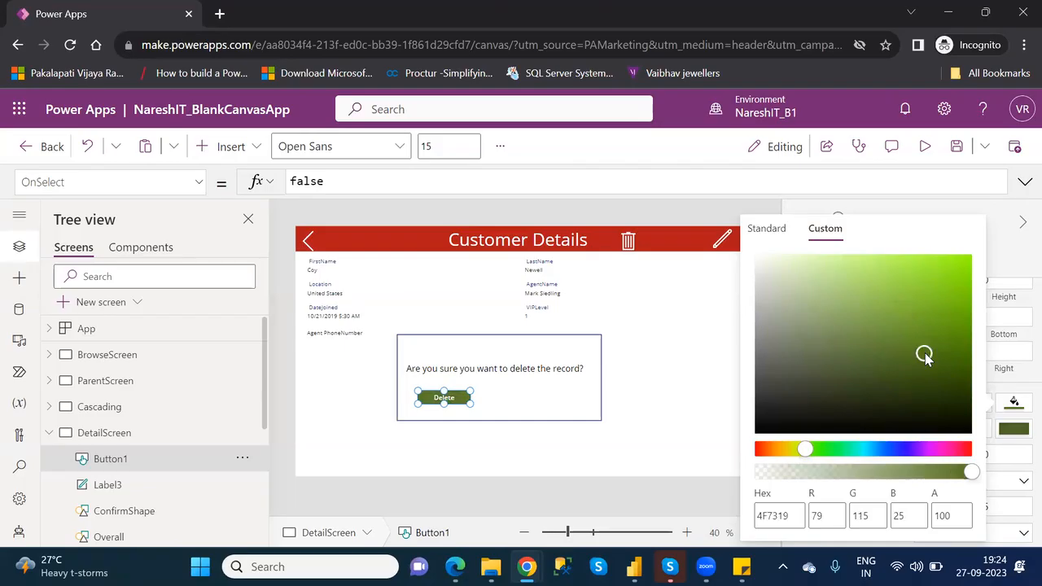
left_click(942, 361)
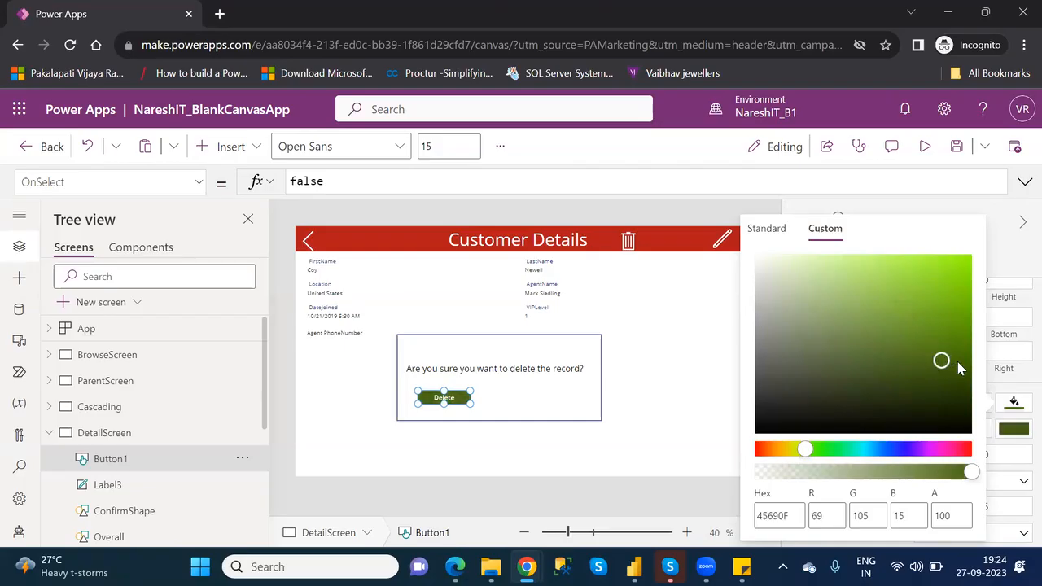
left_click(956, 363)
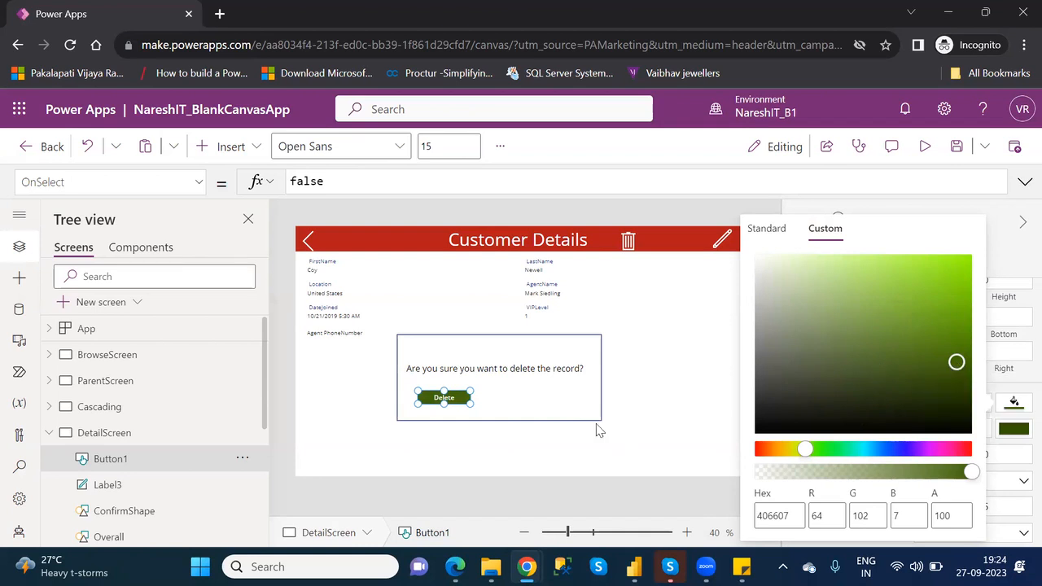
left_click(543, 397)
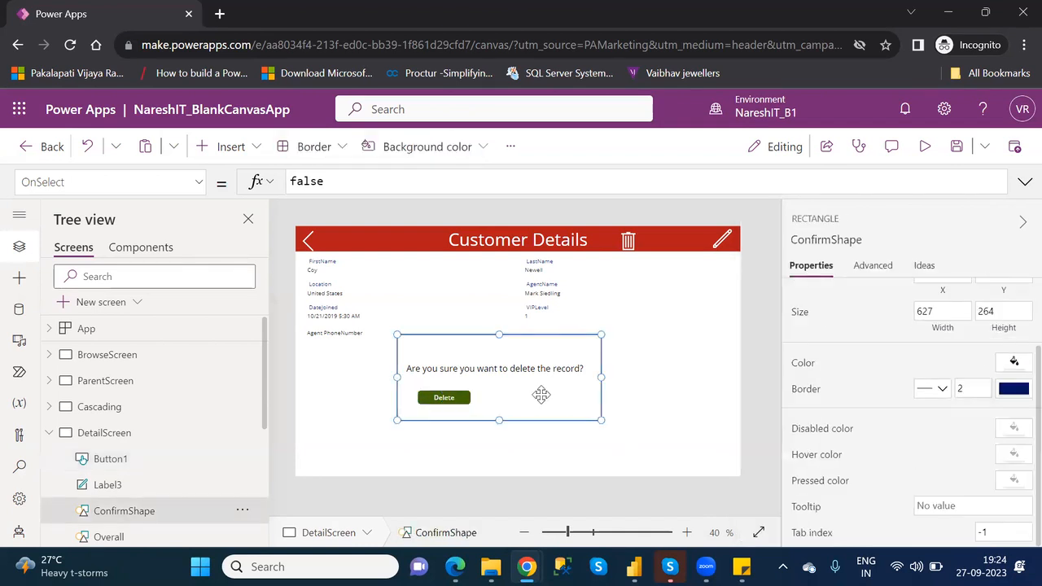
- Rename the Button1 control on DetailScreen as Delete
double_click(158, 461)
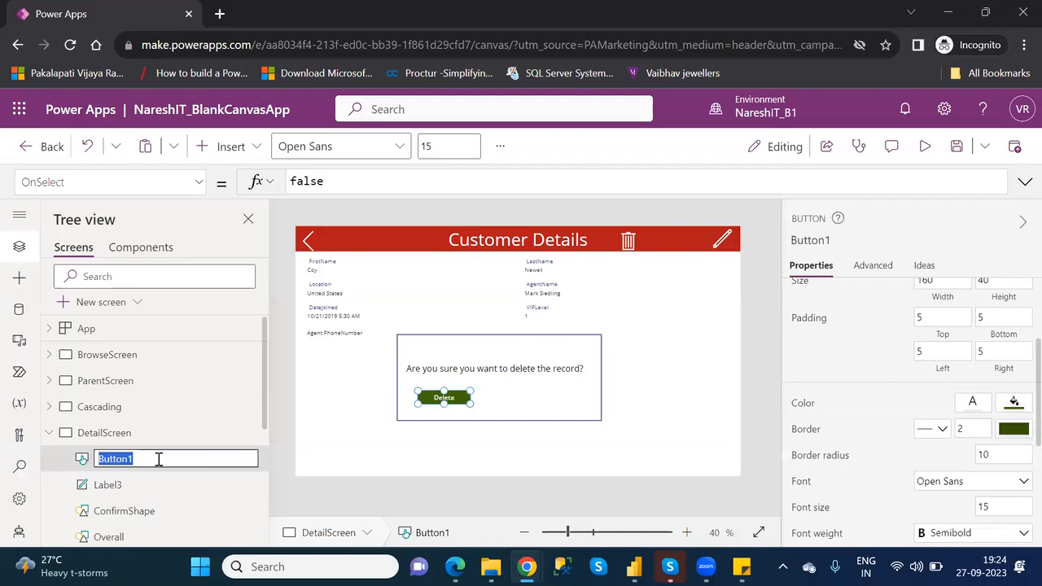
type("Delete")
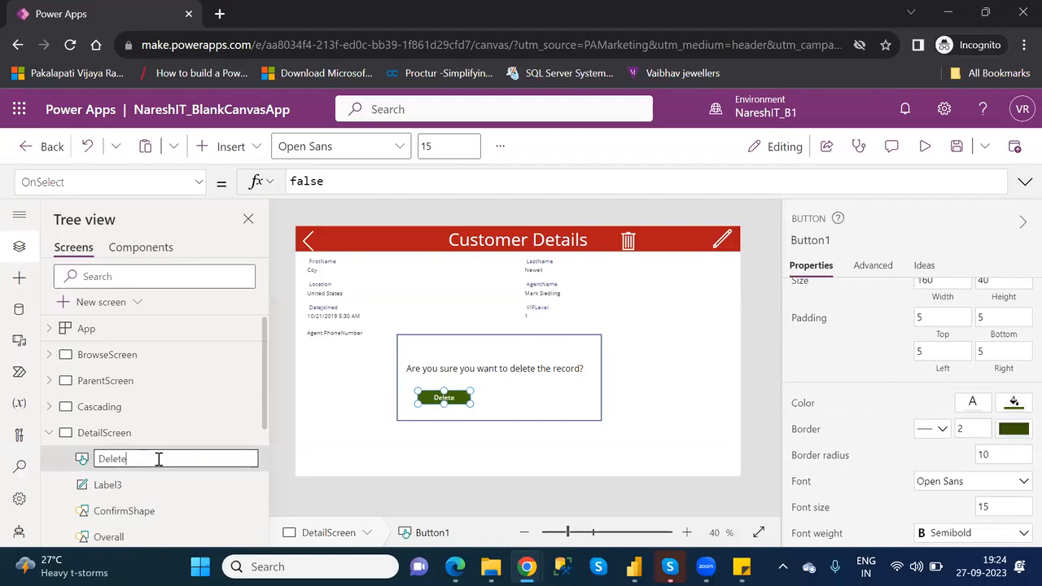
key("Return")
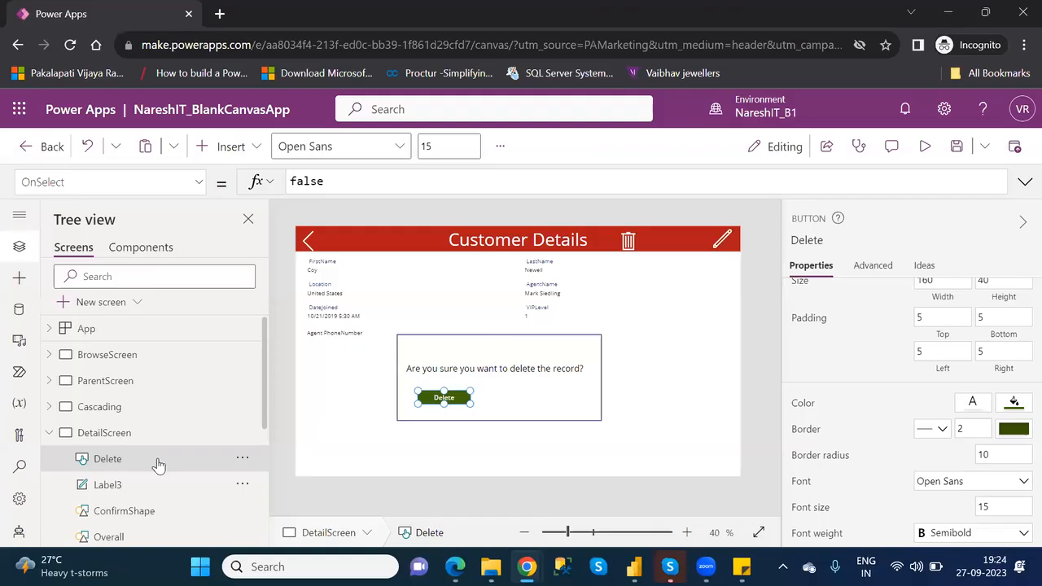
- Duplicate the Delete button and place the copy beside it inside the confirmation box, at about X 603, Y 506
key("ctrl+c")
key("ctrl+v")
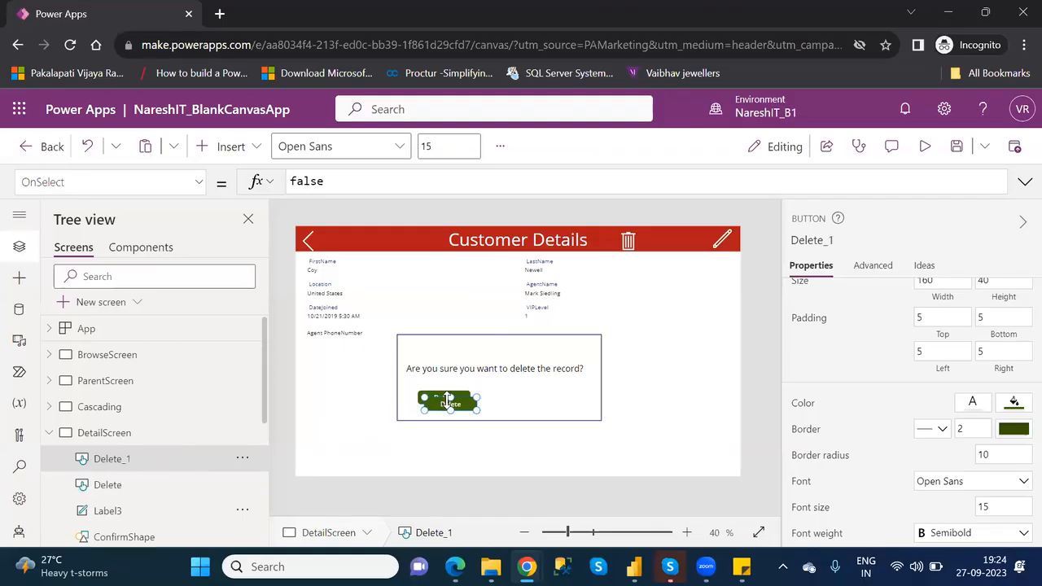
left_click_drag(447, 399, 535, 400)
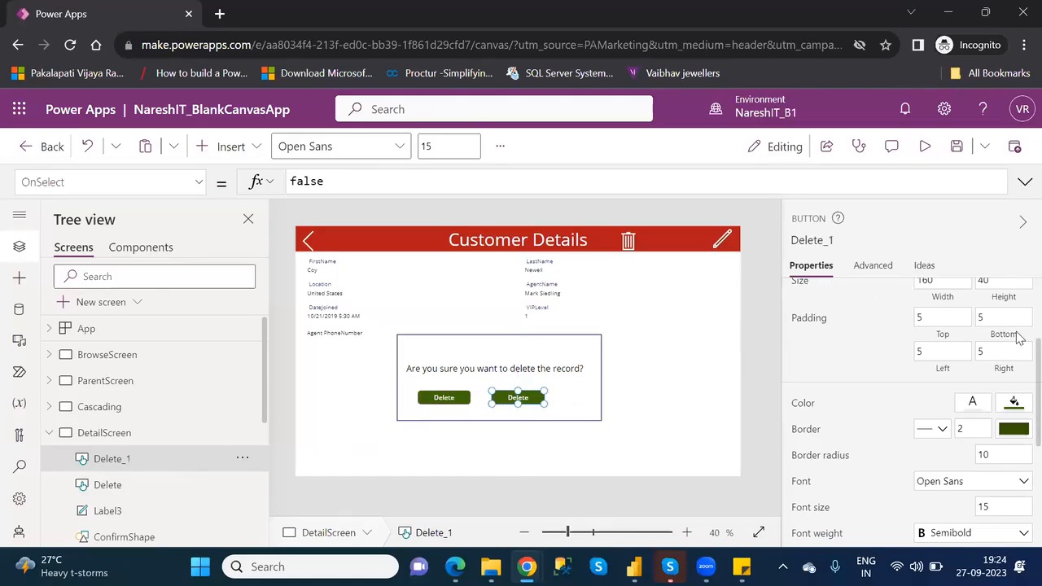
- Set the copied button's text to No
scroll(1019, 328, "up", 3)
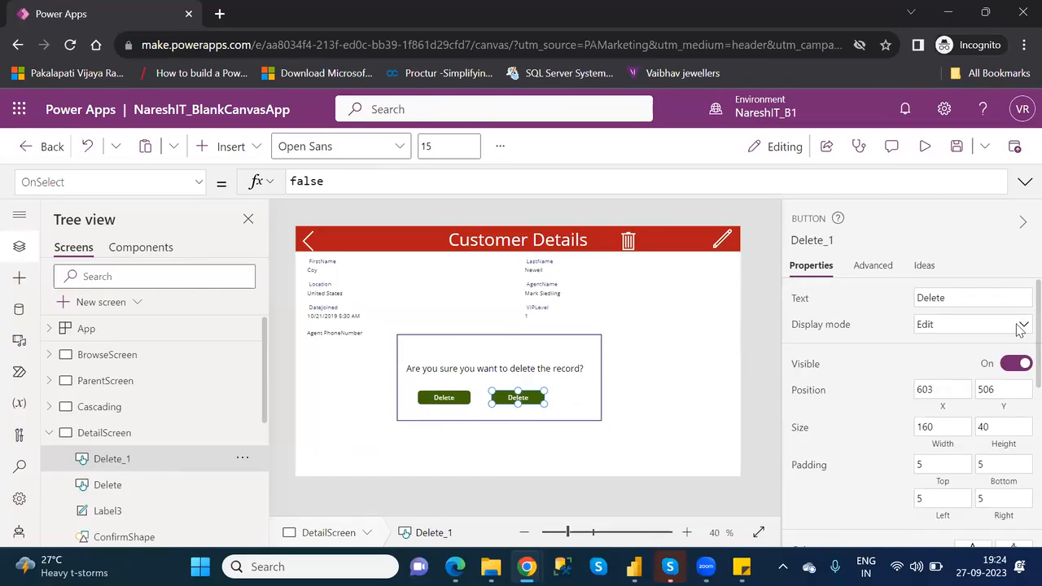
double_click(934, 297)
type("No")
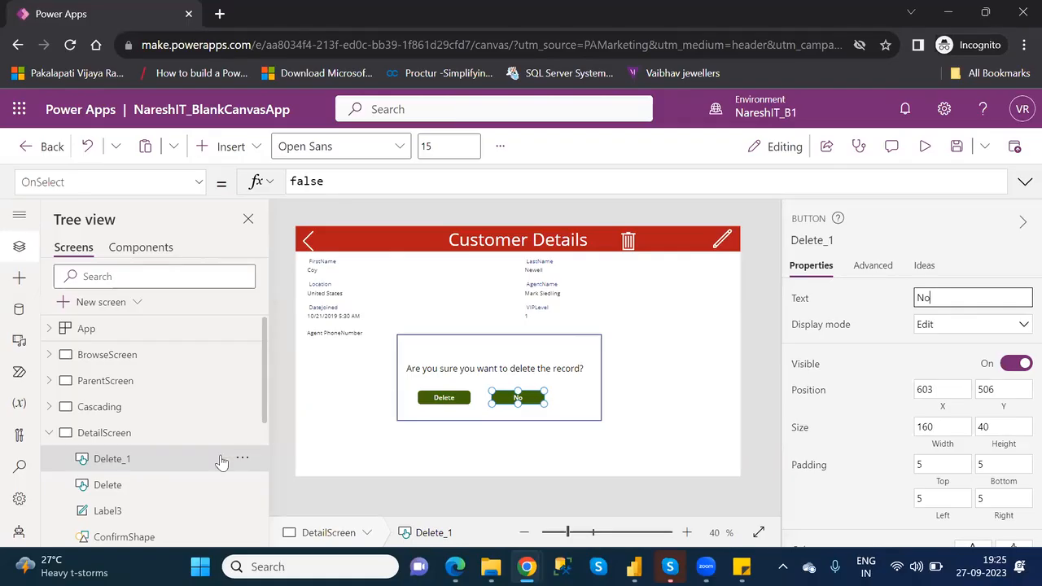
- Copy the entire OnSelect formula of the trash icon Icon1 and clear it from the icon
left_click_drag(263, 418, 278, 495)
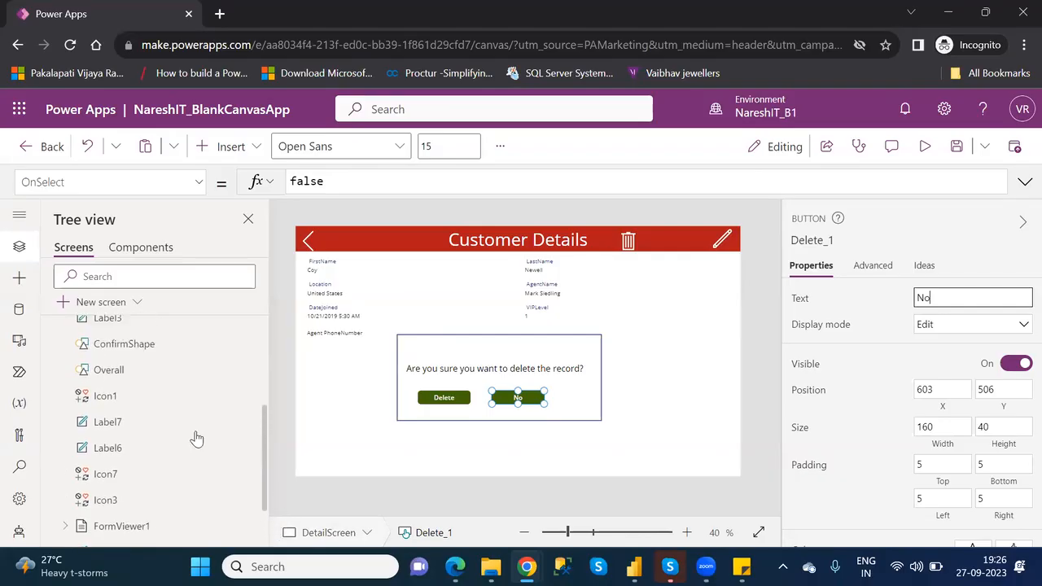
left_click(122, 396)
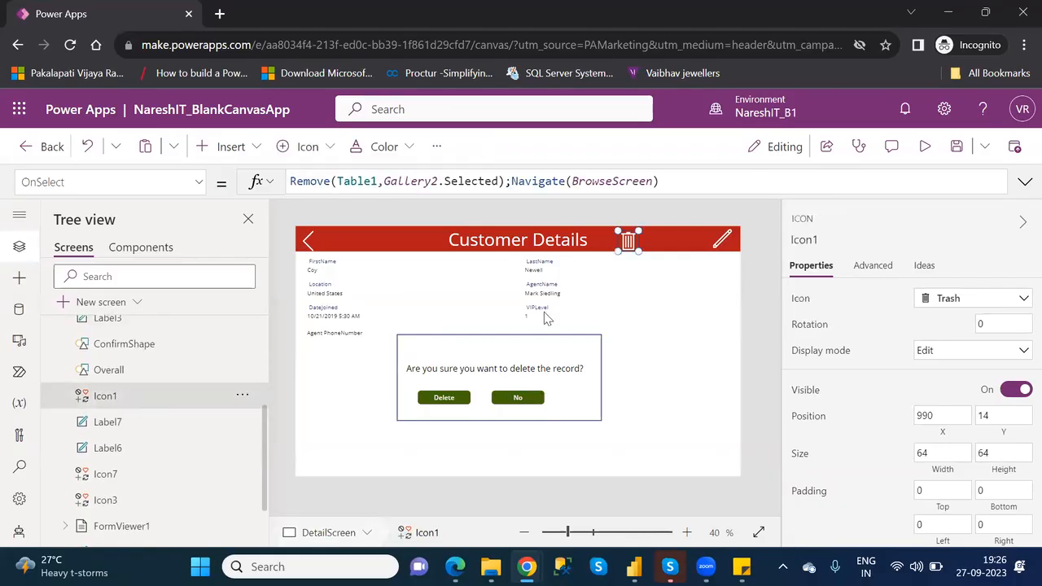
left_click_drag(671, 182, 293, 178)
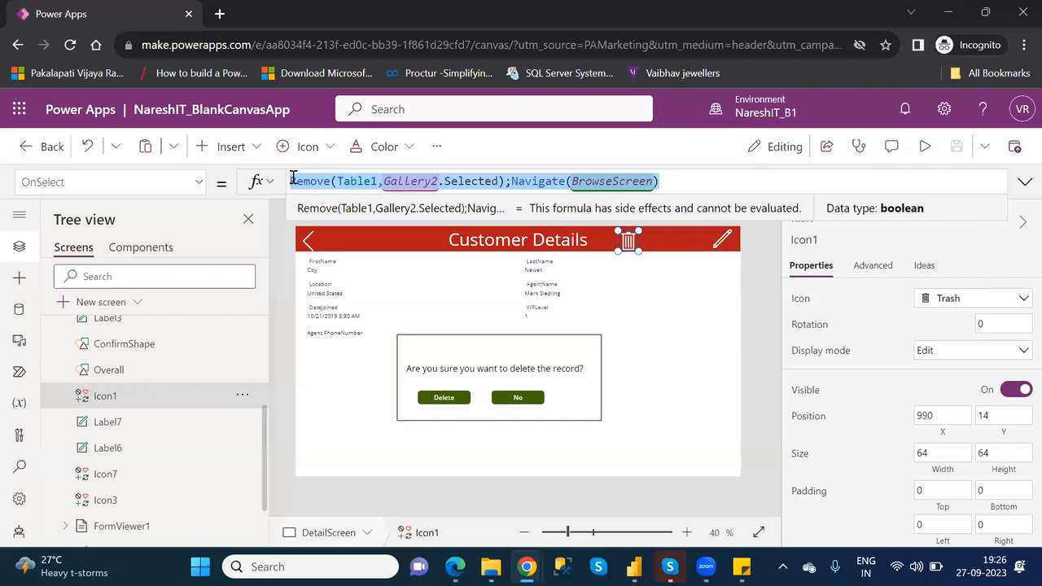
key("BackSpace")
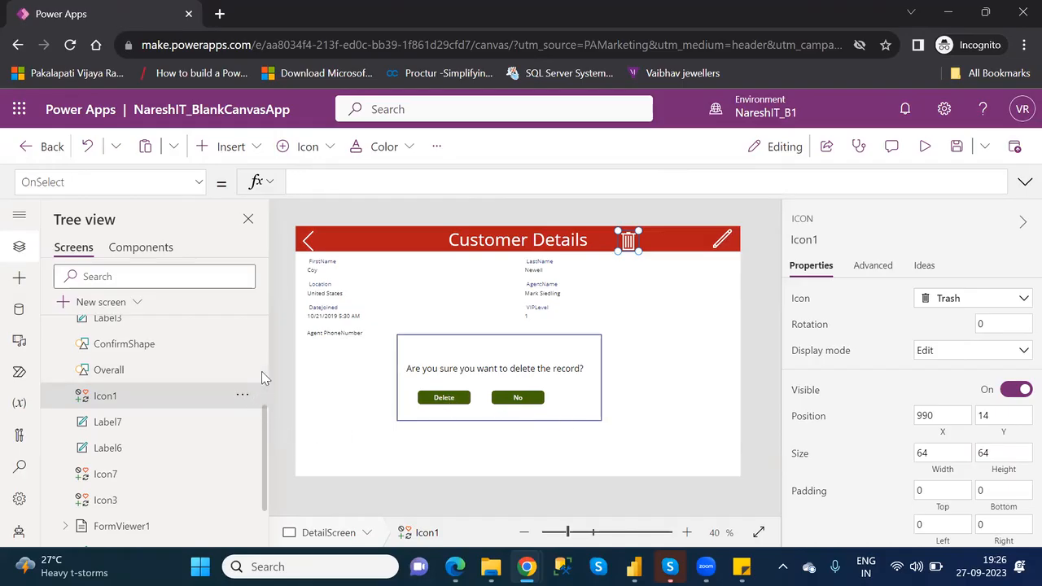
- Rename the Delete_1 button on DetailScreen as NO
scroll(261, 371, "up", 5)
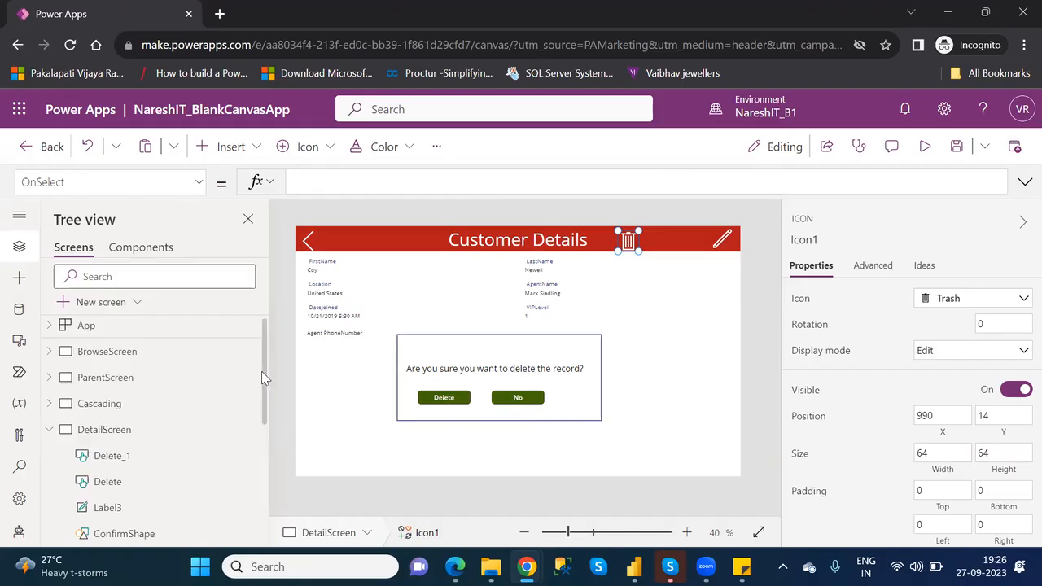
left_click(139, 459)
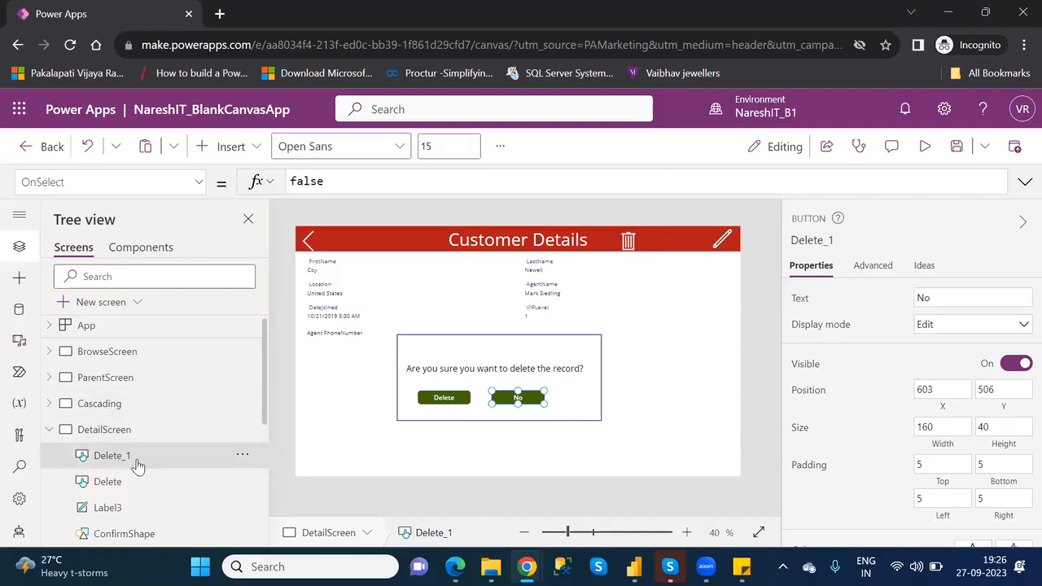
double_click(138, 463)
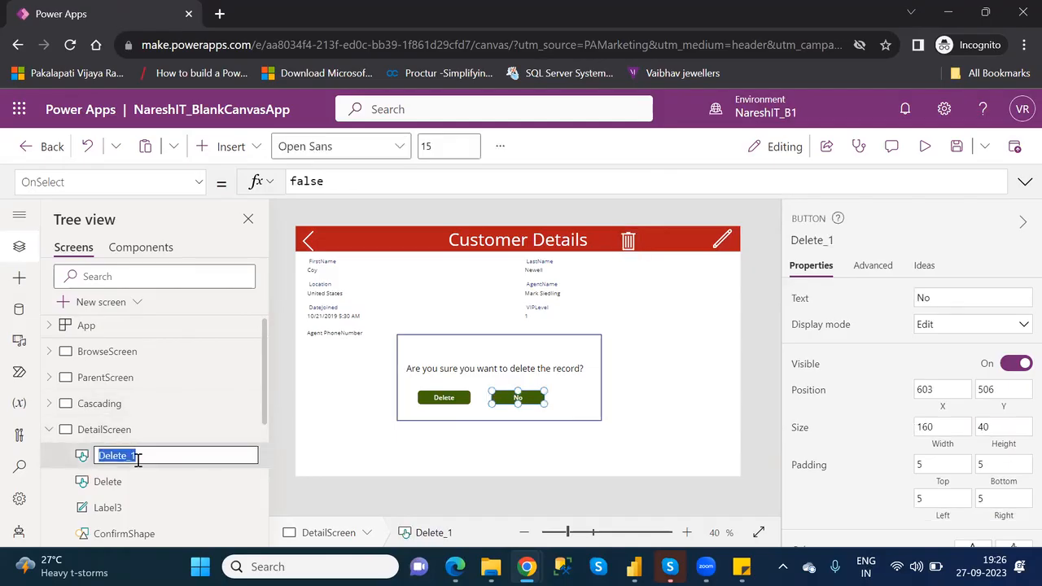
type("NO")
key("Return")
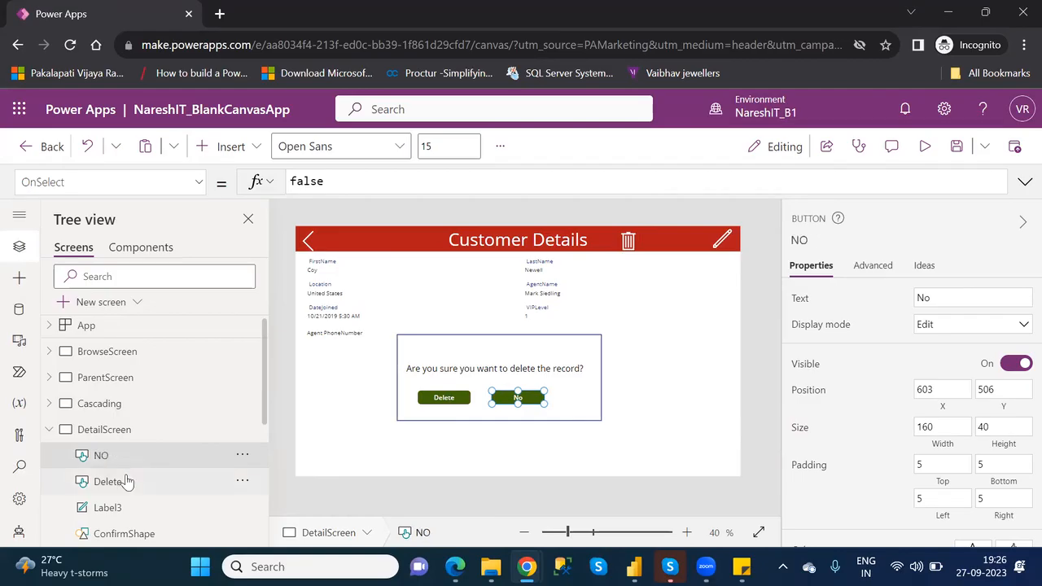
- Replace the Delete button's OnSelect formula with the copied Remove(Table1,Gallery2.Selected);Navigate(BrowseScreen)
left_click(126, 482)
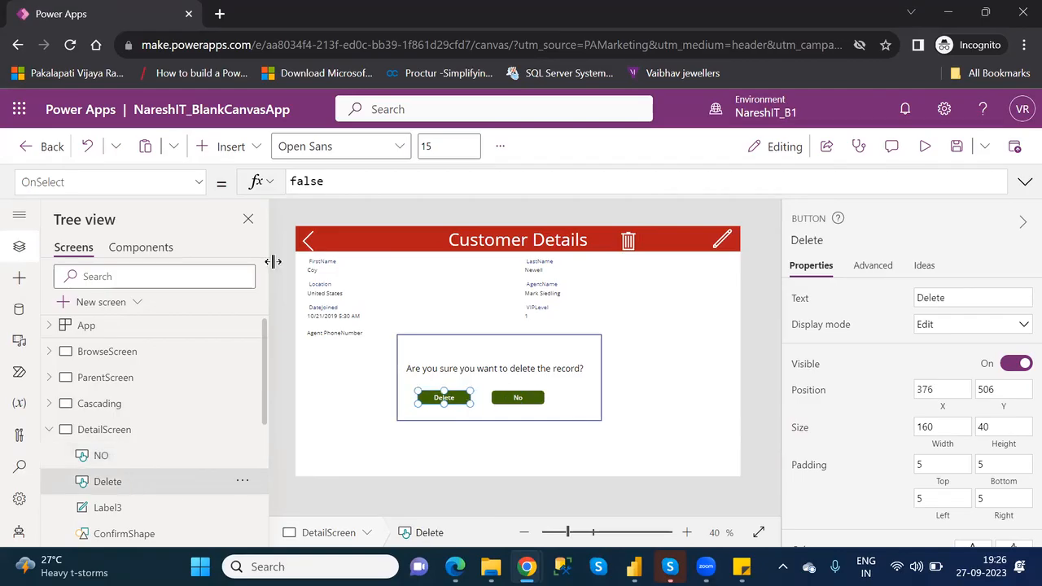
double_click(302, 182)
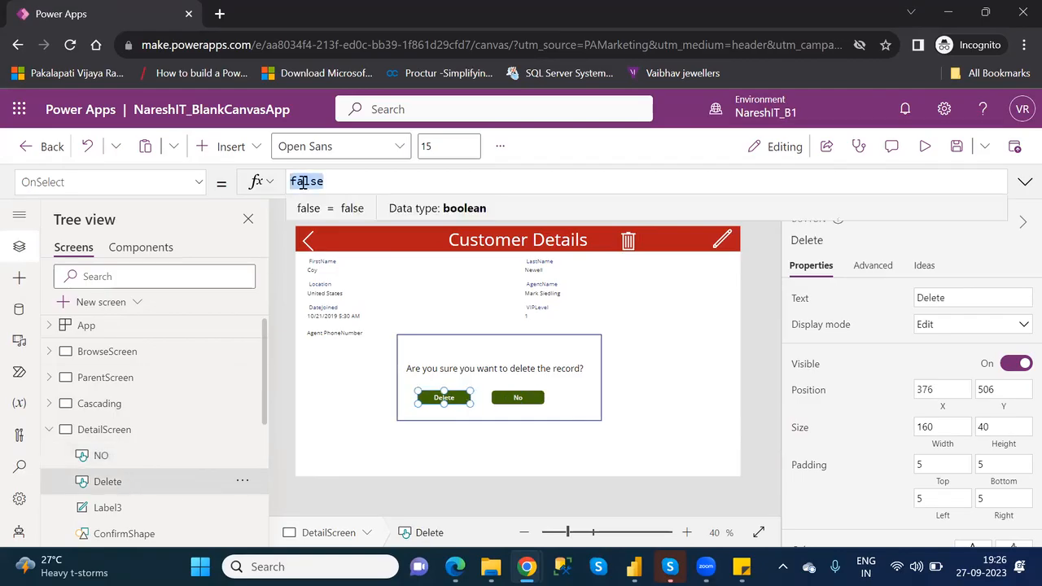
key("ctrl+v")
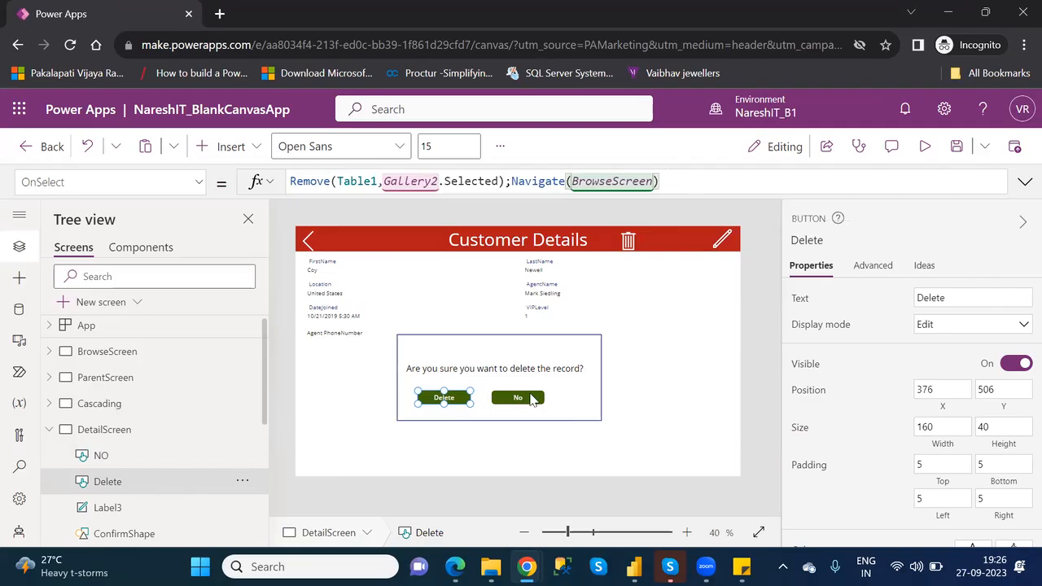
left_click(518, 398)
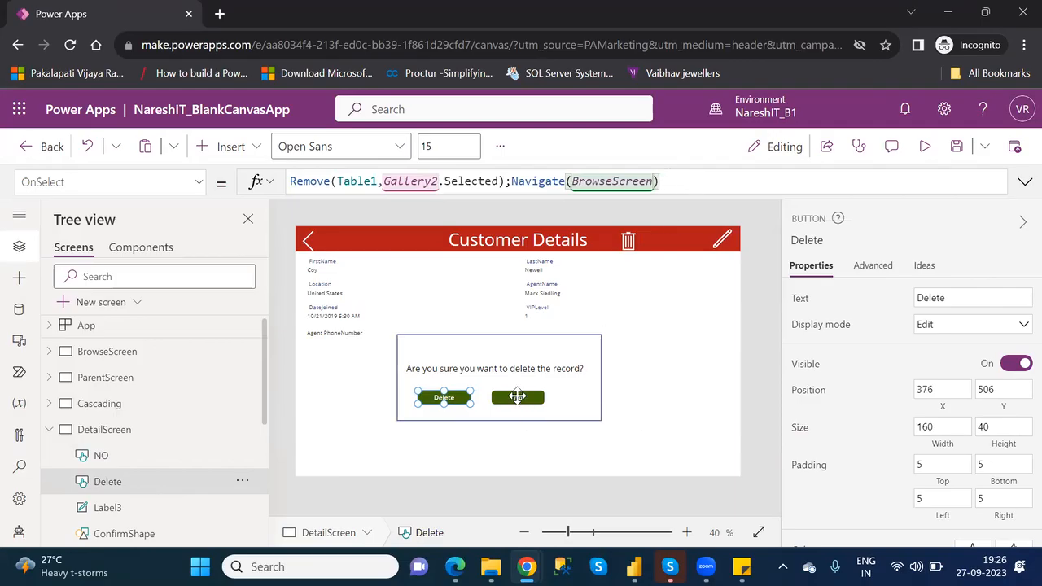
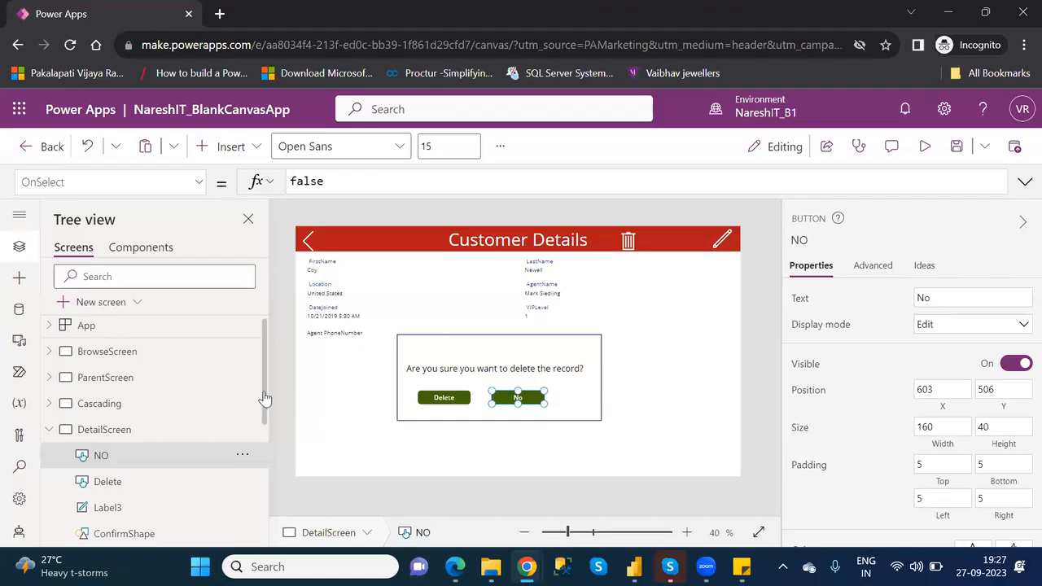
- Group the Overall and ConfirmShape rectangles, Label3, and the Delete and NO buttons on DetailScreen
scroll(264, 407, "down", 3)
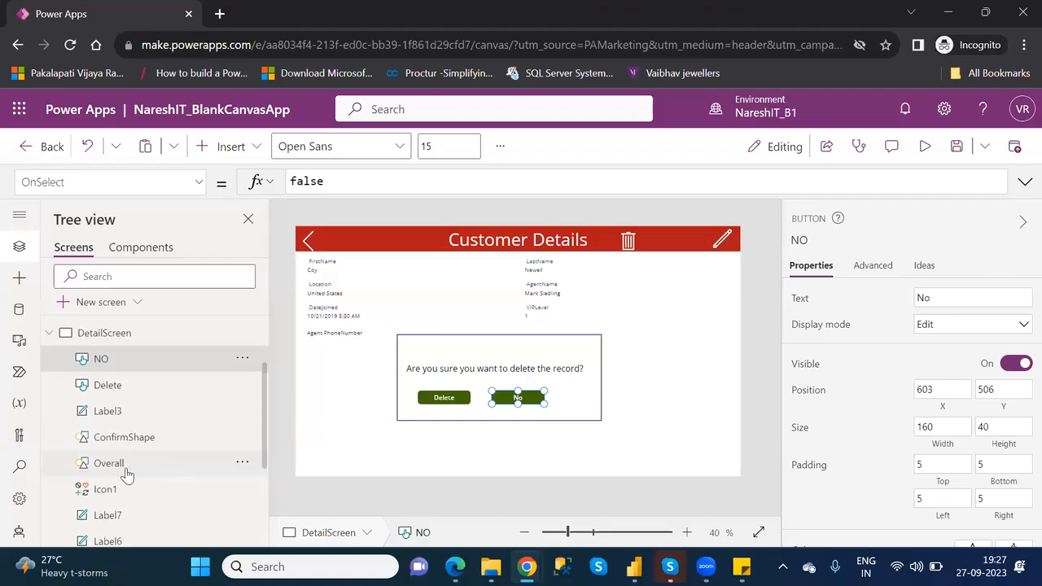
left_click(127, 468)
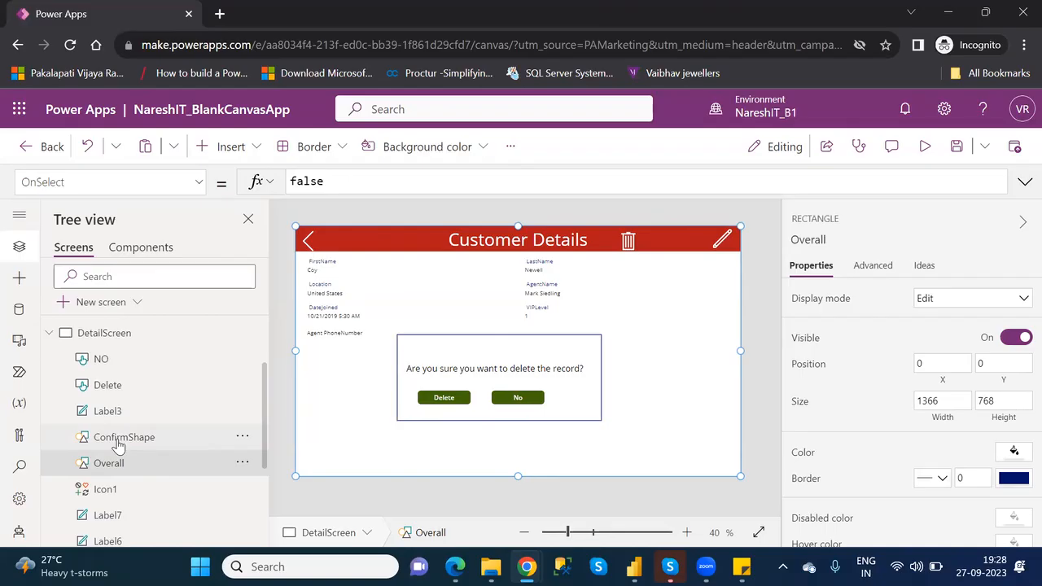
left_click(118, 444, "ctrl")
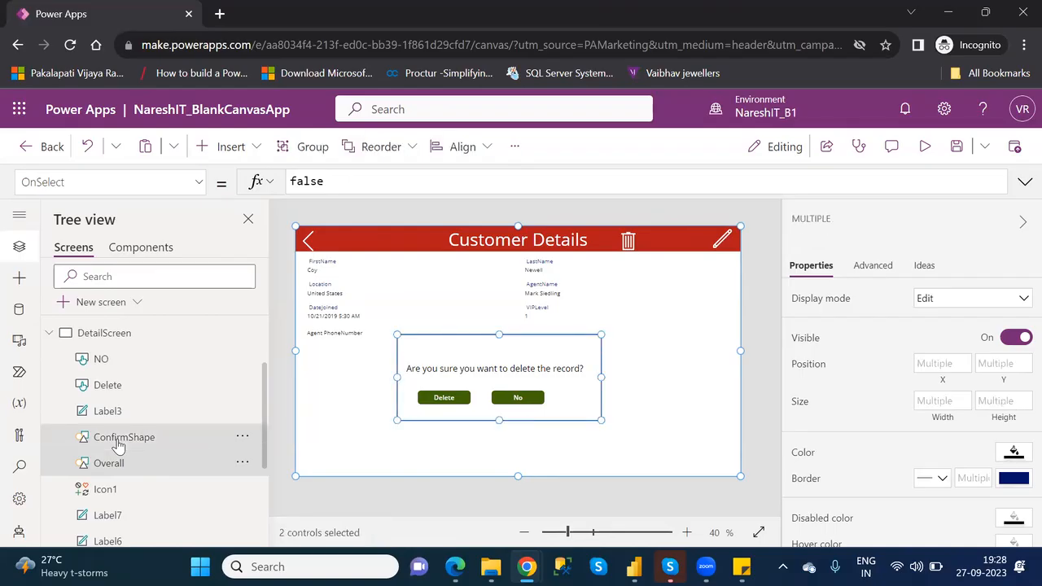
left_click(115, 415, "ctrl")
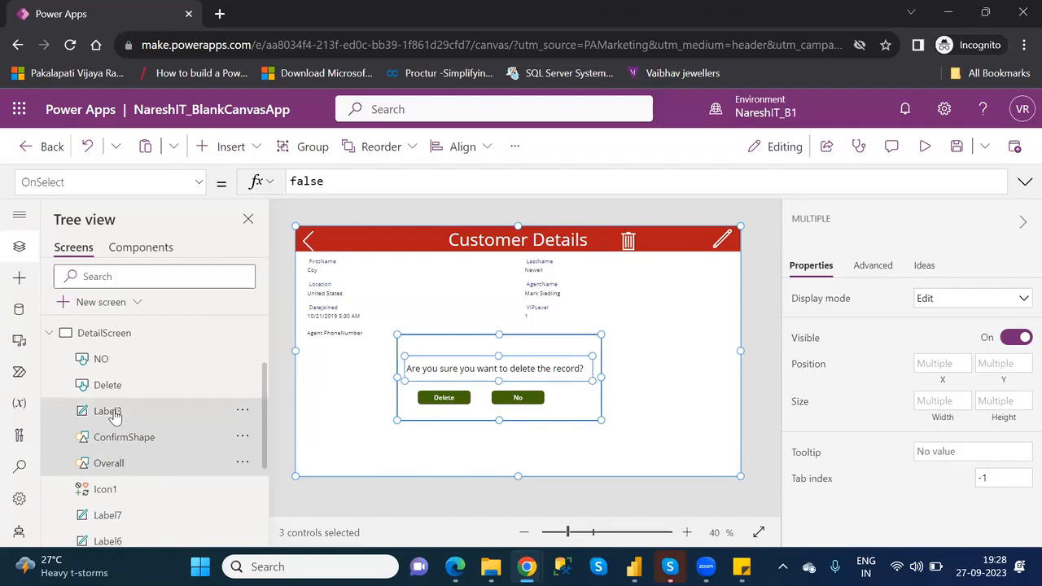
left_click(107, 392, "ctrl")
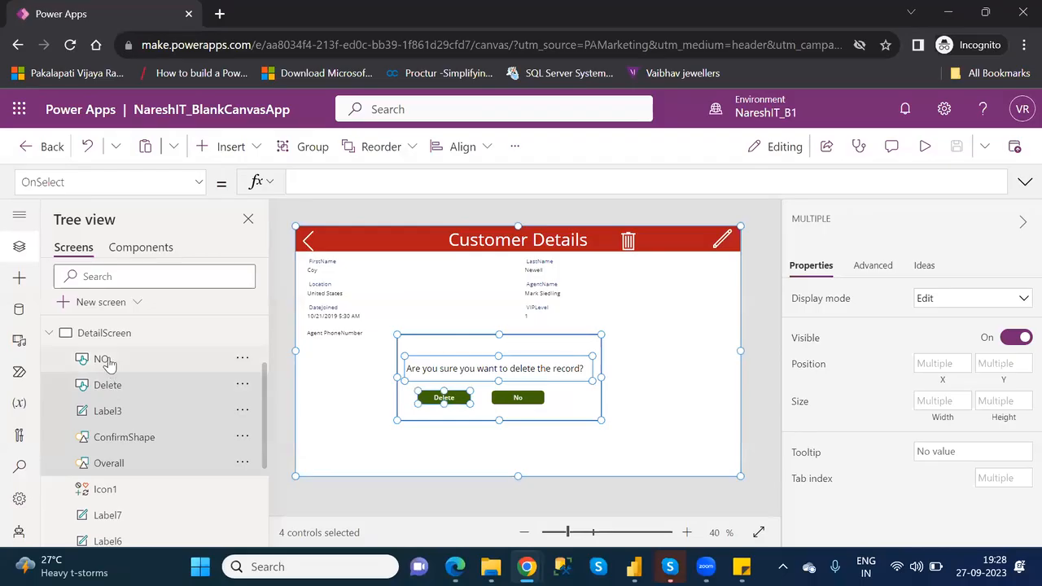
left_click(109, 363, "ctrl")
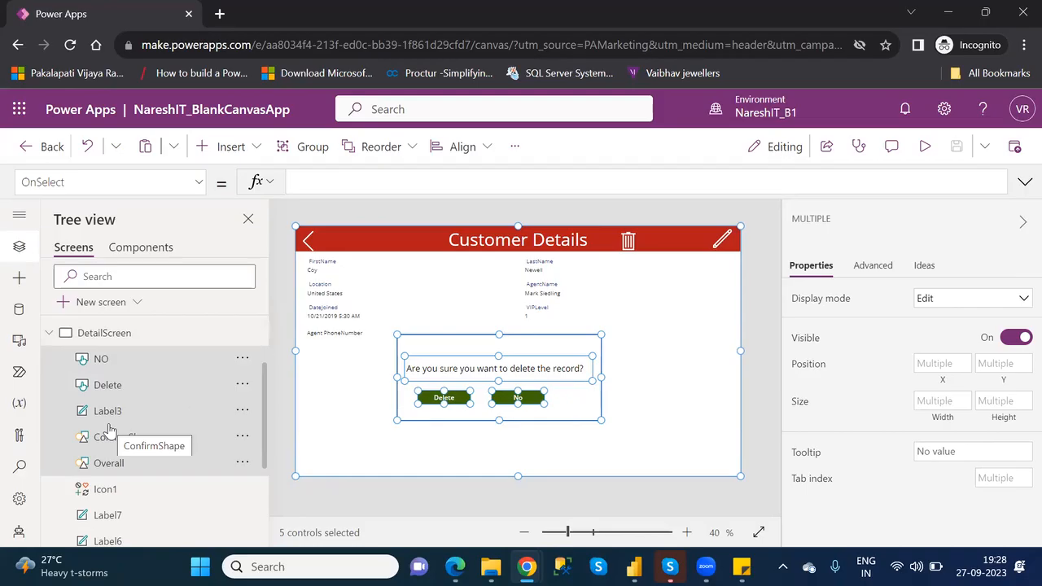
right_click(472, 365)
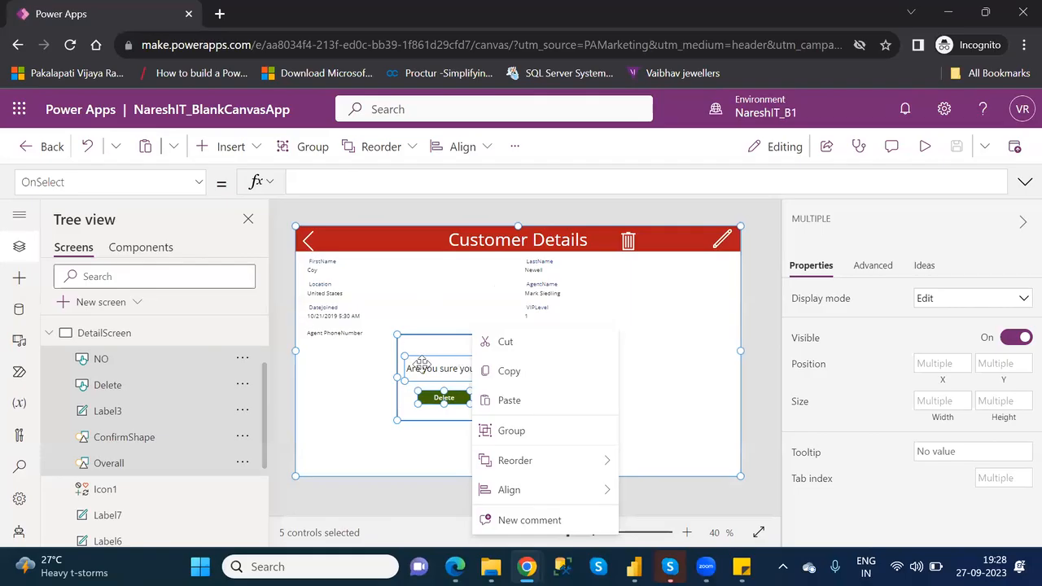
right_click(420, 366)
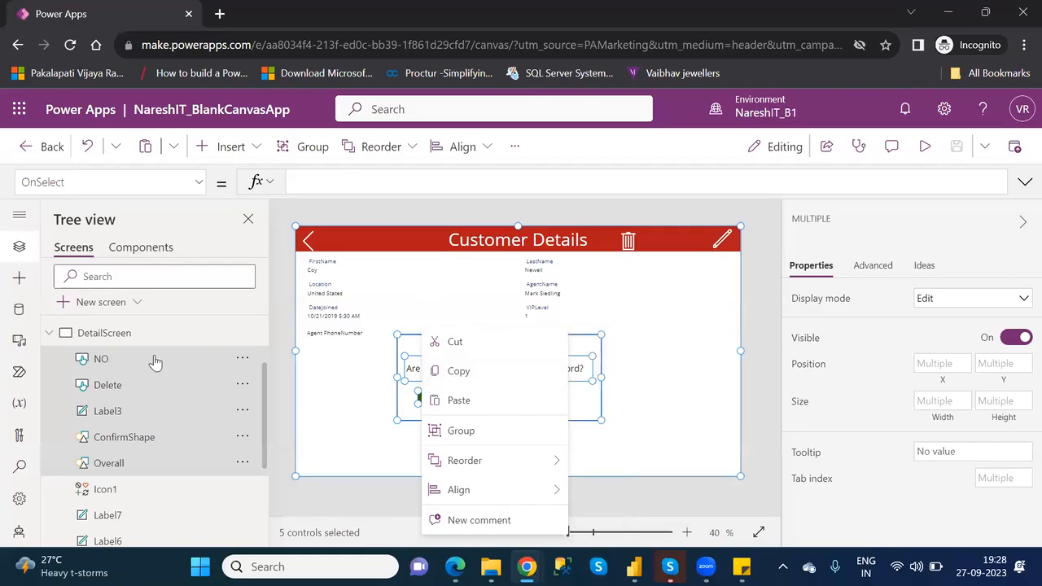
right_click(102, 363)
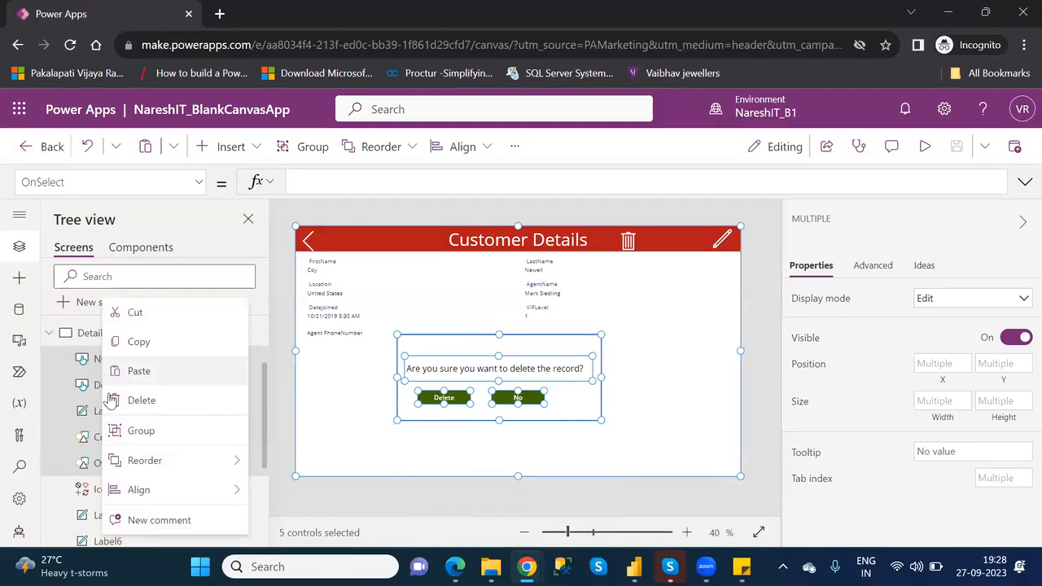
left_click(141, 433)
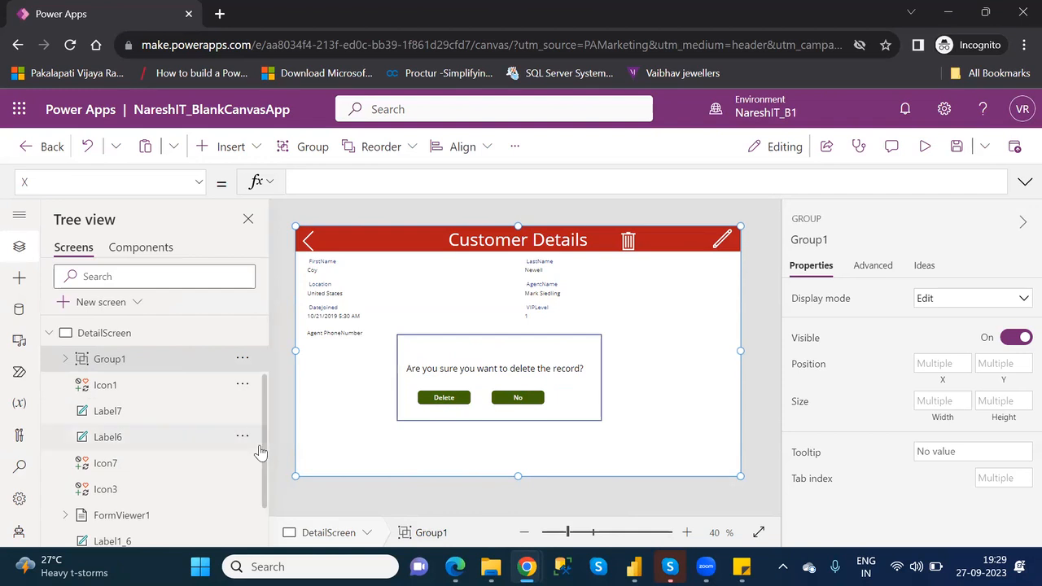
- Examine which controls FormViewer1 and Group1 contain in the DetailScreen hierarchy
scroll(266, 463, "down", 2)
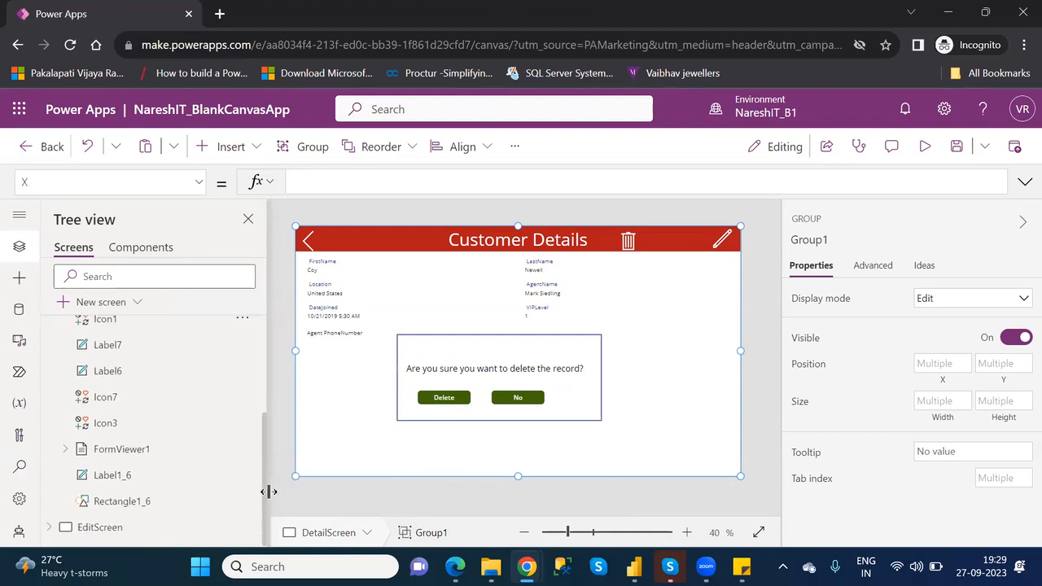
left_click(62, 451)
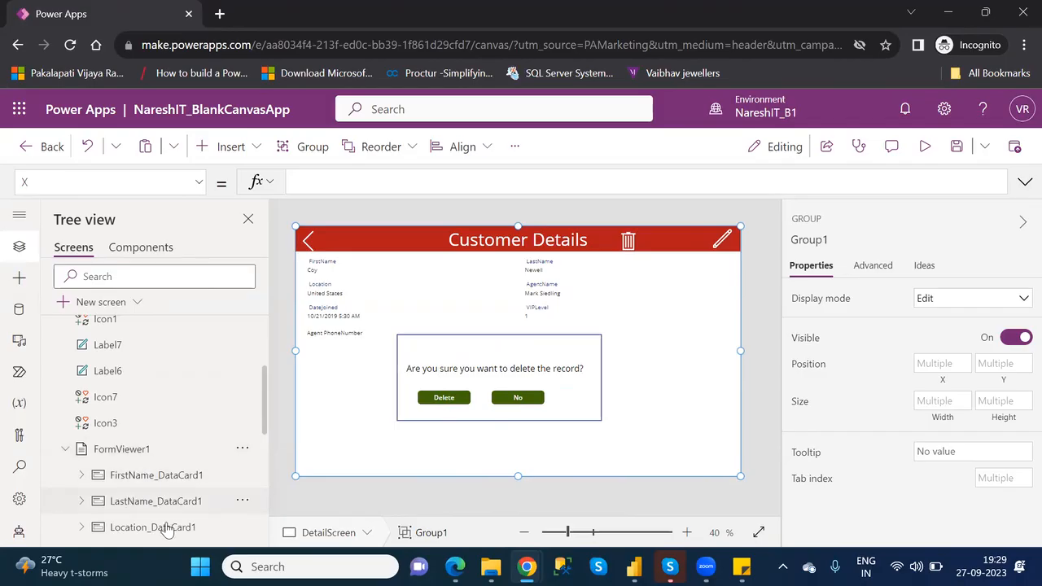
left_click(63, 451)
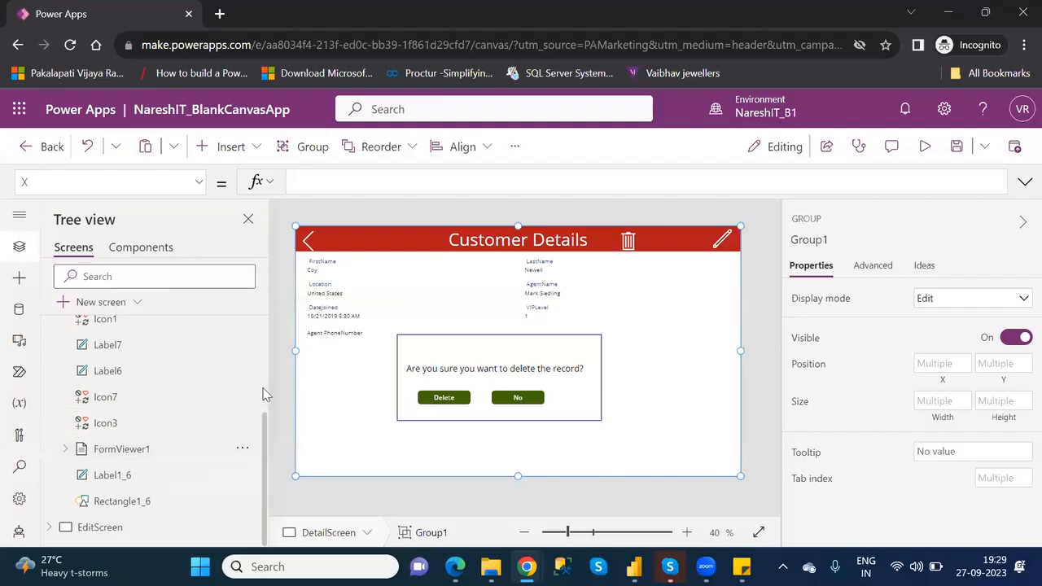
scroll(263, 392, "up", 3)
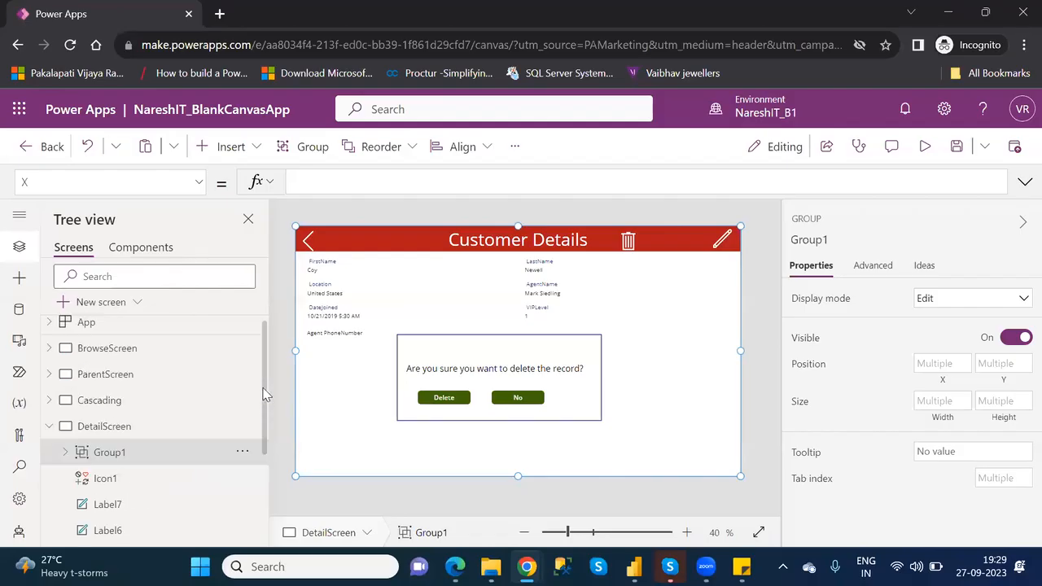
left_click(67, 452)
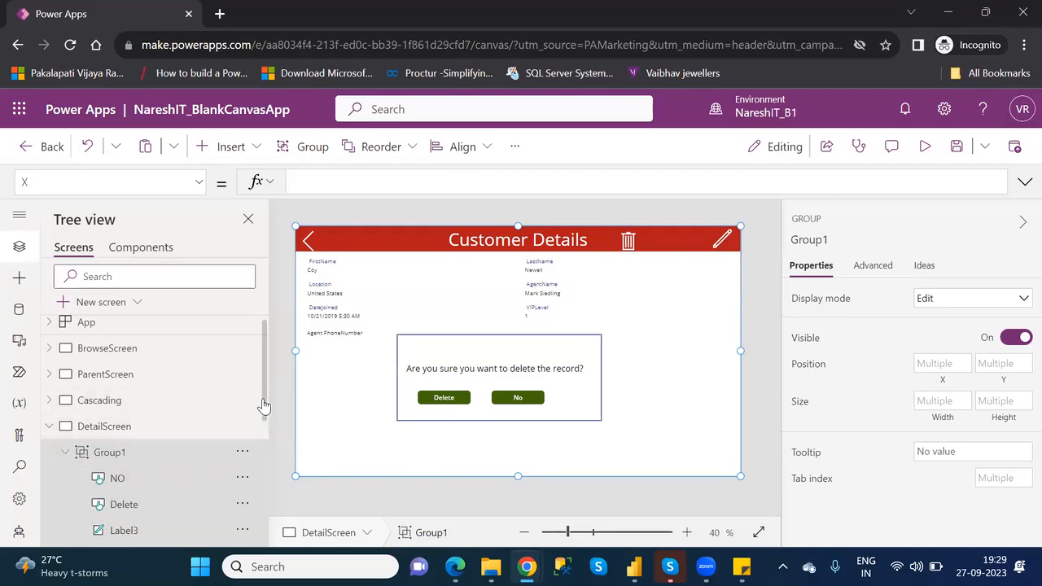
left_click_drag(263, 412, 279, 475)
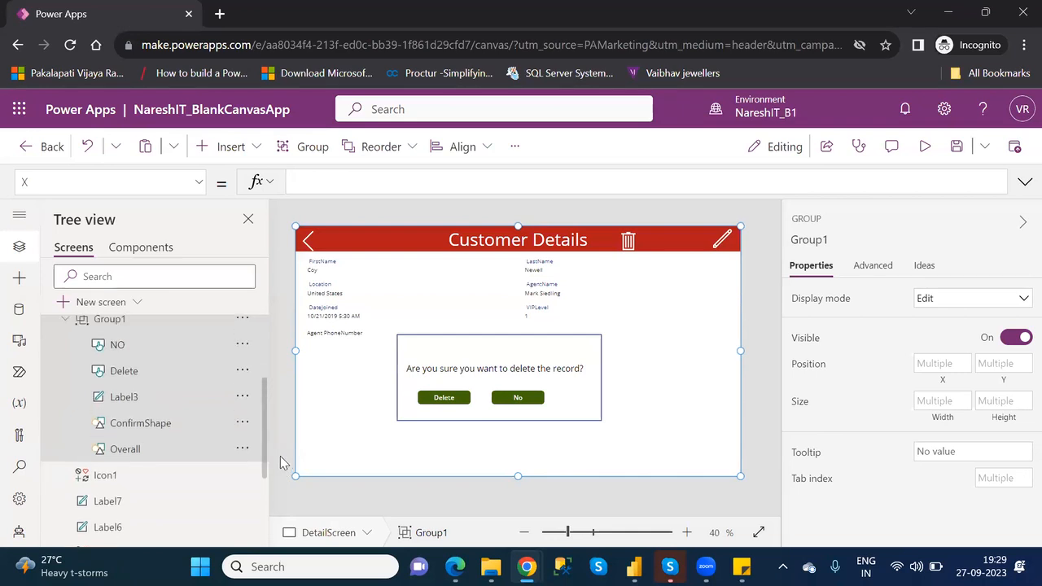
left_click_drag(280, 456, 287, 432)
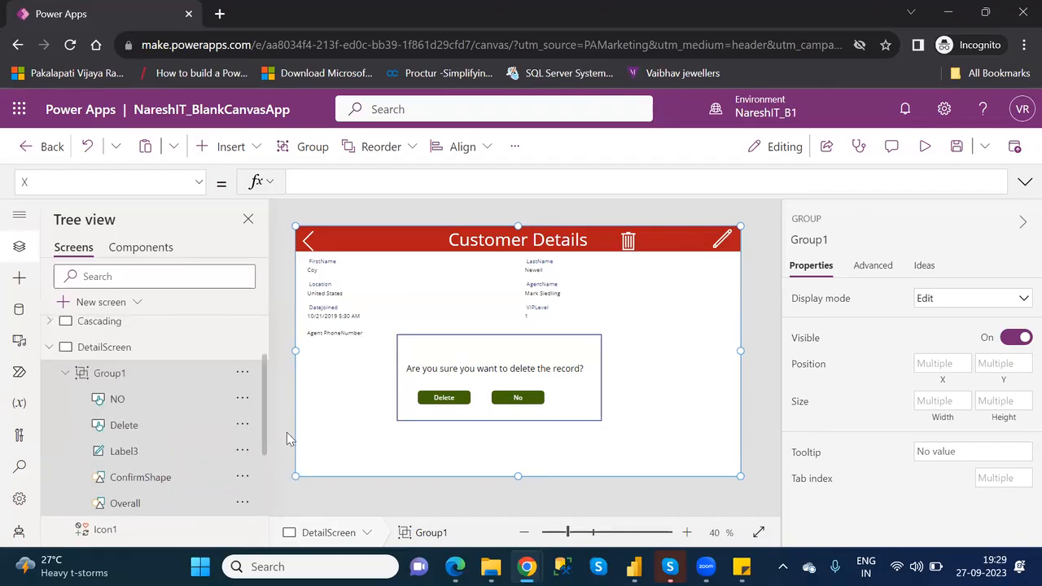
left_click(65, 373)
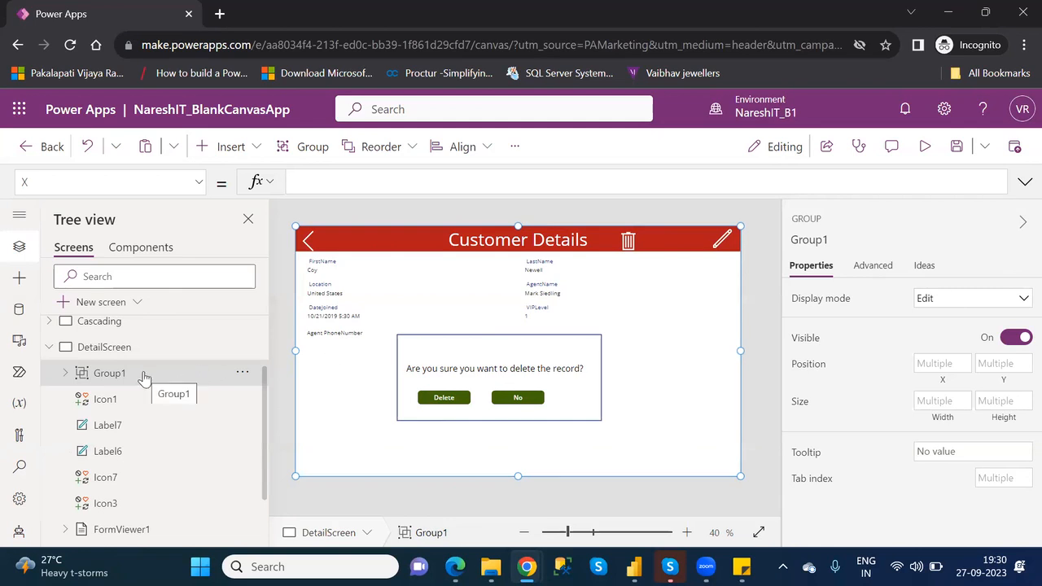
- Set the Visible property of Group1 to false
left_click(199, 183)
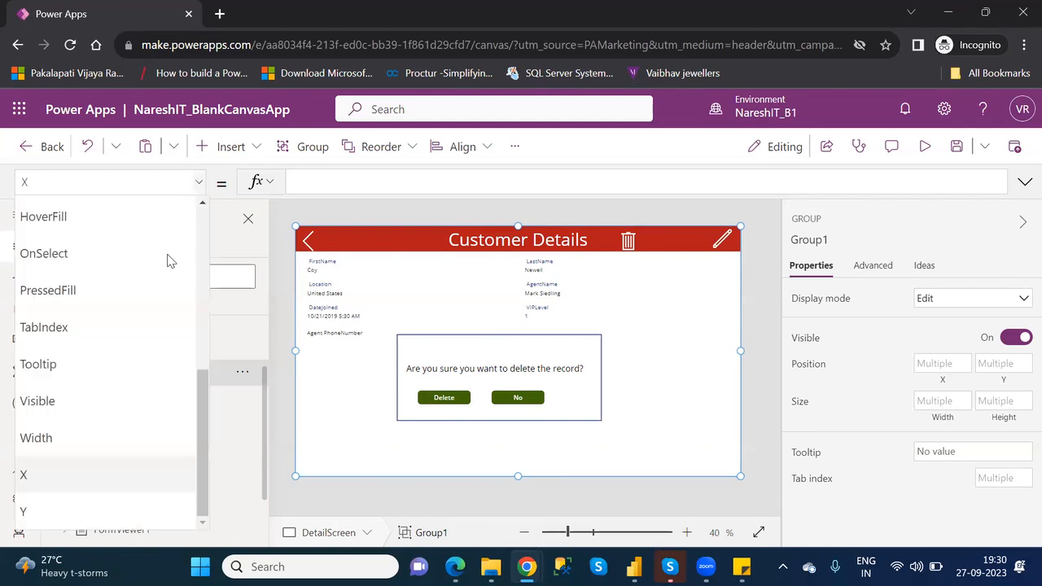
left_click(65, 397)
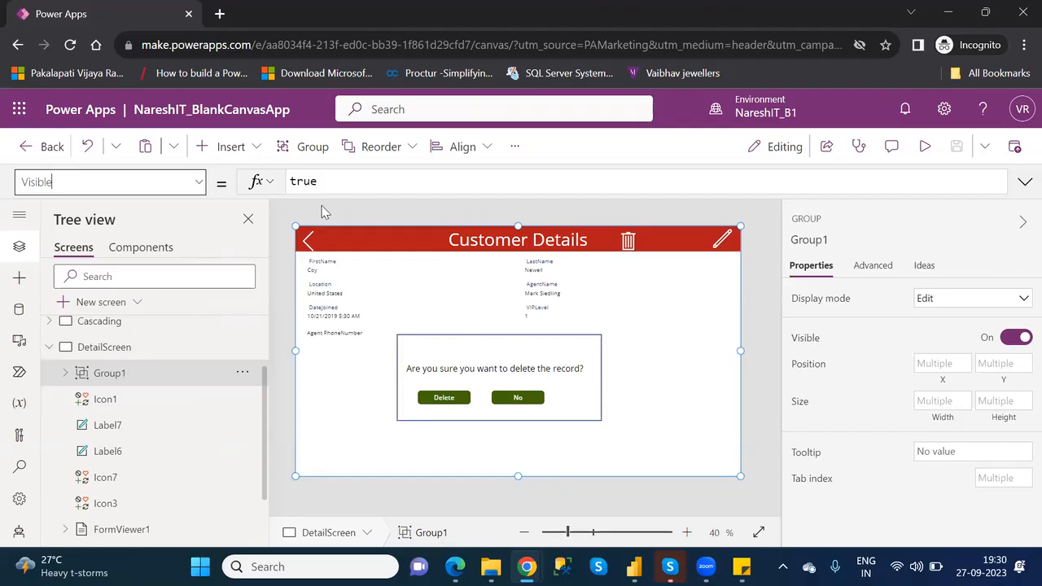
double_click(303, 182)
type("false")
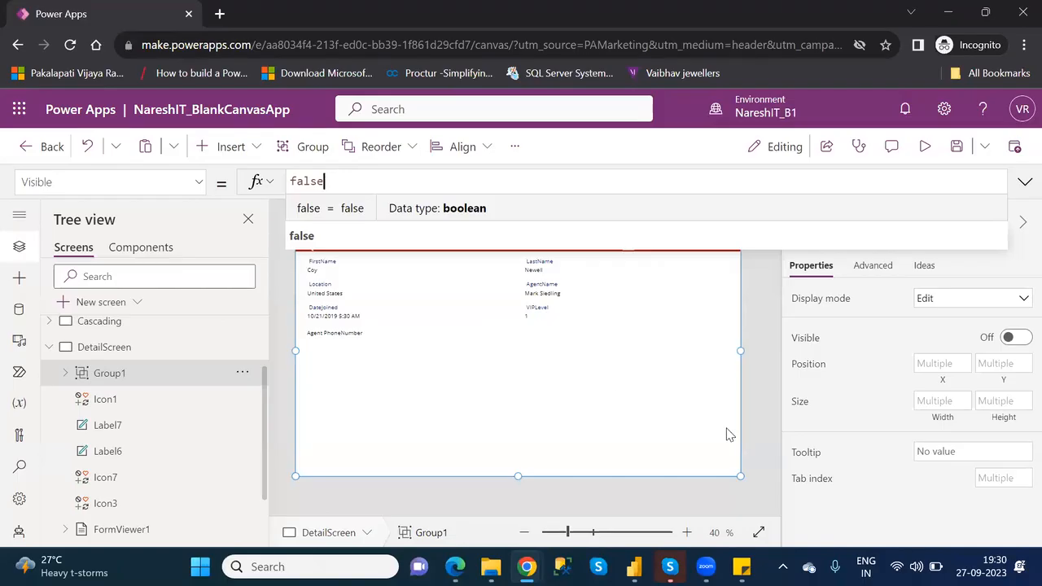
left_click(1023, 186)
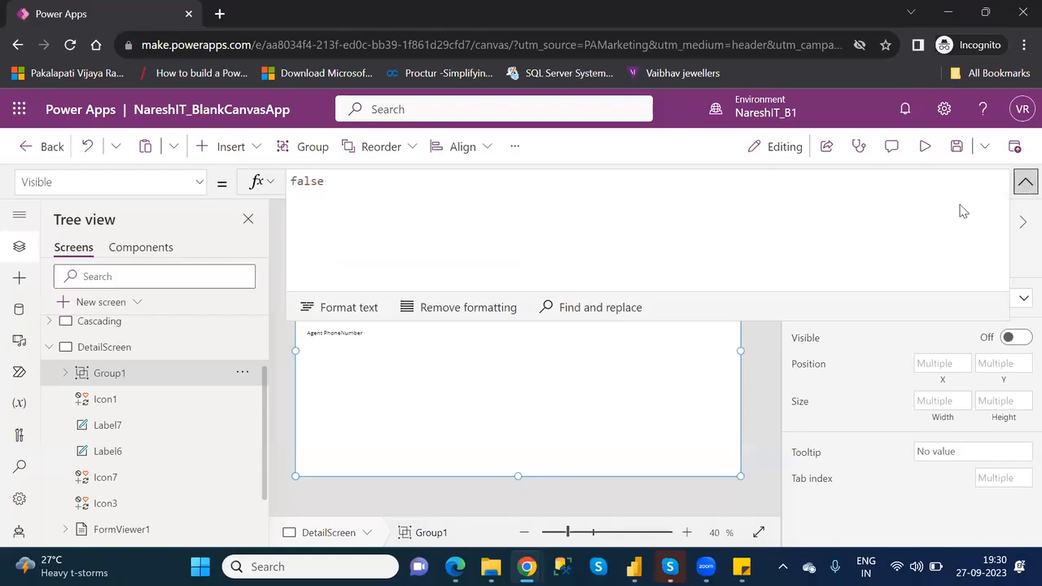
left_click(1023, 187)
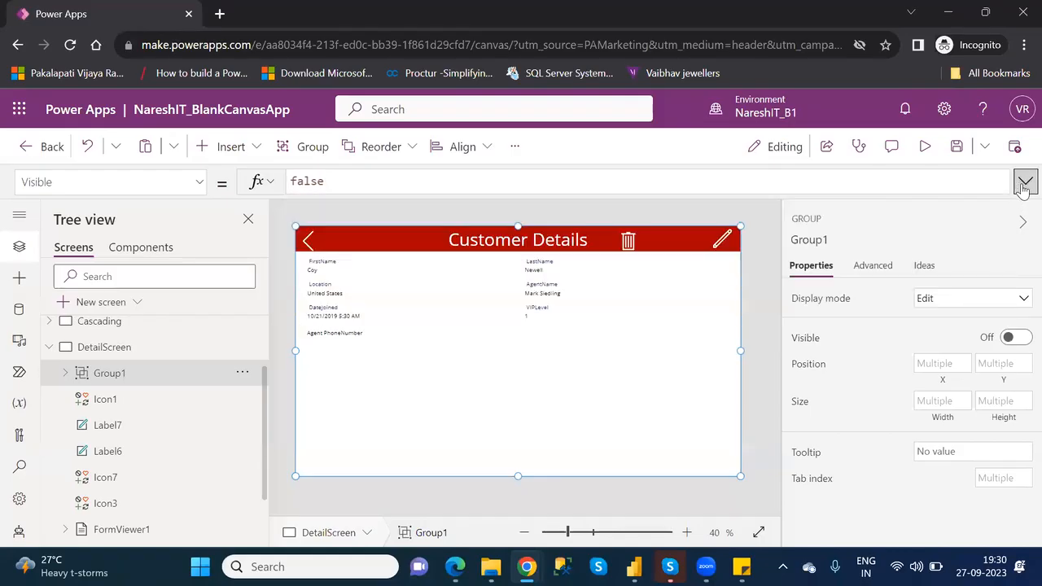
- Set the OnSelect formula of the trash icon Icon1 to UpdateContext({ConfrmText:true})
left_click(628, 238)
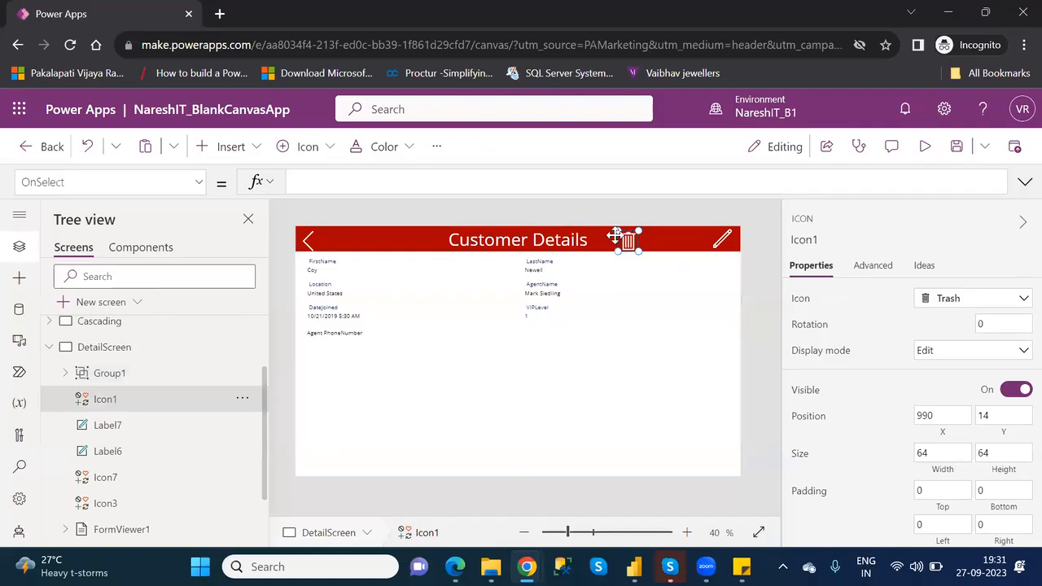
left_click(461, 182)
type("update")
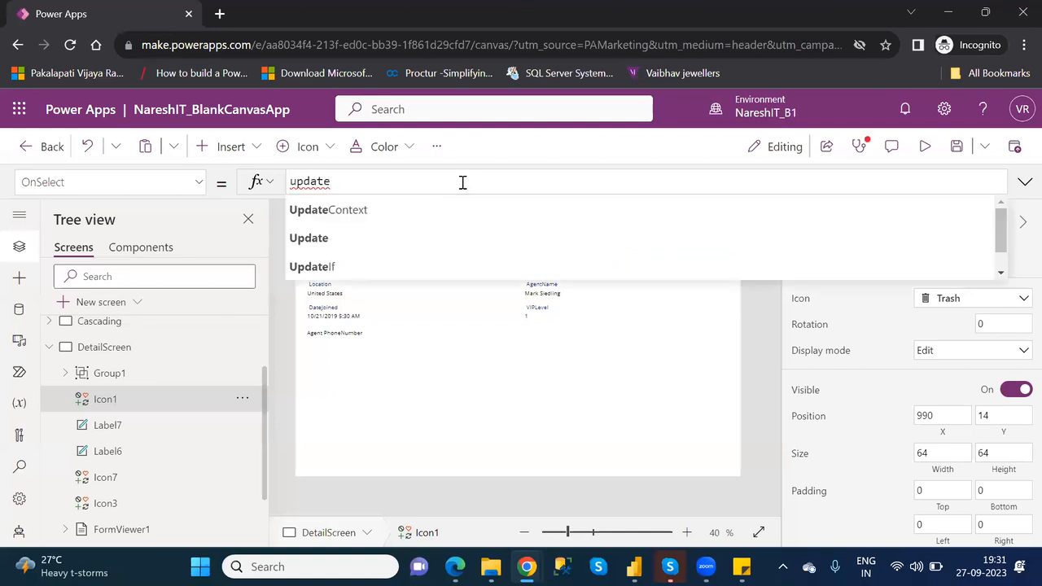
key("Tab")
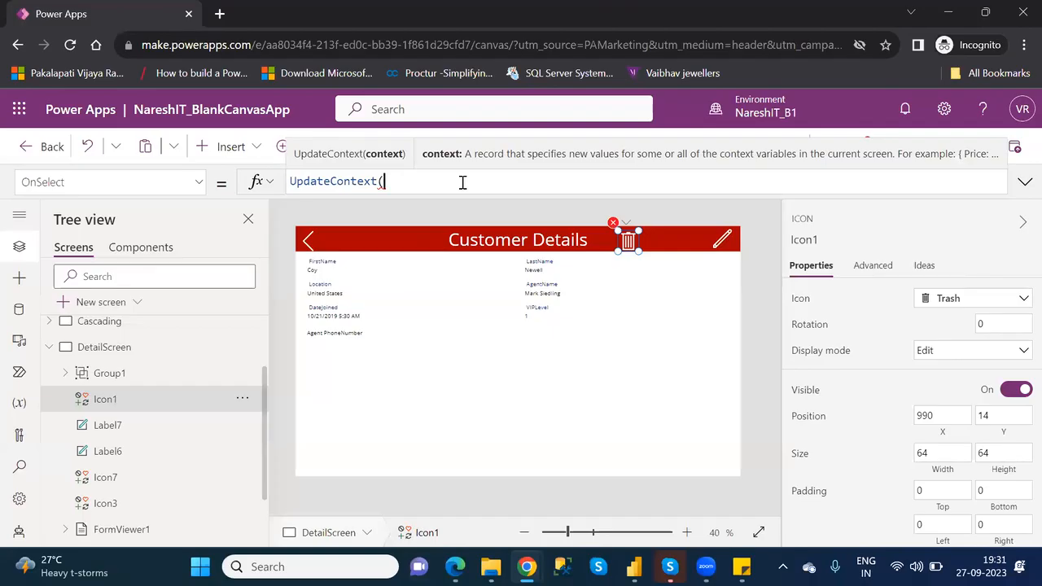
type("{")
type("Co")
type("nf")
type("rm")
type("m")
key("BackSpace")
type("Test")
key("BackSpace")
key("BackSpace")
type("xt")
double_click(440, 183)
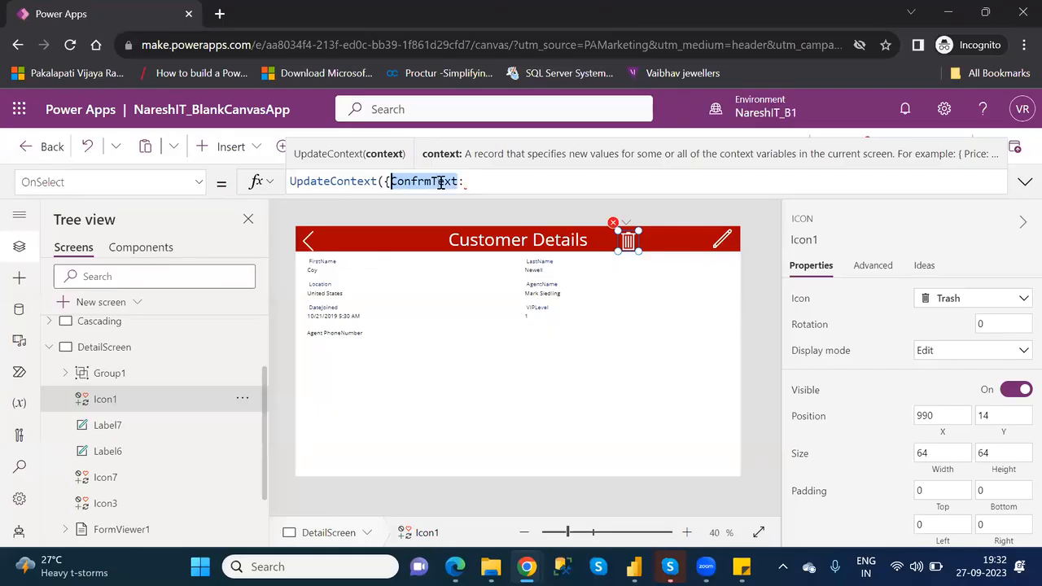
left_click(485, 184)
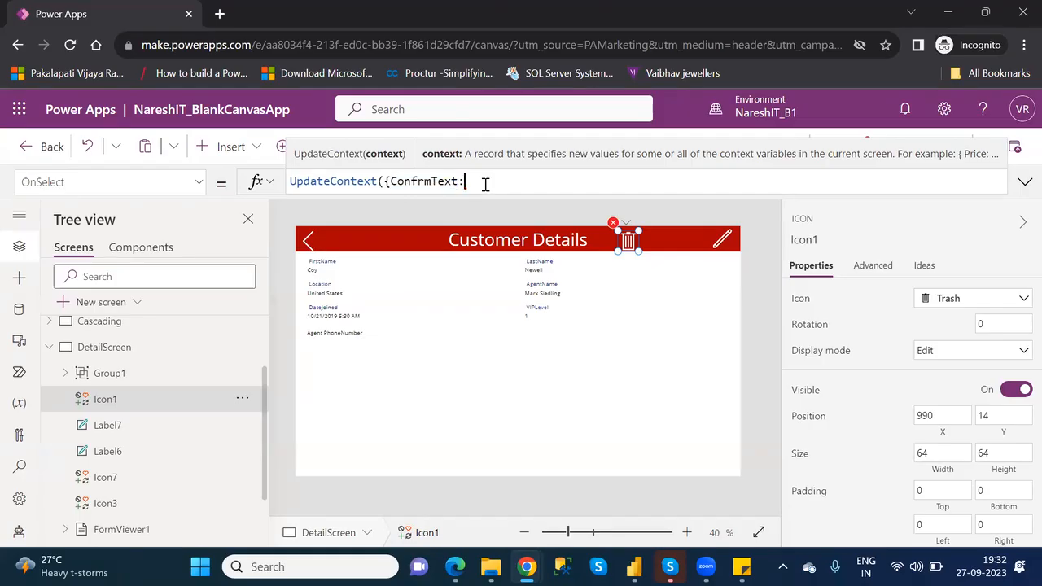
type("true")
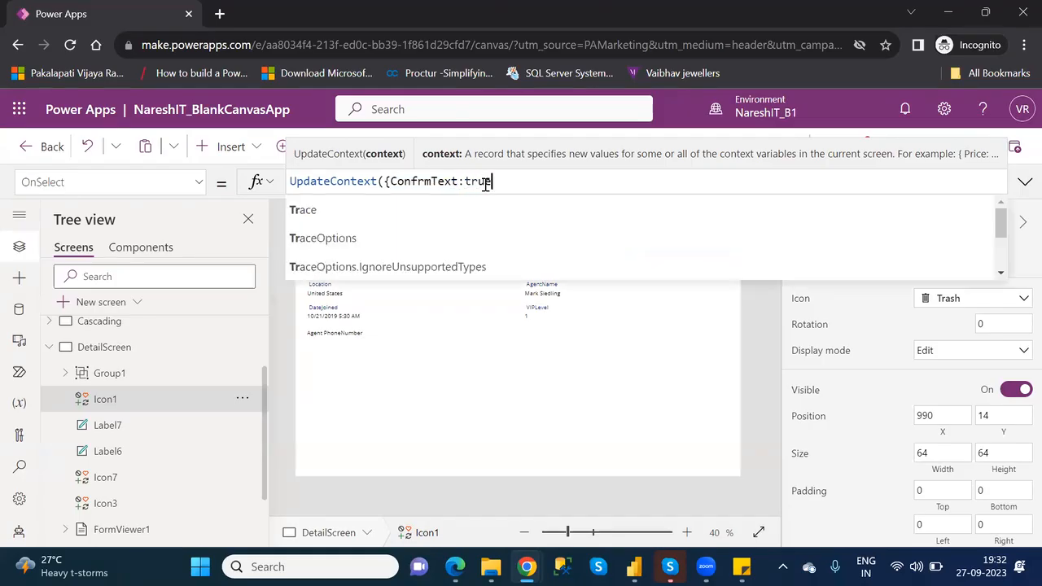
left_click(486, 185)
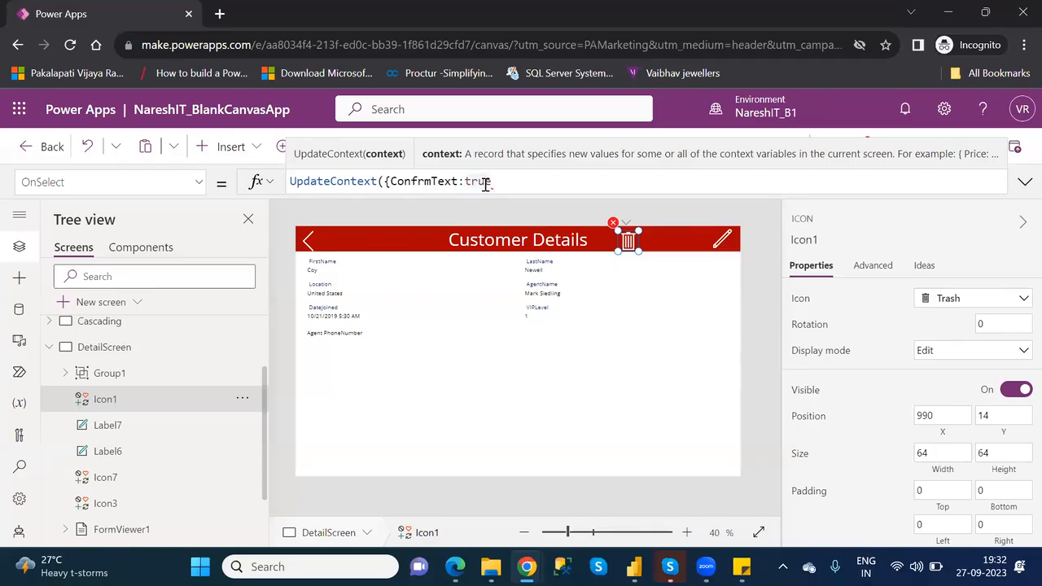
key("Right")
type("})")
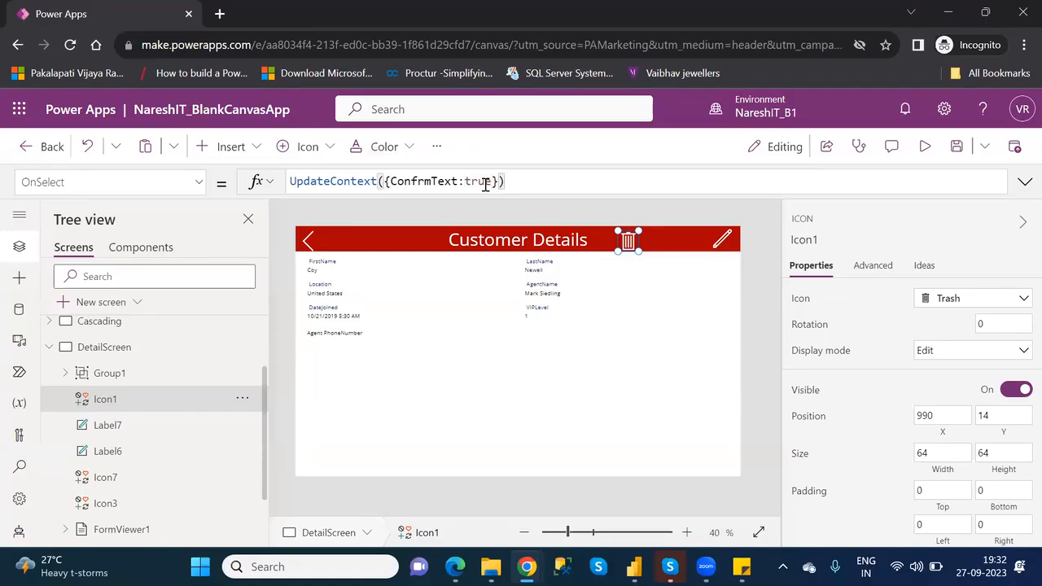
- Replace the Visible formula of Group1 with true
left_click(128, 380)
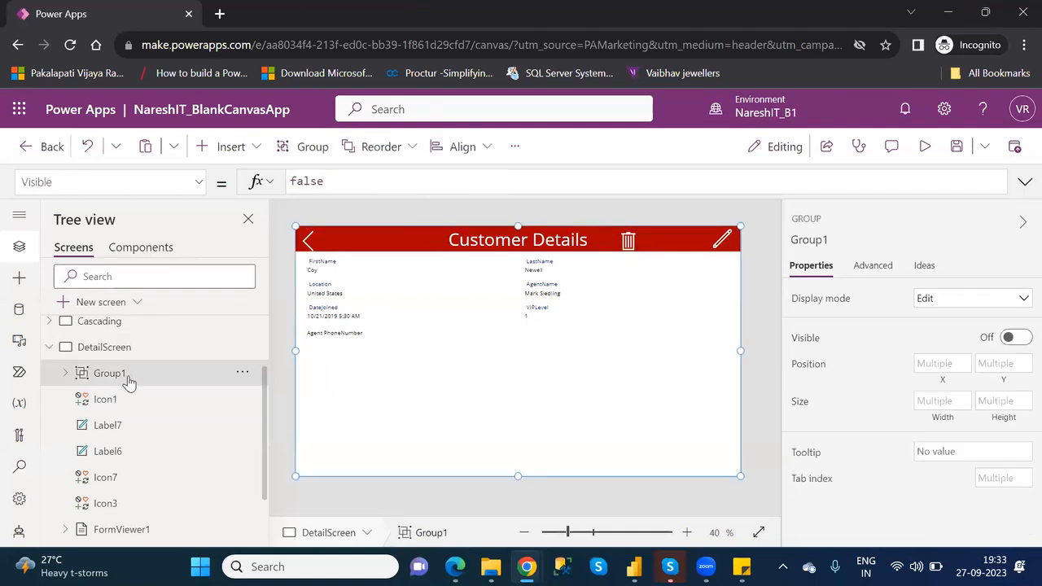
double_click(310, 180)
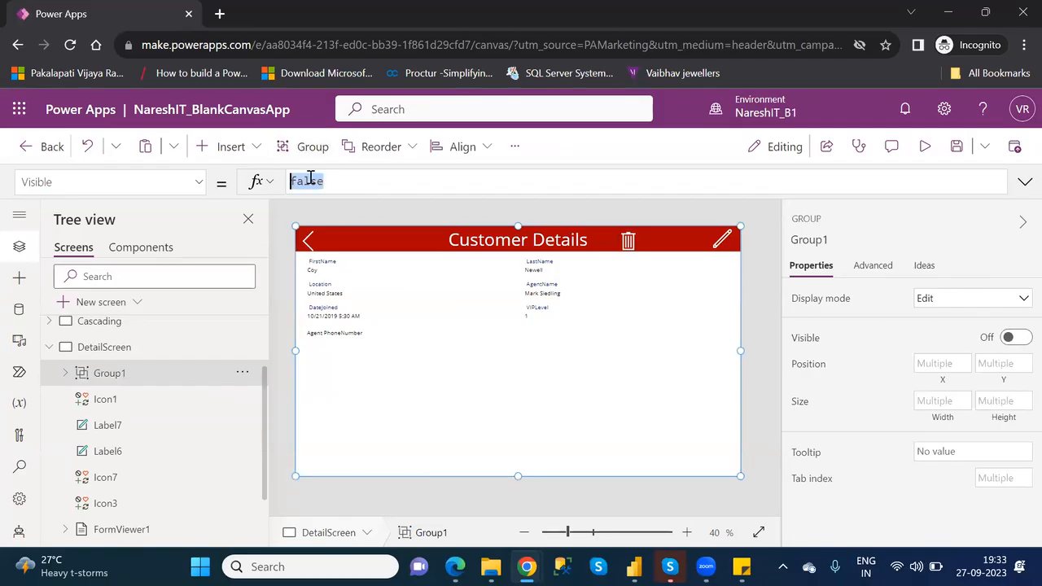
type("true")
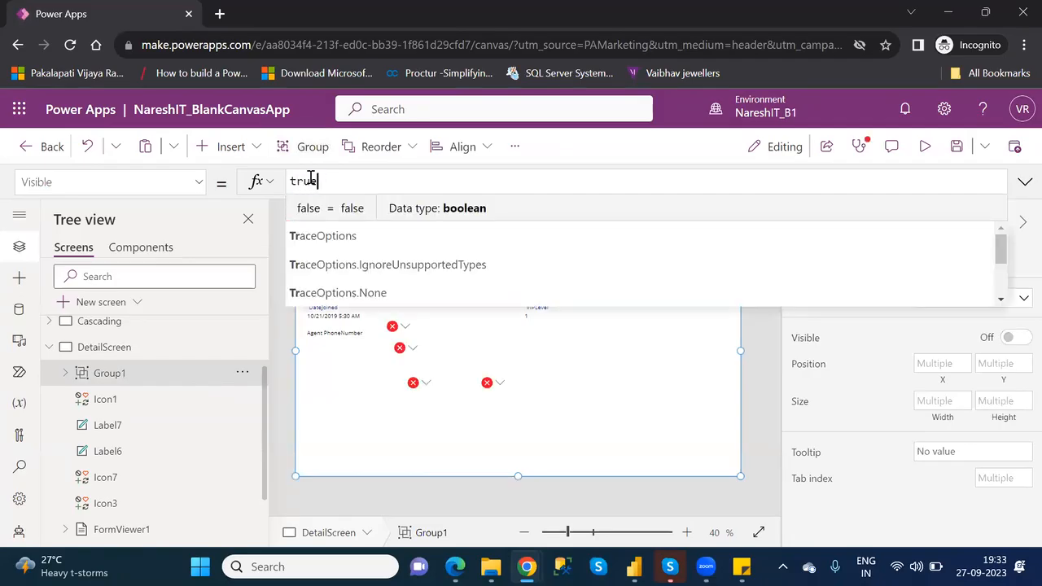
left_click(307, 241)
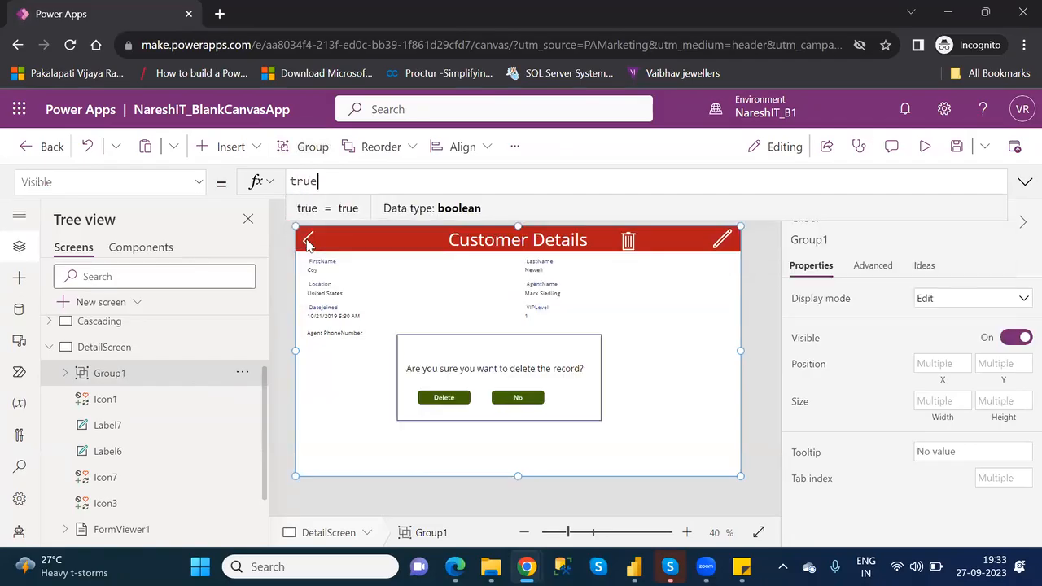
- Insert UpdateContext({ConfrmText:false}); between the Remove and Navigate calls in the Delete button's OnSelect formula
left_click(446, 397)
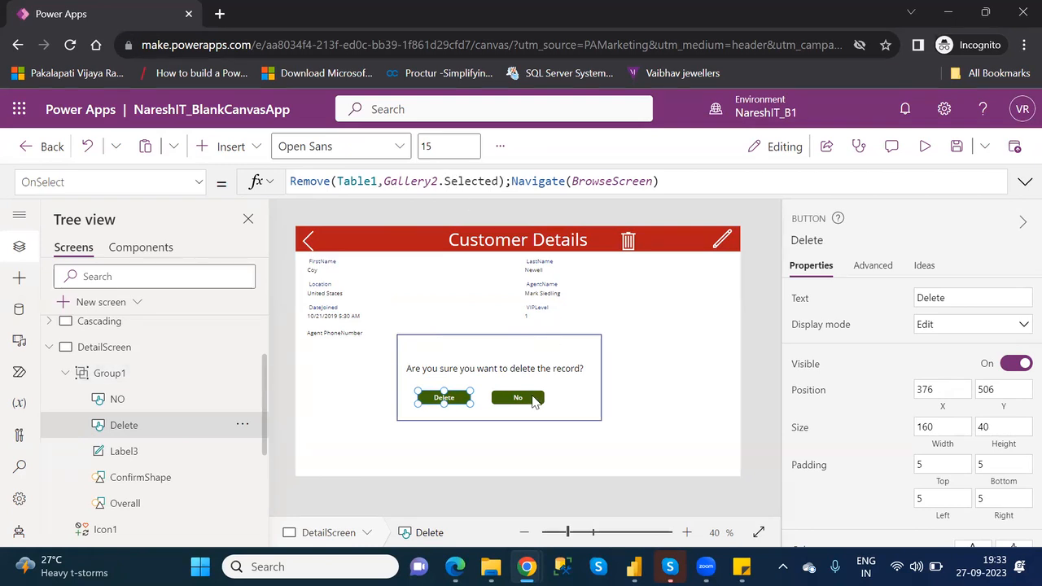
left_click(532, 396)
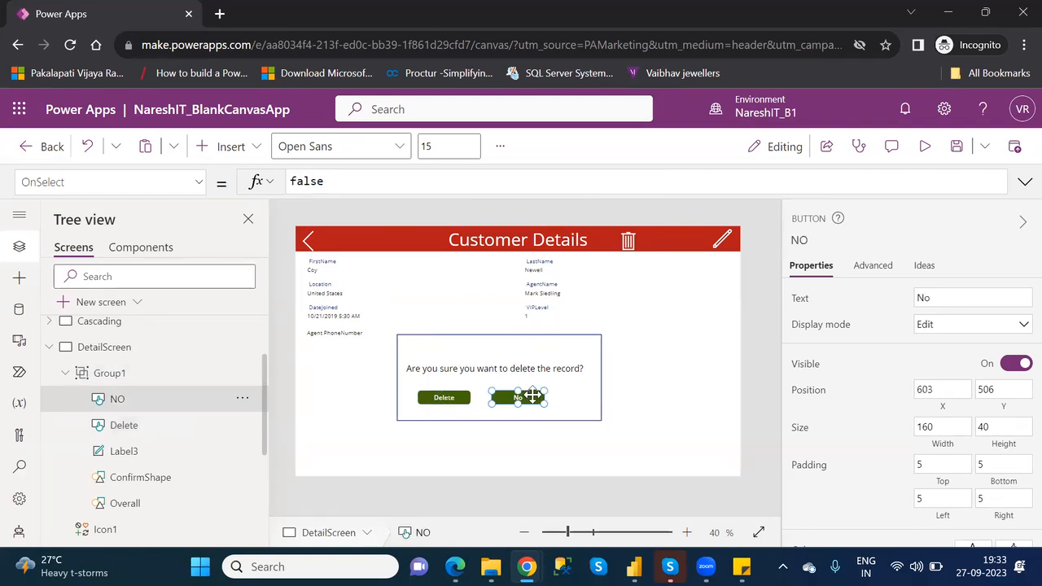
left_click(456, 398)
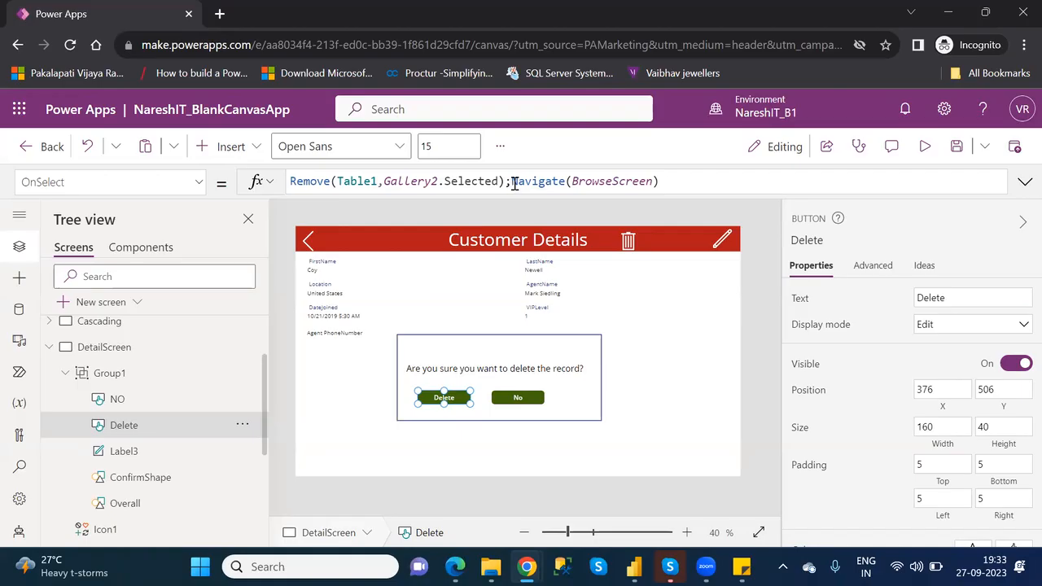
left_click(513, 182)
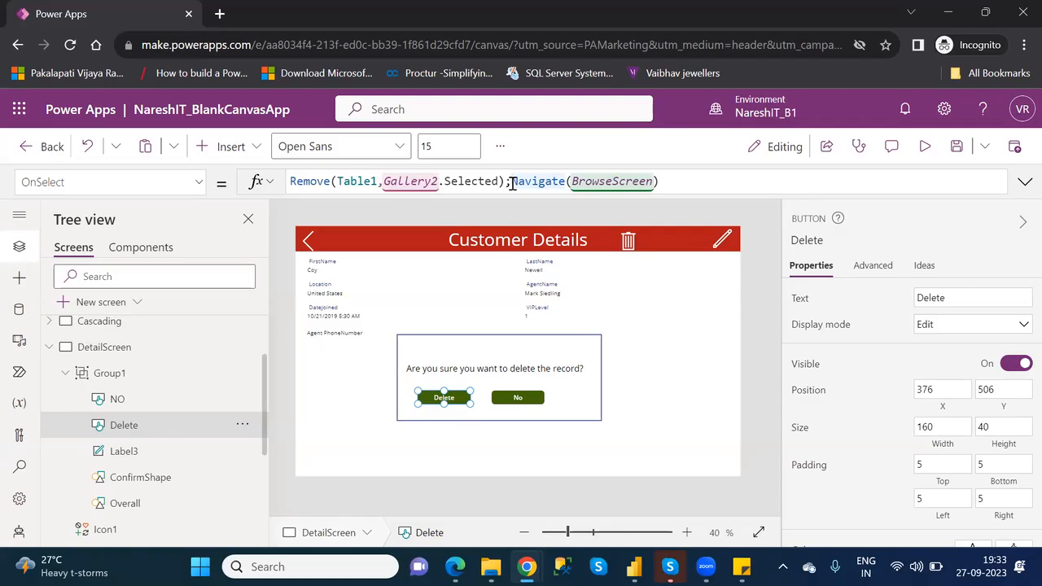
type("Up")
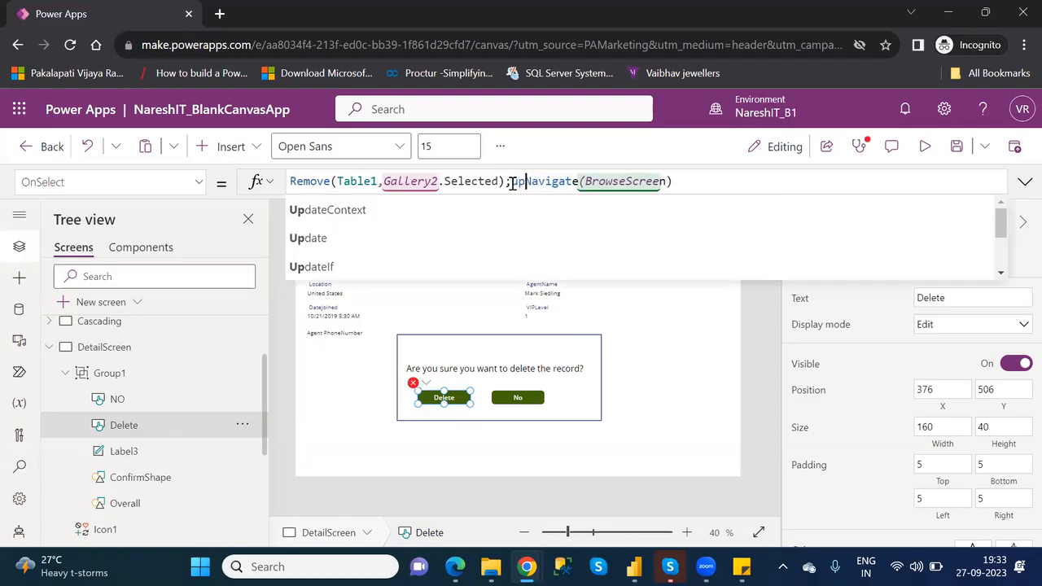
key("Tab")
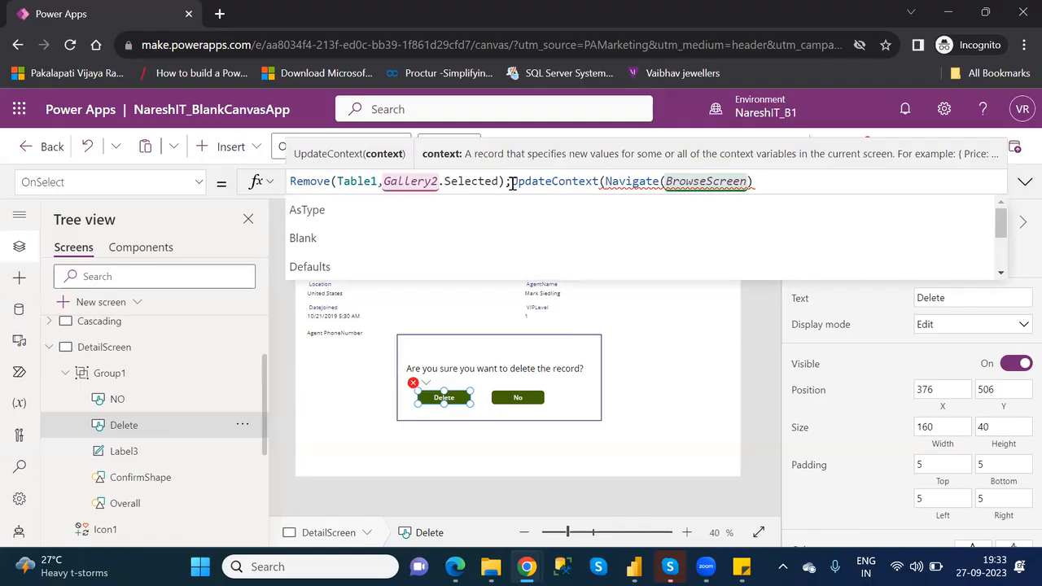
type("{")
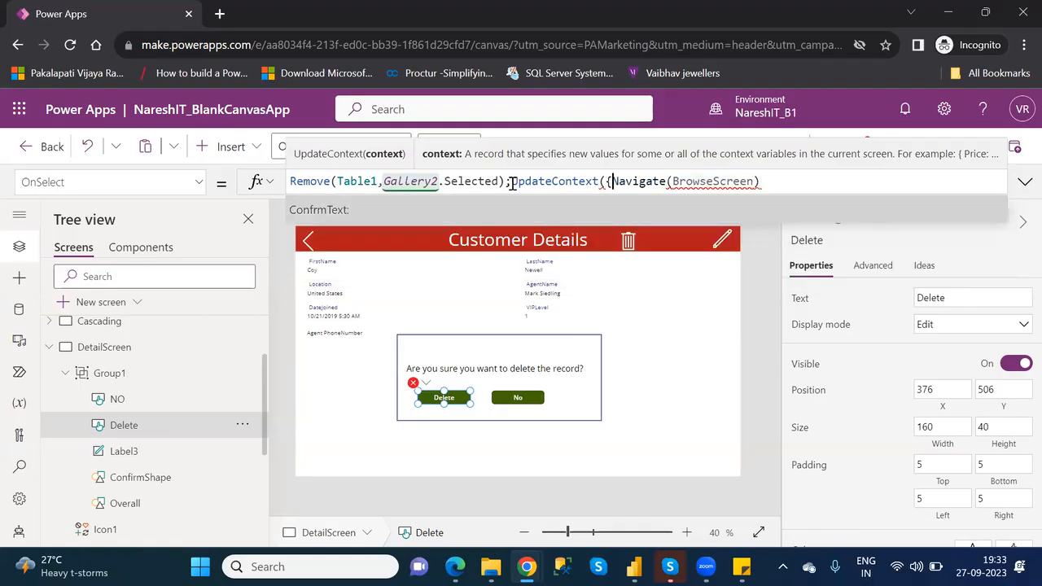
key("Tab")
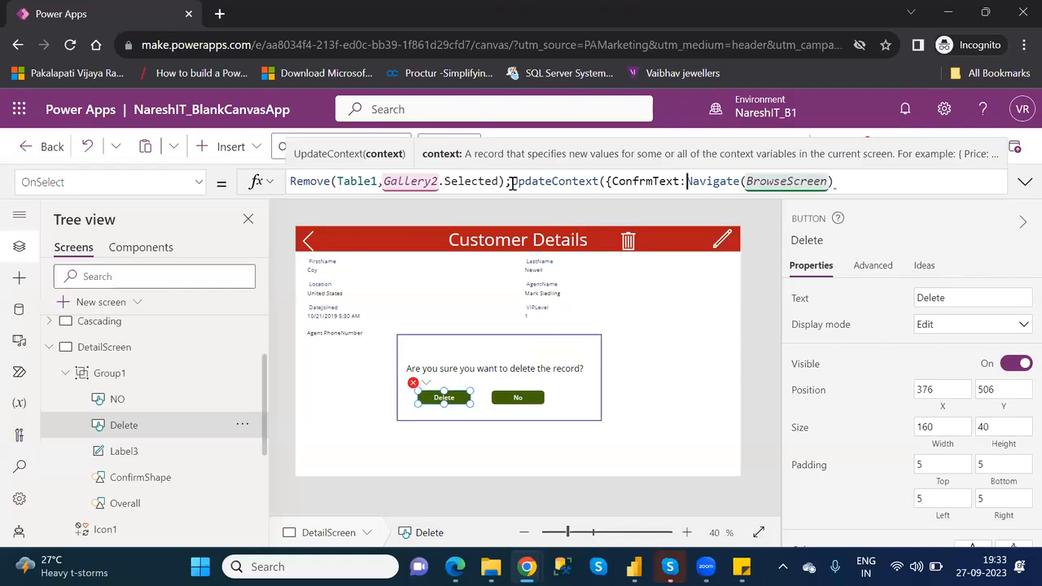
type("false")
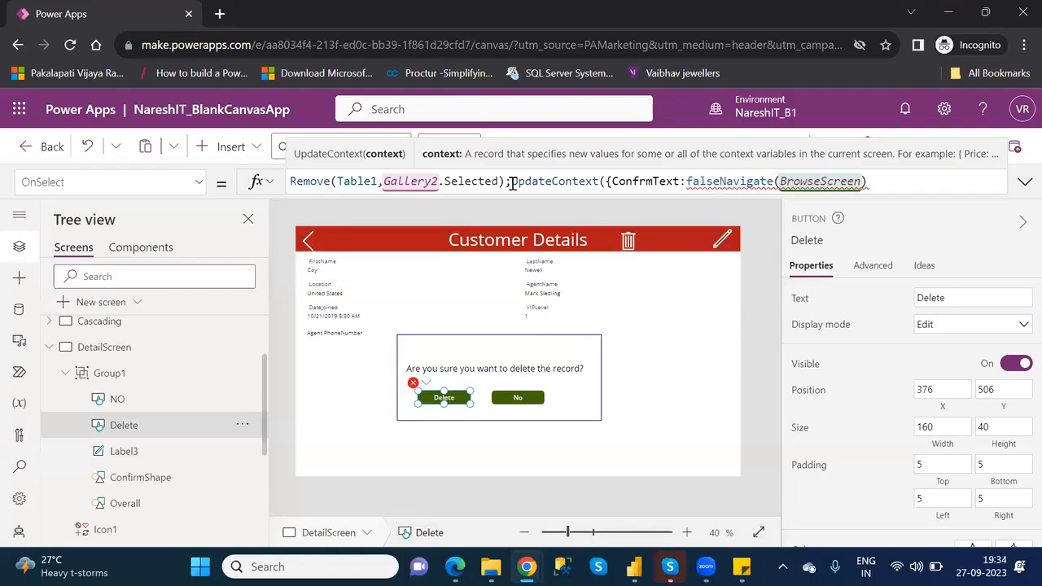
type("})")
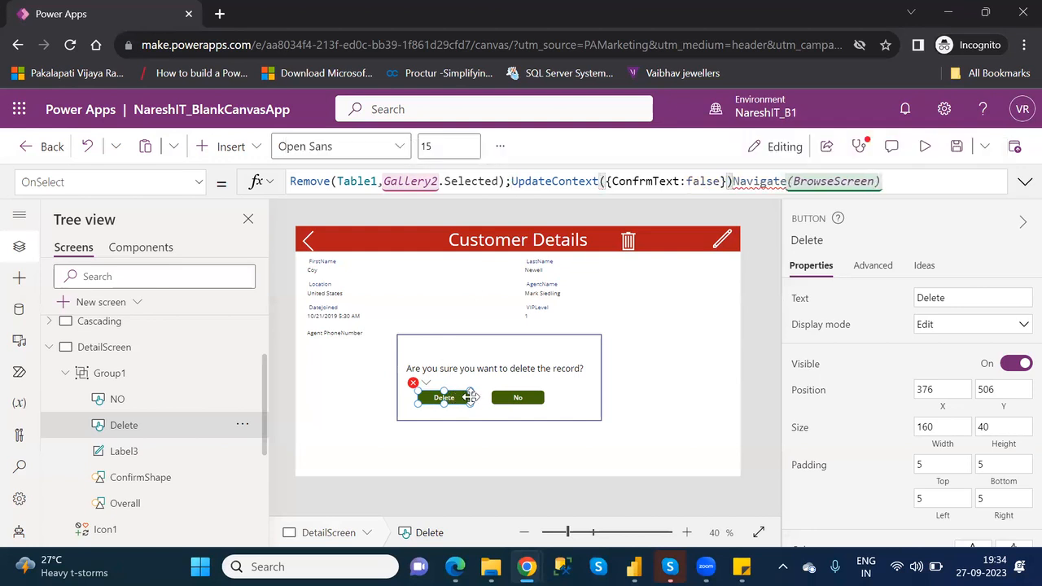
type(";")
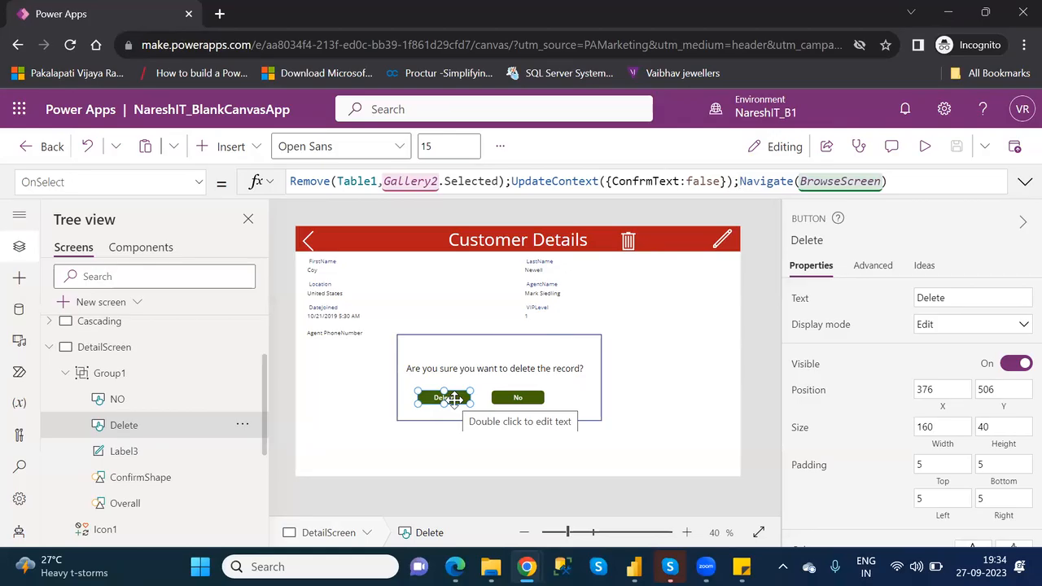
- Review the OnSelect formulas of Icon3, Icon7, the trash icon Icon1 and the Delete button on DetailScreen
left_click(629, 239)
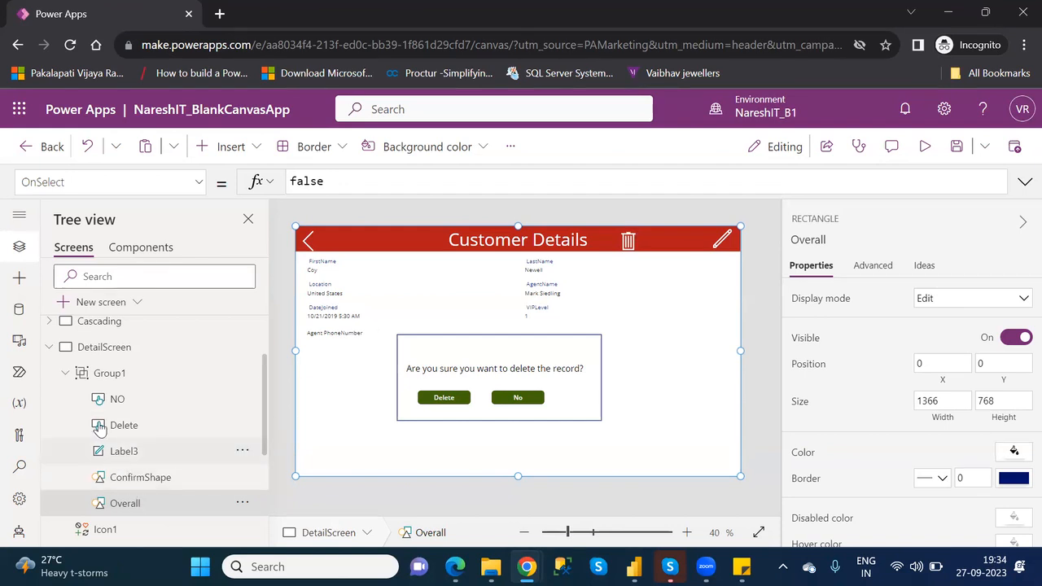
left_click(65, 374)
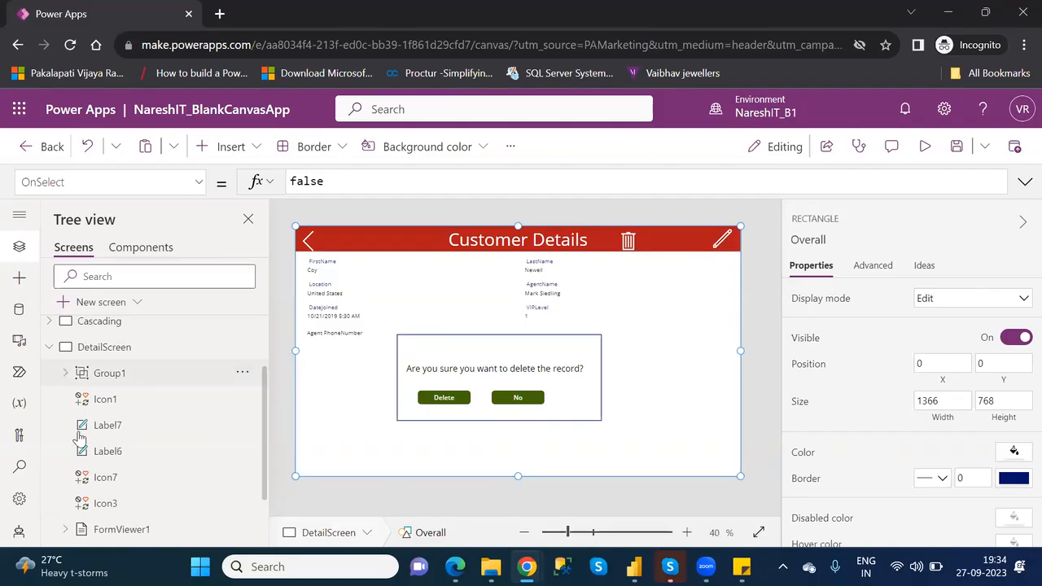
left_click(124, 511)
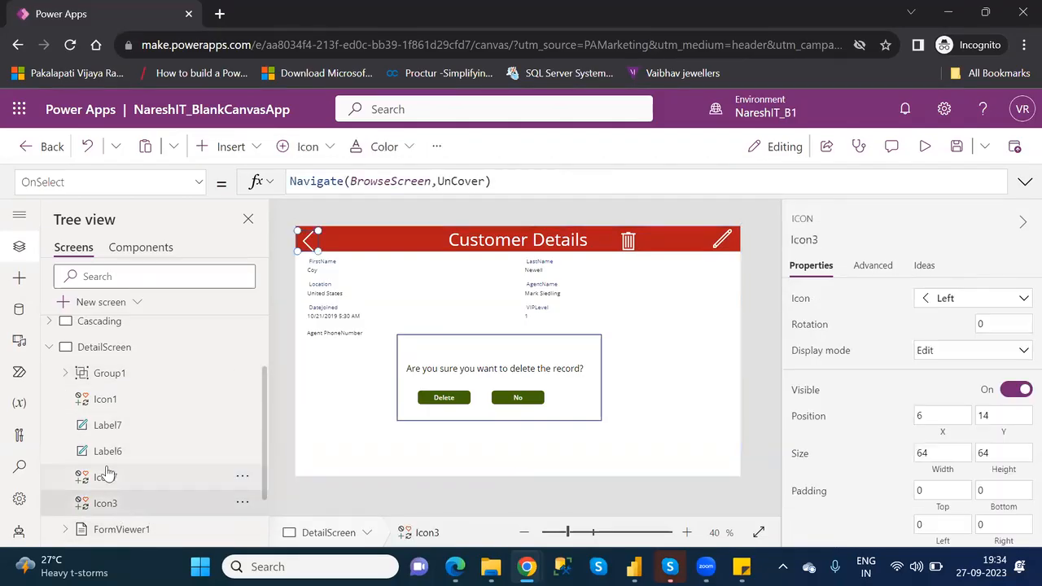
left_click(106, 476)
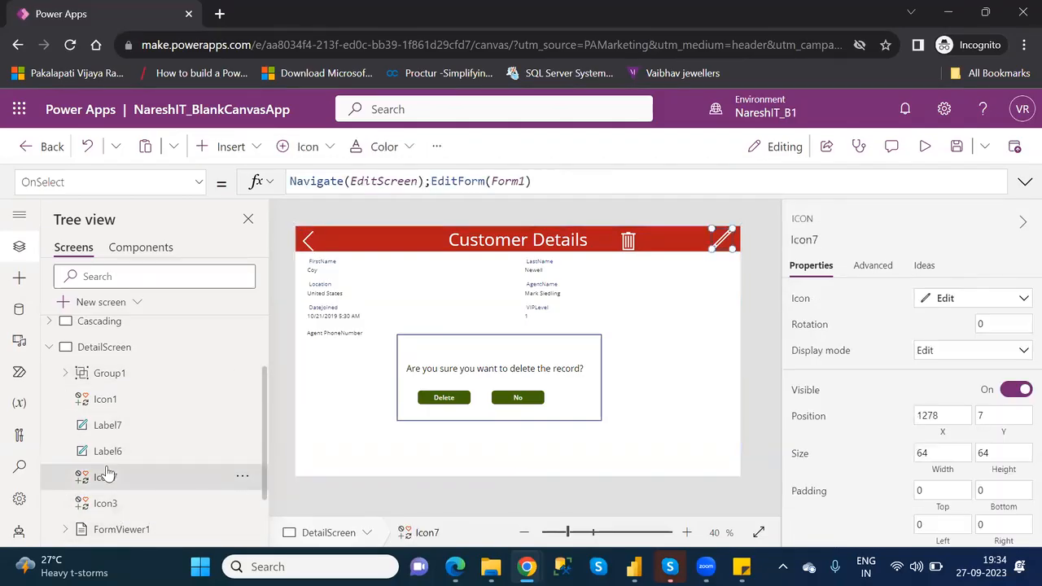
left_click(124, 400)
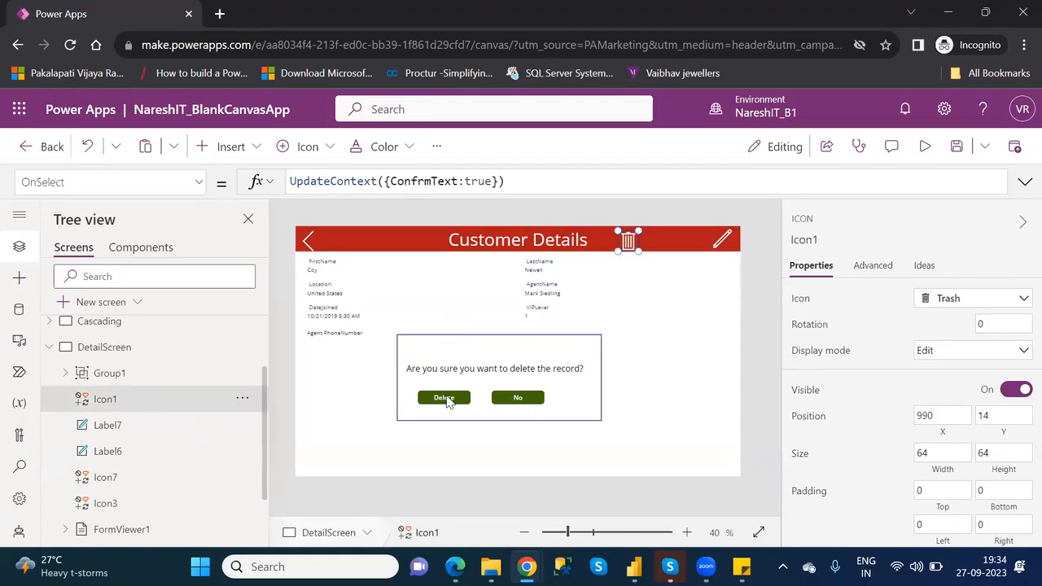
left_click(446, 402)
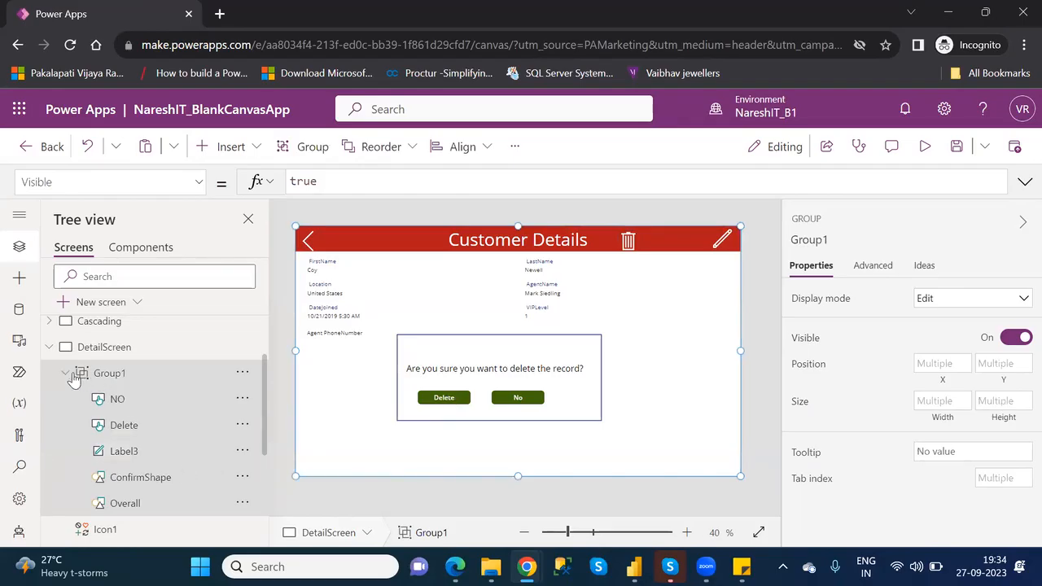
left_click(128, 426)
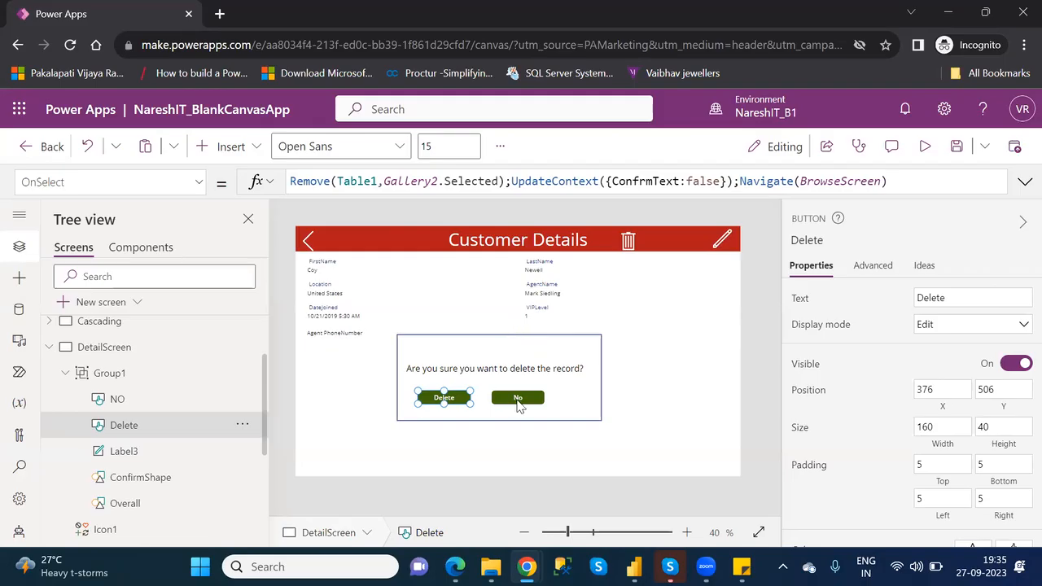
- Replace the OnSelect formula of the No button with UpdateContext({ConfrmText:true})
left_click(516, 399)
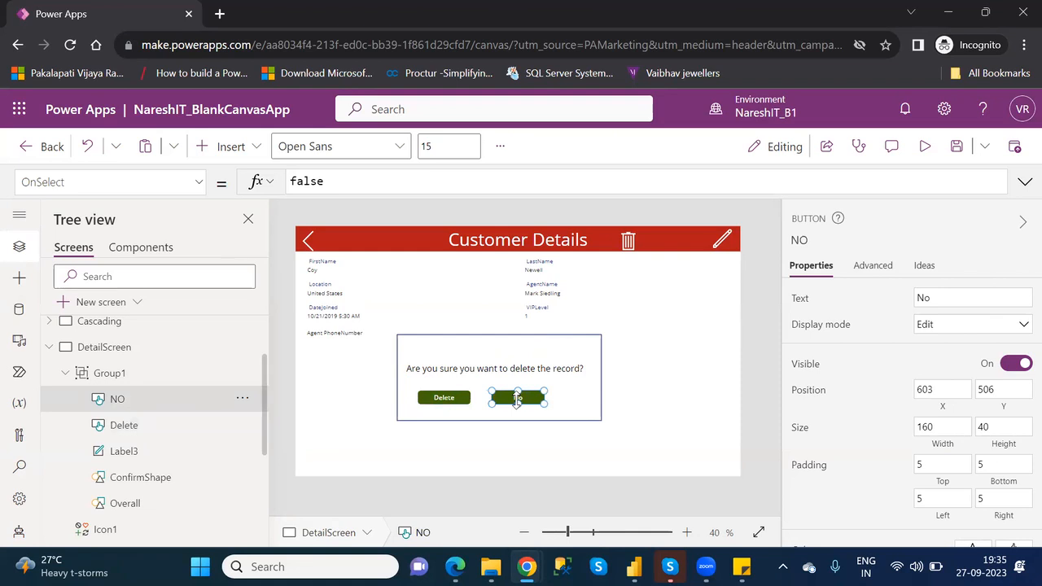
left_click(319, 179)
double_click(319, 179)
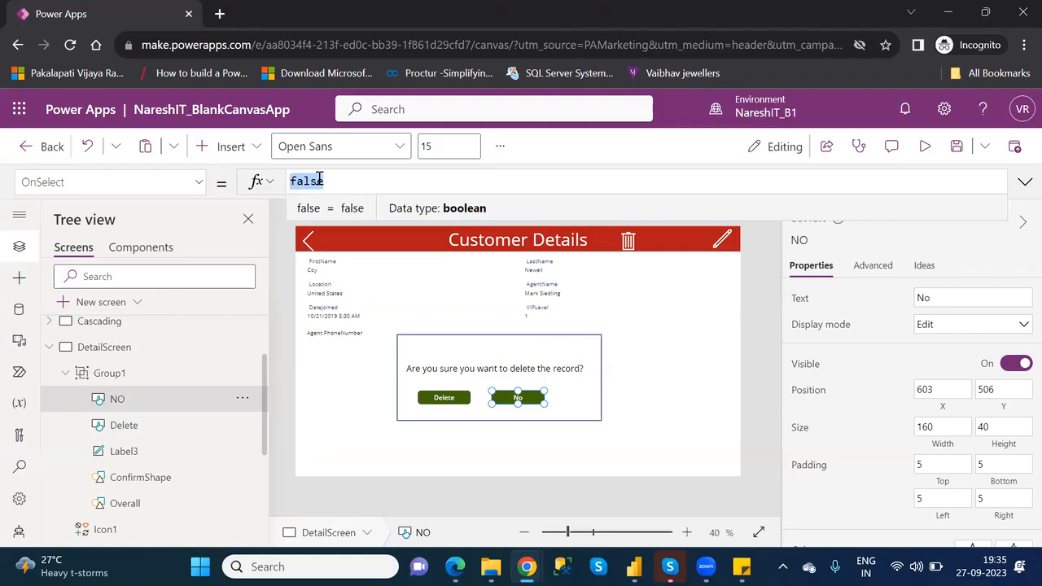
type("up")
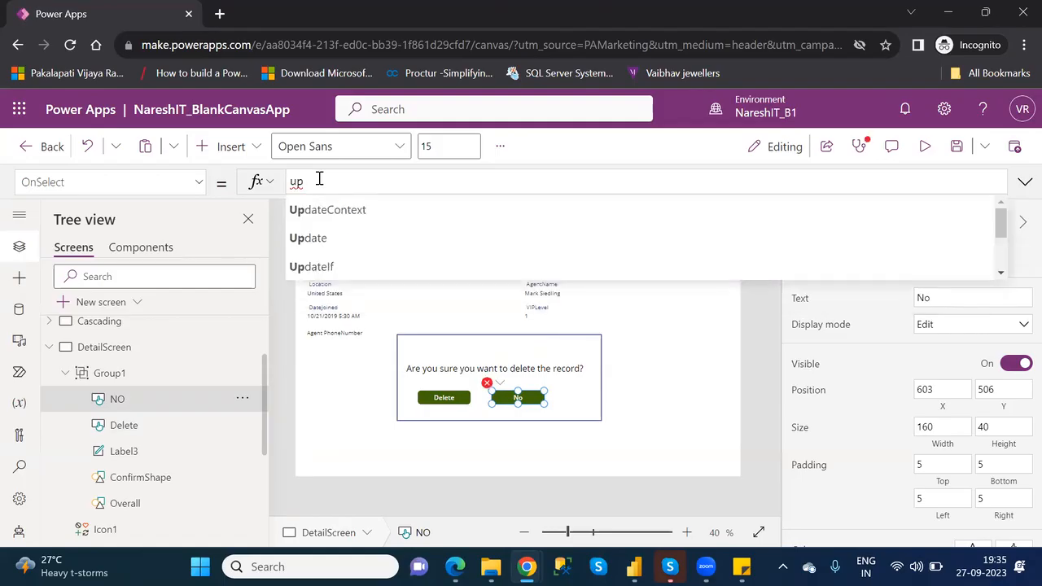
key("Down")
key("Tab")
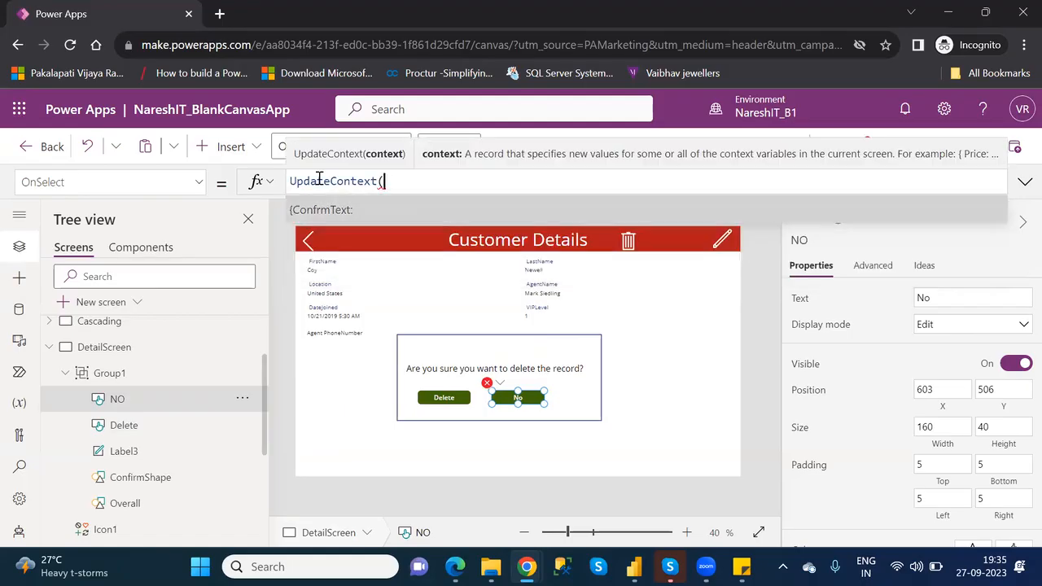
key("Tab")
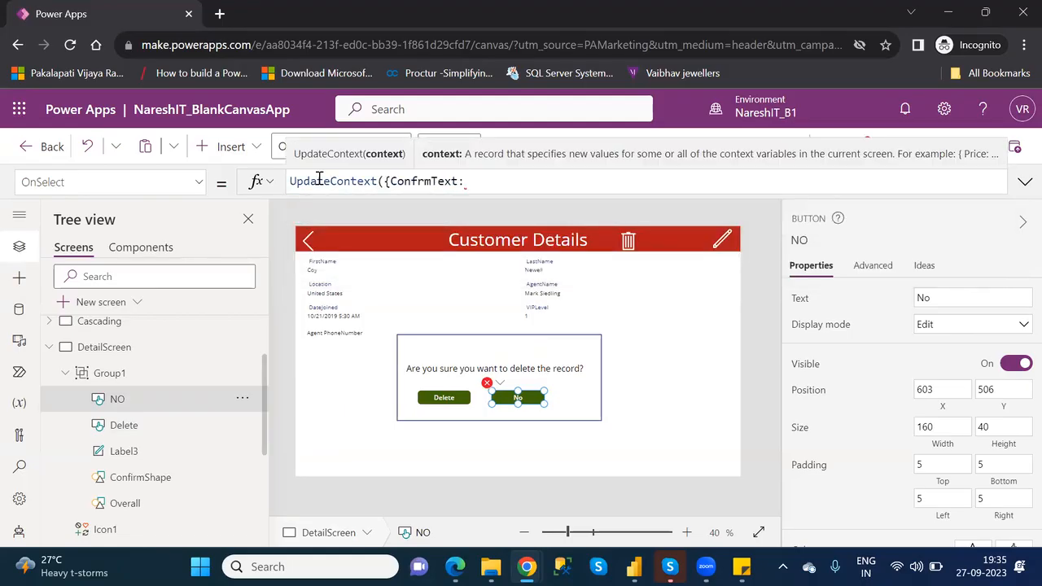
type("true})")
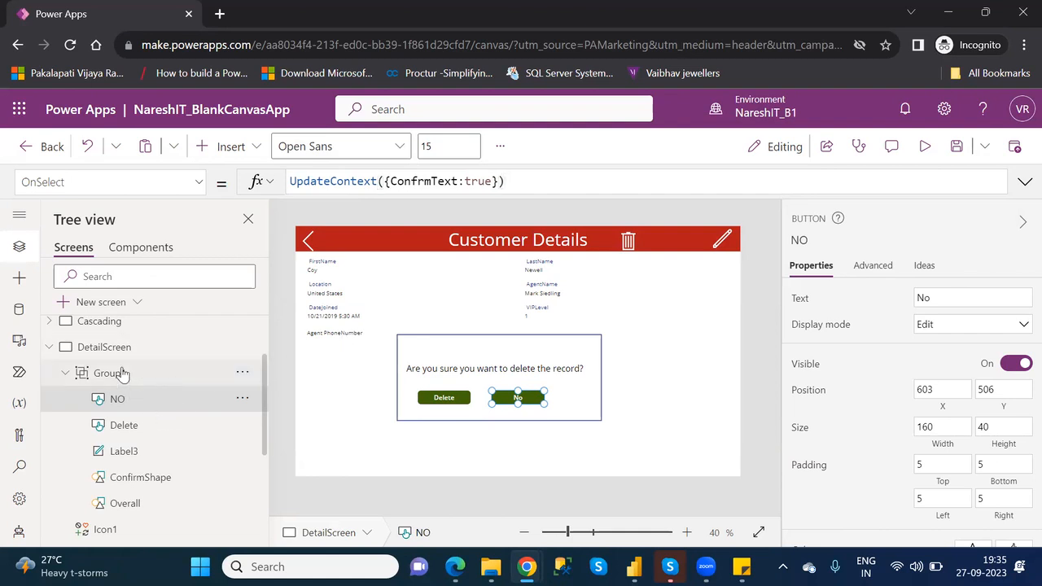
- Set the Visible formula of Group1 to the context variable ConfrmText
left_click(123, 374)
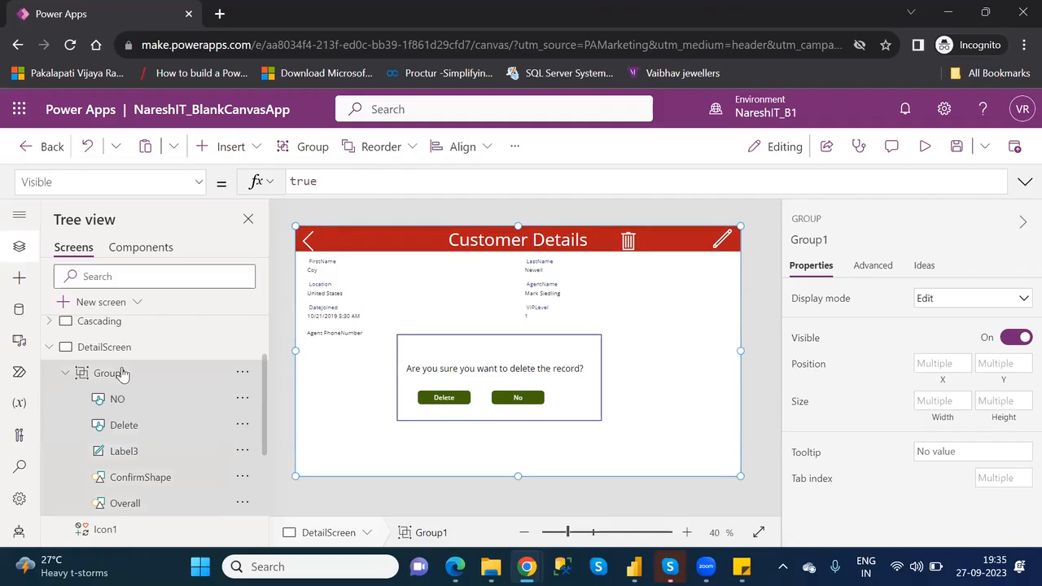
double_click(305, 180)
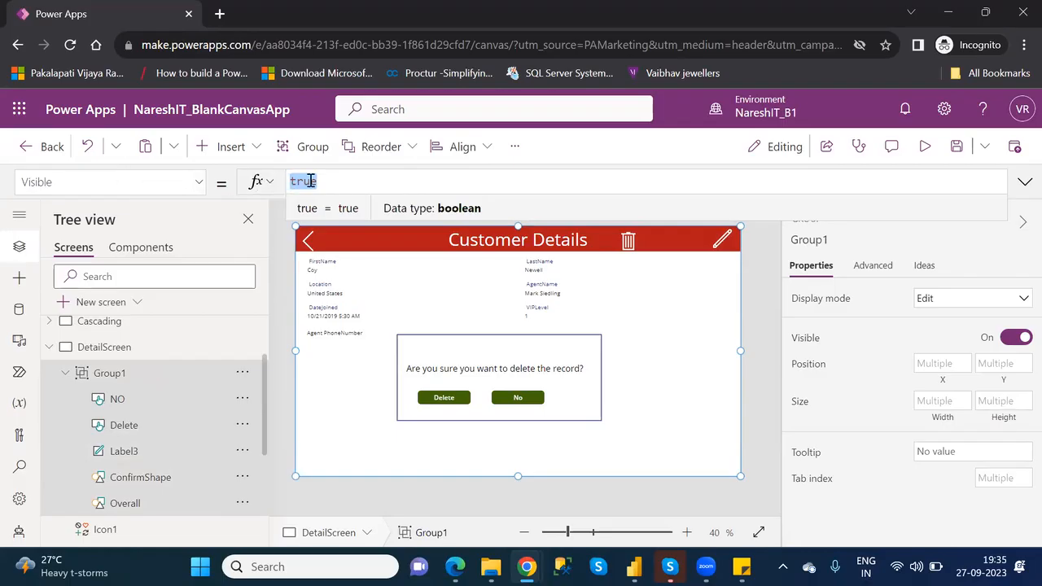
key("BackSpace")
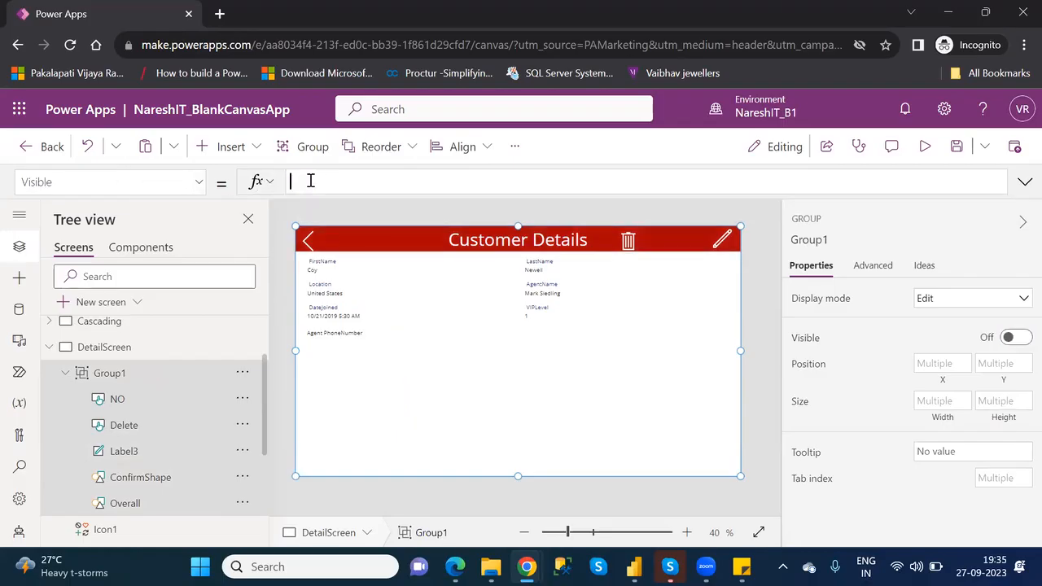
type("c")
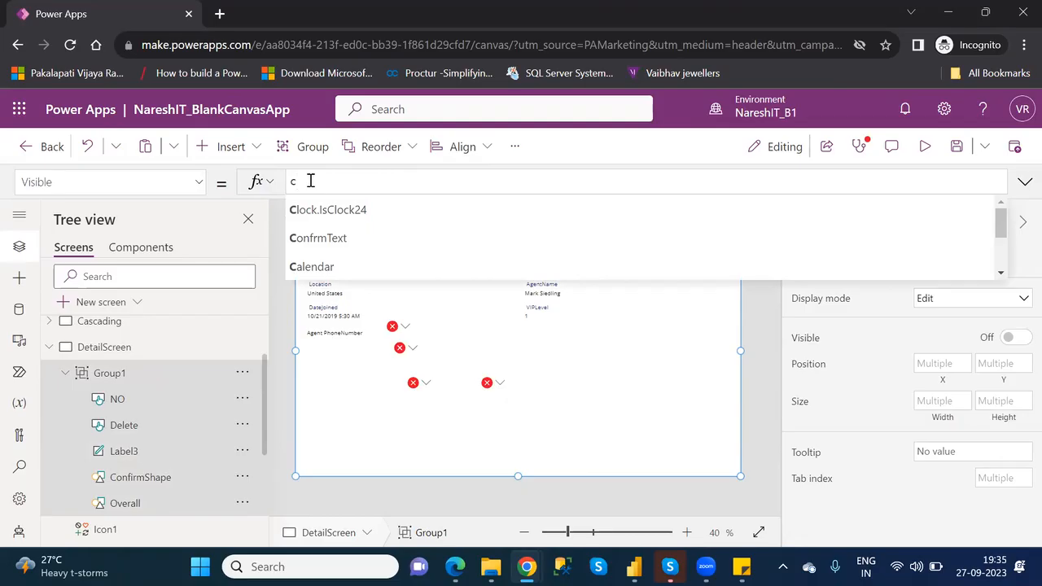
key("Down")
key("Down")
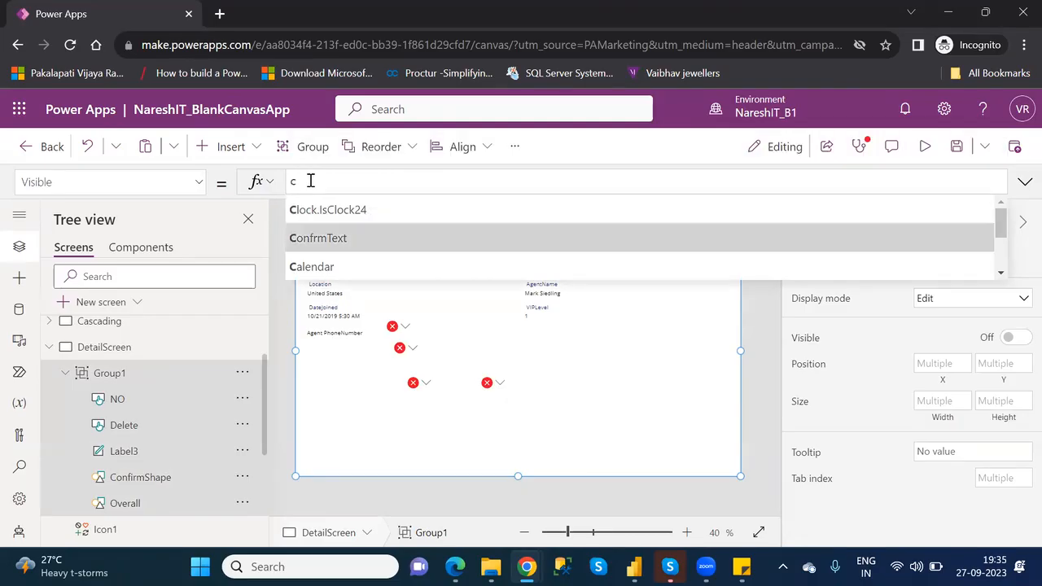
key("Tab")
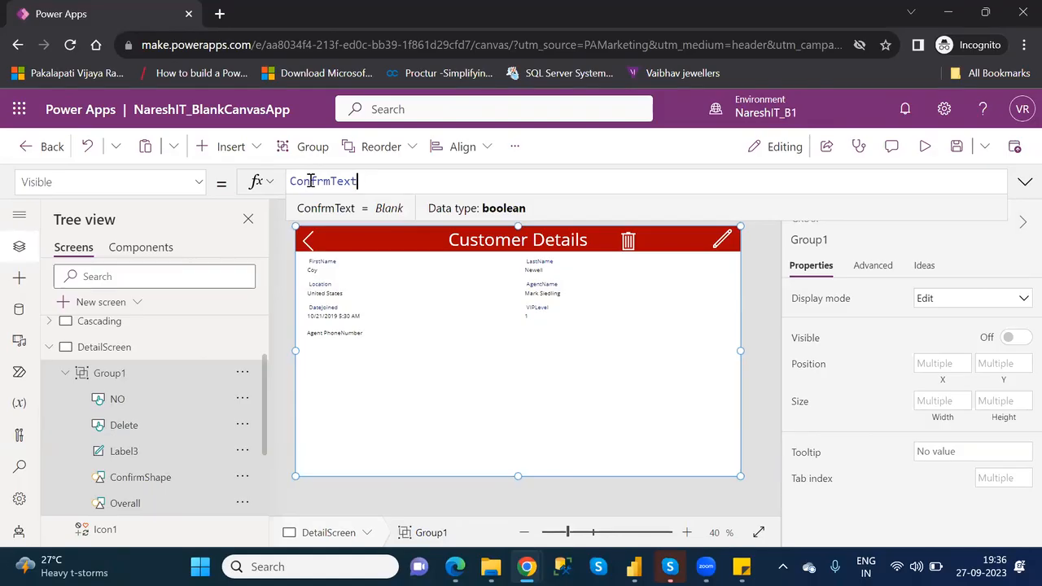
- Preview the app to test the trash icon and the popup's No button, and return to editing
left_click(927, 149)
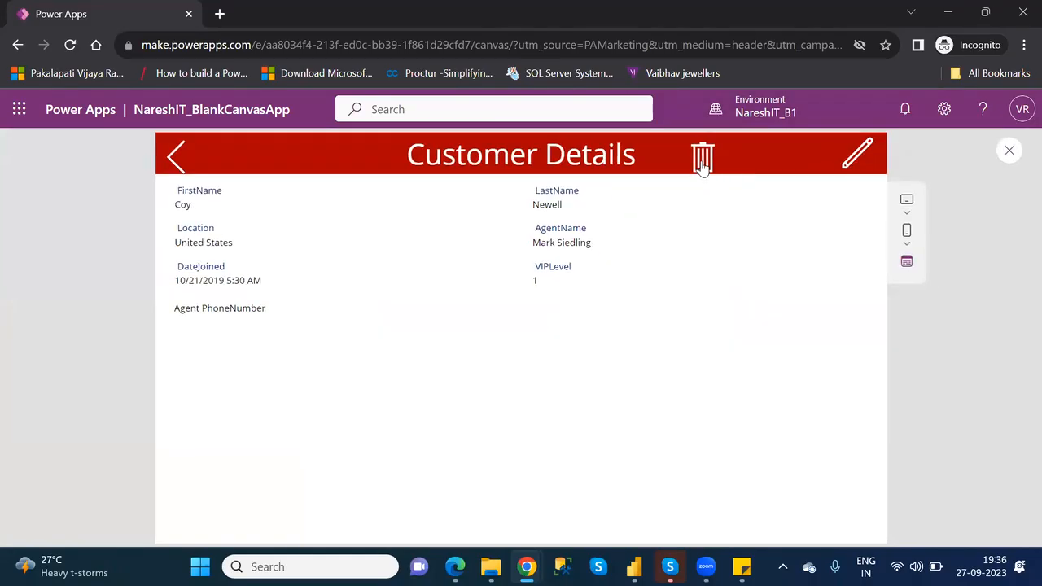
left_click(702, 166)
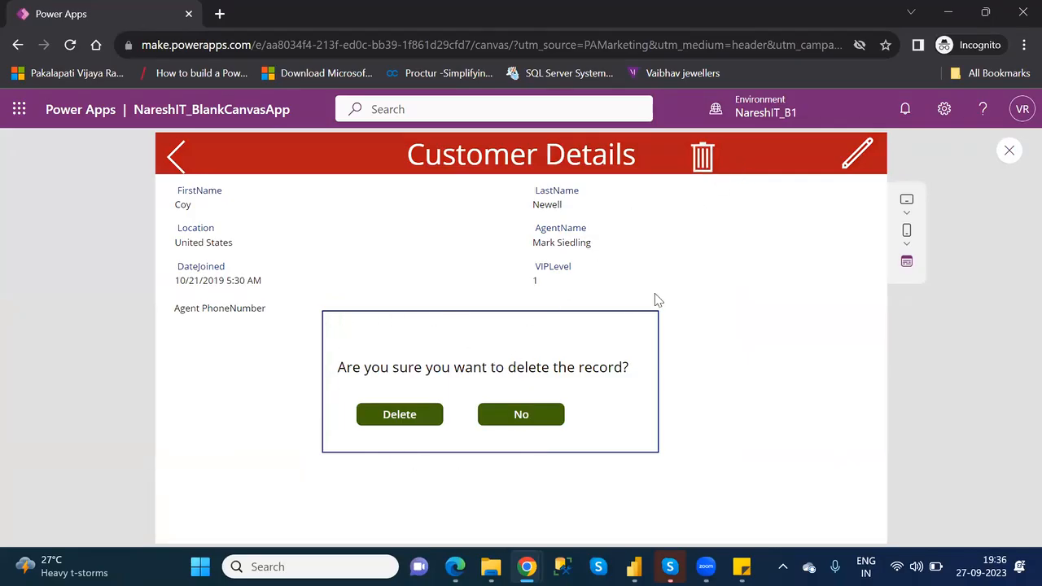
left_click(531, 417)
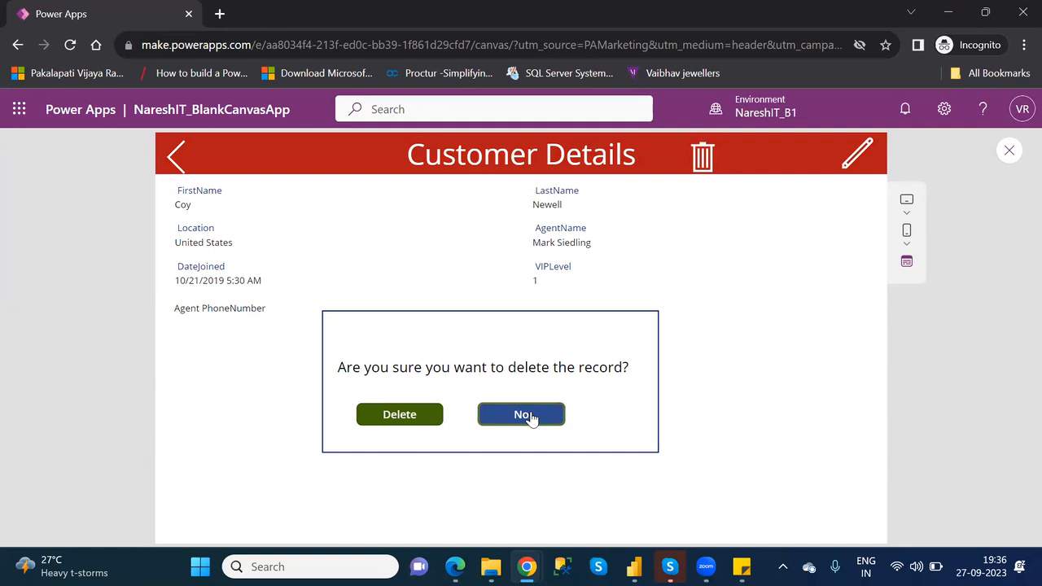
left_click(1009, 152)
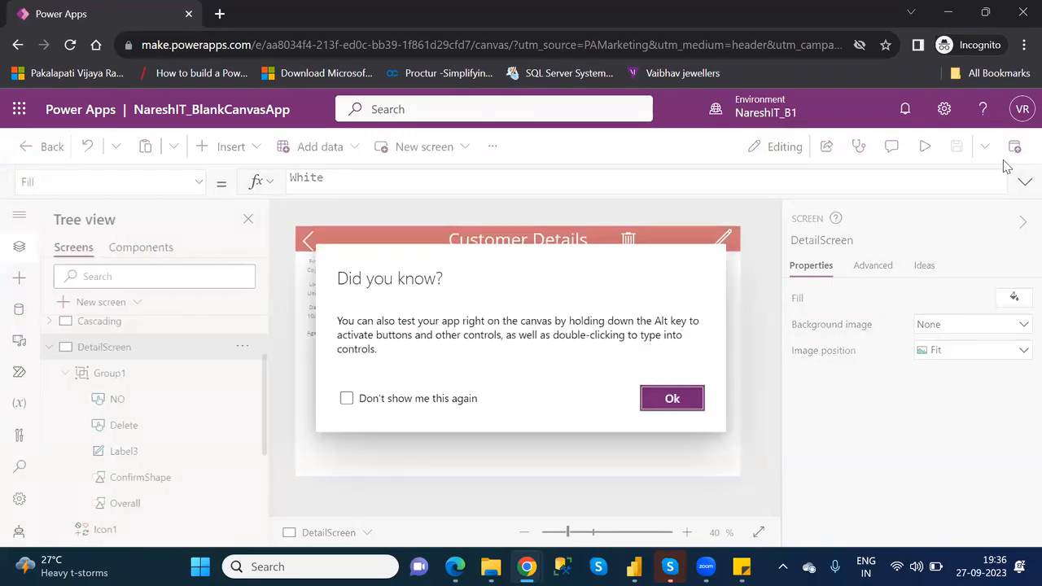
left_click(689, 404)
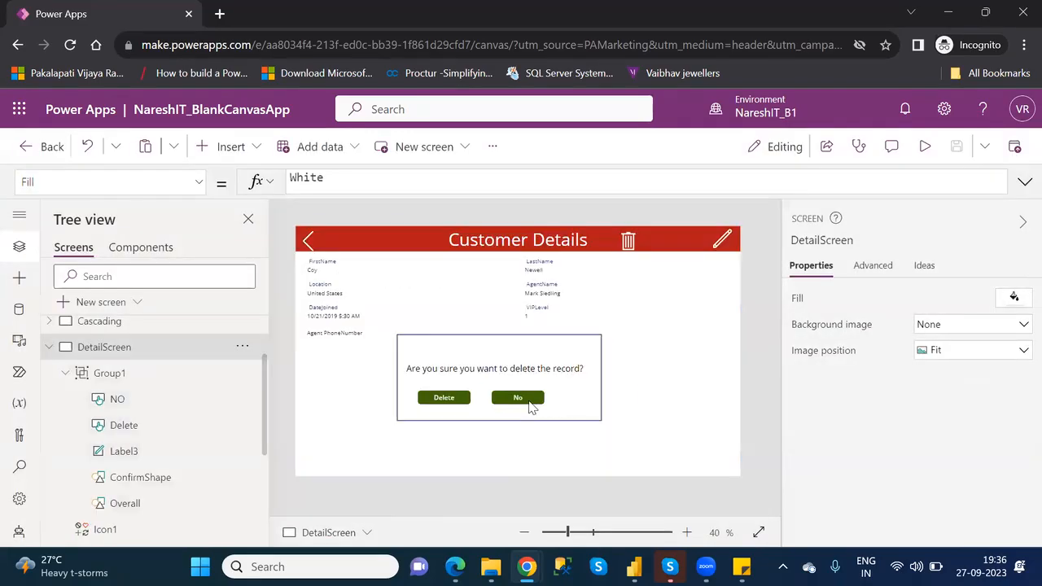
- Change the OnSelect formula of the No button to UpdateContext({ConfrmText:false})
left_click(531, 407)
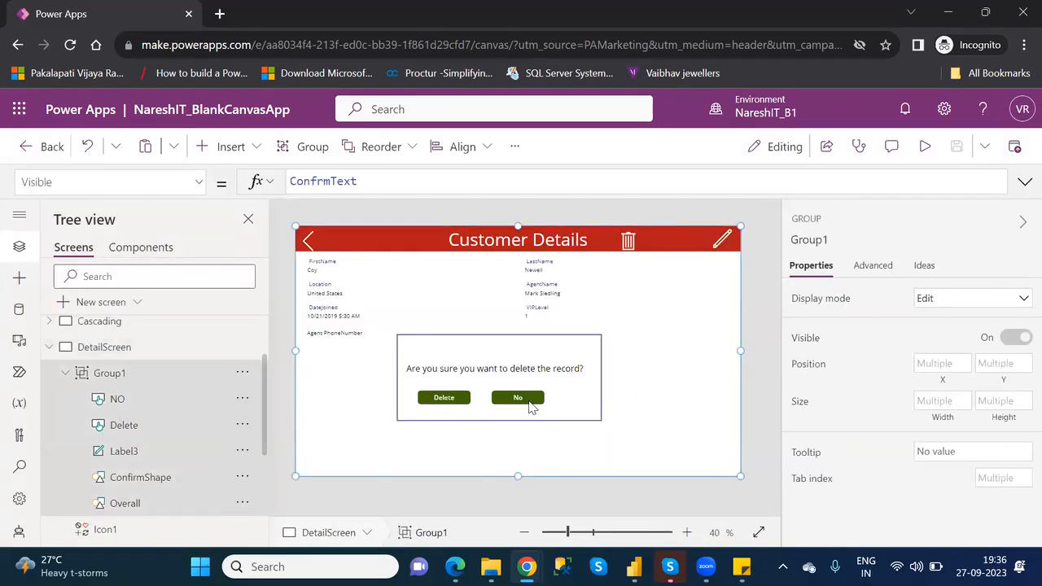
left_click(119, 399)
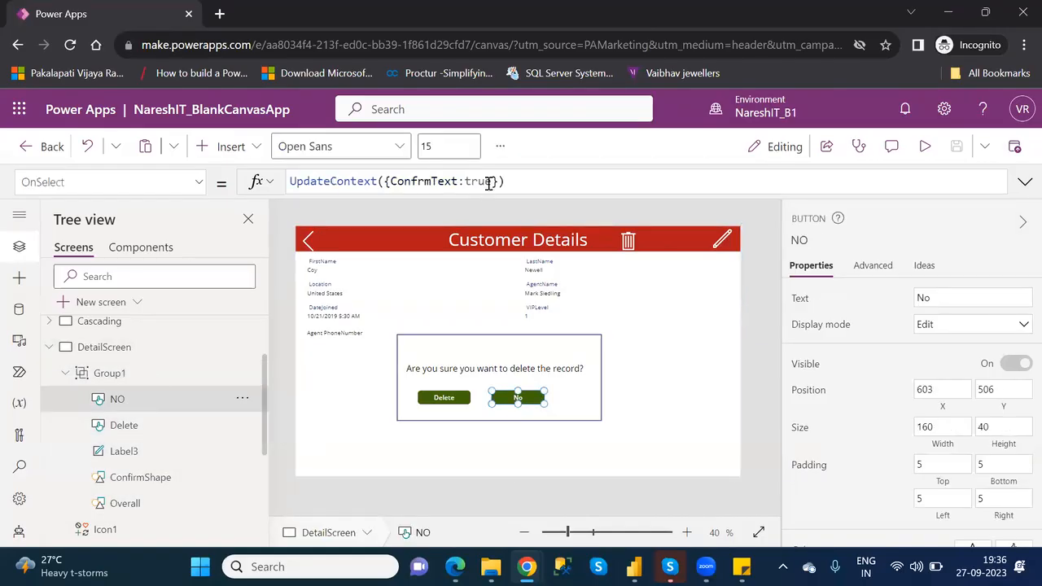
double_click(489, 181)
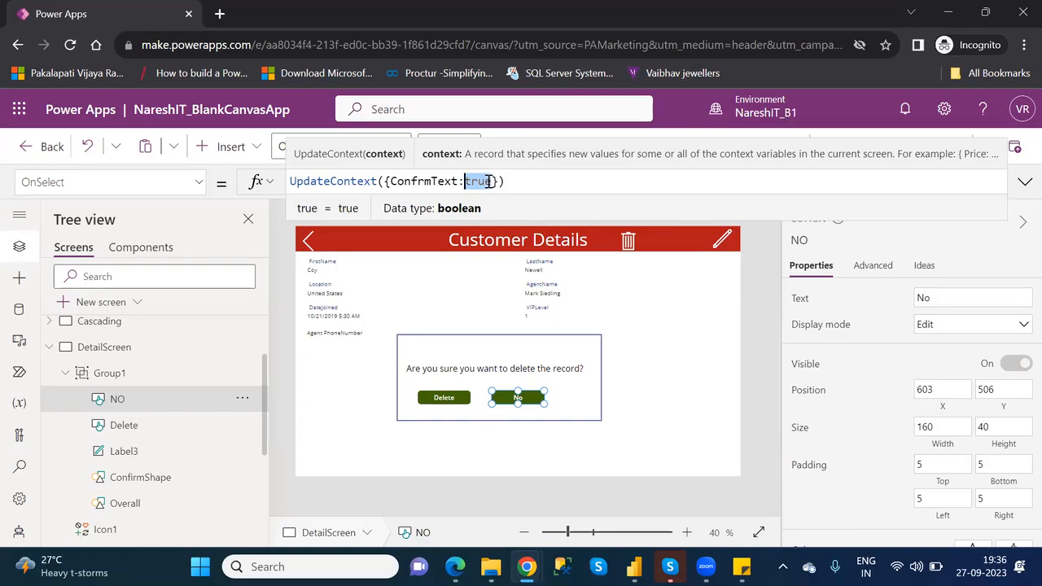
type("fa")
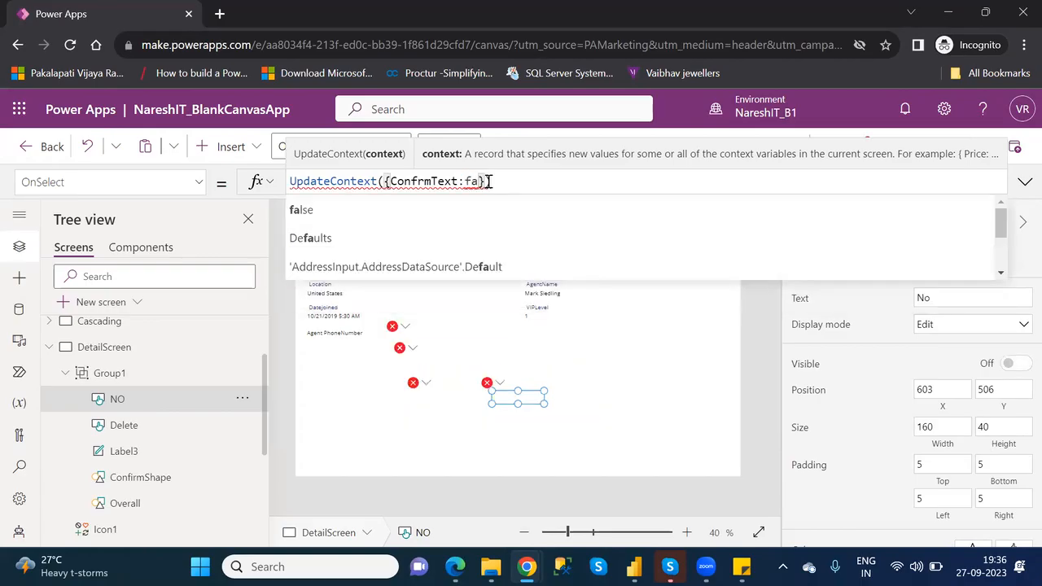
key("Tab")
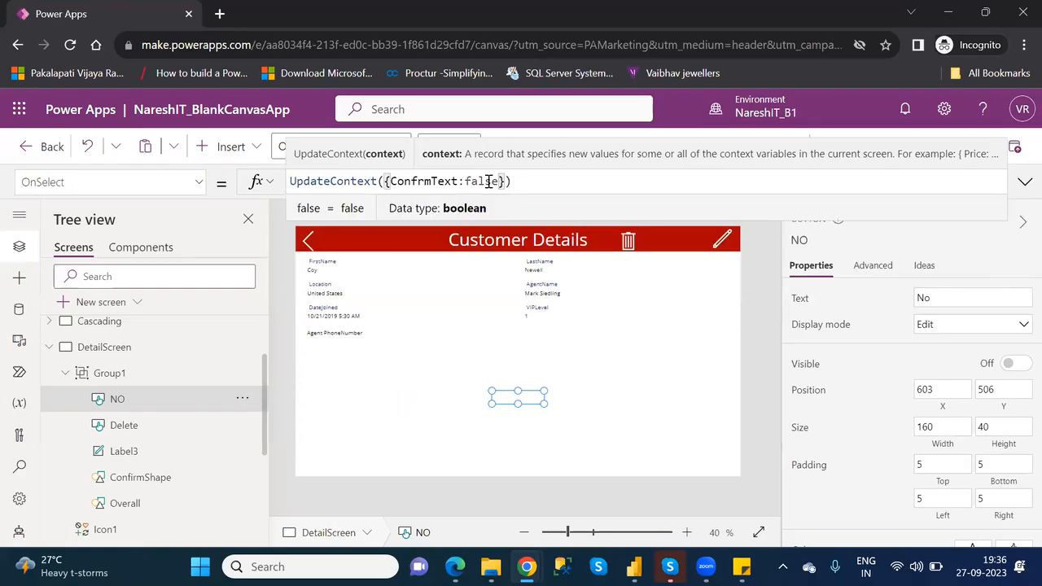
left_click(657, 352)
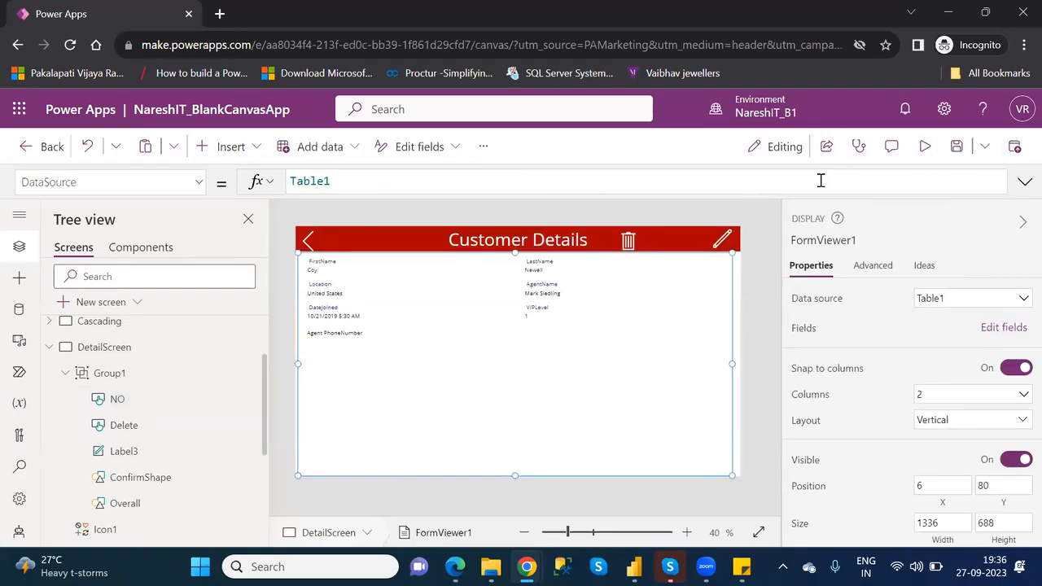
- Preview the app, bring up the delete popup with the trash icon, dismiss it with No, and return to editing
left_click(924, 149)
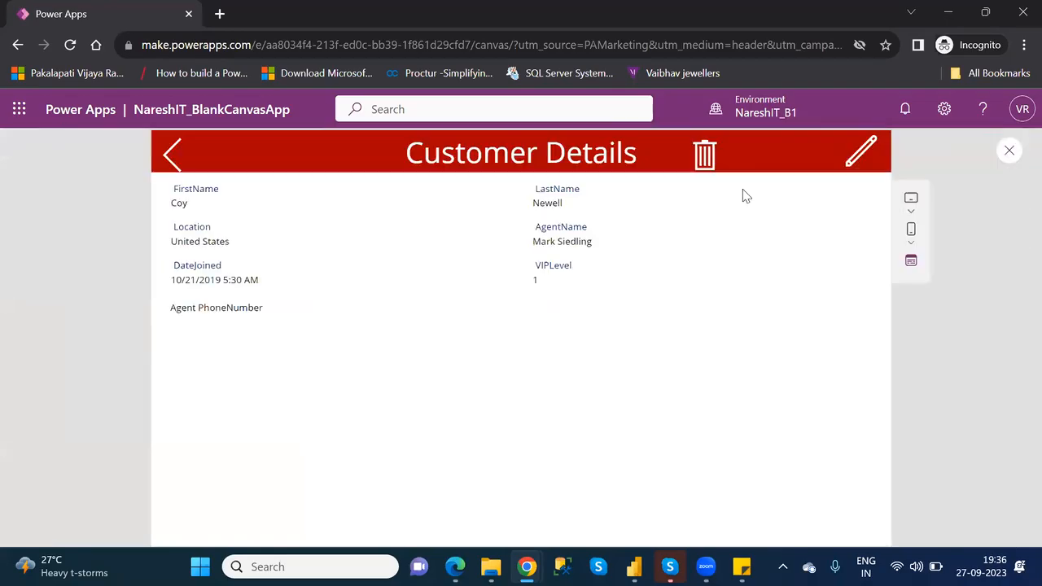
left_click(698, 161)
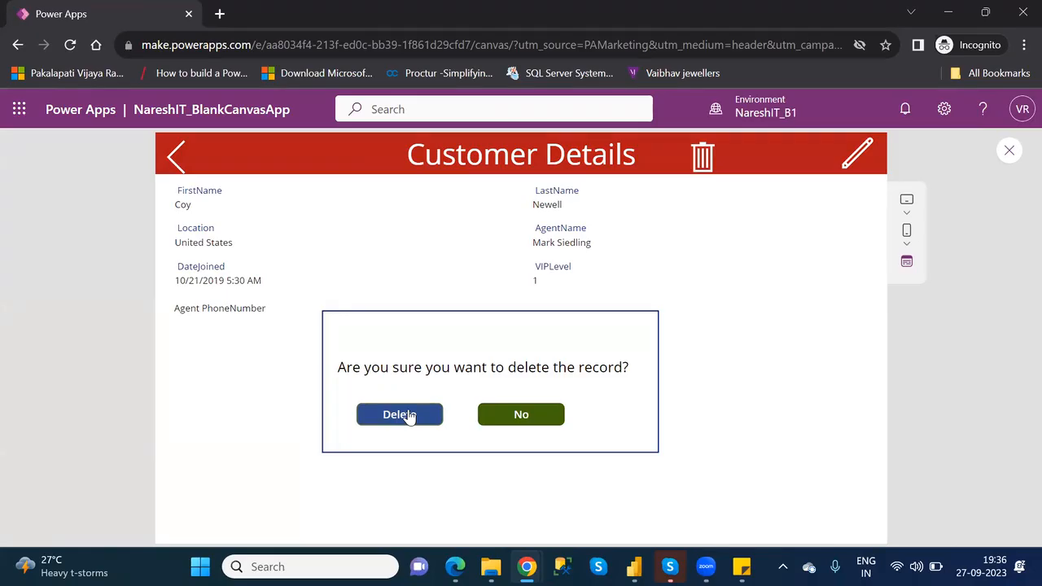
left_click(526, 415)
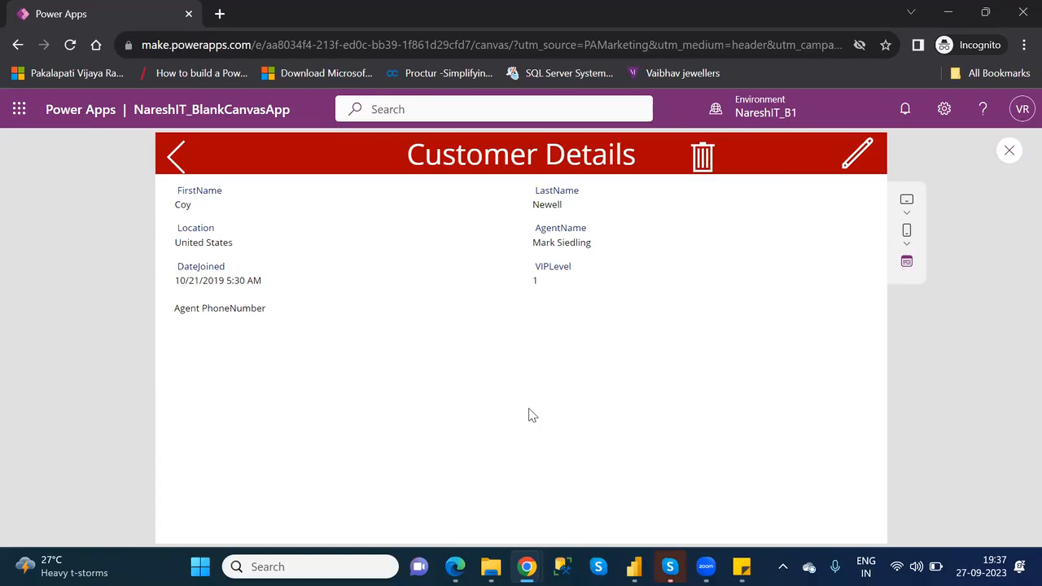
left_click(1009, 152)
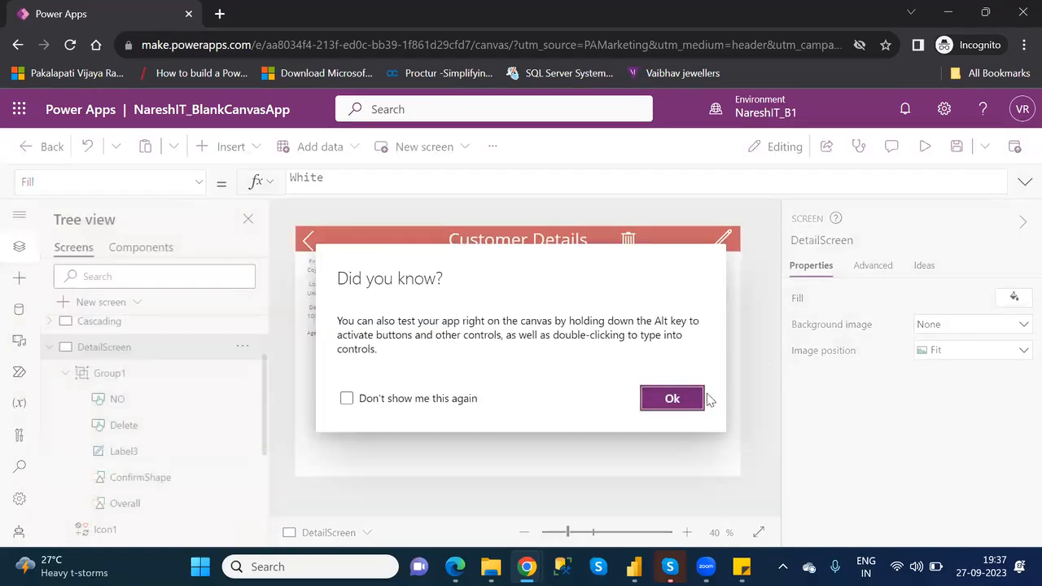
left_click(671, 399)
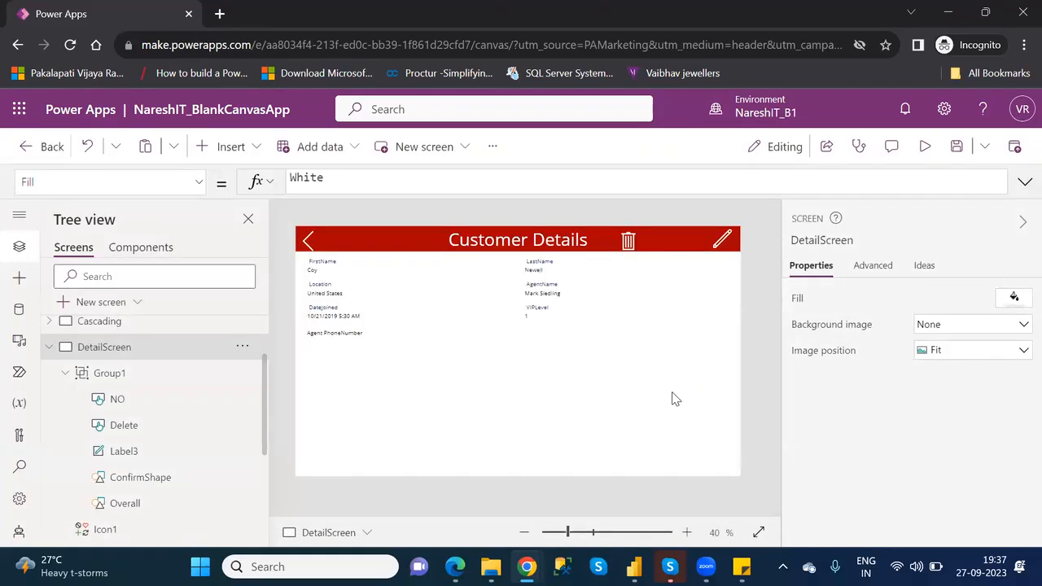
- Check the trash icon's OnSelect formula, then preview the app and delete the displayed customer record through the confirmation popup
left_click(628, 240)
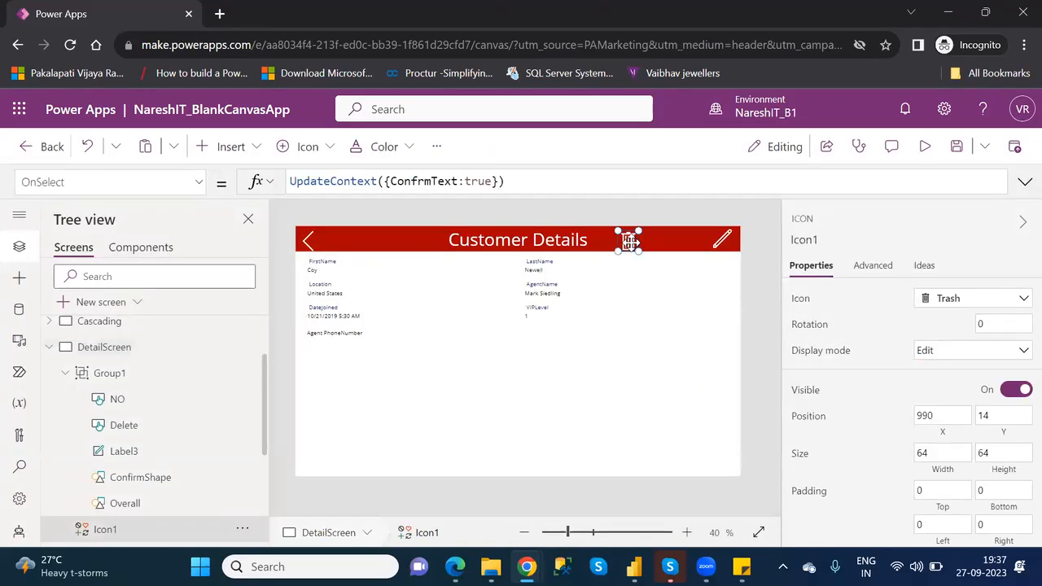
left_click(925, 145)
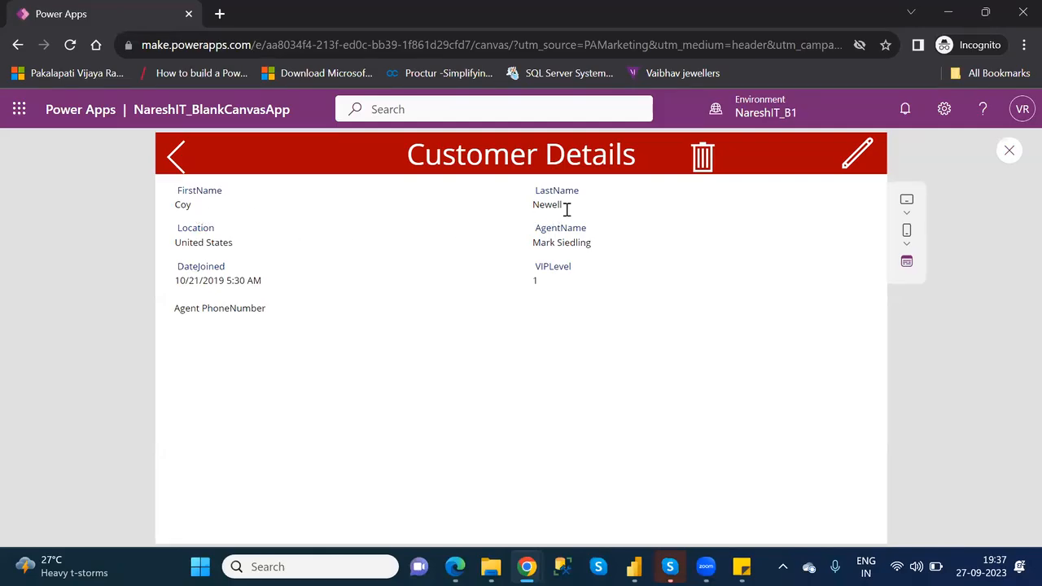
left_click(703, 159)
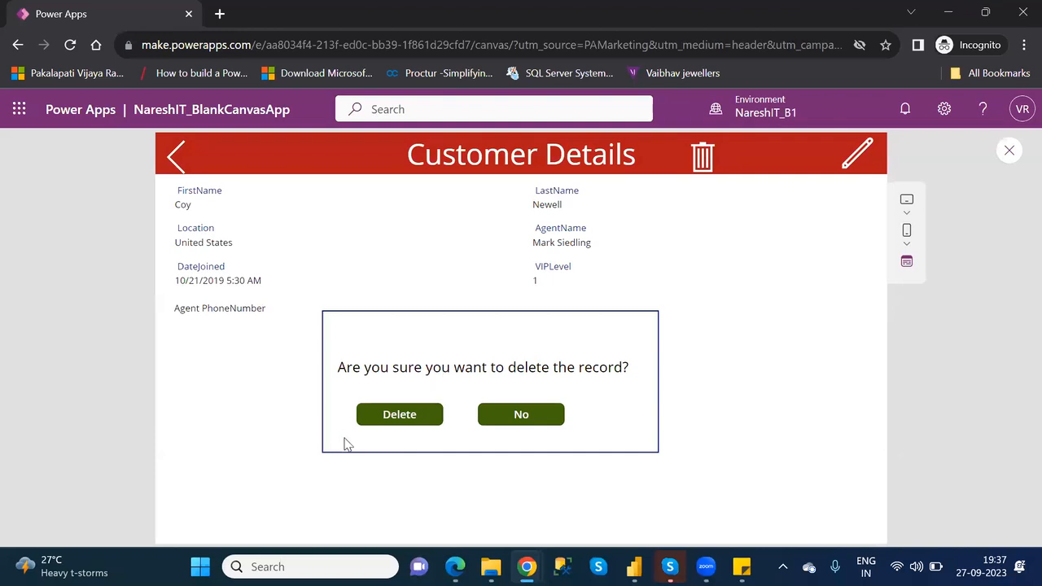
left_click(404, 417)
left_click(404, 418)
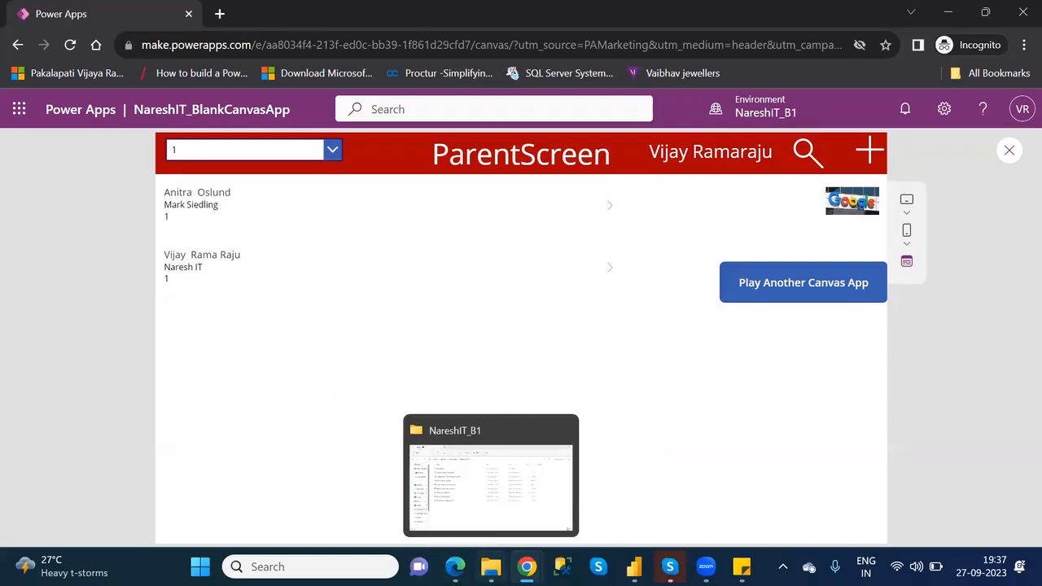
- Switch to File Explorer, open the Customers workbook from the personal OneDrive folder, examine its rows down to the last record, and close it
left_click(491, 566)
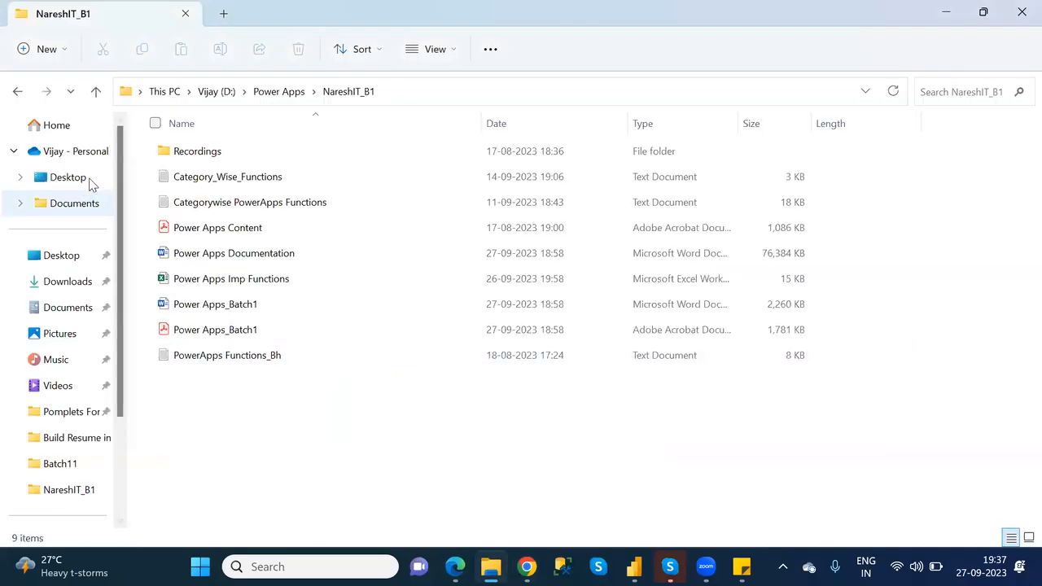
left_click(78, 152)
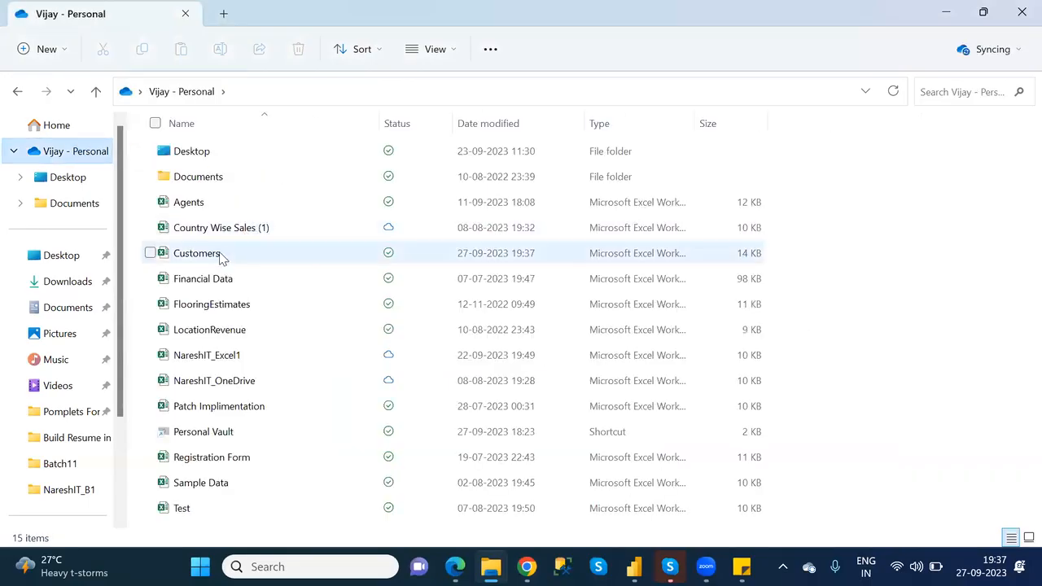
double_click(220, 257)
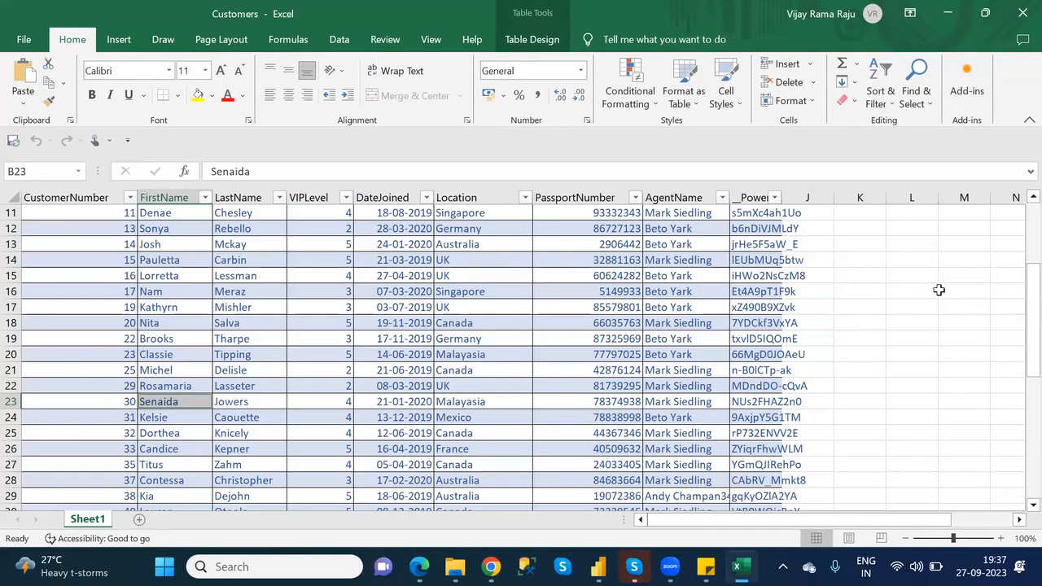
left_click_drag(1020, 316, 1016, 456)
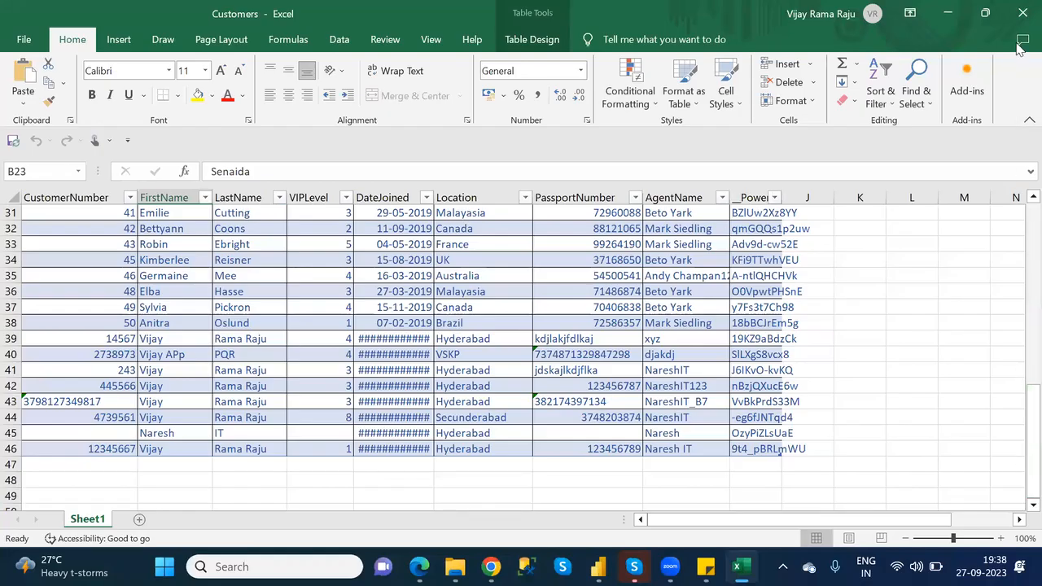
left_click(1021, 17)
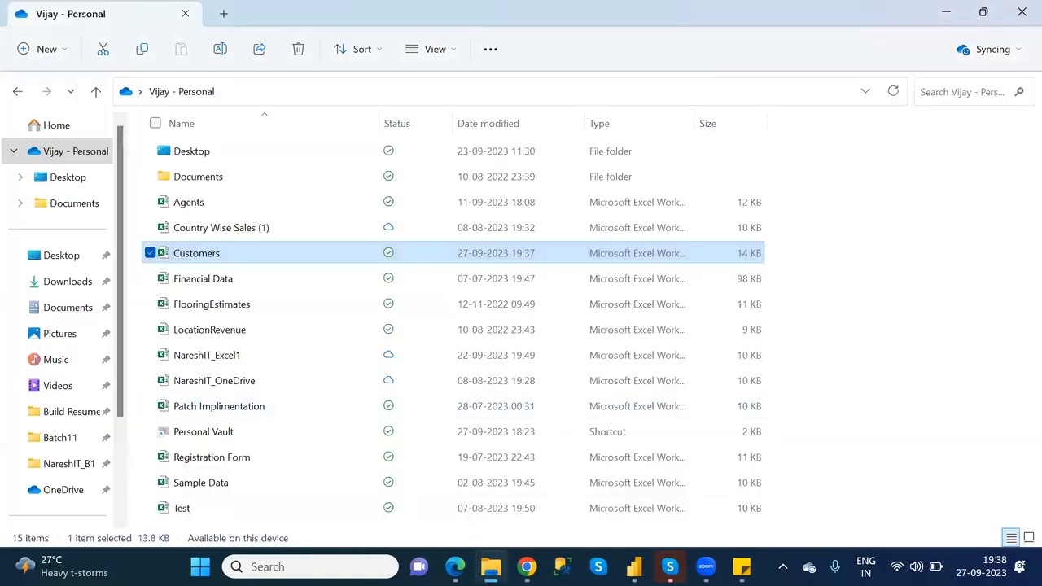
- Switch back to the Power Apps preview, open the first listed customer, test the trash icon and No button twice, and return to editing
mouse_move(527, 564)
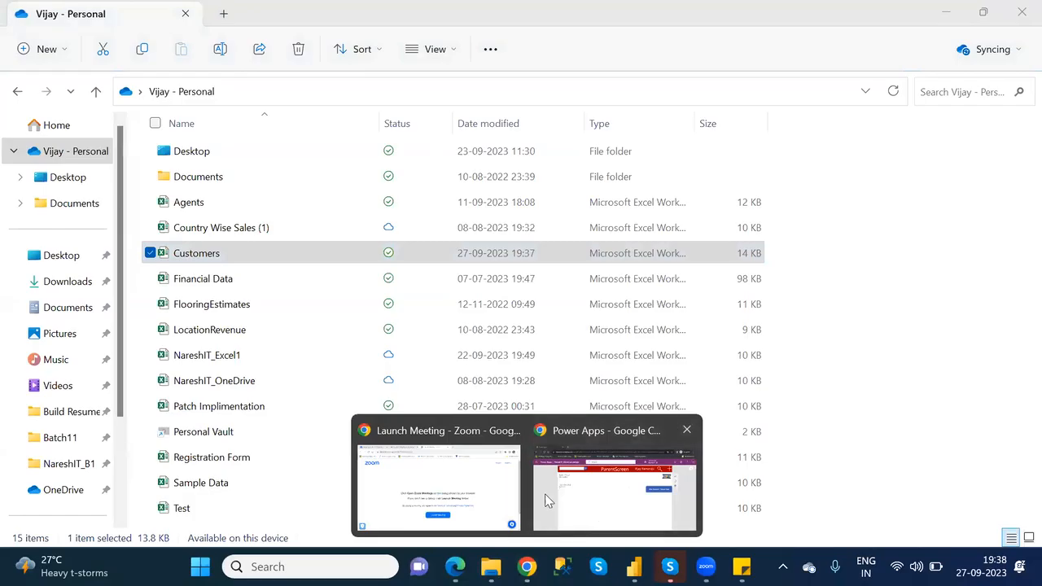
left_click(549, 500)
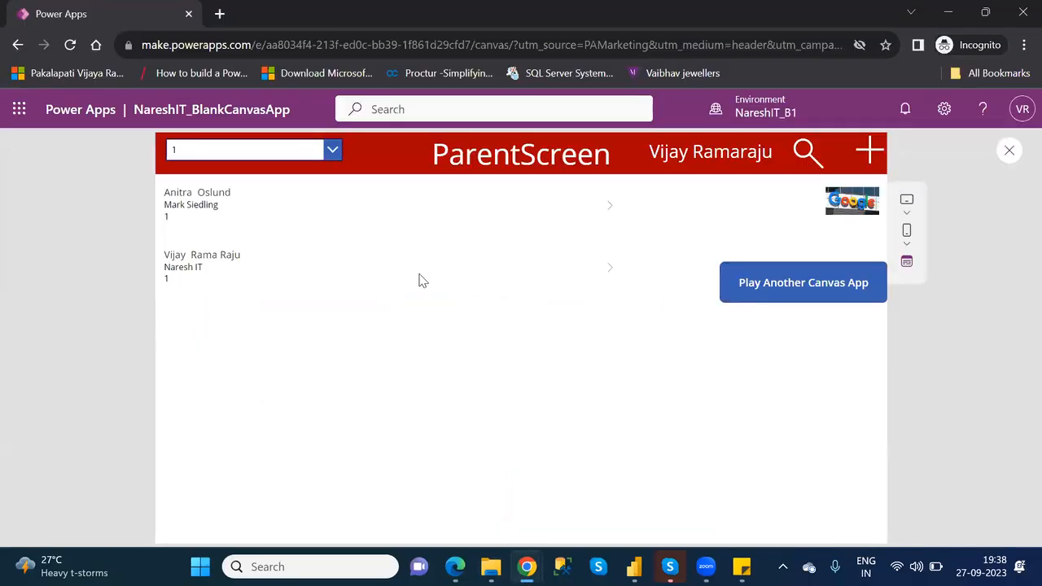
left_click(611, 210)
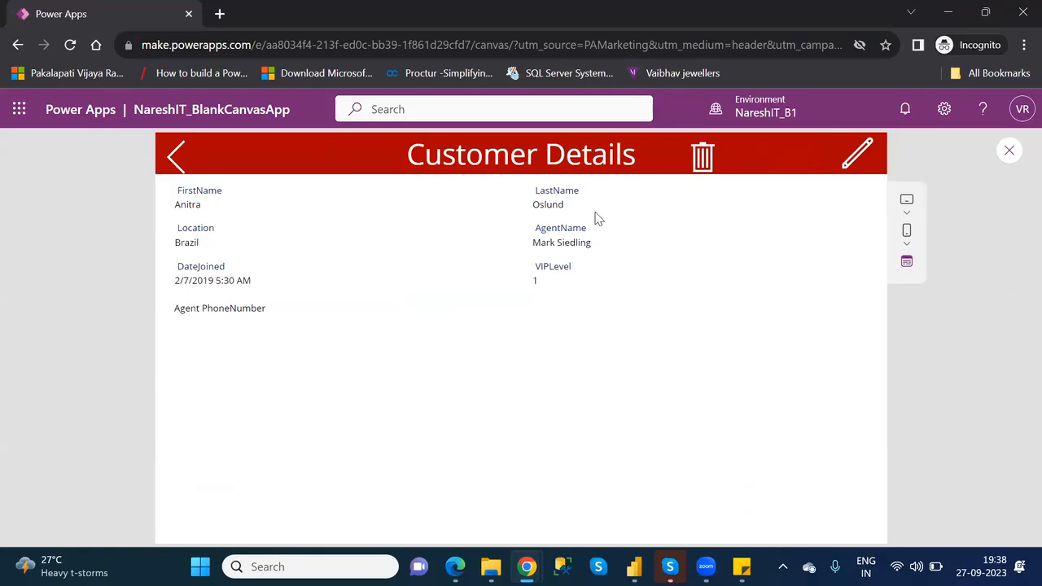
left_click(702, 157)
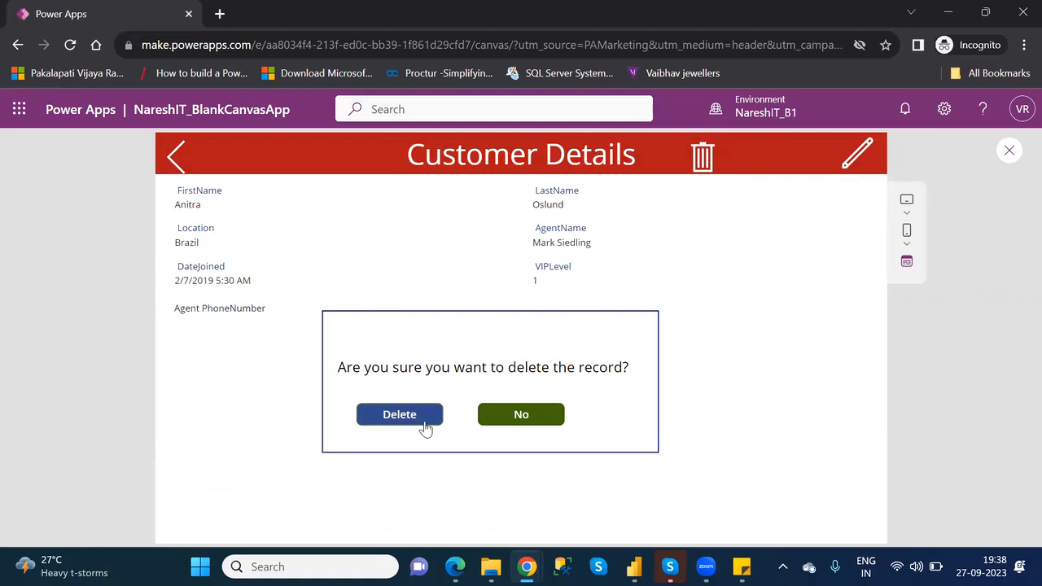
left_click(521, 417)
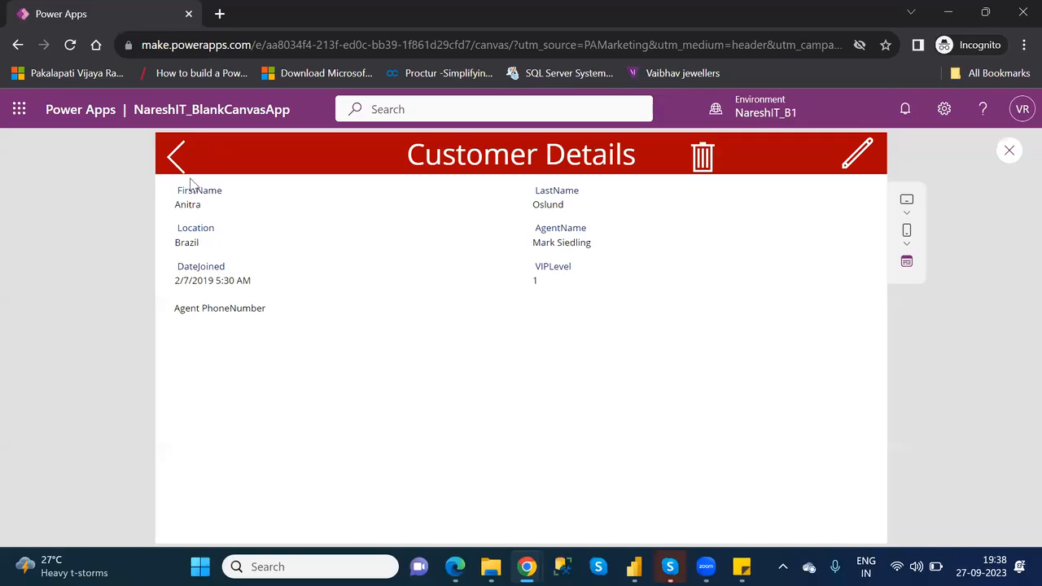
left_click(703, 159)
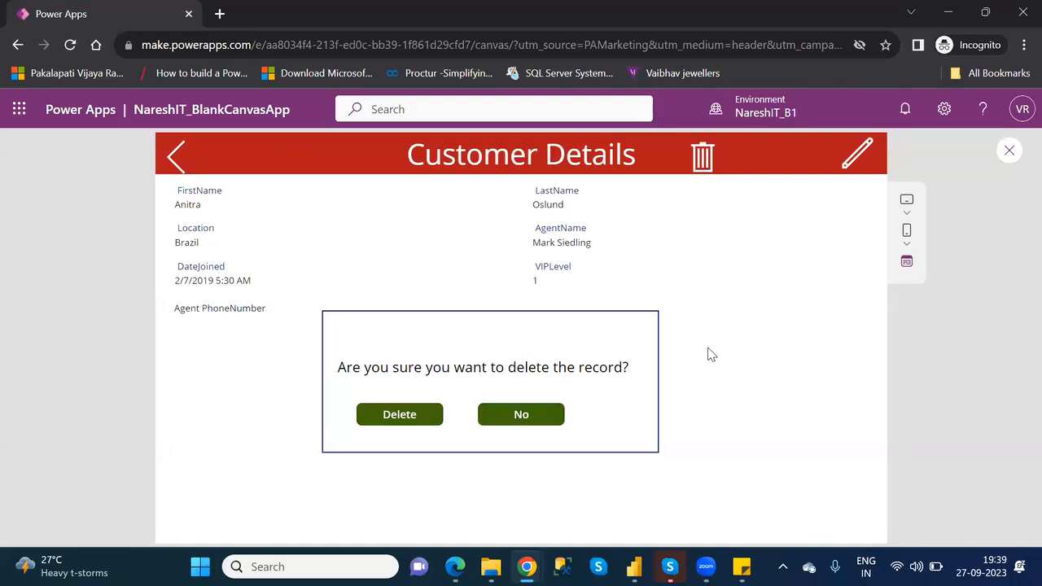
left_click(533, 414)
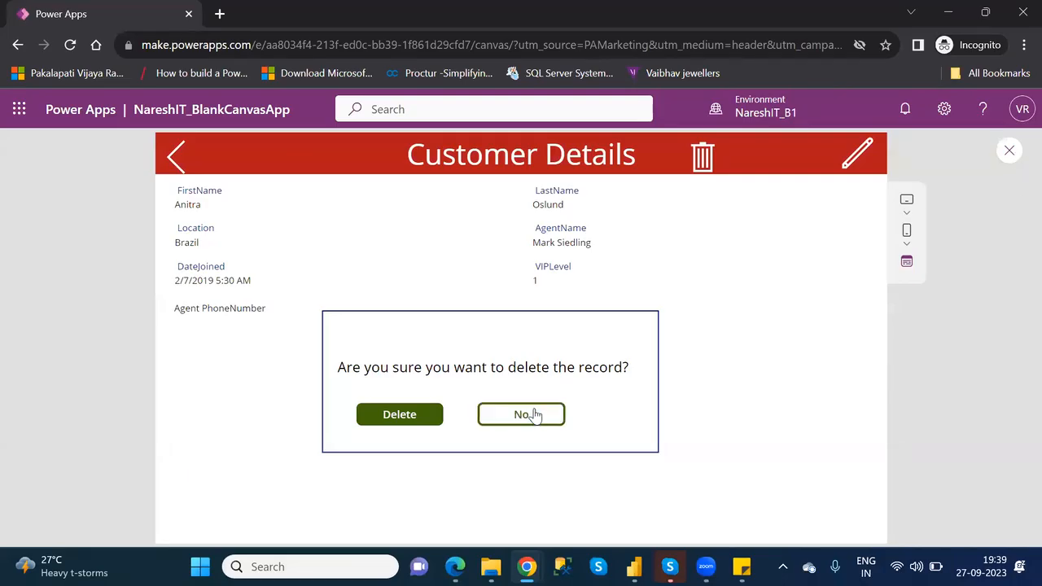
left_click(1009, 152)
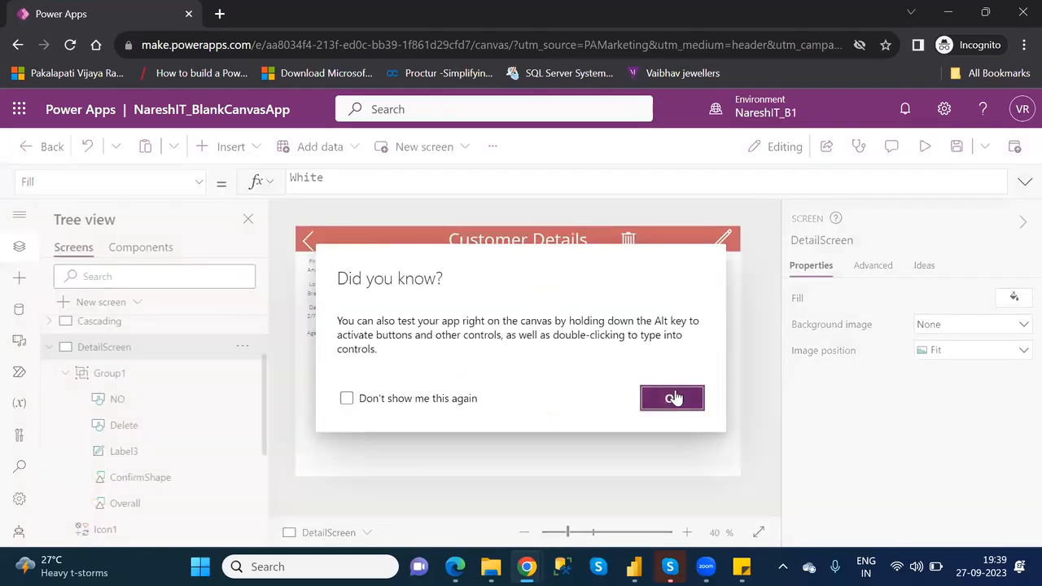
left_click(672, 398)
- Review the OnSelect formula of the trash icon and the Visible formula of Group1
left_click(630, 241)
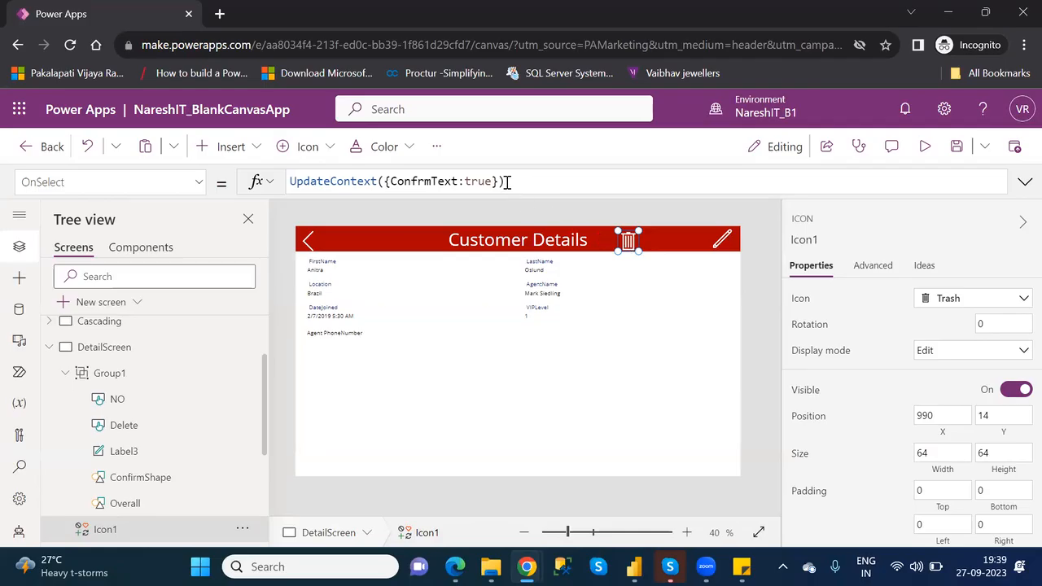
left_click_drag(506, 182, 377, 181)
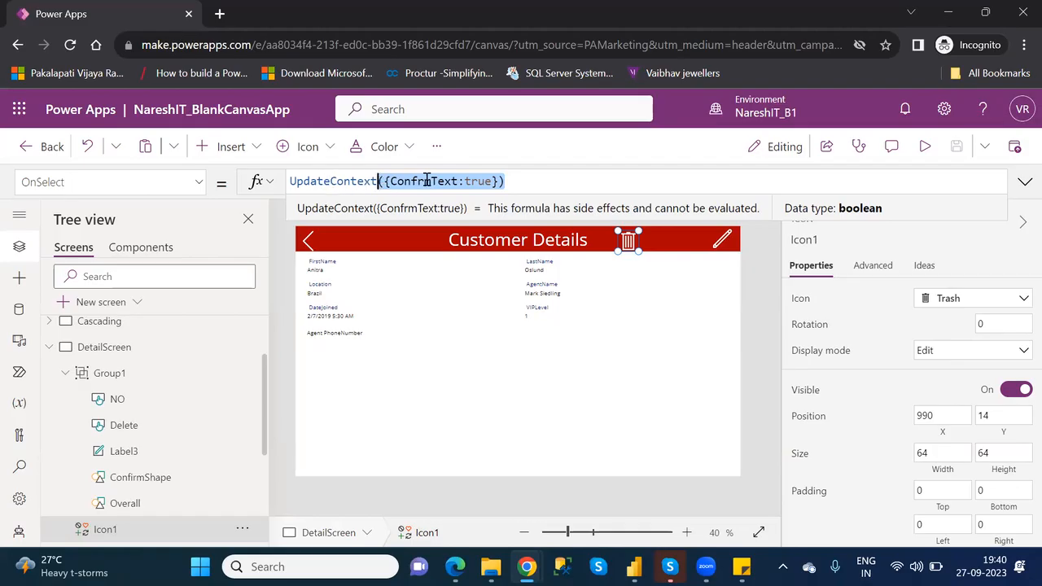
left_click(483, 183)
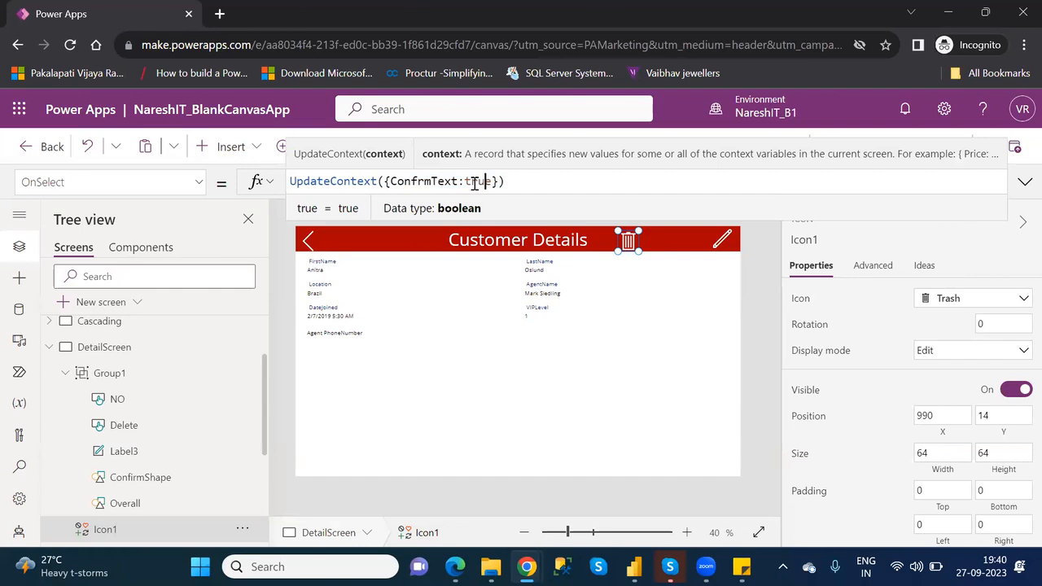
left_click(122, 375)
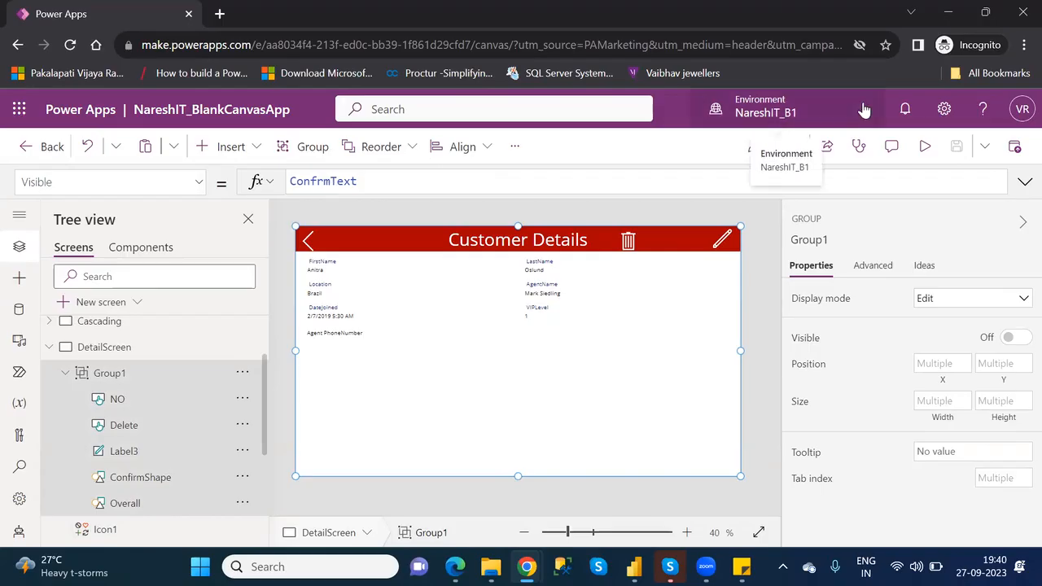
- Preview the app, bring up the delete confirmation popup with the trash icon, and exit the preview
left_click(922, 146)
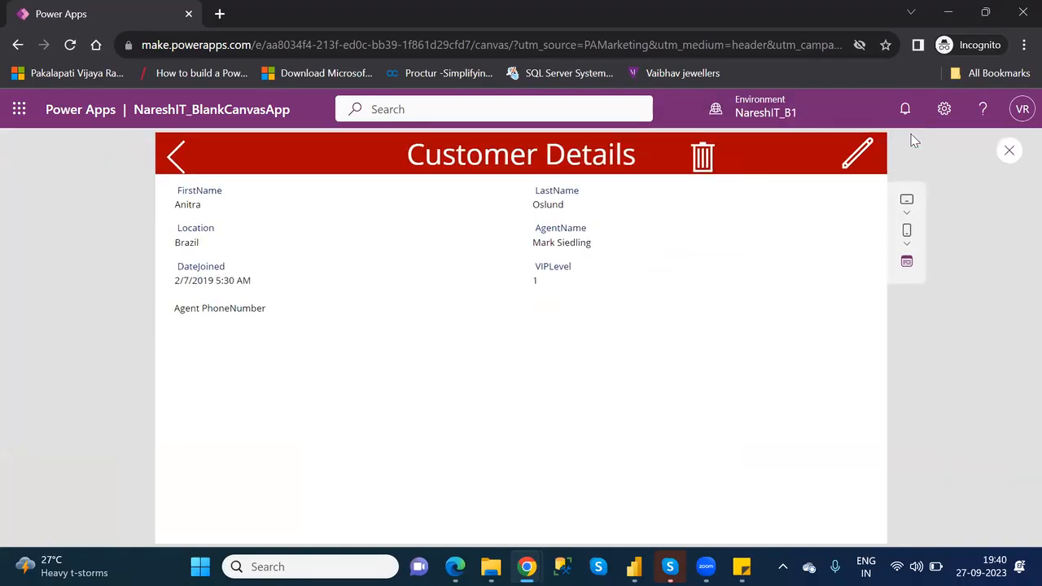
left_click(705, 160)
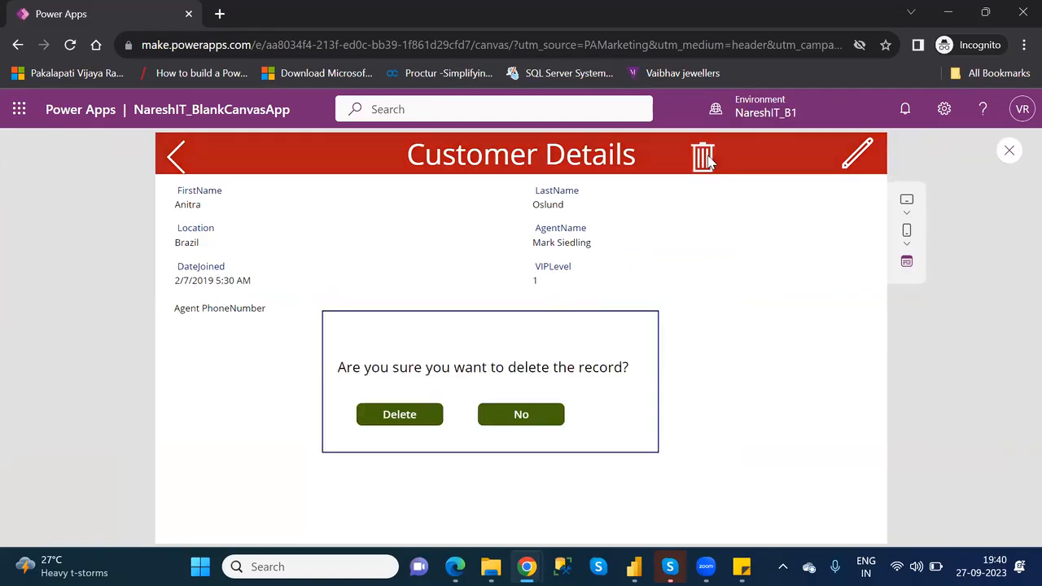
left_click(1011, 151)
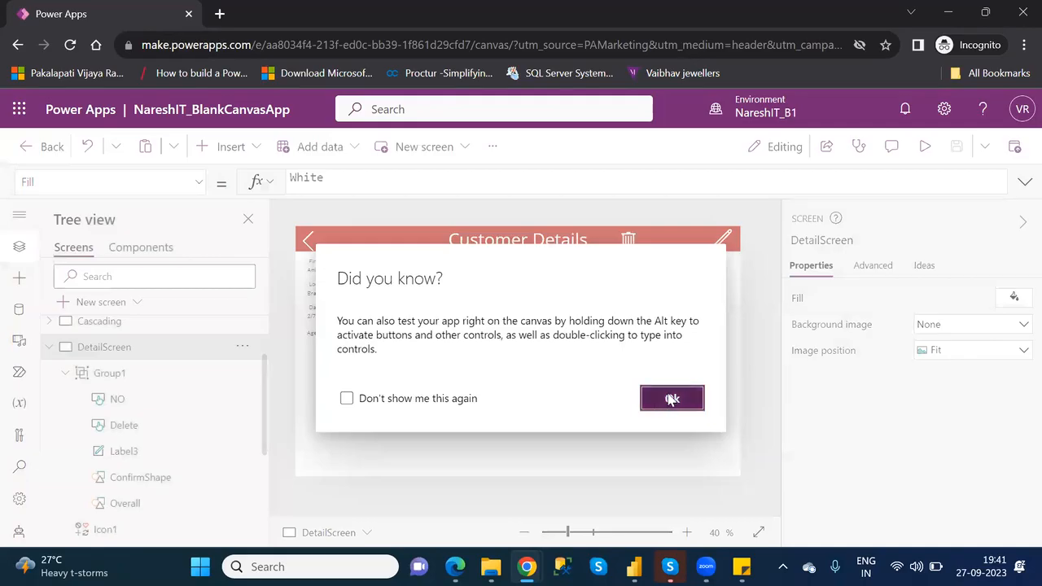
- Dismiss the canvas testing tip and review the OnSelect formulas of the Delete and No buttons in the confirmation popup
left_click(671, 399)
left_click(444, 398)
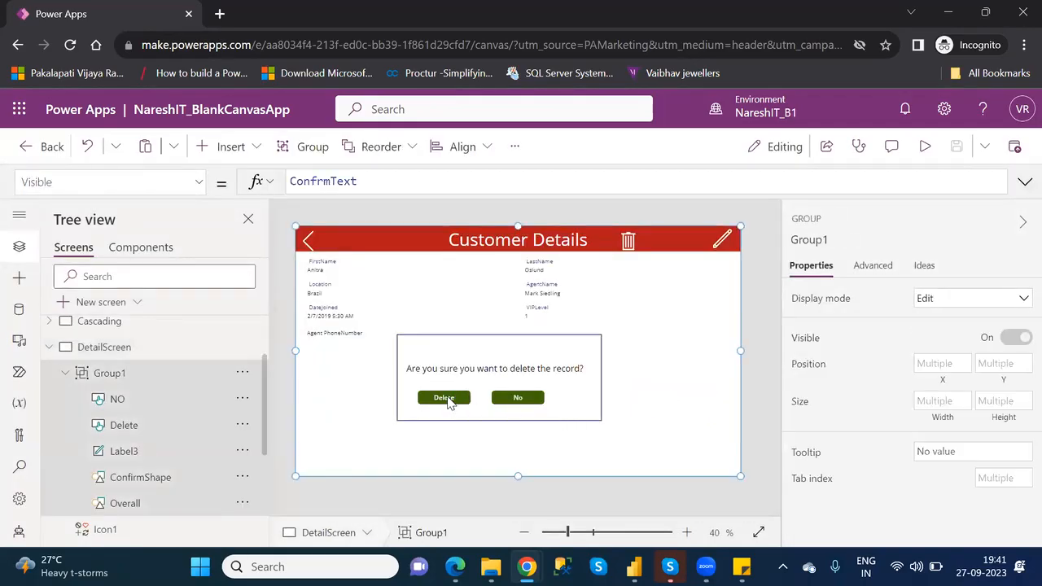
left_click(447, 399)
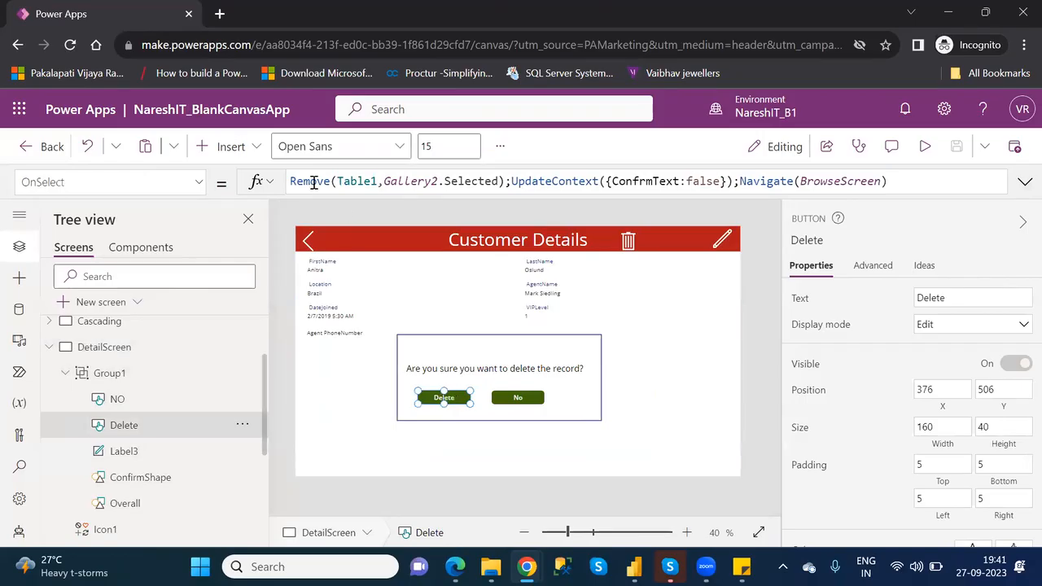
left_click_drag(506, 182, 291, 182)
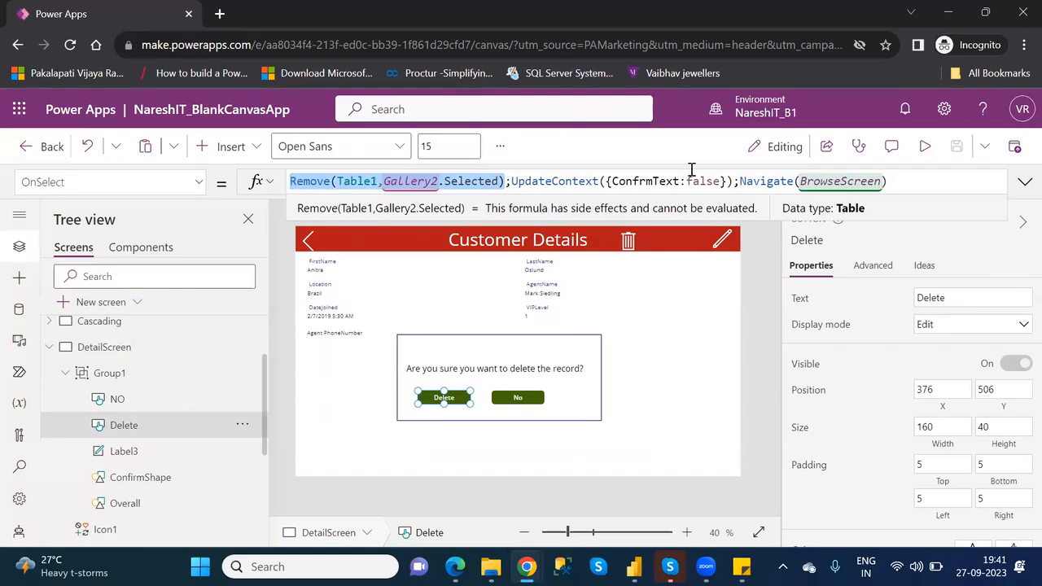
left_click(706, 181)
double_click(706, 181)
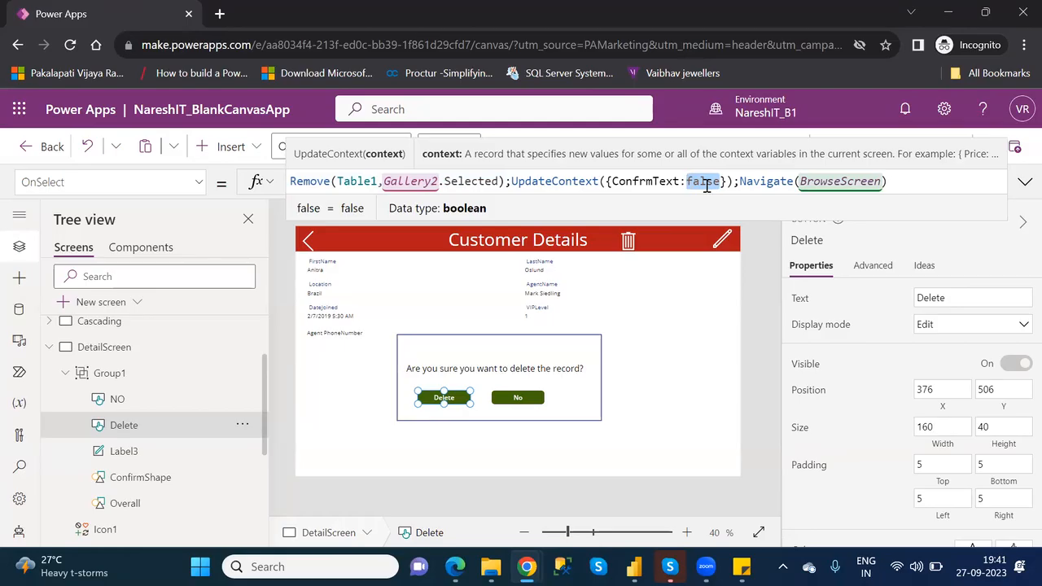
left_click(530, 399)
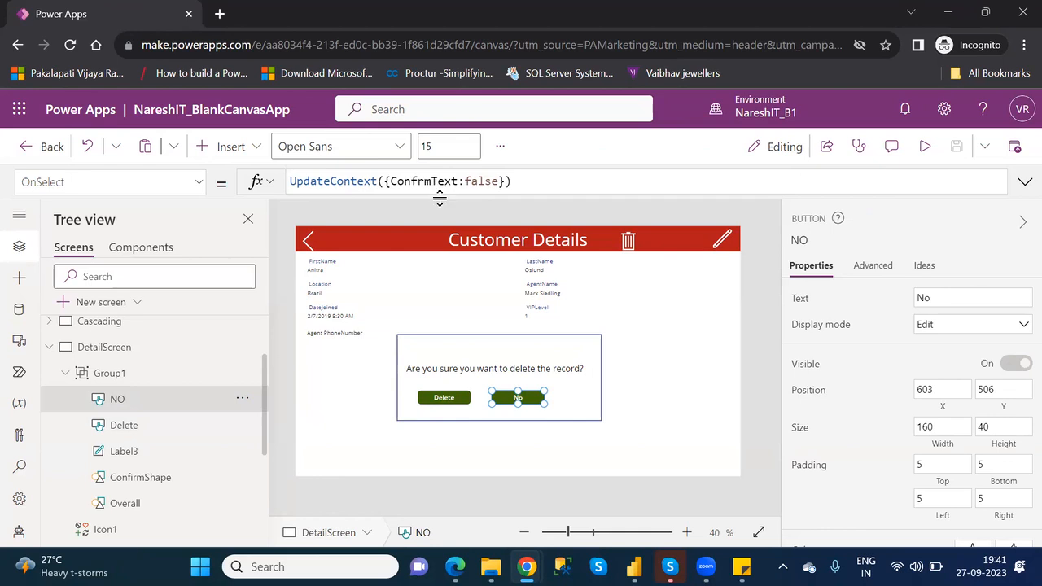
left_click(445, 401)
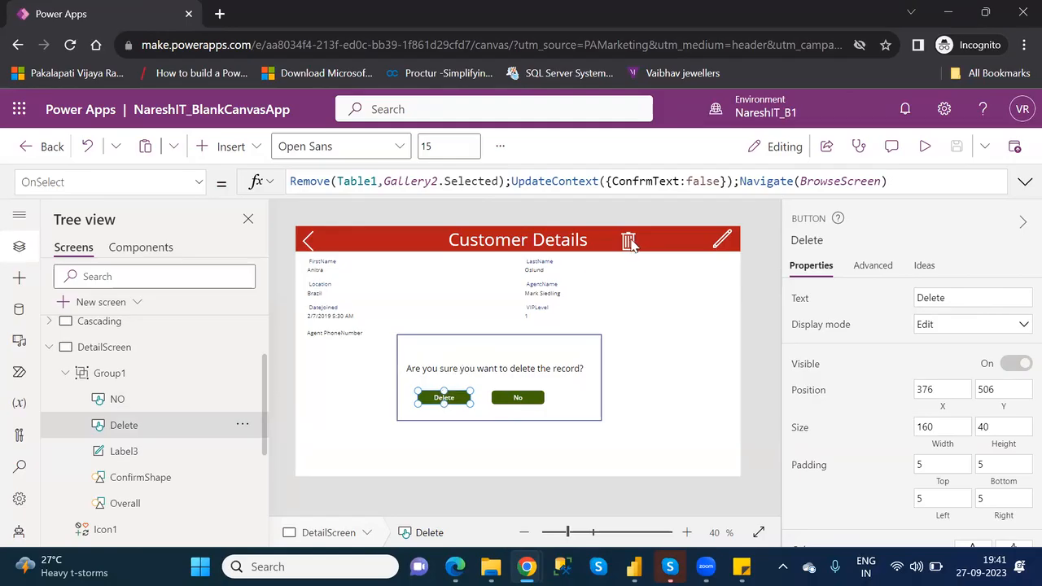
- Check which object covers the trash icon while the popup is shown, and review the Visible formula of Group1
left_click(629, 240)
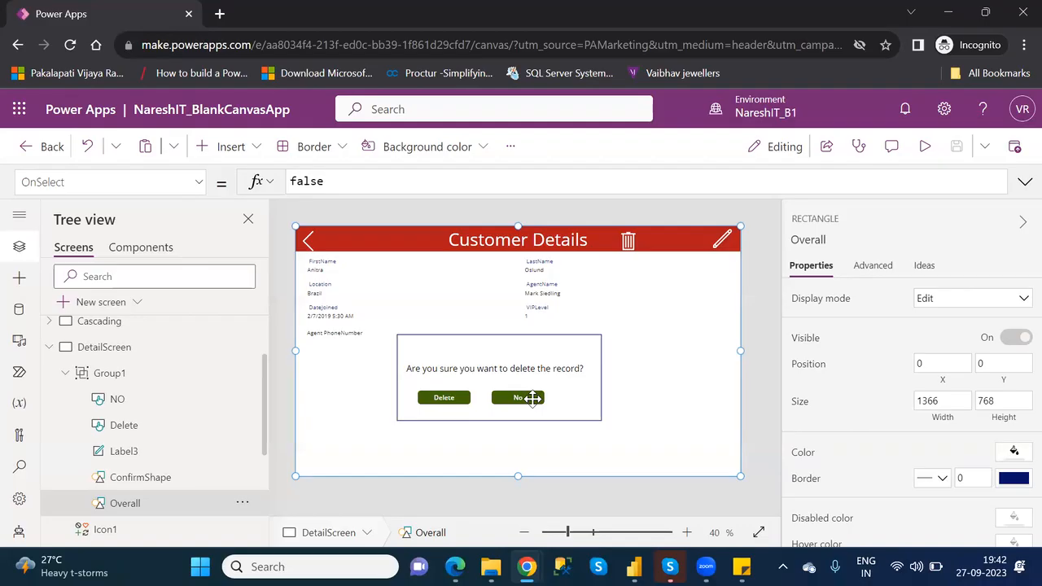
left_click(118, 380)
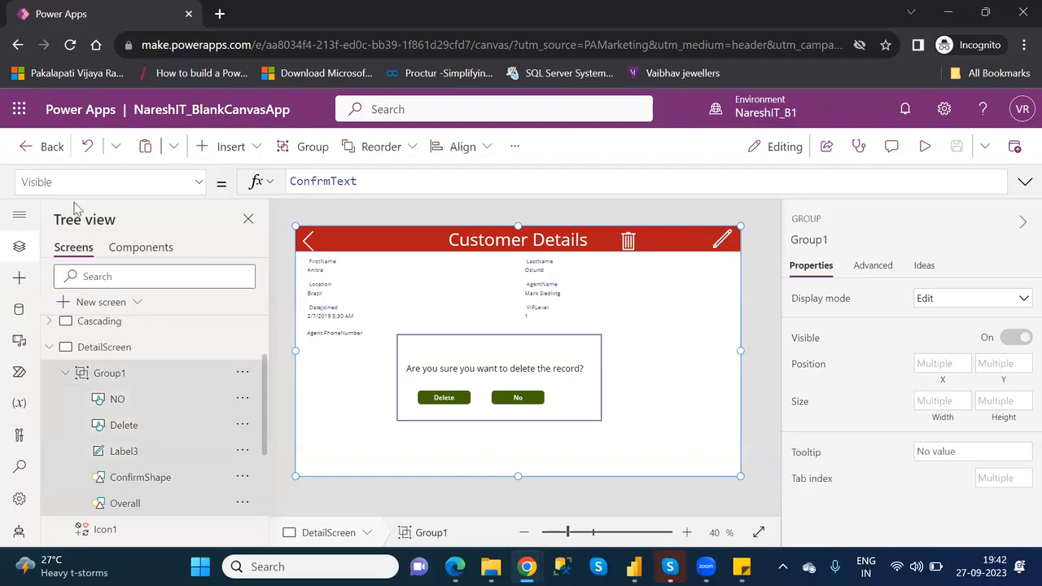
double_click(346, 180)
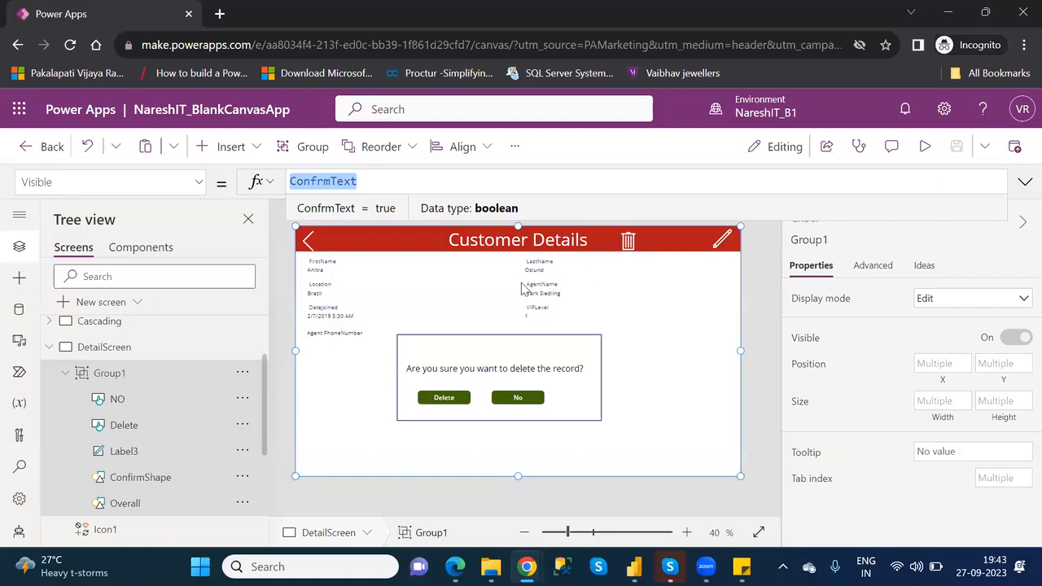
- Examine the custom color settings of the Overall rectangle, and inspect the ConfirmShape rectangle and the Label3 text
left_click(136, 503)
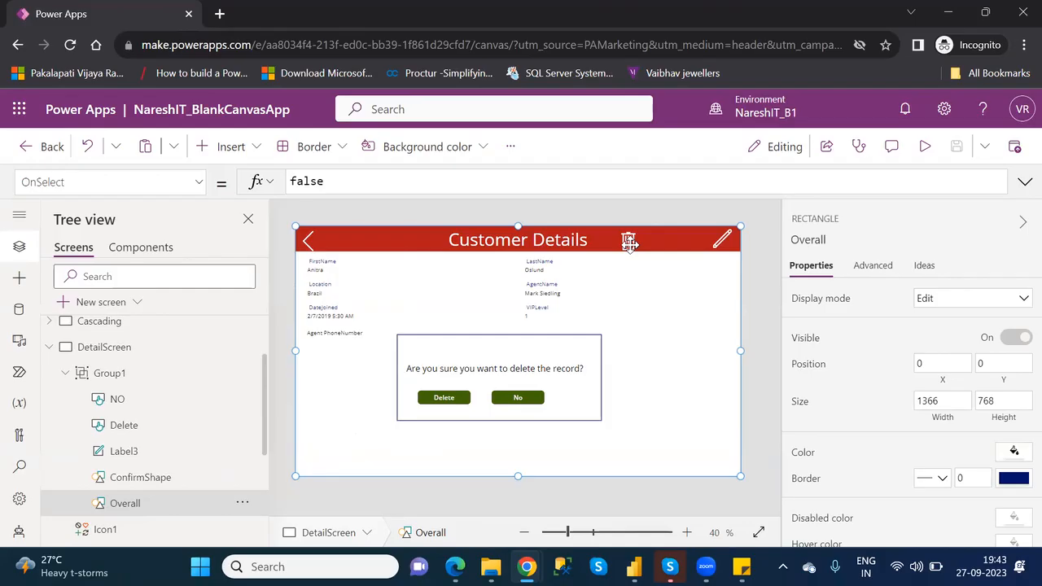
left_click(1014, 452)
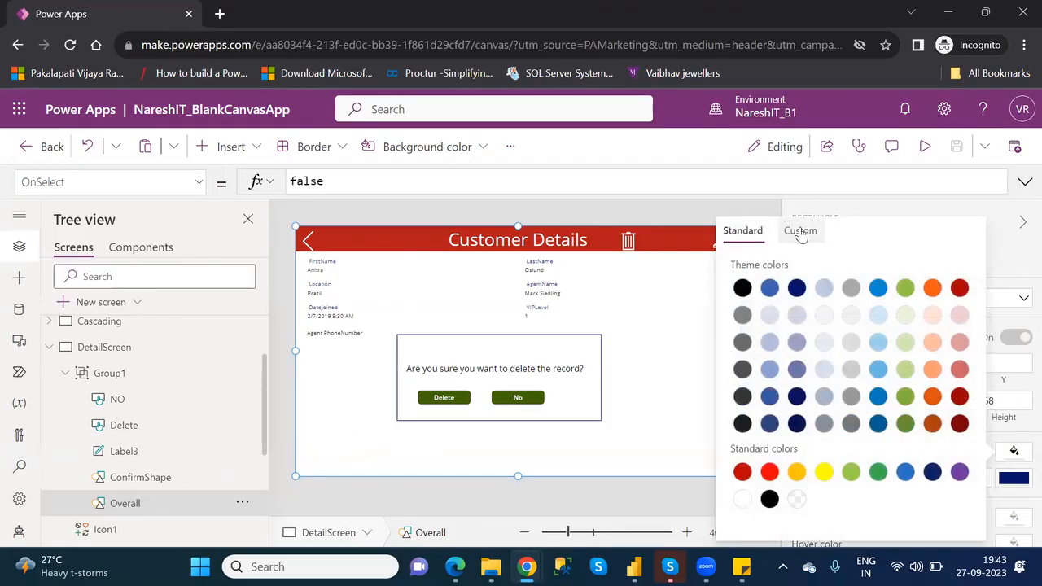
left_click(802, 231)
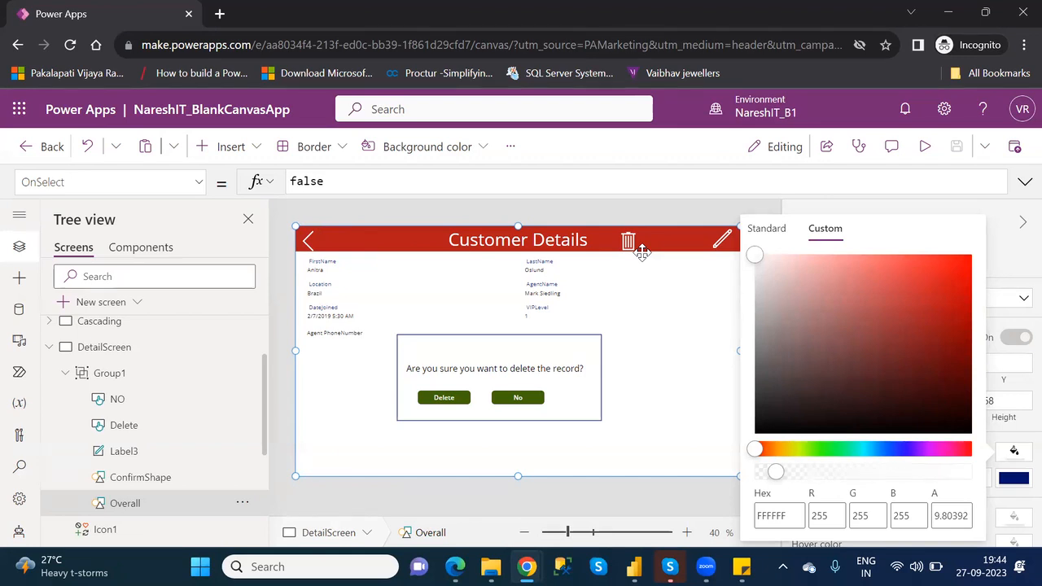
left_click(669, 304)
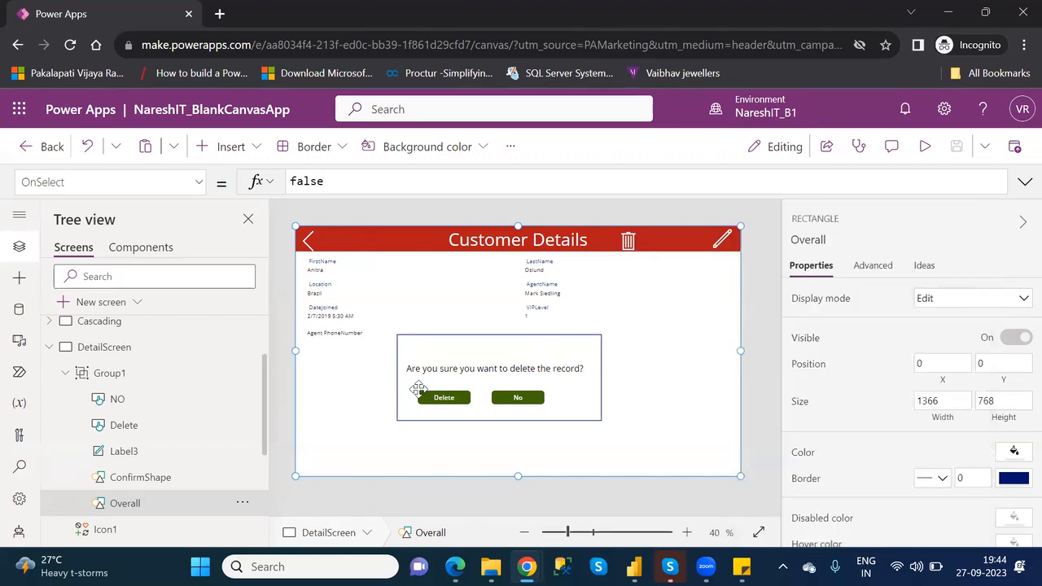
left_click(140, 478)
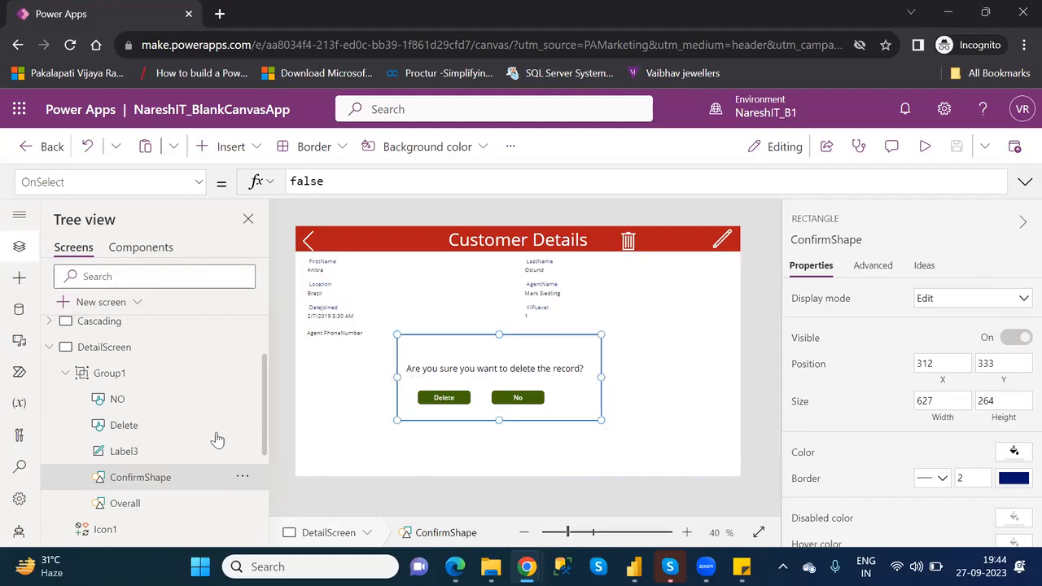
left_click(124, 450)
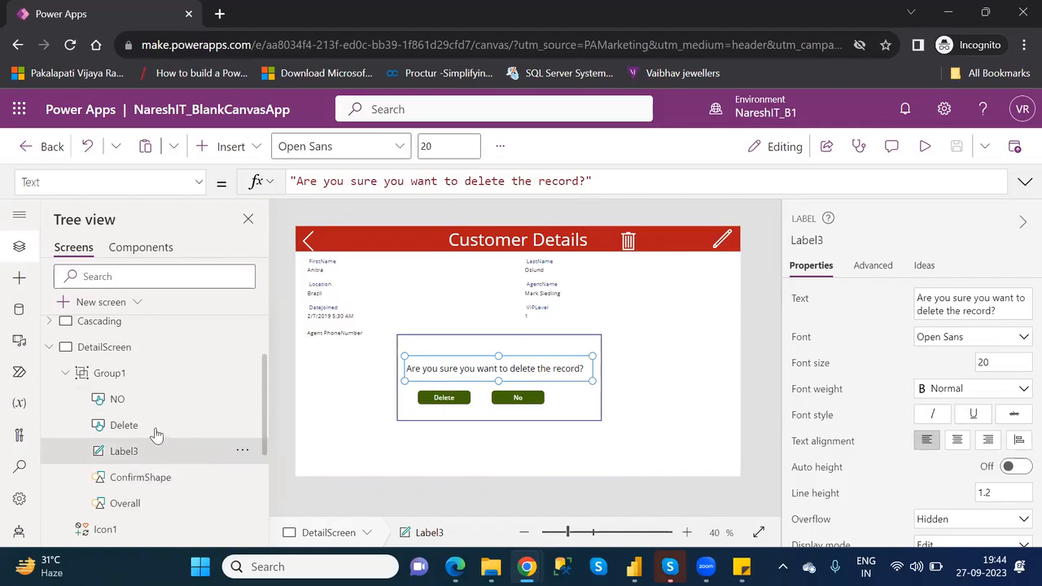
- Review the Remove and UpdateContext parts of the Delete button's OnSelect formula, and compare the No button's OnSelect formula
left_click(124, 425)
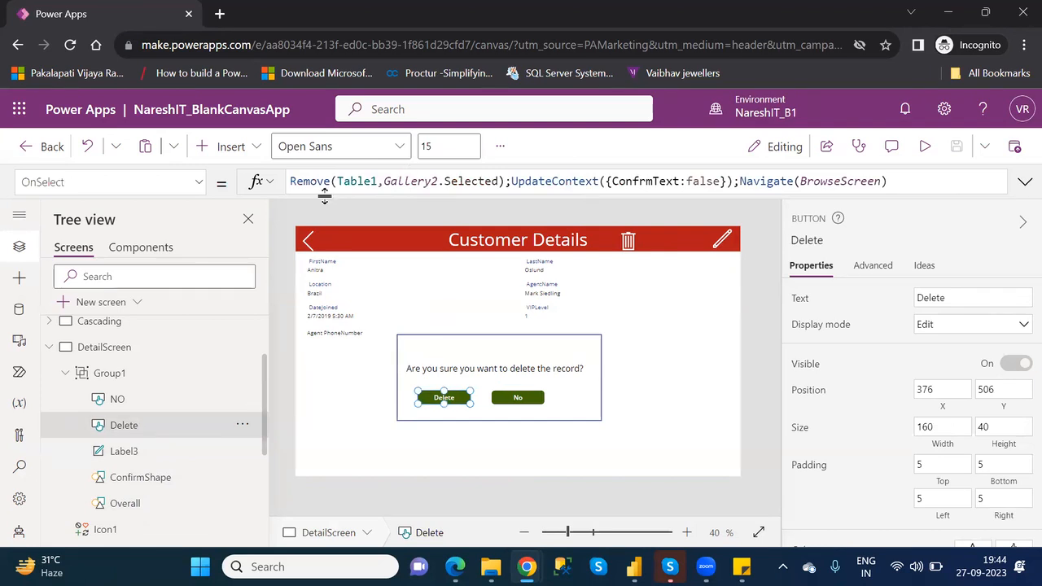
left_click_drag(511, 181, 285, 181)
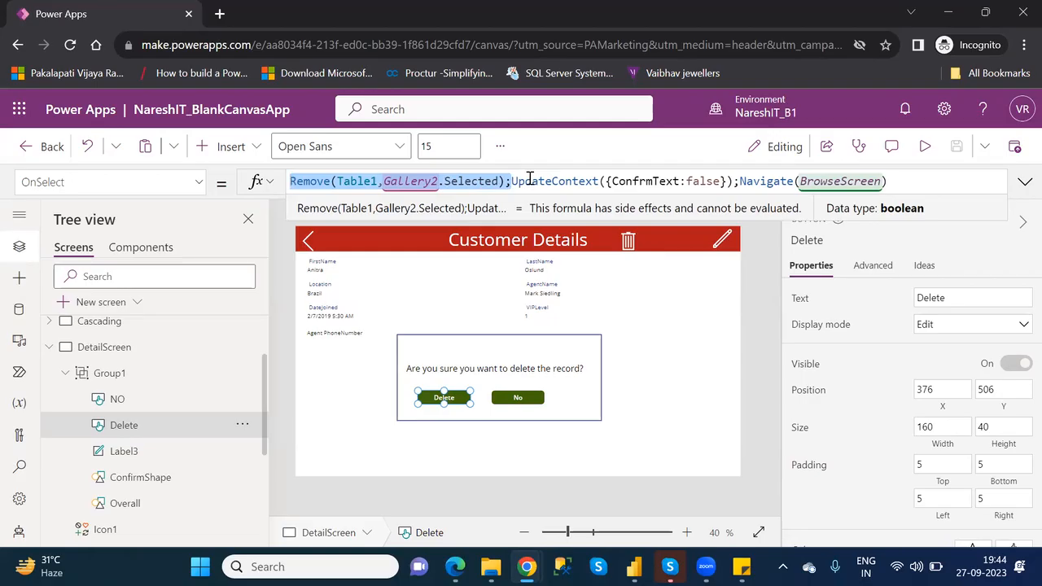
left_click(529, 180)
left_click_drag(511, 180, 734, 181)
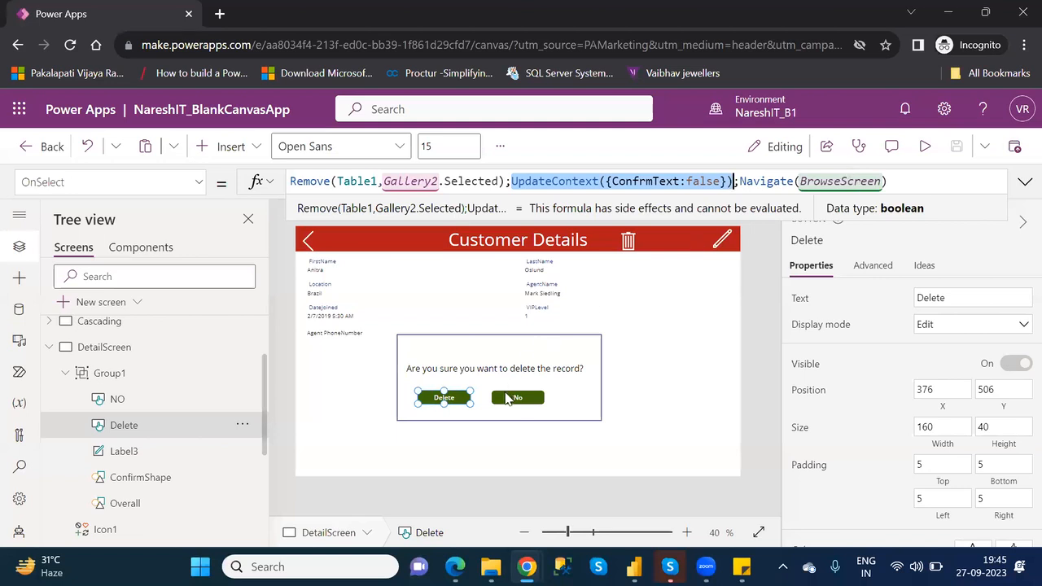
left_click(508, 398)
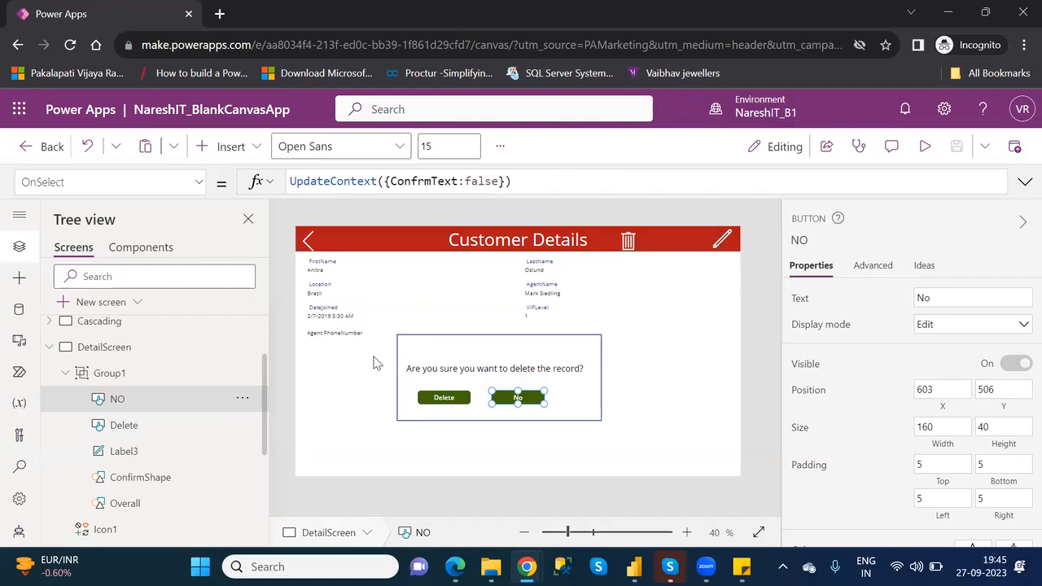
- Review the ConfrmText variable in Group1's Visible formula and leave the formula unchanged
left_click(129, 373)
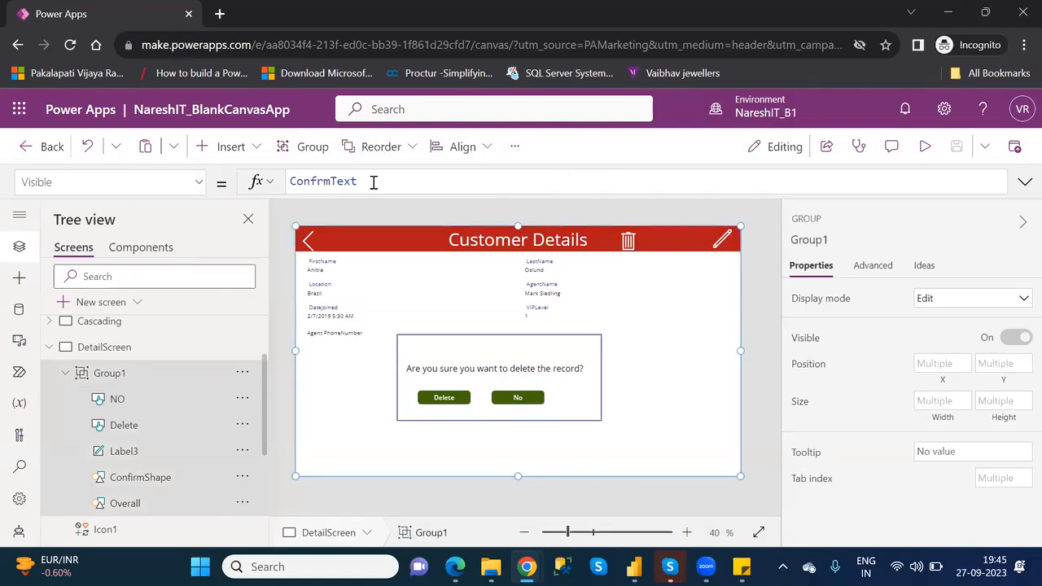
double_click(338, 183)
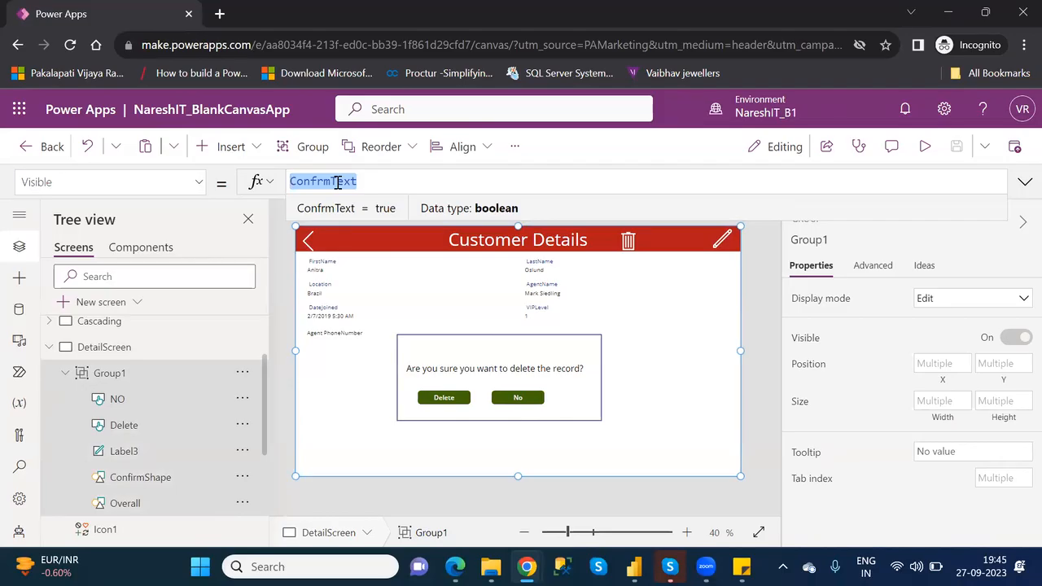
left_click(452, 20)
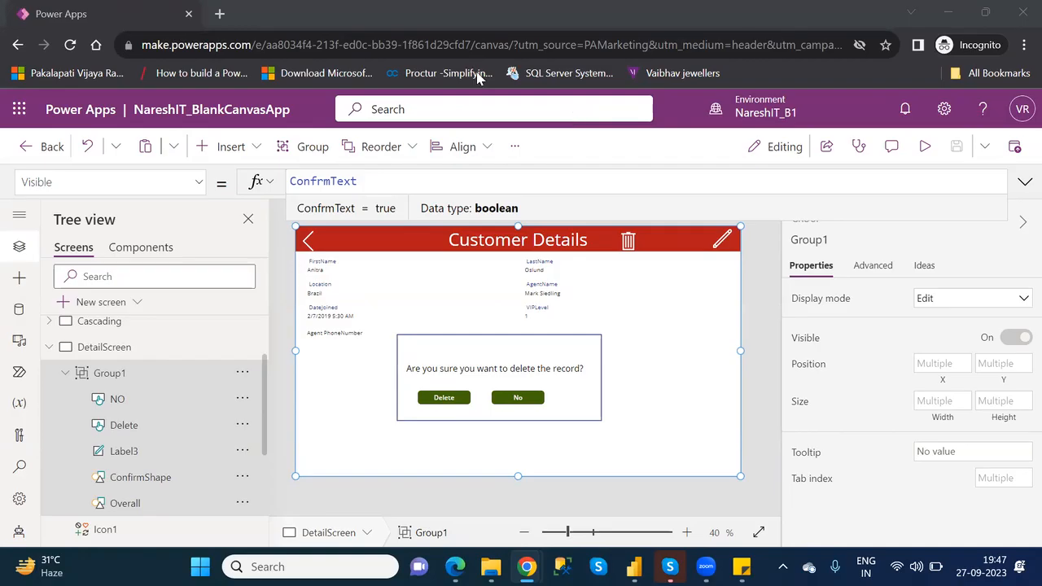
- Publish this version of NareshIT_BlankCanvasApp and leave the app editor
left_click(1013, 149)
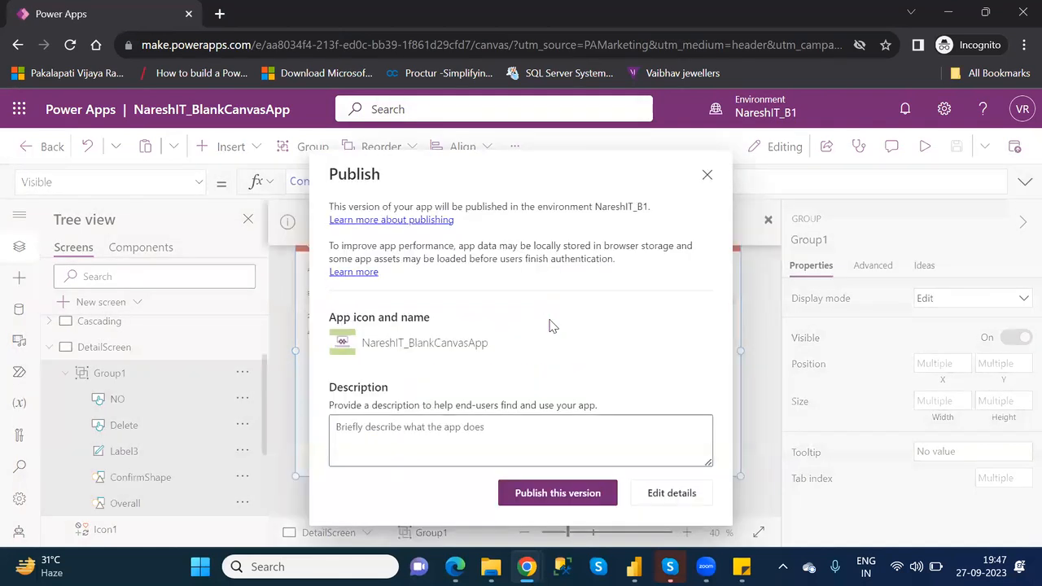
left_click(572, 493)
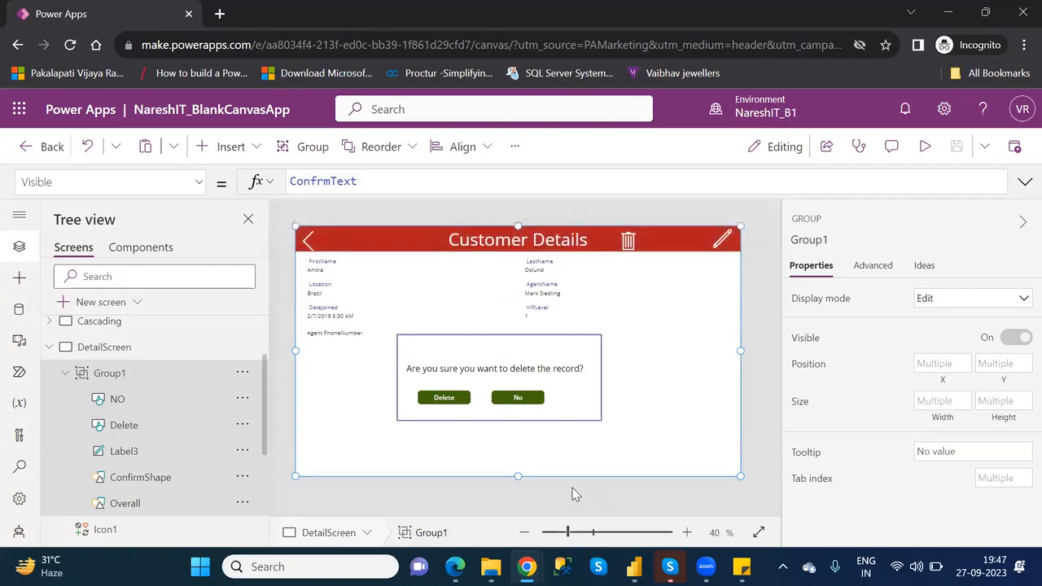
left_click(46, 150)
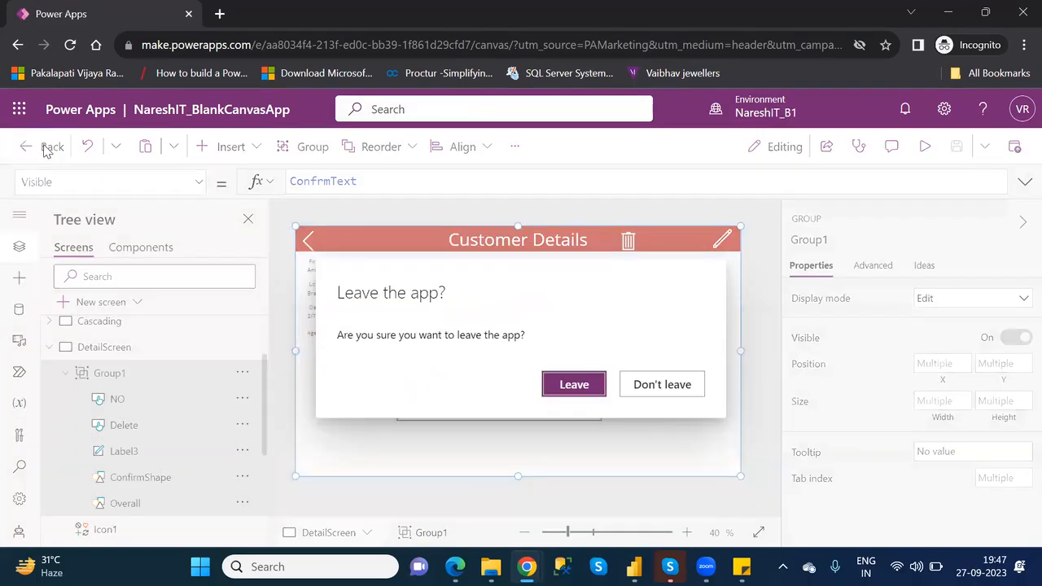
left_click(574, 385)
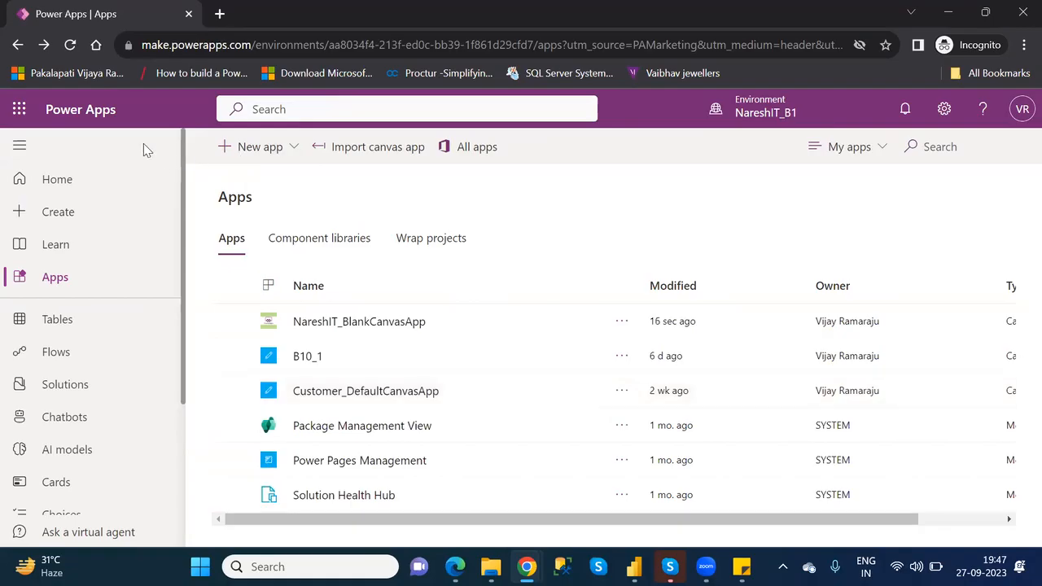
- Look through the Home, Create, Apps, and Learn pages, including the Learn courses, and open the Tables page
left_click(75, 182)
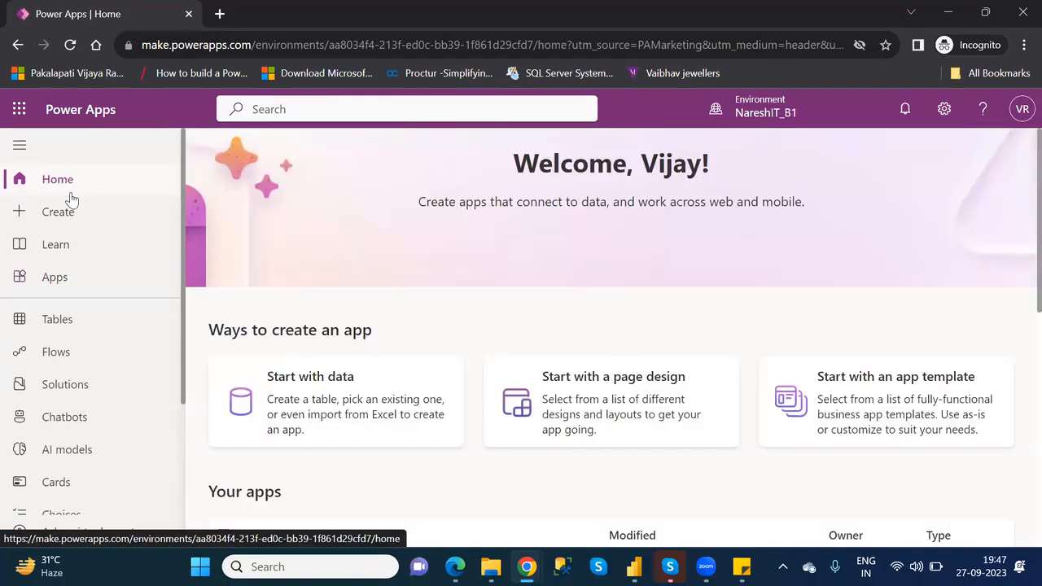
left_click(72, 215)
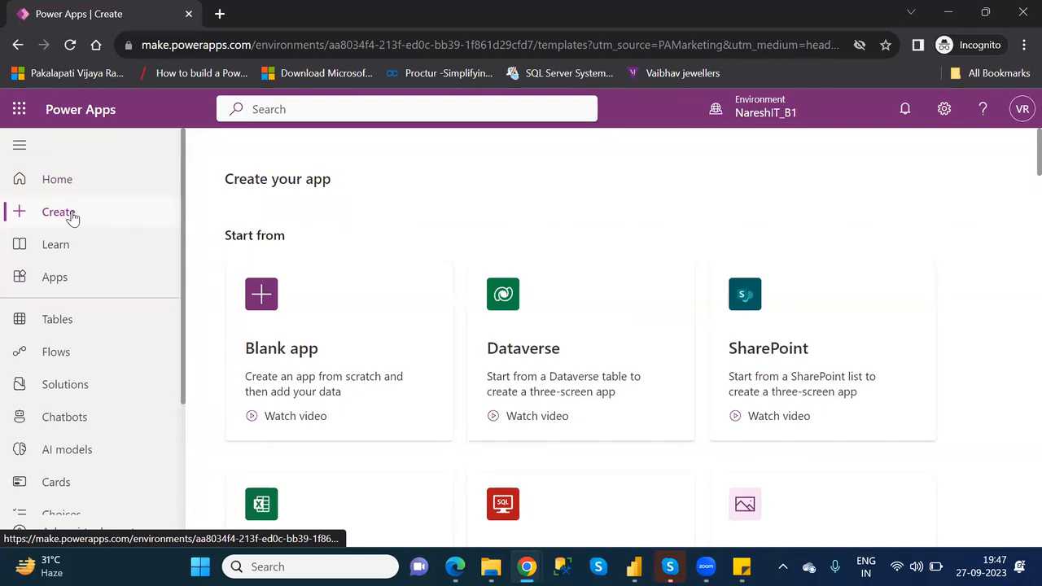
left_click(73, 280)
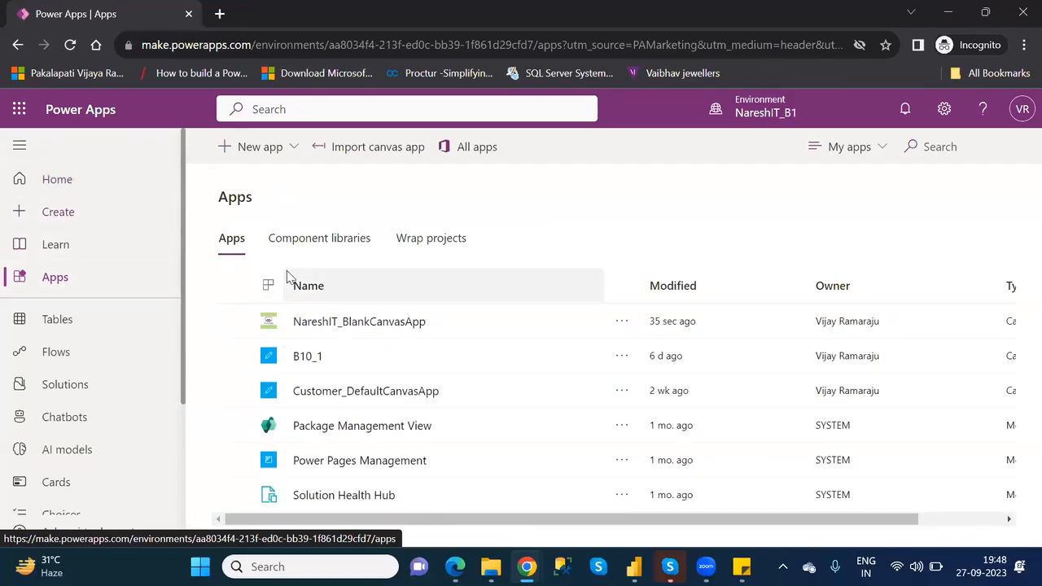
left_click(68, 250)
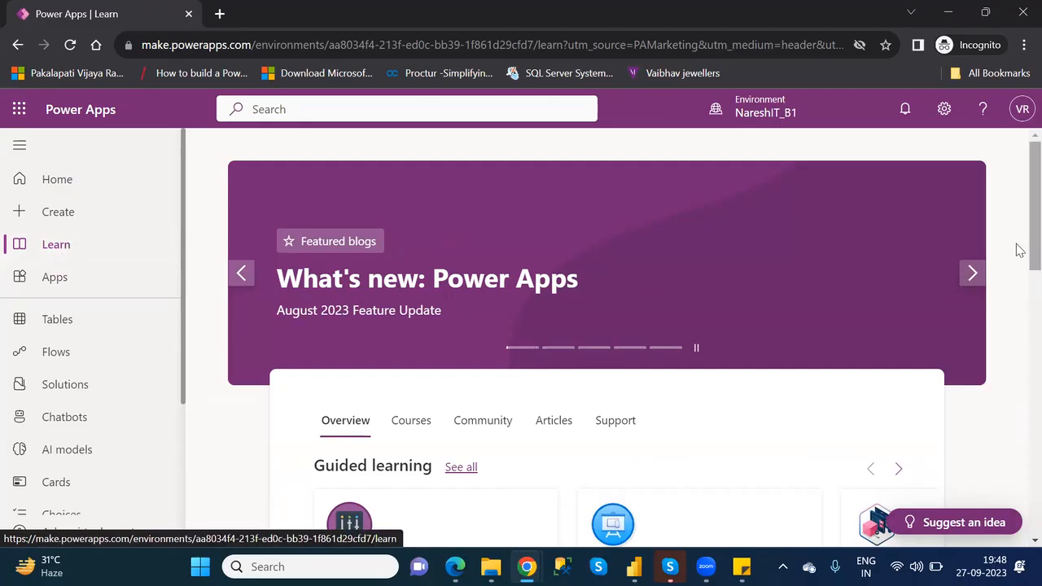
scroll(1018, 284, "down", 2)
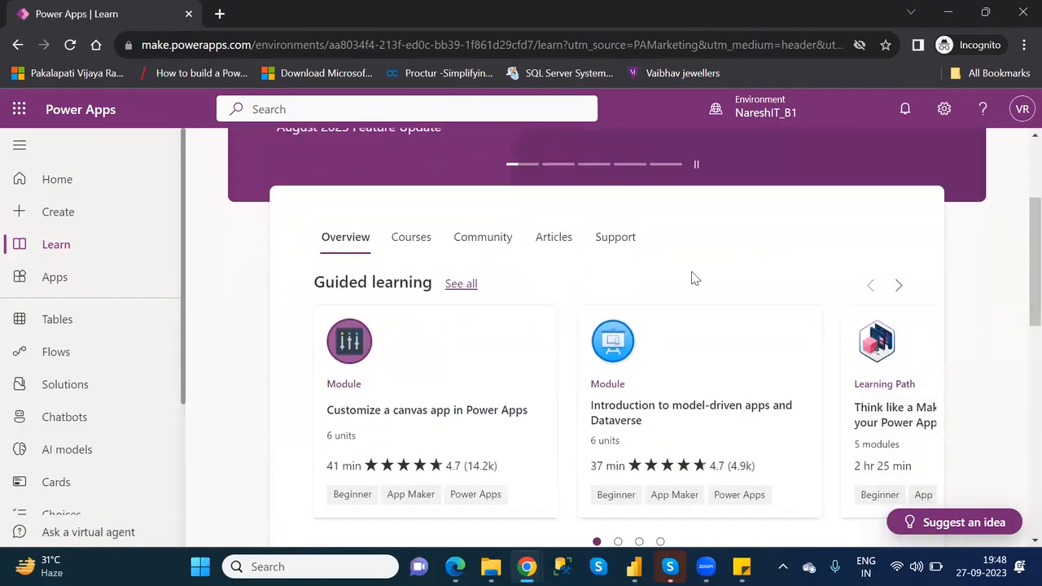
left_click(410, 242)
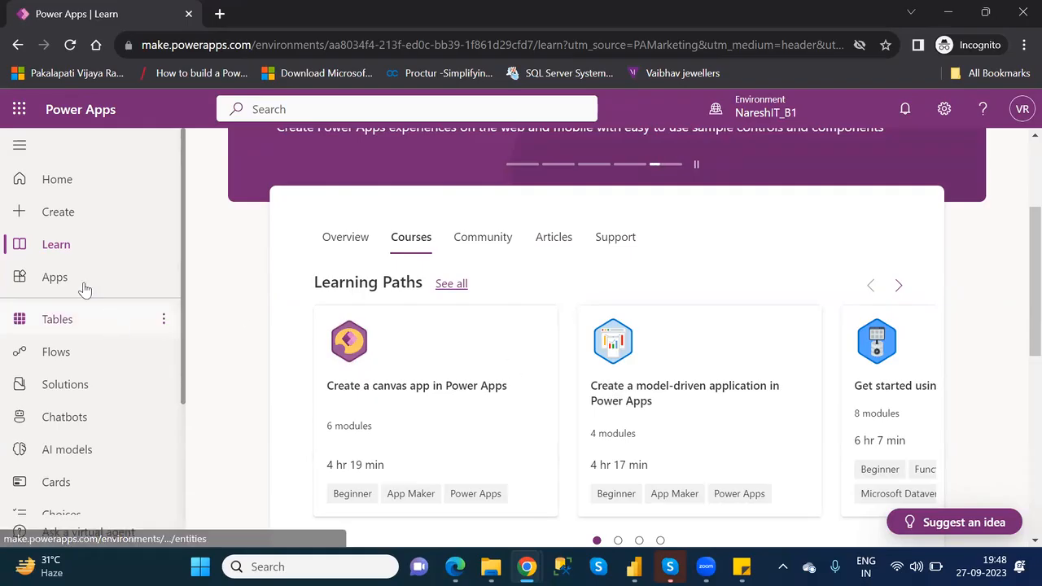
left_click(70, 325)
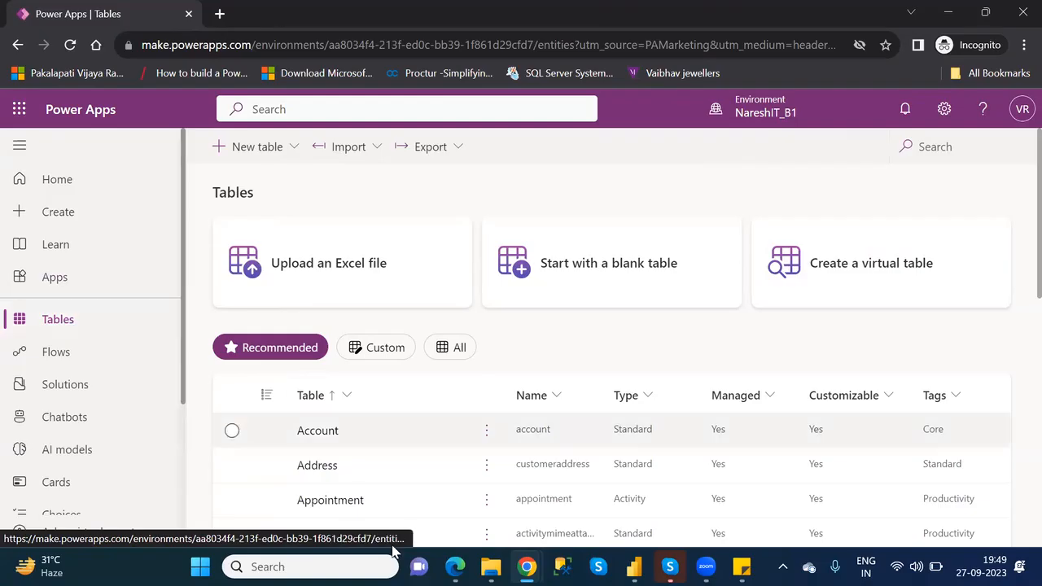
- Switch to Power BI Desktop, dismiss the save dialog, look at the Dataverse data source, and switch back to Power Apps
left_click(634, 567)
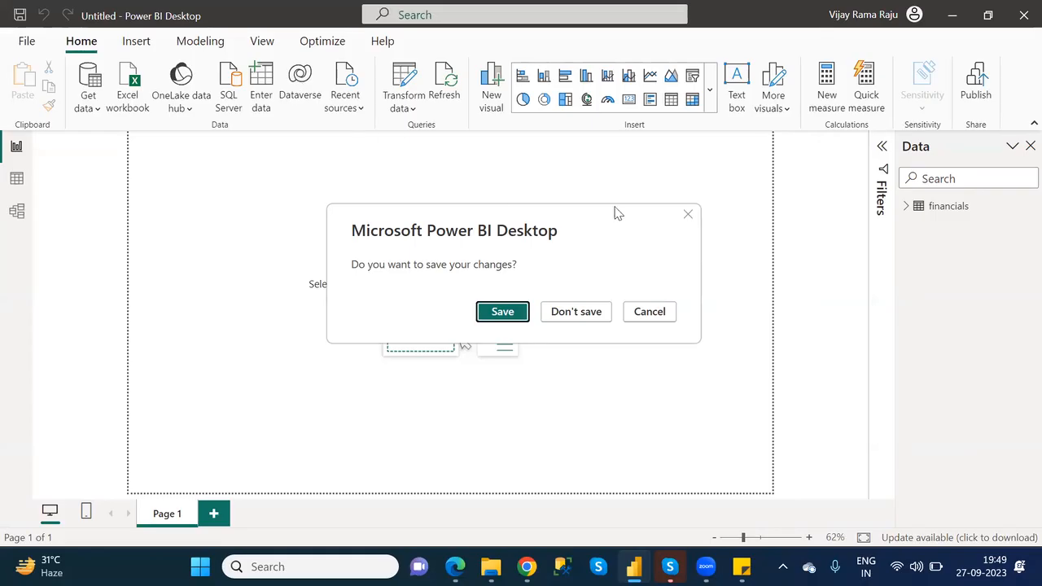
left_click(688, 216)
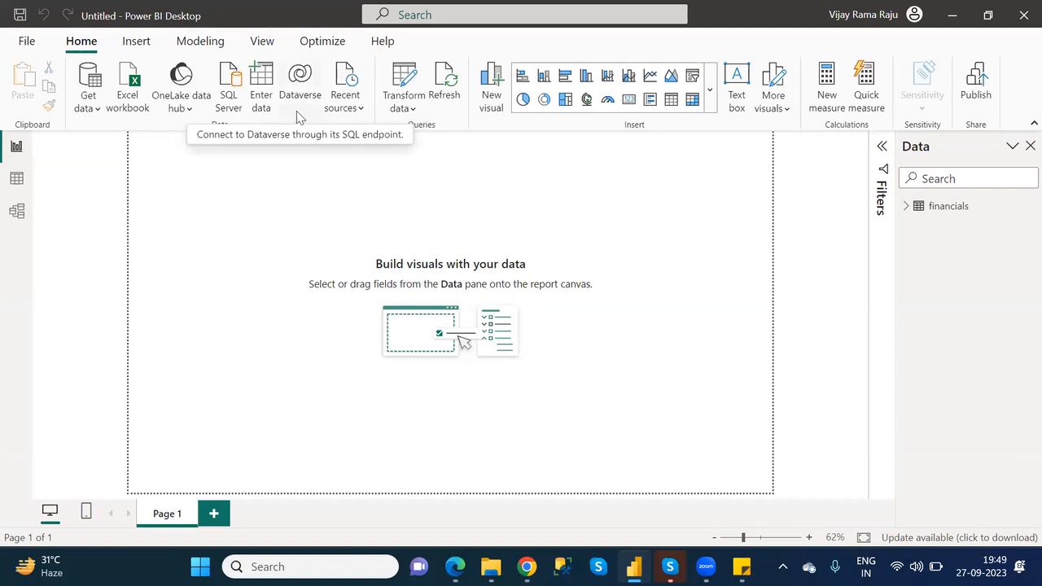
key("alt+Tab")
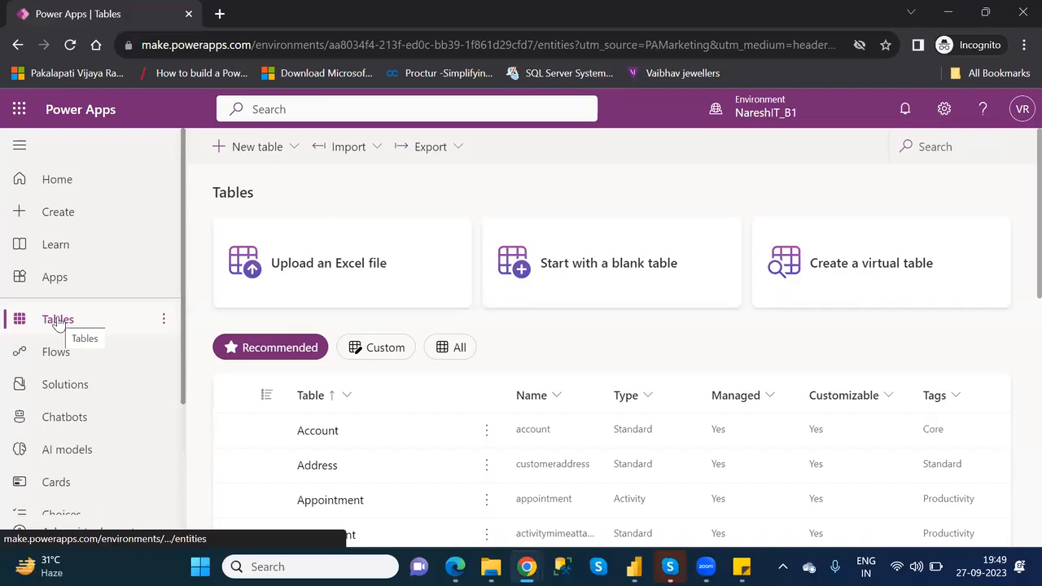
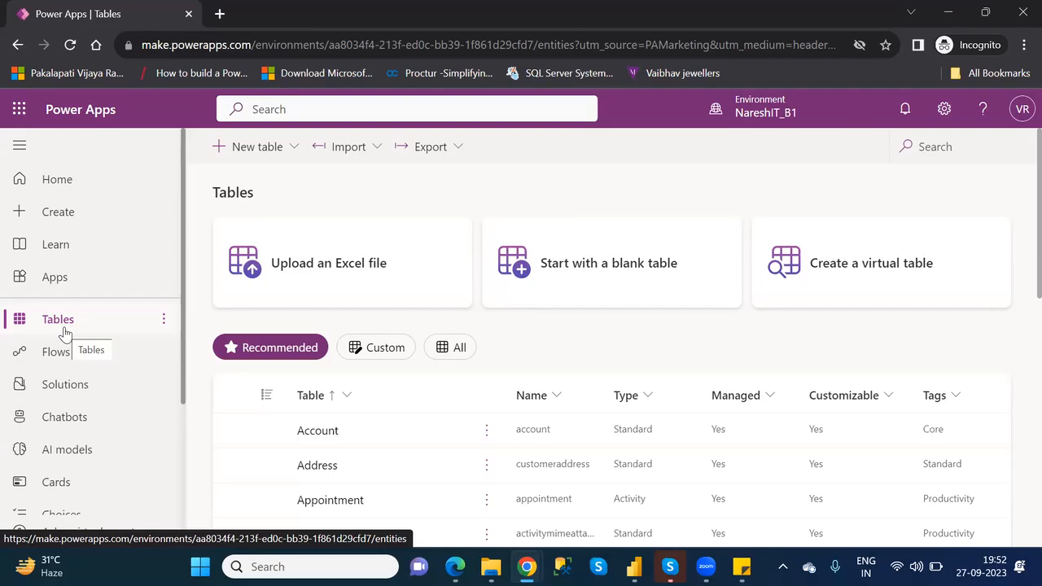
key("alt+Tab")
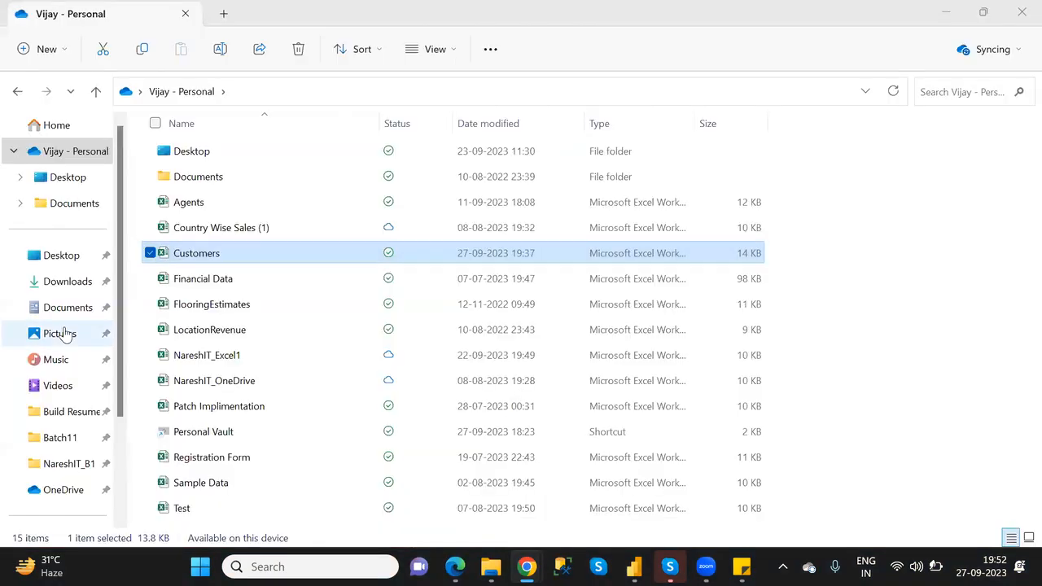
mouse_move(527, 566)
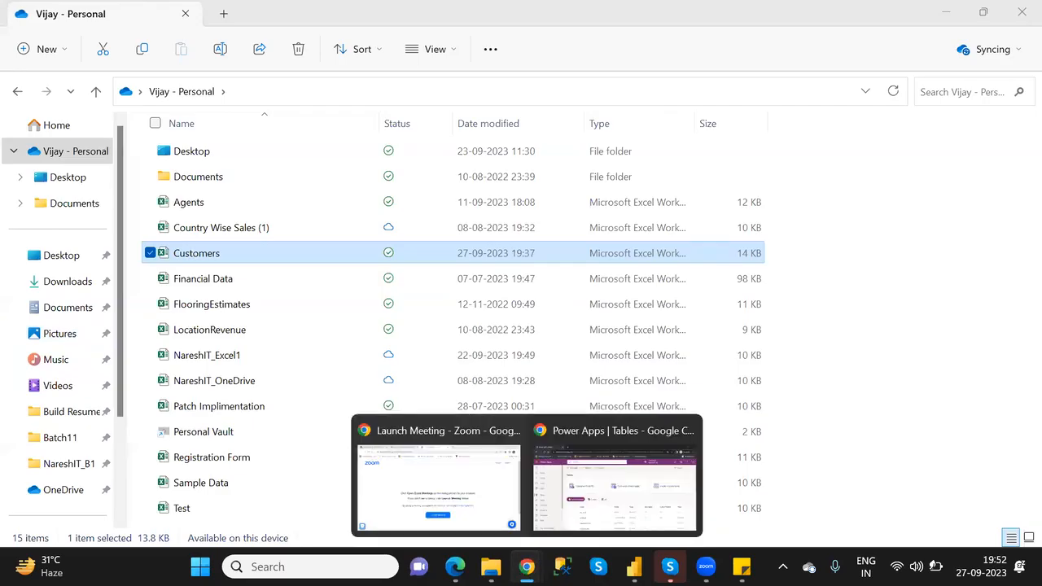
left_click(662, 529)
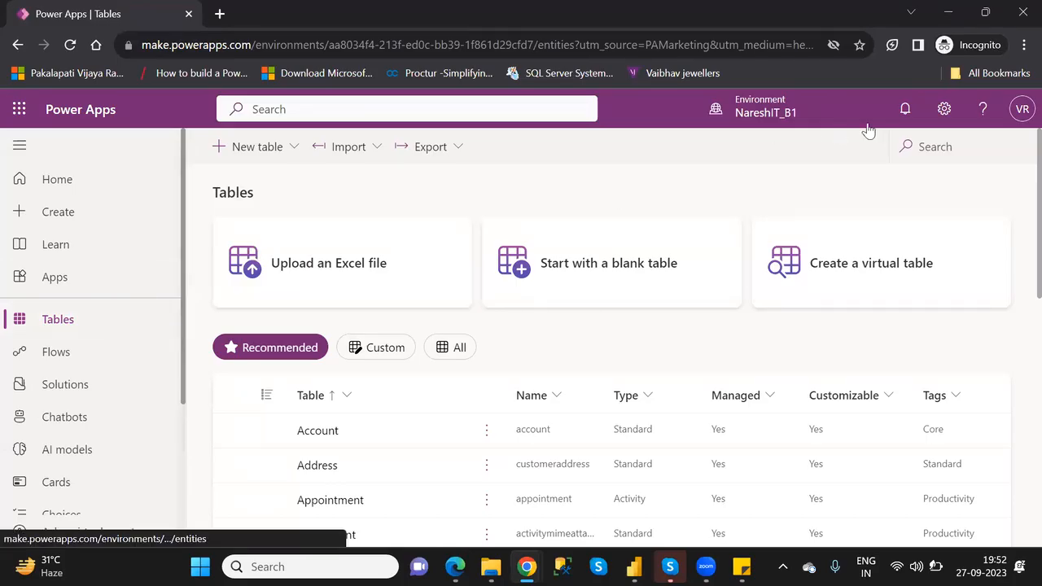
- Open the Power Platform admin center from the Power Apps settings, start its welcome tour, and go to the Environments page
left_click(944, 114)
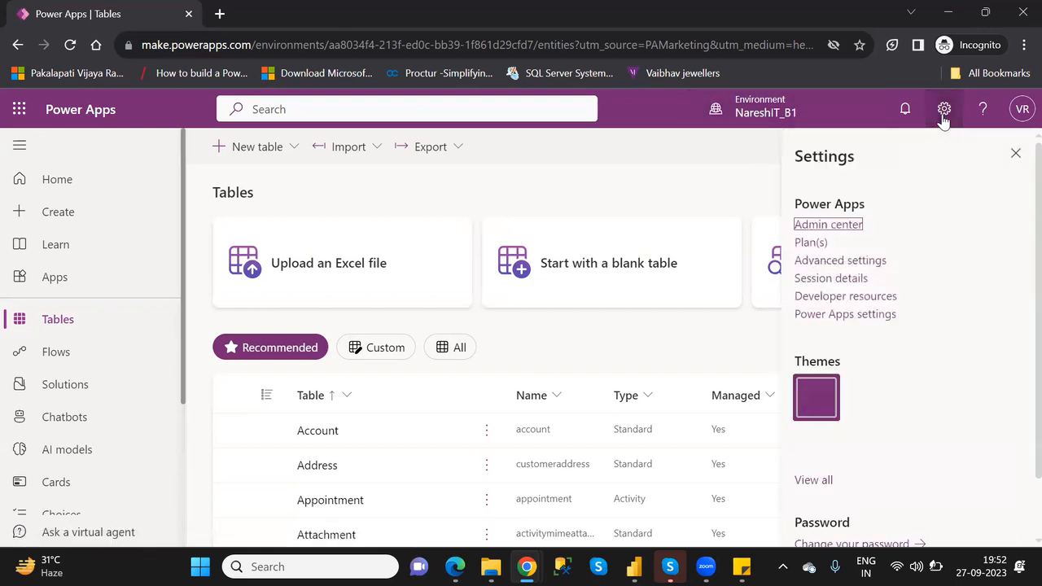
left_click(829, 226)
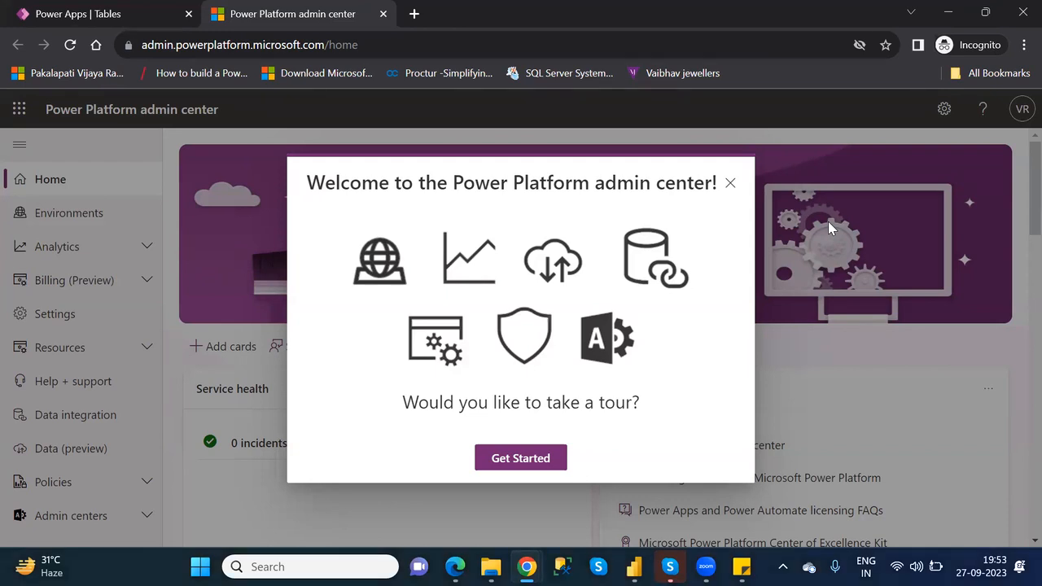
left_click(493, 457)
left_click(81, 216)
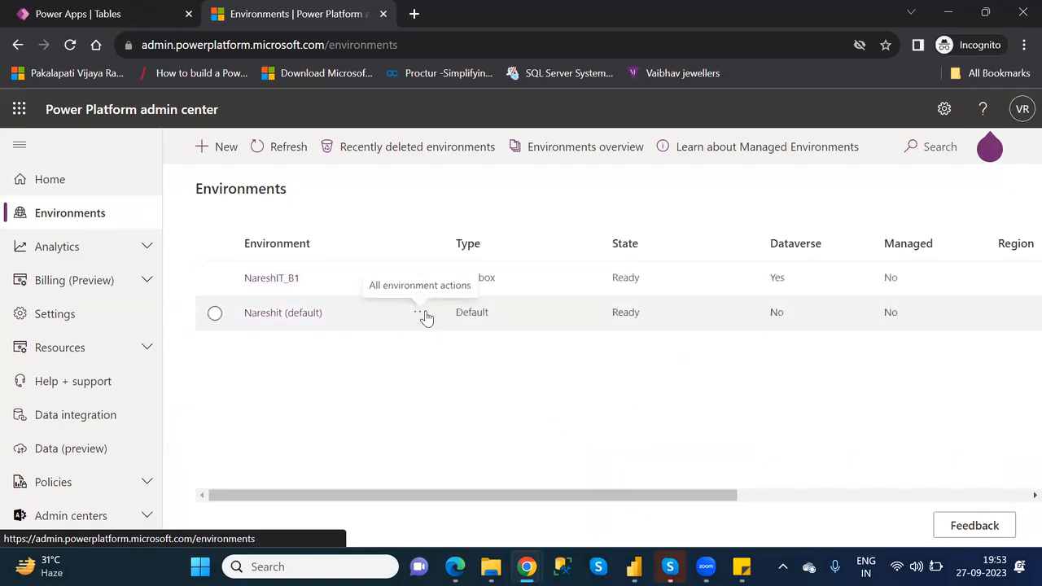
- View the details of the Nareshit (default) environment and return to the Environments list
left_click(424, 315)
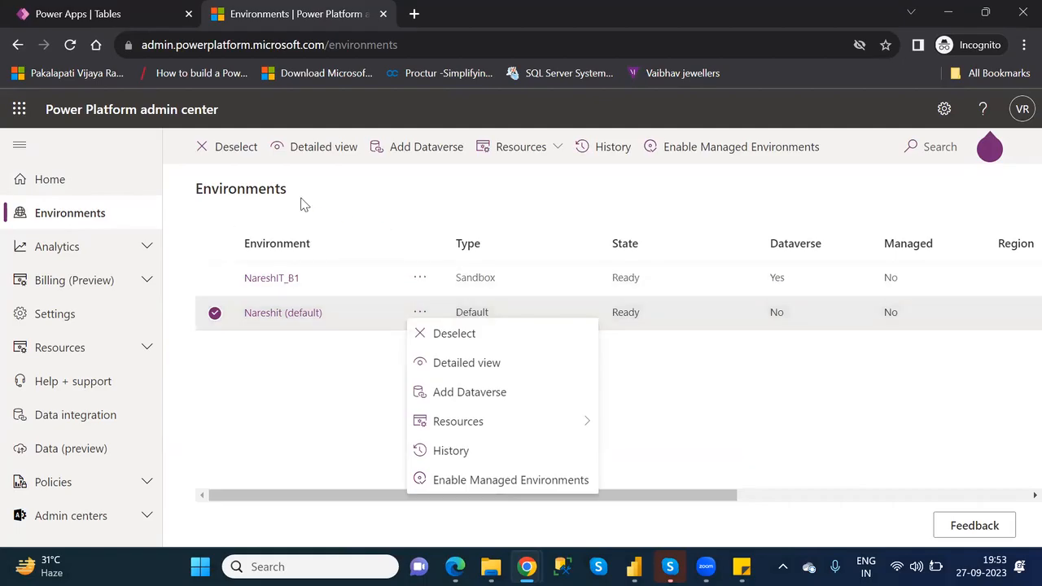
left_click(477, 368)
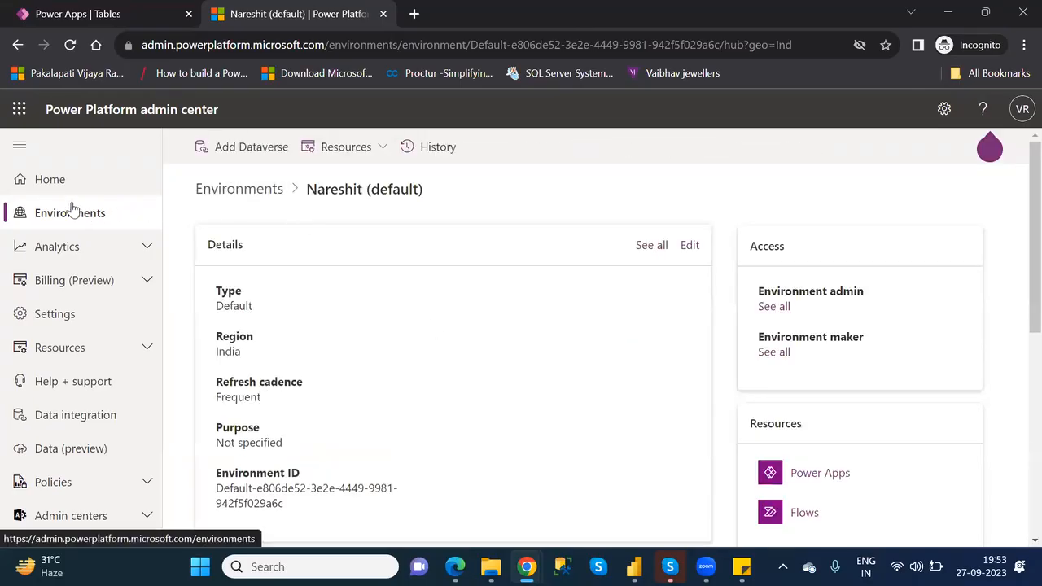
left_click(17, 46)
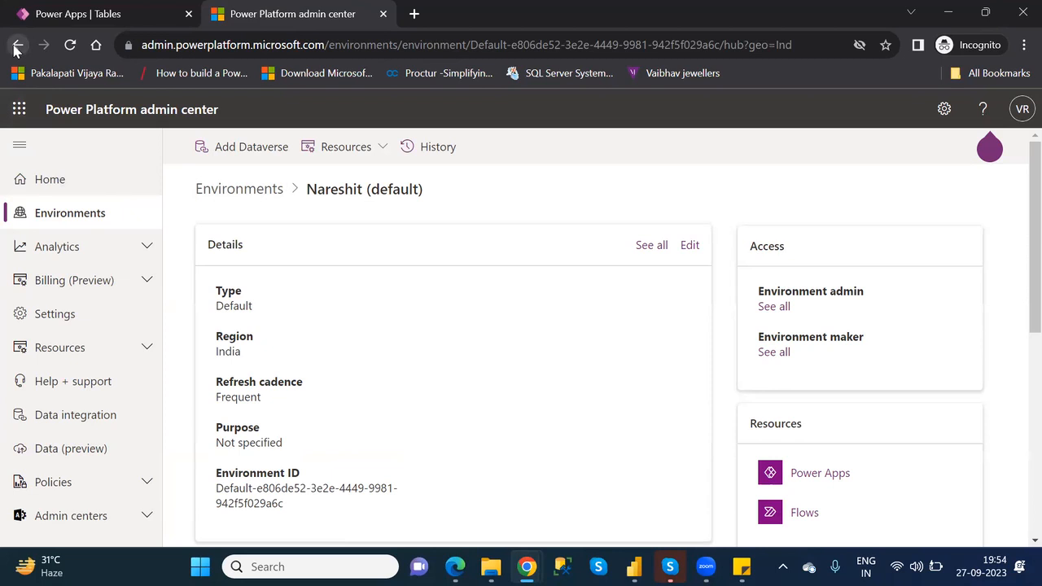
left_click(15, 47)
left_click(14, 47)
left_click(54, 193)
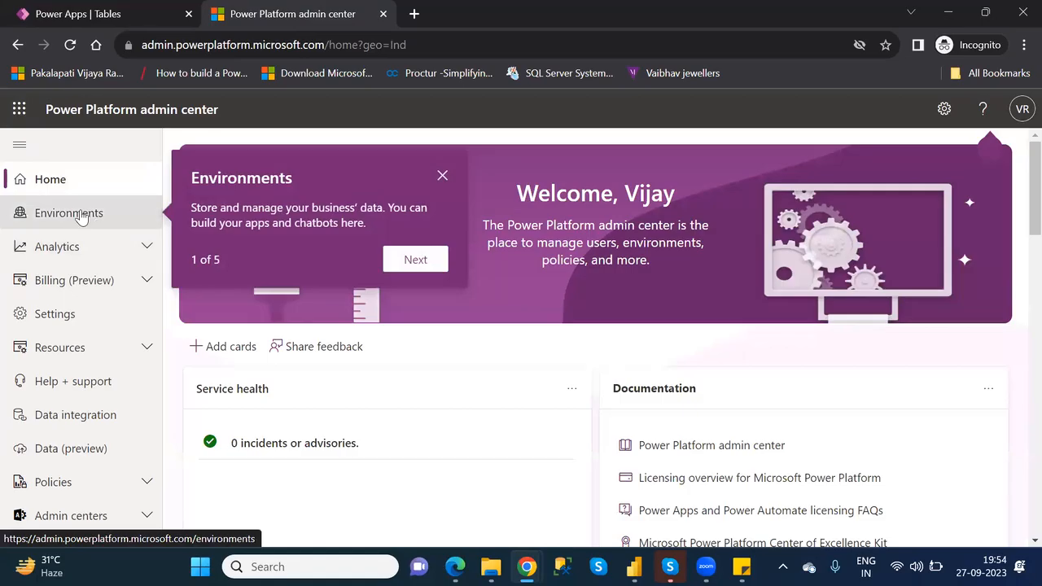
left_click(80, 216)
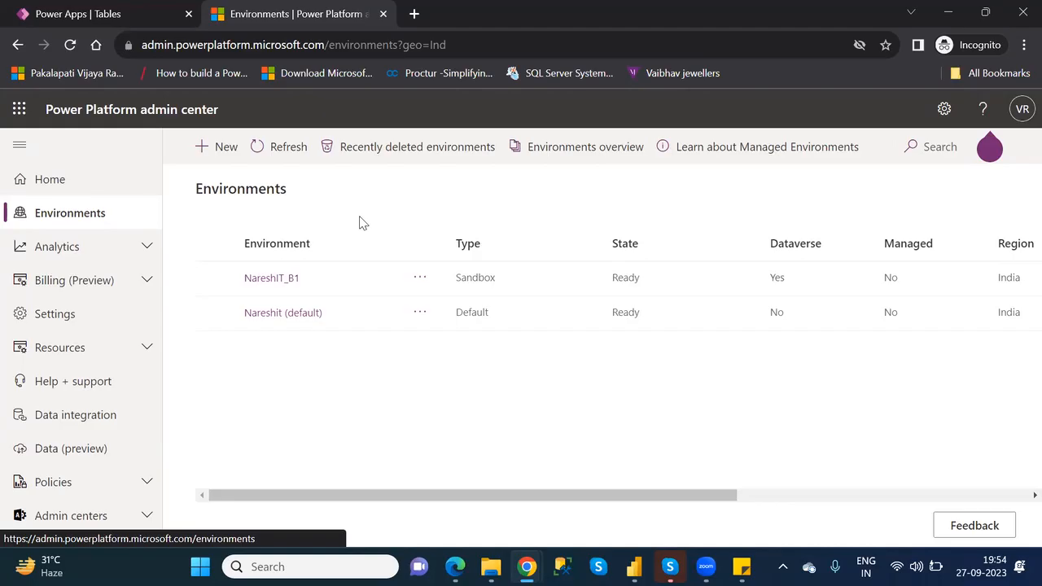
- Examine the new environment form's name, region, type, purpose, Dataverse, and pay-as-you-go options, and cancel without creating an environment
left_click(230, 145)
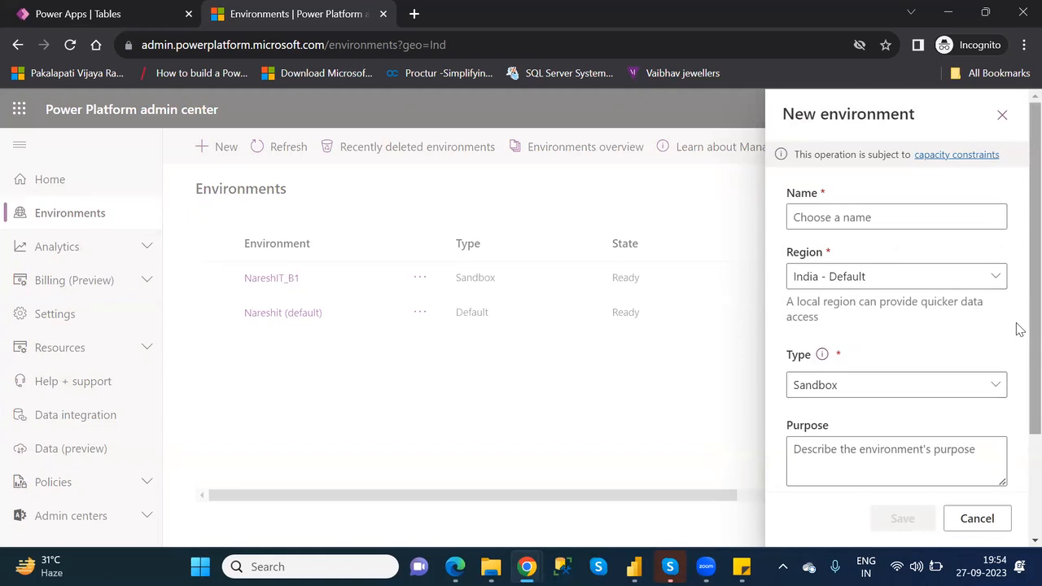
scroll(1019, 337, "down", 3)
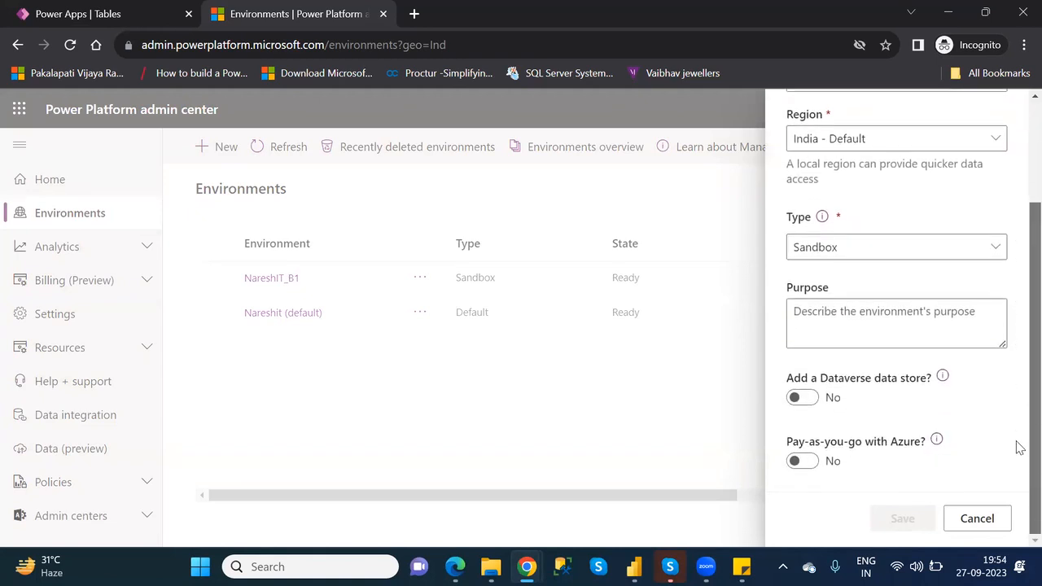
scroll(936, 436, "up", 3)
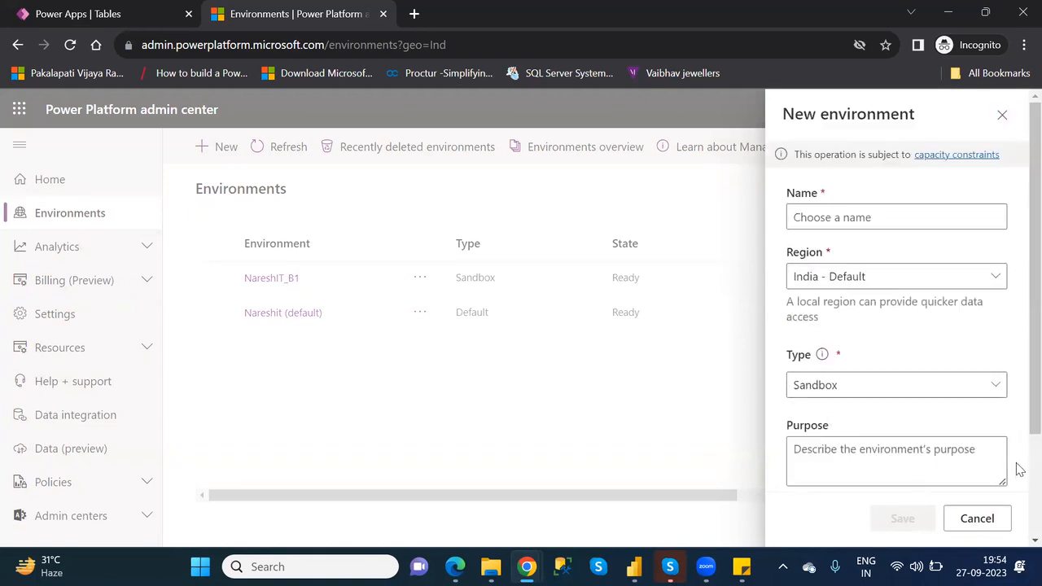
scroll(1019, 474, "down", 3)
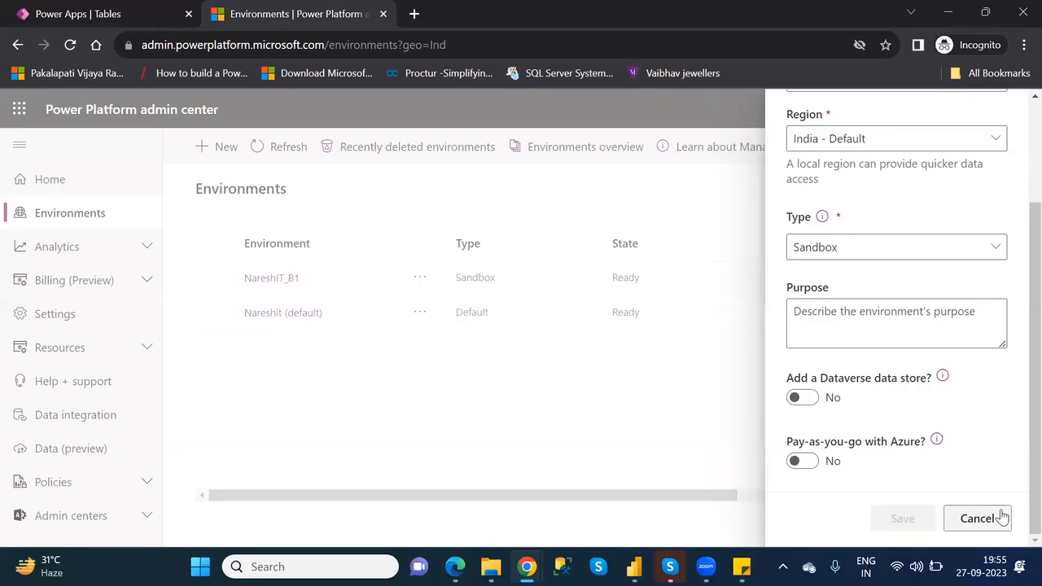
left_click(976, 519)
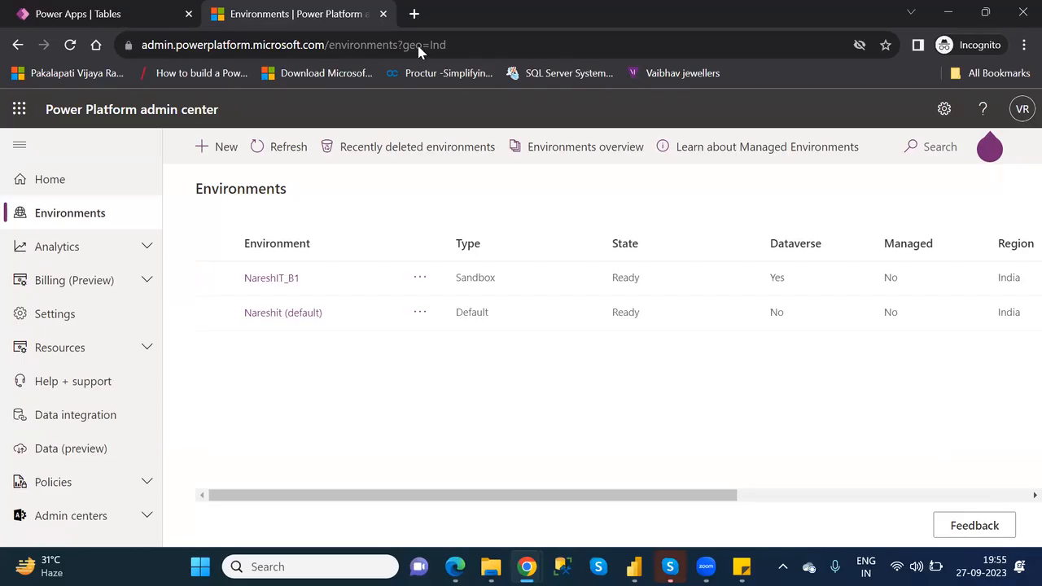
- Close the Power Platform admin center and return to the Power Apps Tables page with the settings dismissed
left_click(384, 16)
left_click(384, 16)
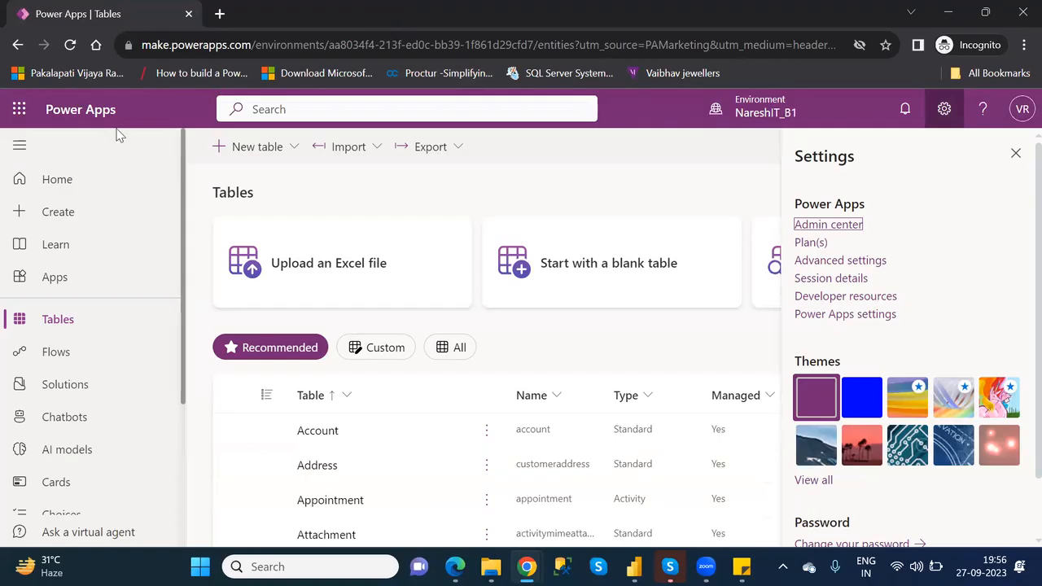
left_click(56, 320)
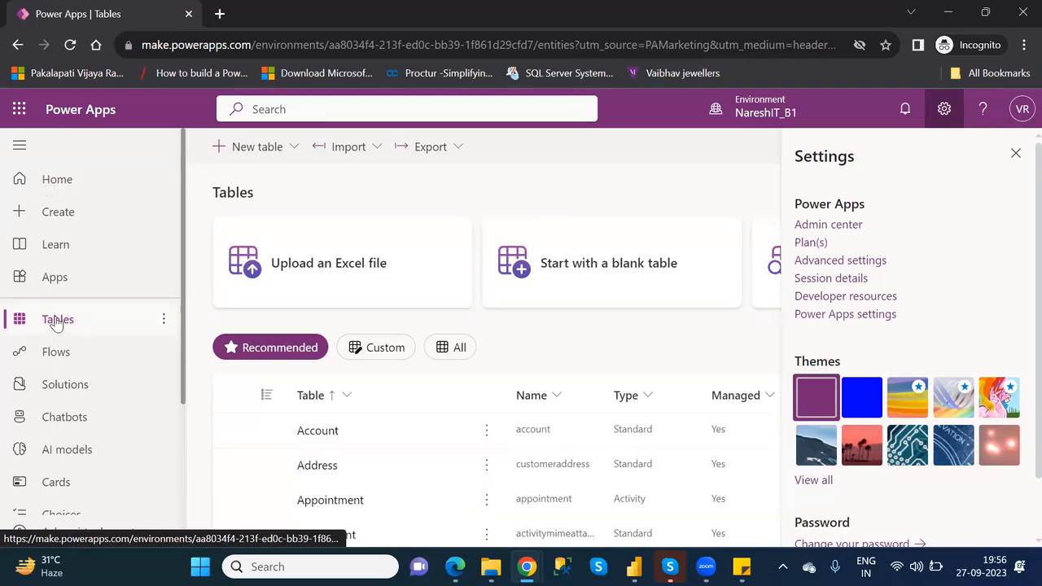
left_click(1014, 158)
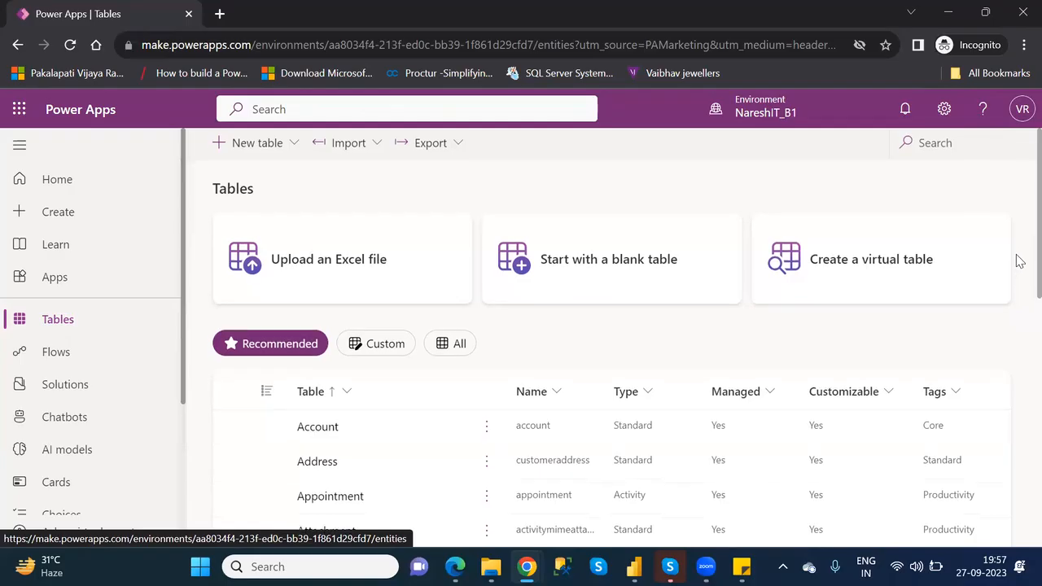
- Look through the recommended Dataverse tables and open the Account table
scroll(1016, 269, "down", 2)
scroll(1017, 326, "down", 1)
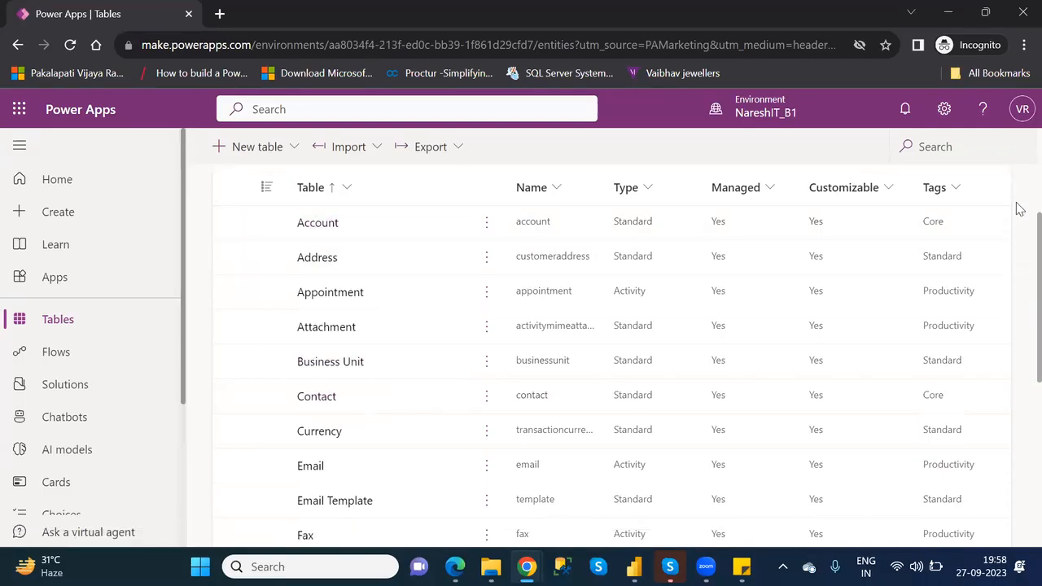
scroll(1018, 209, "up", 3)
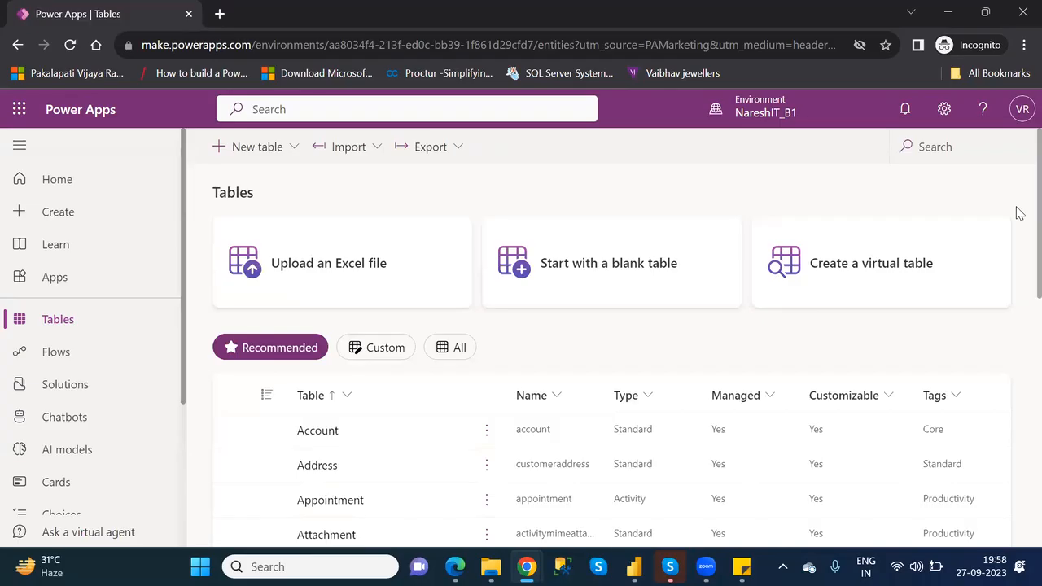
scroll(1019, 305, "down", 3)
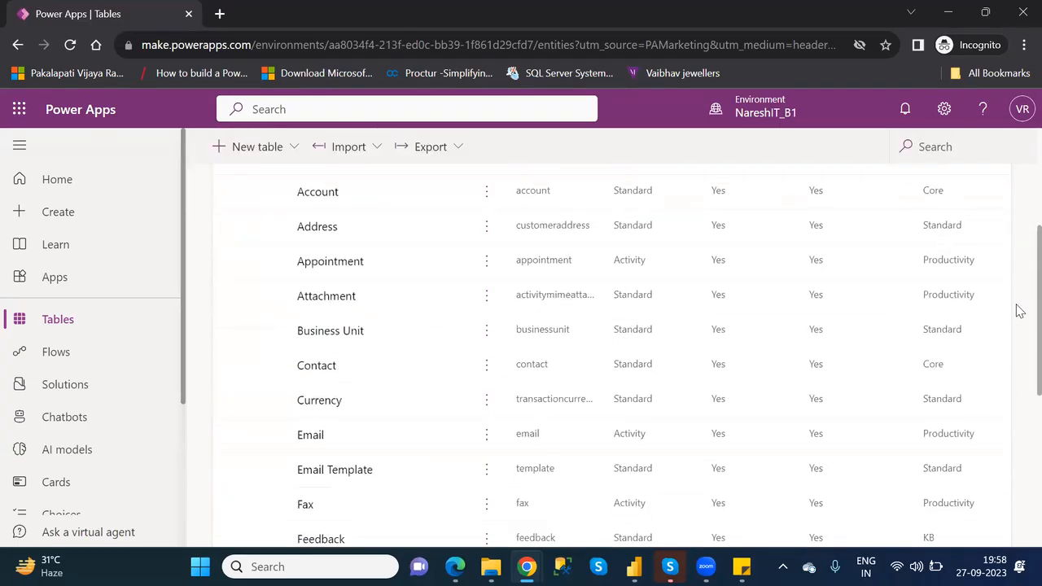
left_click(319, 193)
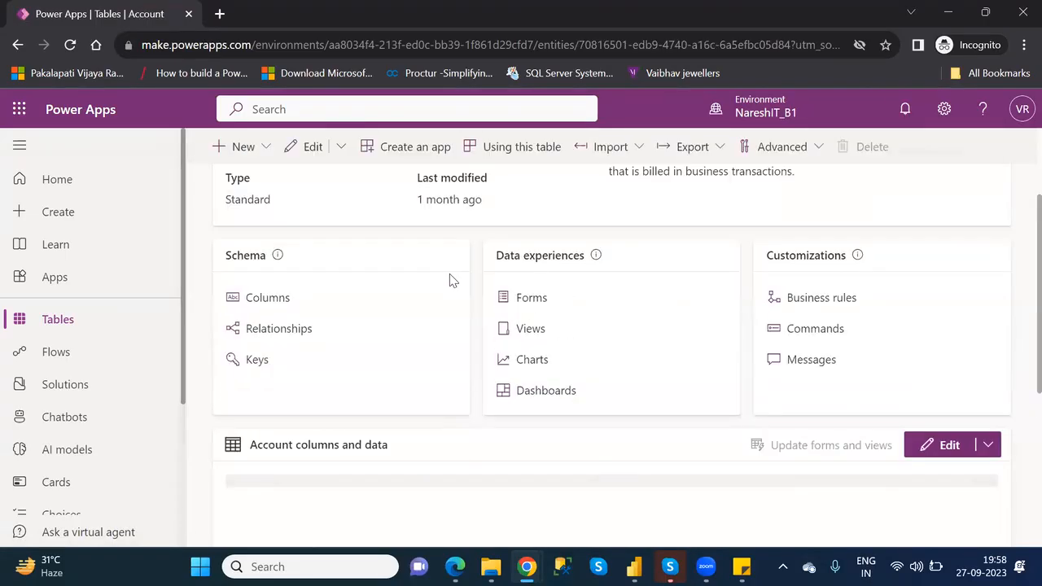
- Dismiss the forms and views update tip and review the Account table's properties, schema, and columns and data
scroll(453, 280, "up", 1)
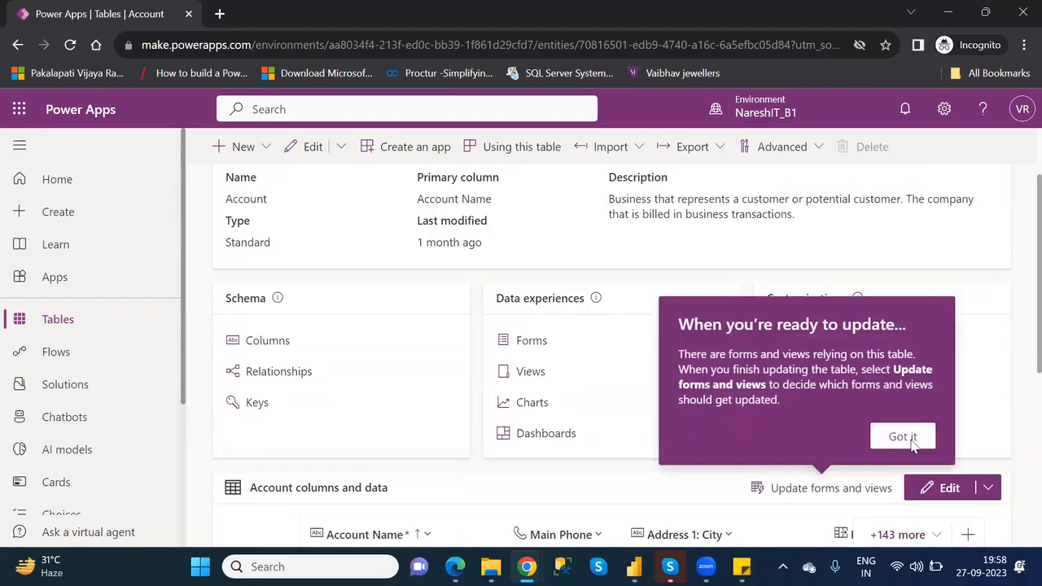
scroll(912, 443, "up", 1)
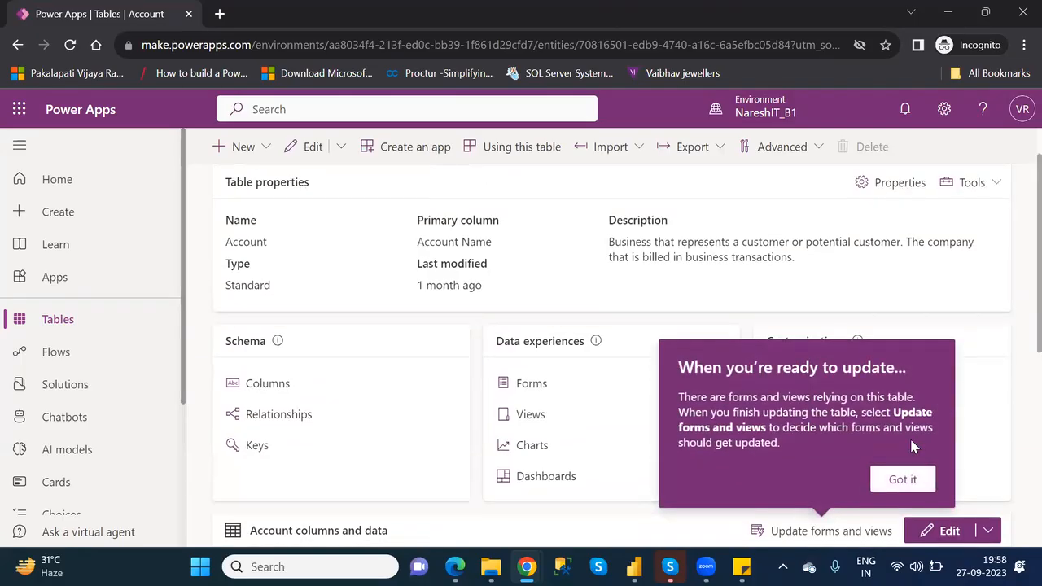
left_click(902, 479)
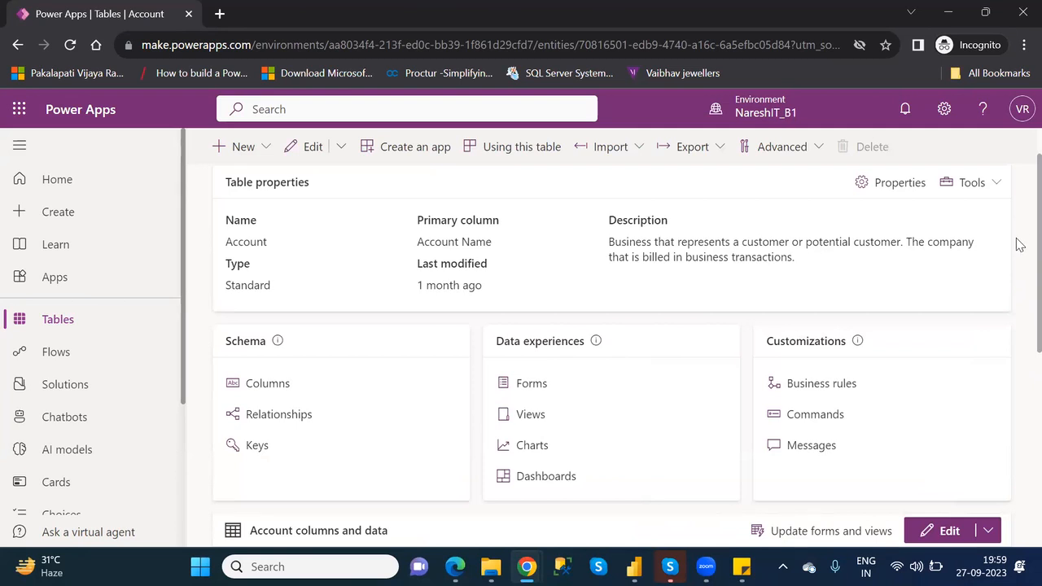
scroll(1017, 325, "down", 3)
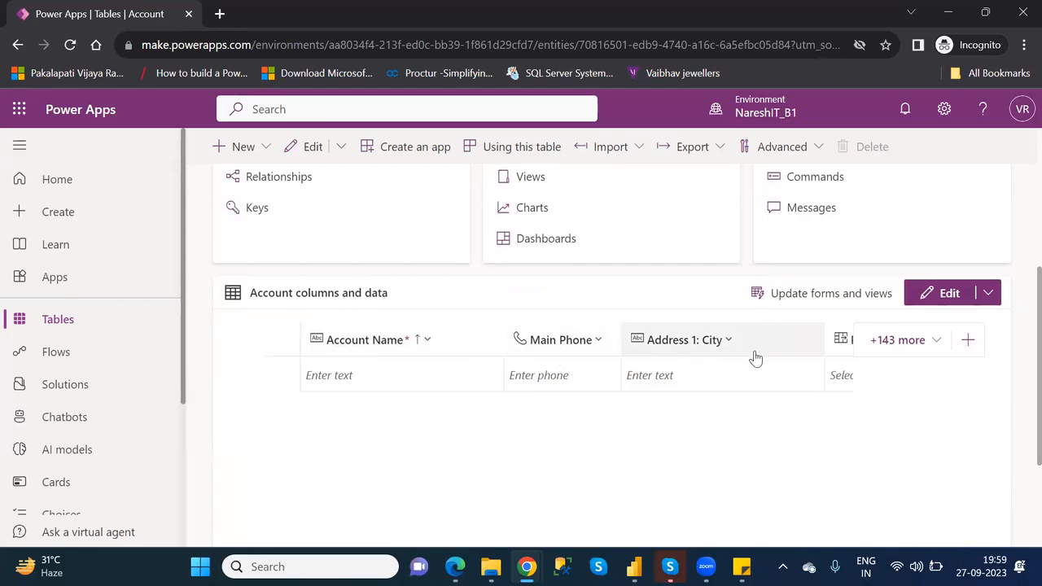
left_click_drag(1016, 282, 1016, 241)
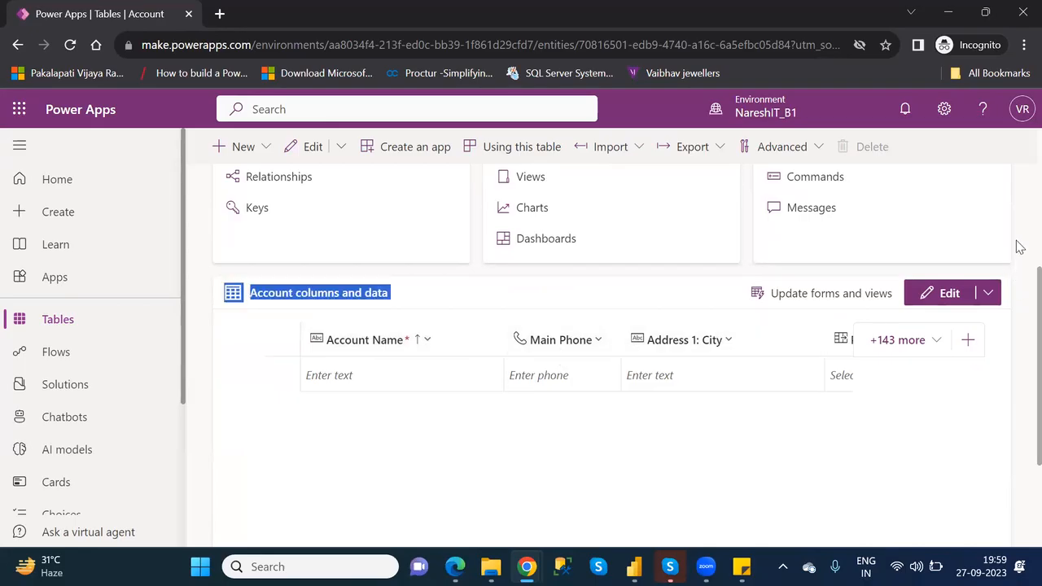
- Open the Account table's column list and look through the column names and data types
scroll(1020, 252, "up", 4)
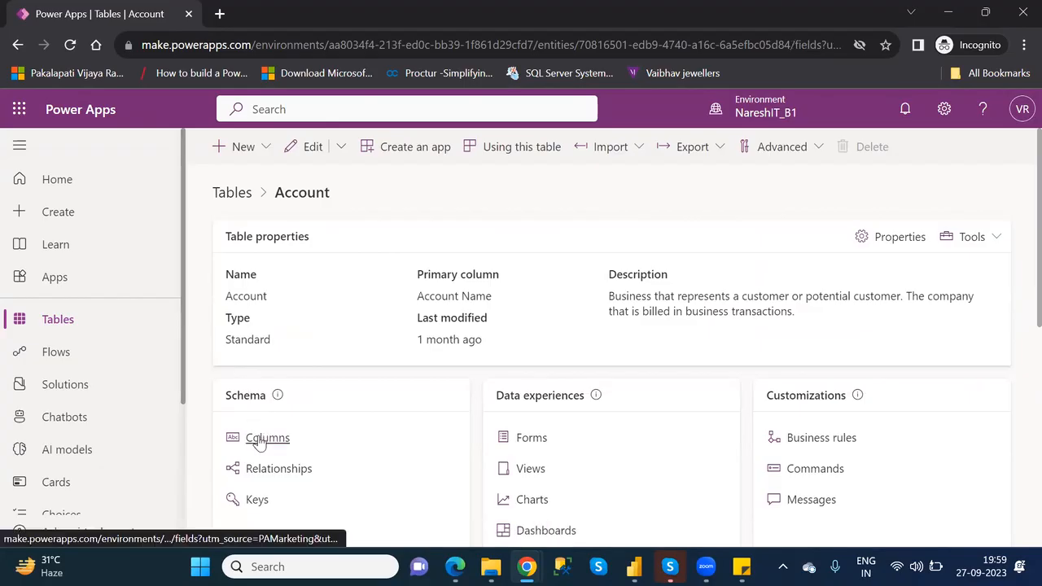
left_click(259, 439)
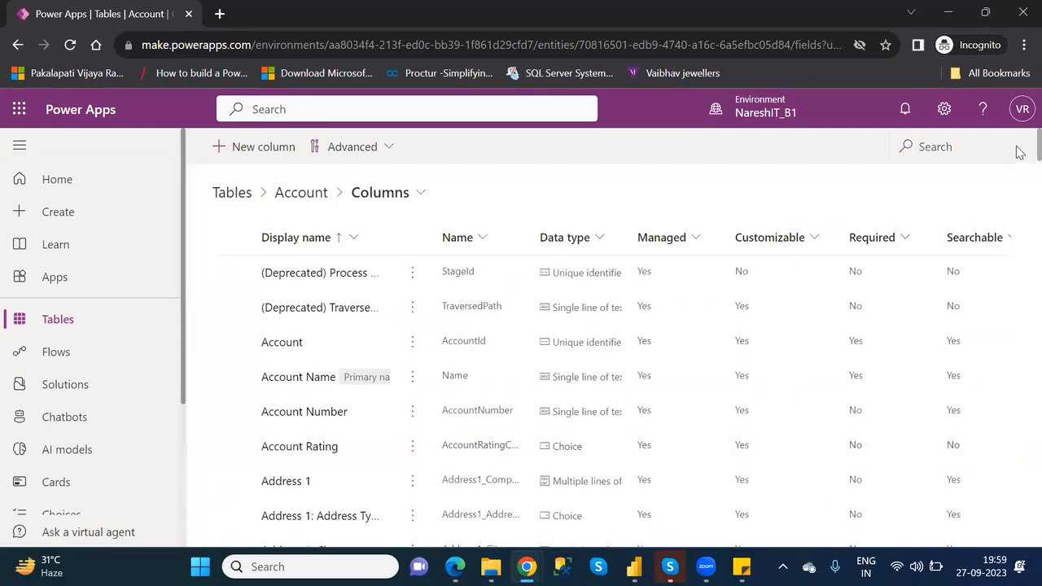
scroll(1017, 156, "down", 2)
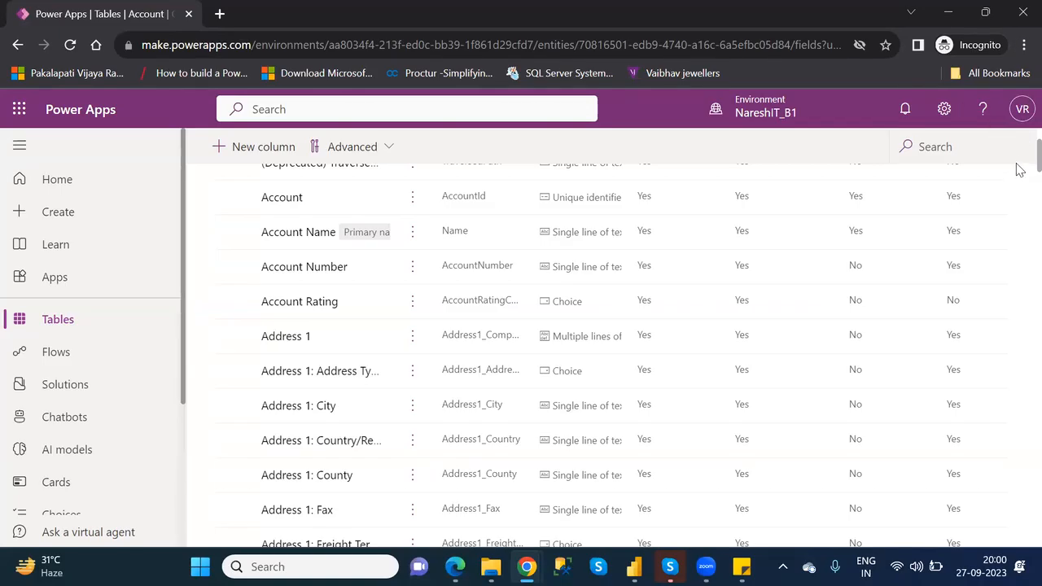
- Return to the Tables page and reopen the Account table to examine its properties and description
left_click(77, 323)
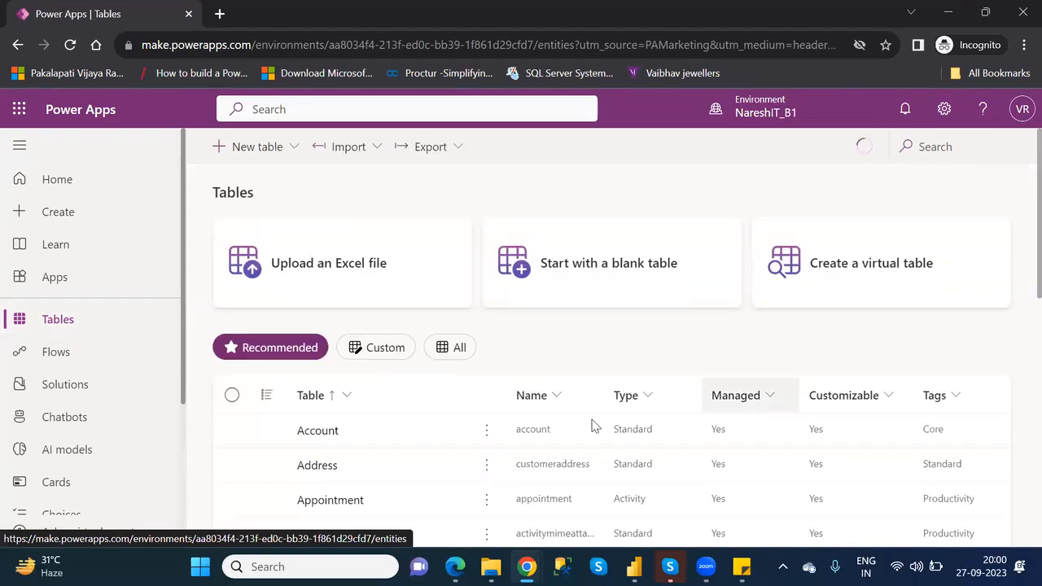
left_click(316, 431)
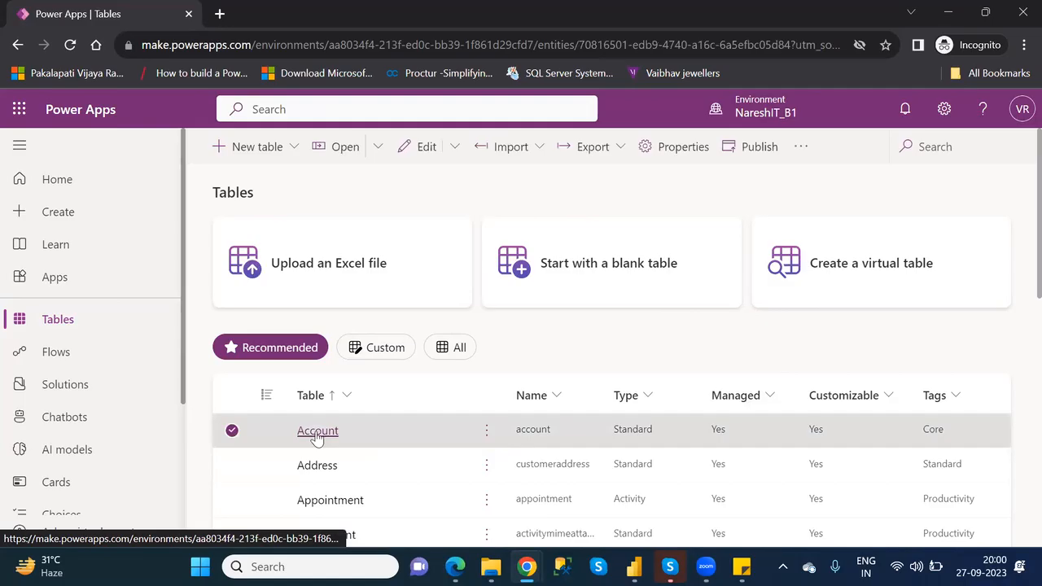
left_click_drag(1019, 278, 1020, 352)
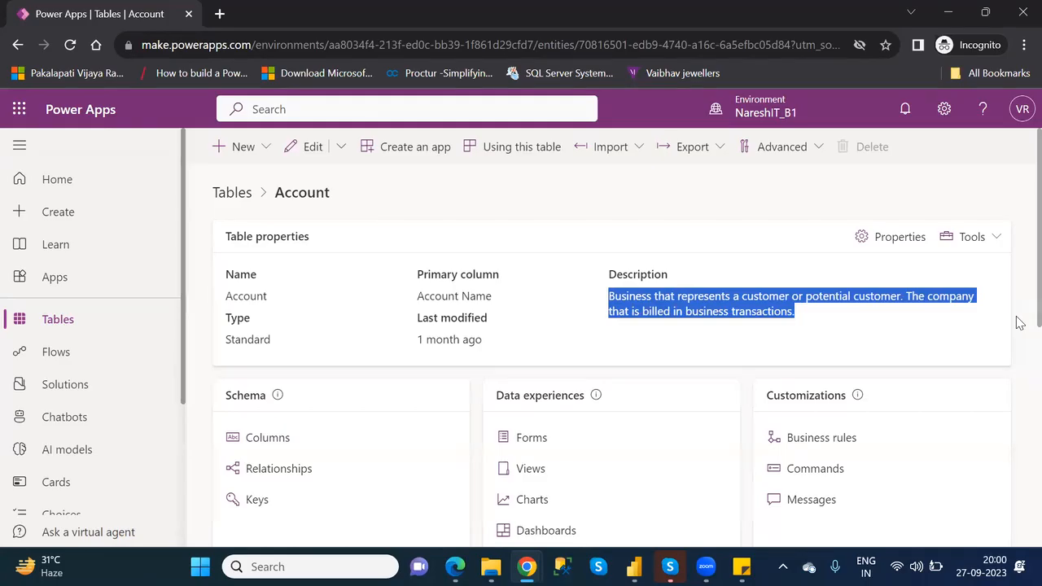
left_click(1019, 321)
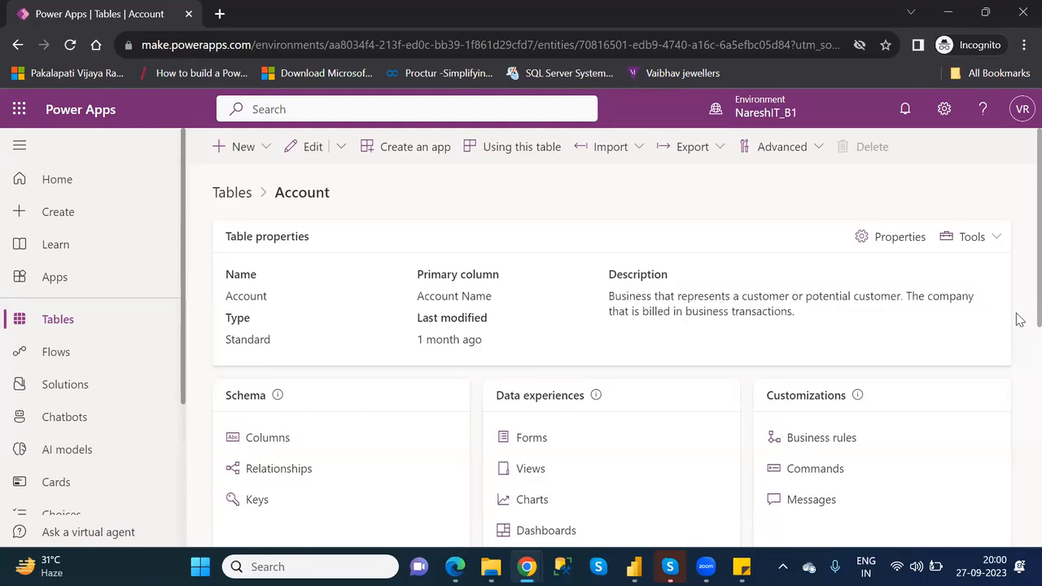
- Review the Account table's columns and data, and open Data Management in the environment's Dynamics 365 advanced settings
scroll(1014, 358, "down", 3)
scroll(1019, 421, "down", 2)
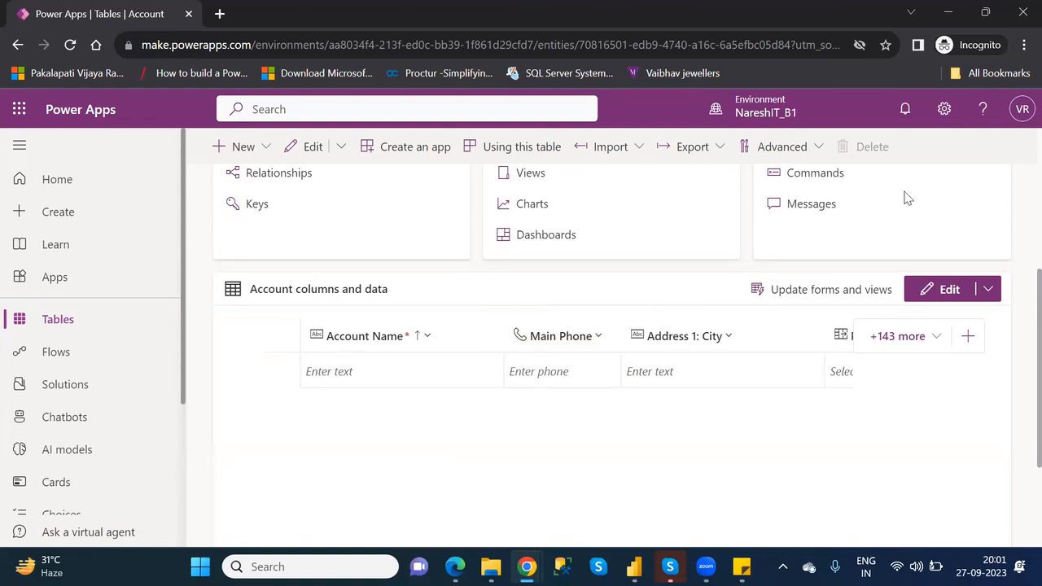
left_click(943, 111)
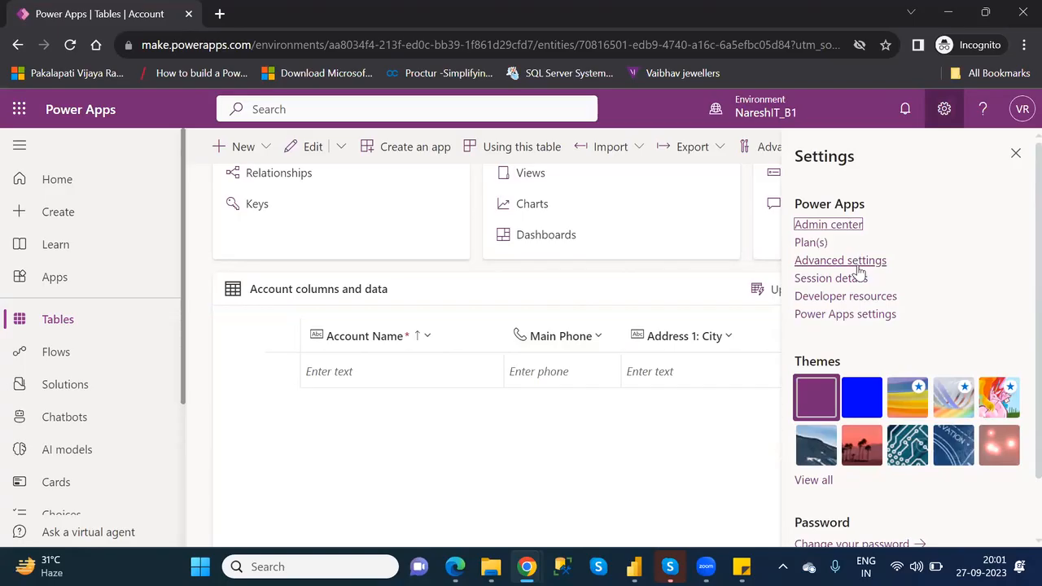
left_click(852, 262)
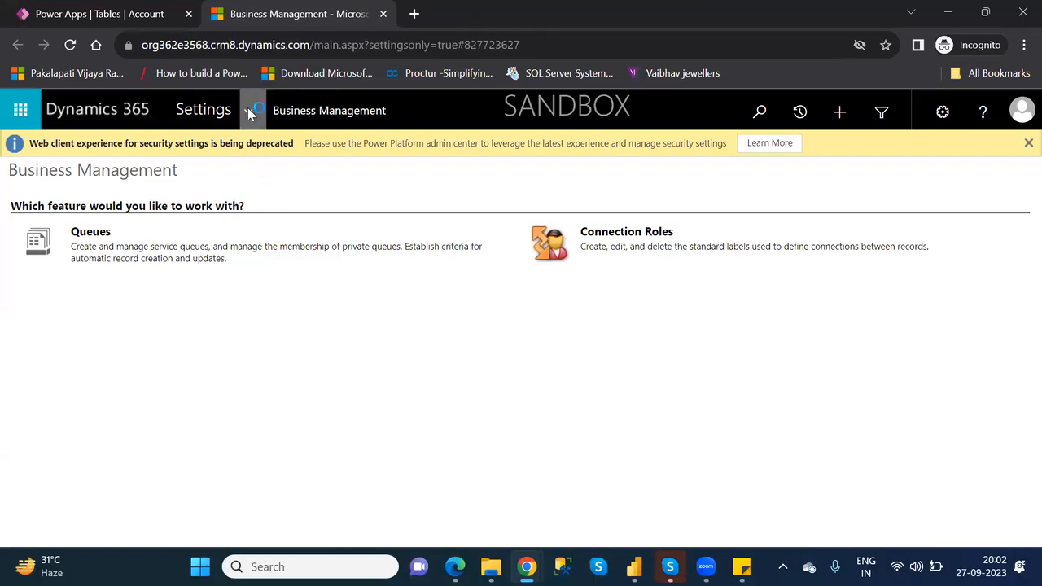
left_click(248, 111)
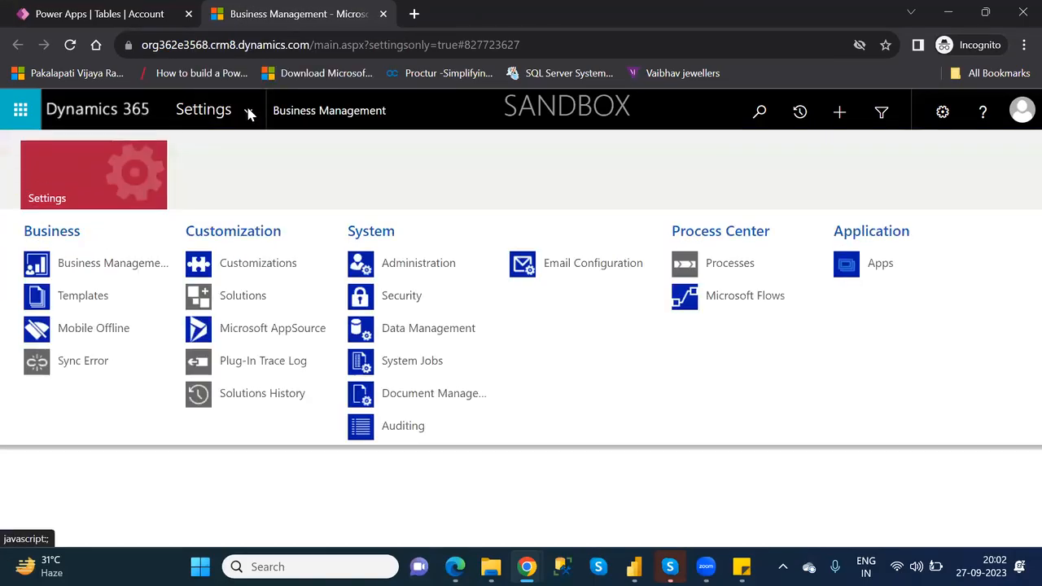
left_click(442, 337)
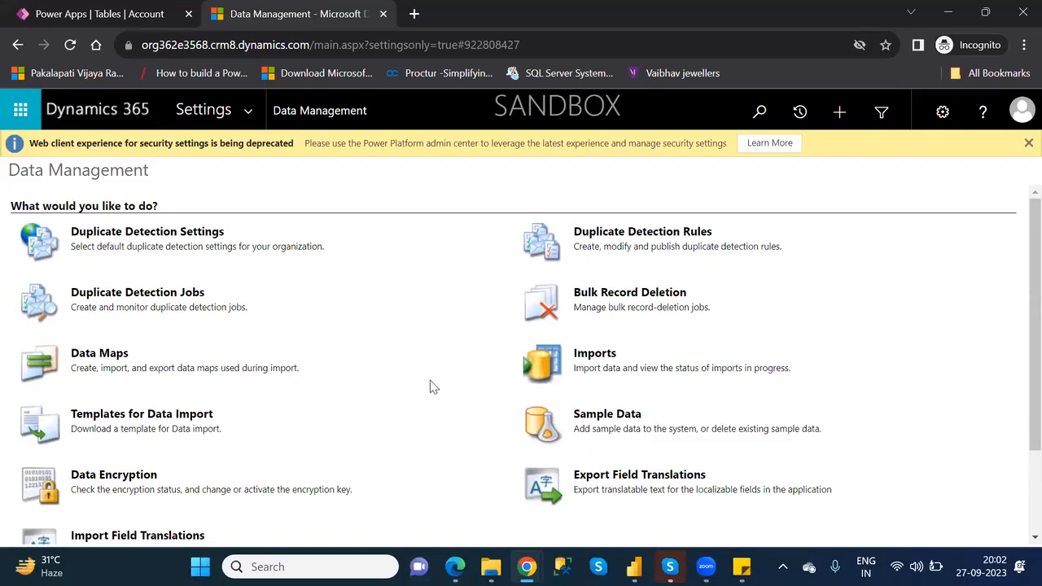
- Install the Dynamics 365 sample data in the environment and close the Sample Data window
left_click(625, 420)
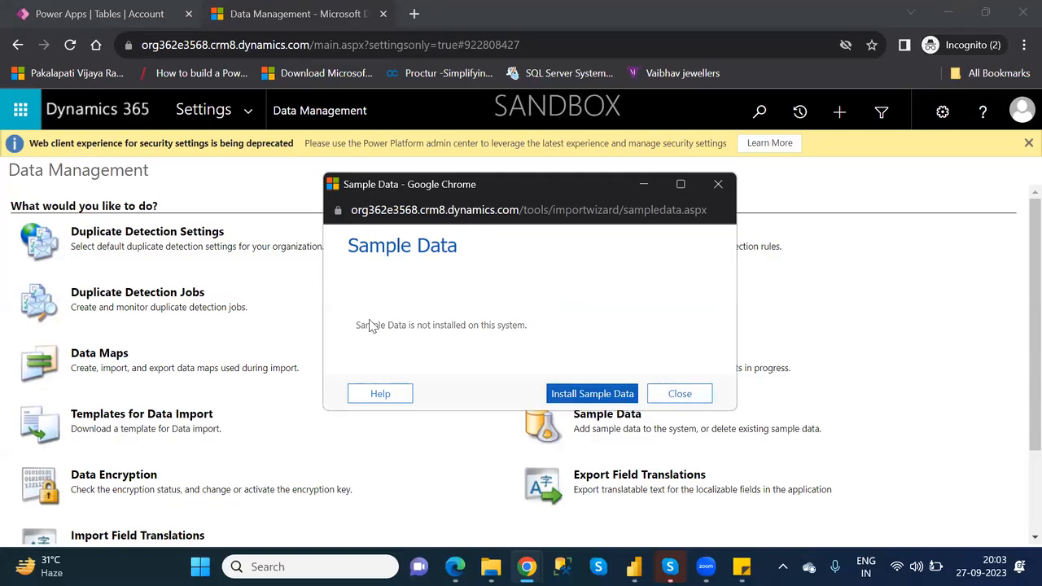
left_click(594, 397)
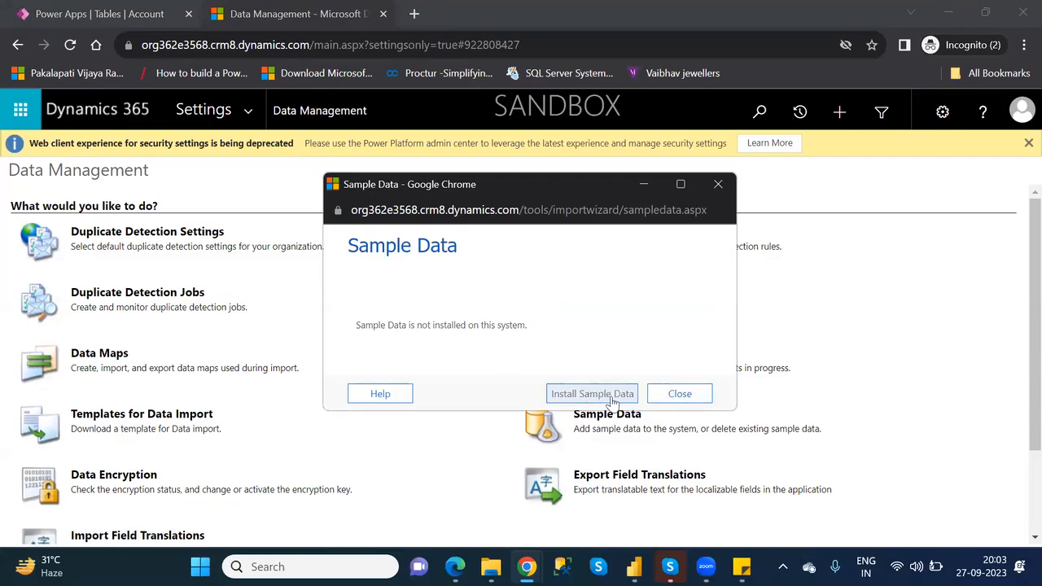
left_click(612, 402)
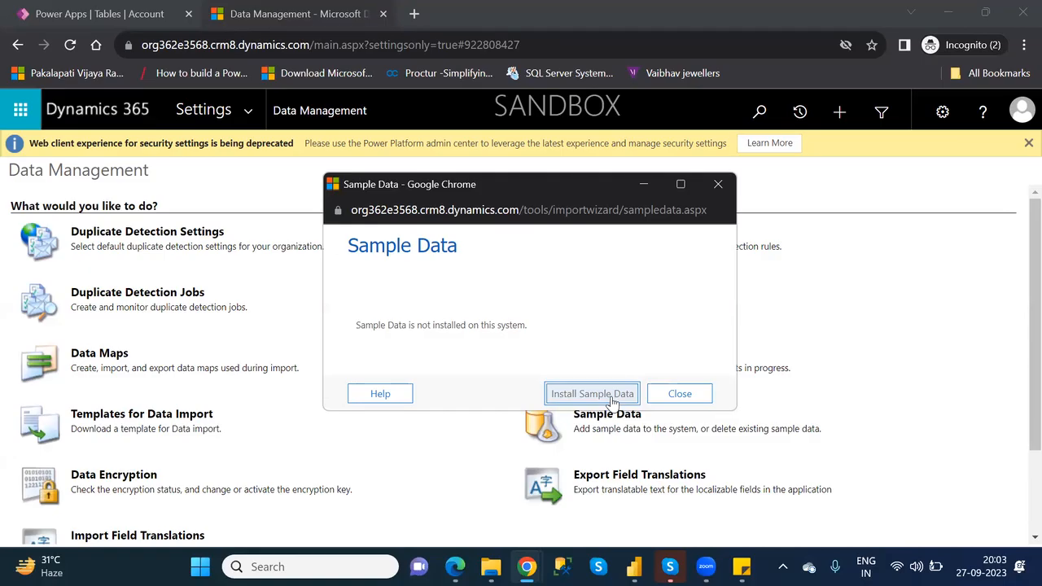
left_click(612, 402)
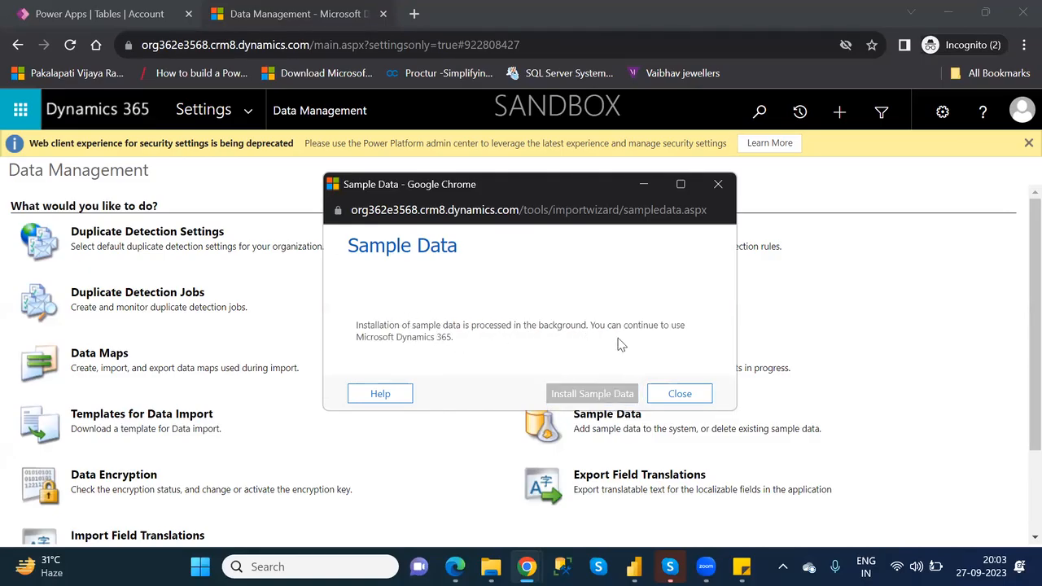
left_click(688, 395)
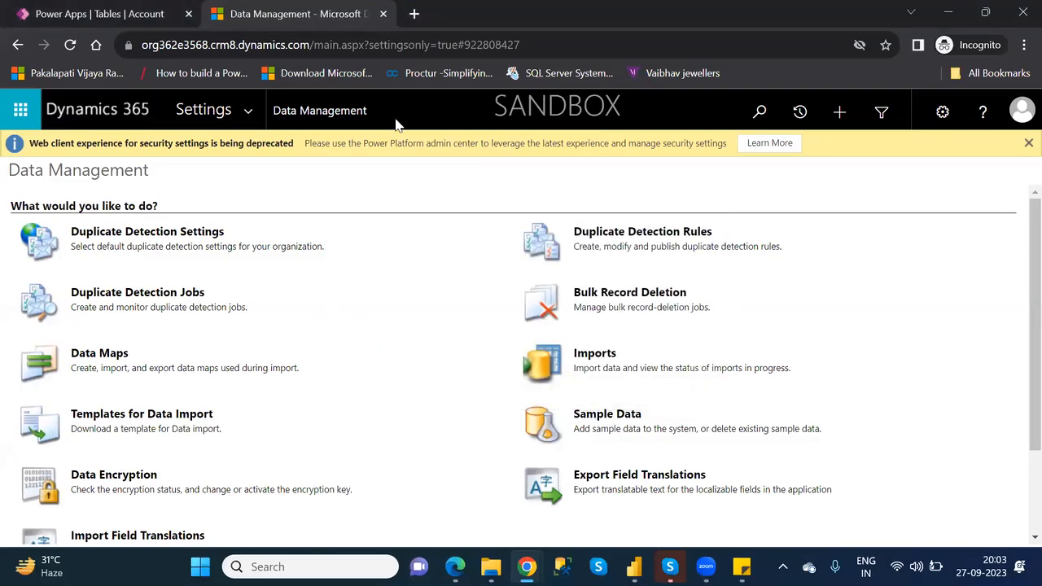
- Return to the Account table in Power Apps, reload the page and examine the rows under Account columns and data
left_click(382, 14)
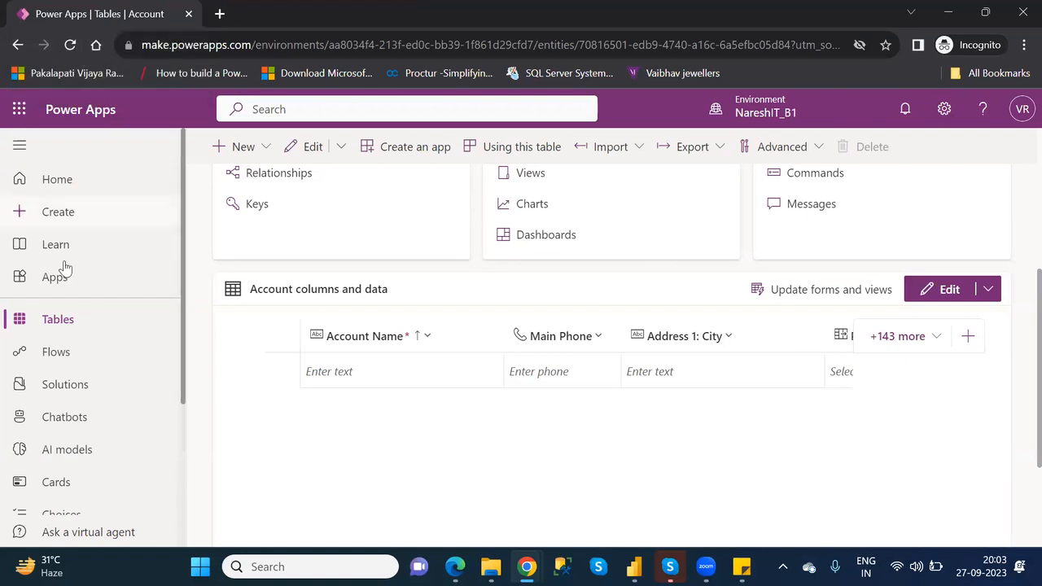
left_click(69, 45)
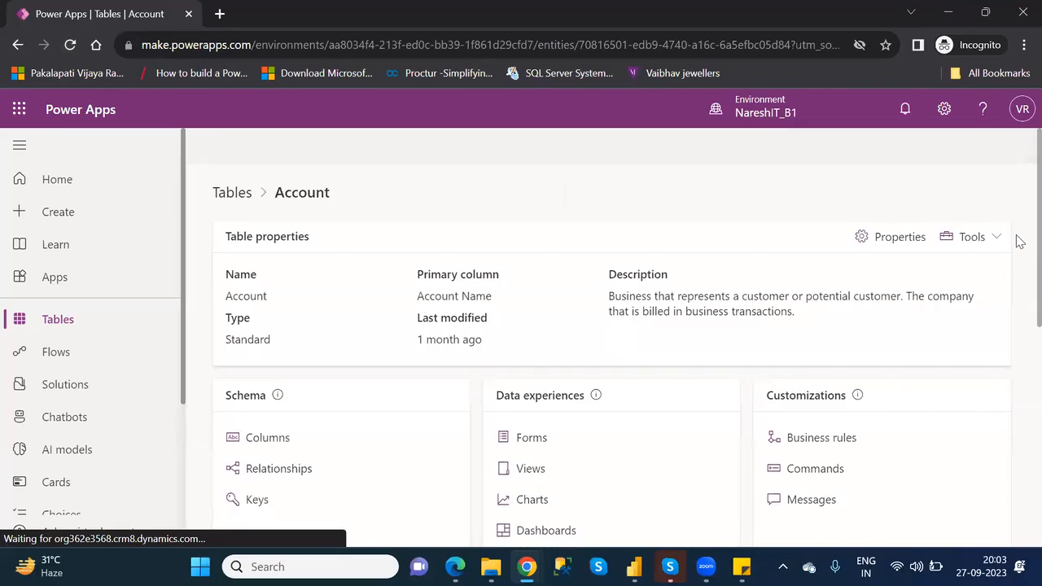
scroll(1017, 245, "down", 2)
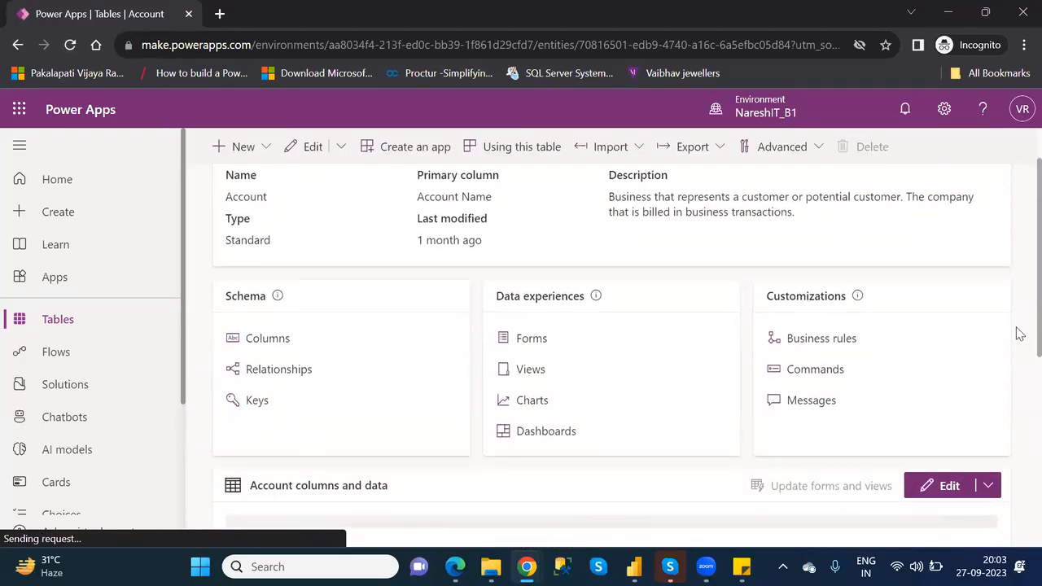
scroll(1020, 331, "down", 3)
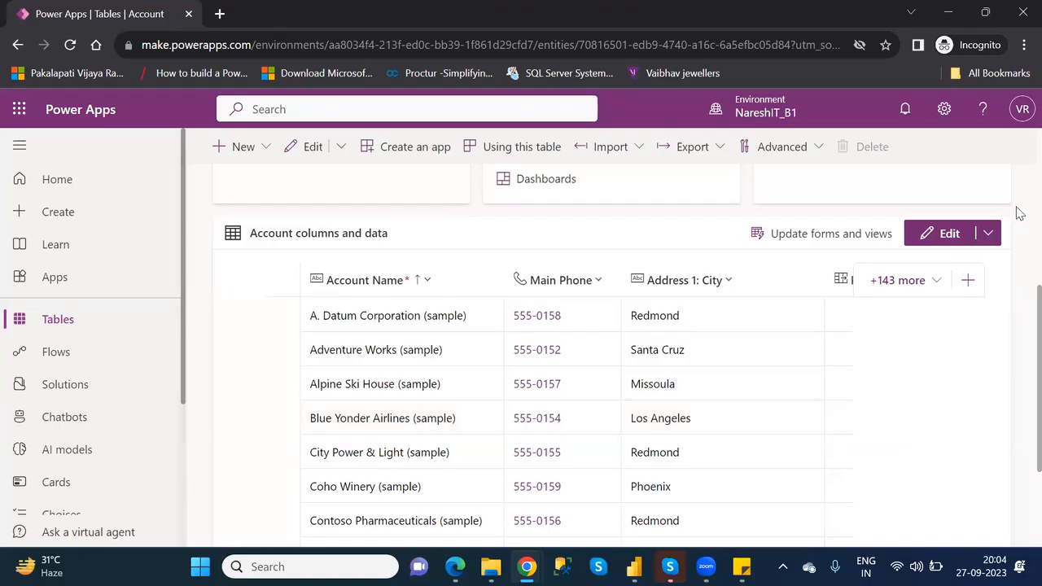
scroll(1018, 210, "up", 5)
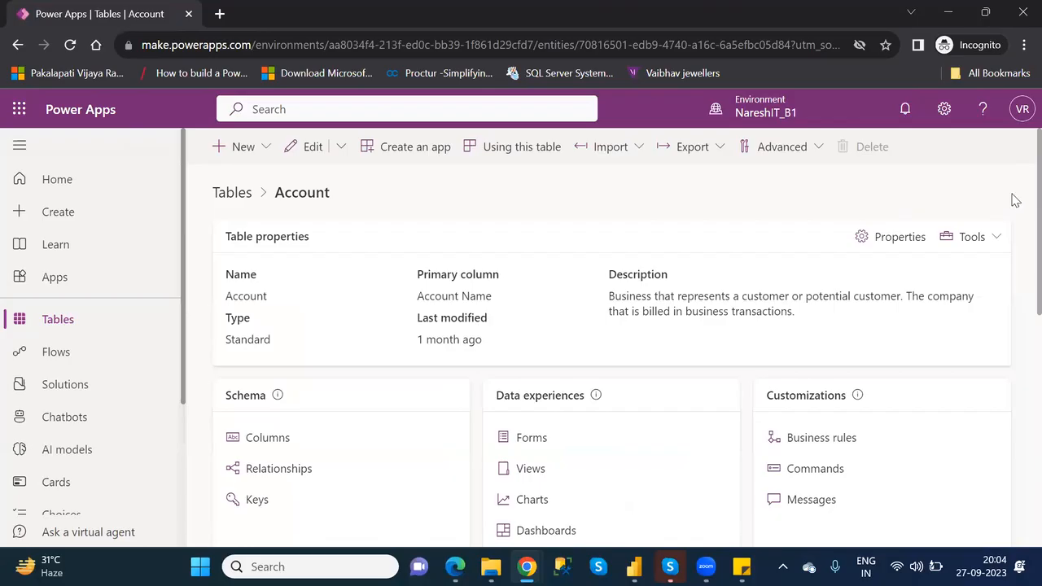
- Reopen Sample Data from the advanced settings' Data Management page, examine the removal option, and return to the Account table without removing anything
left_click(944, 113)
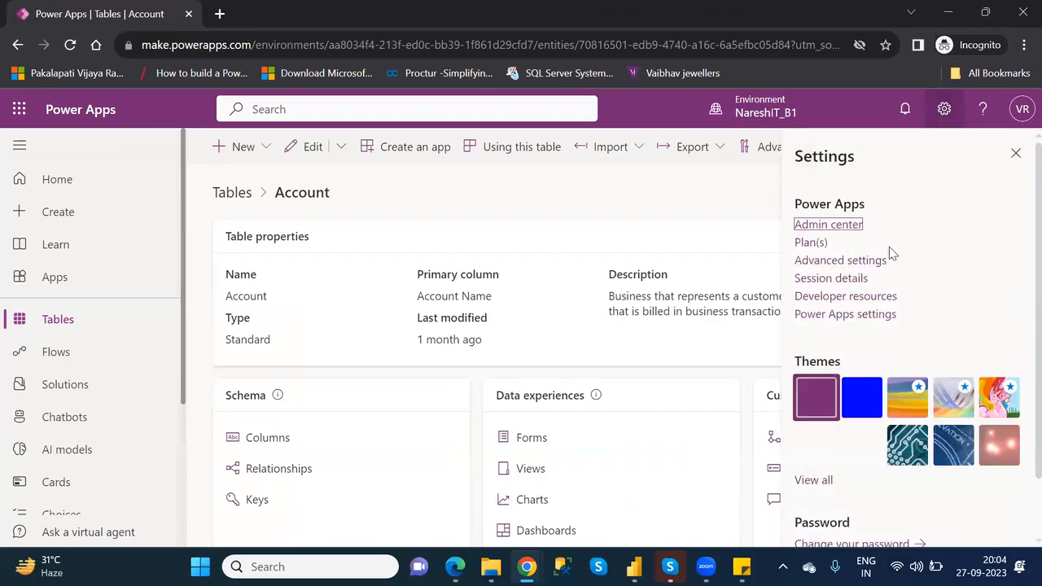
left_click(858, 261)
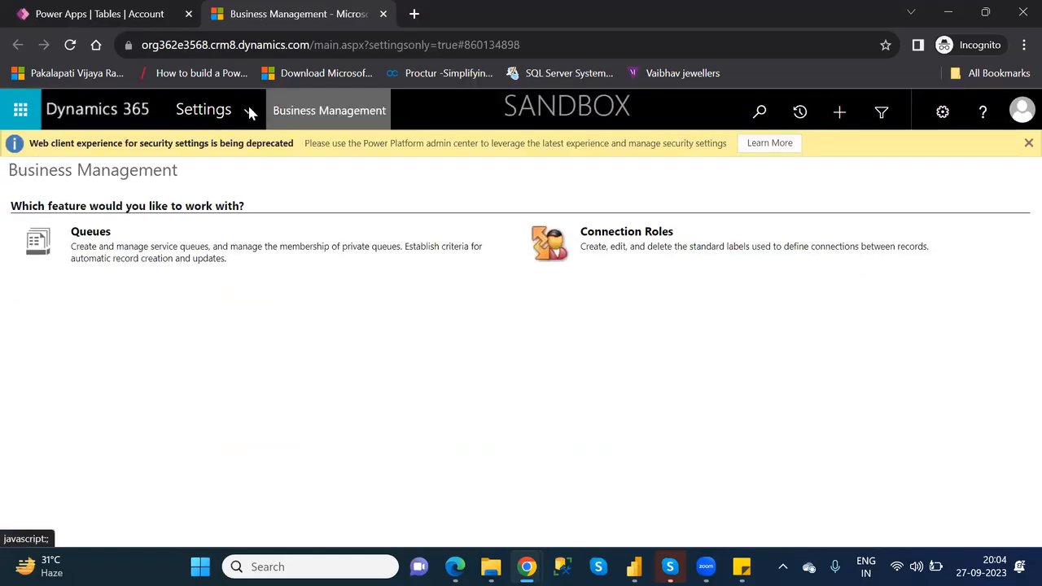
left_click(245, 112)
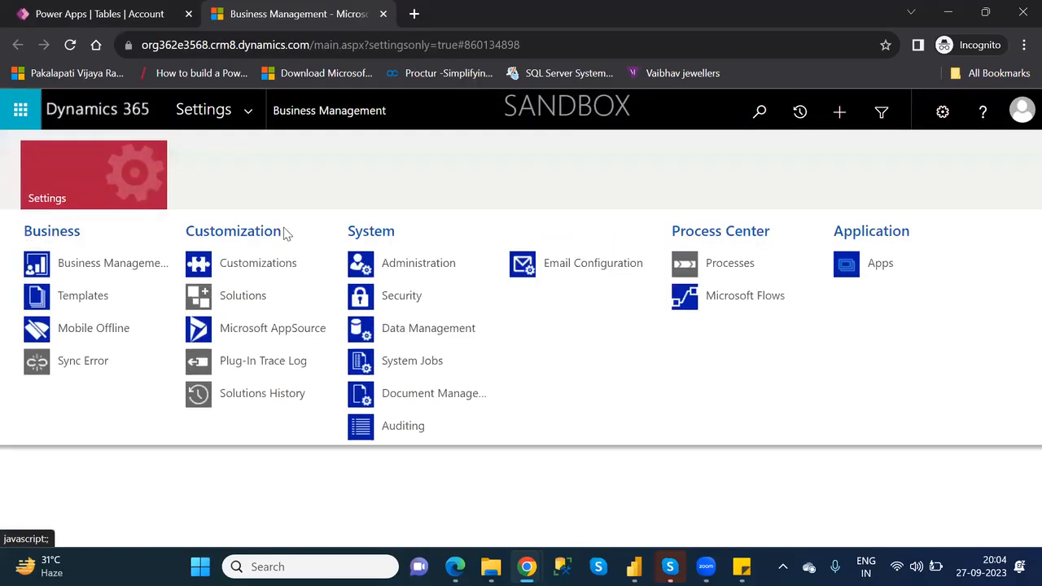
left_click(411, 332)
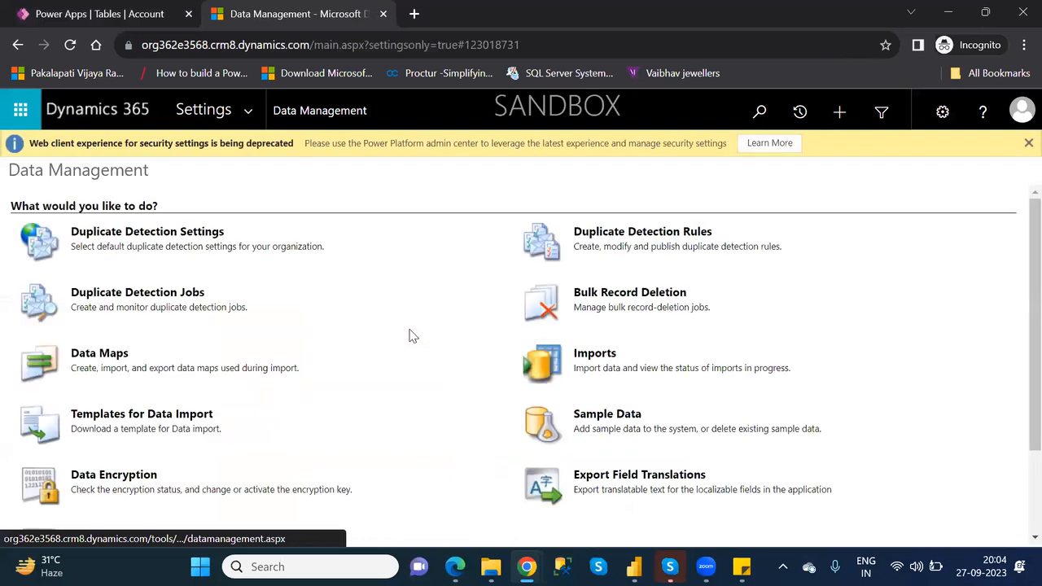
left_click(624, 416)
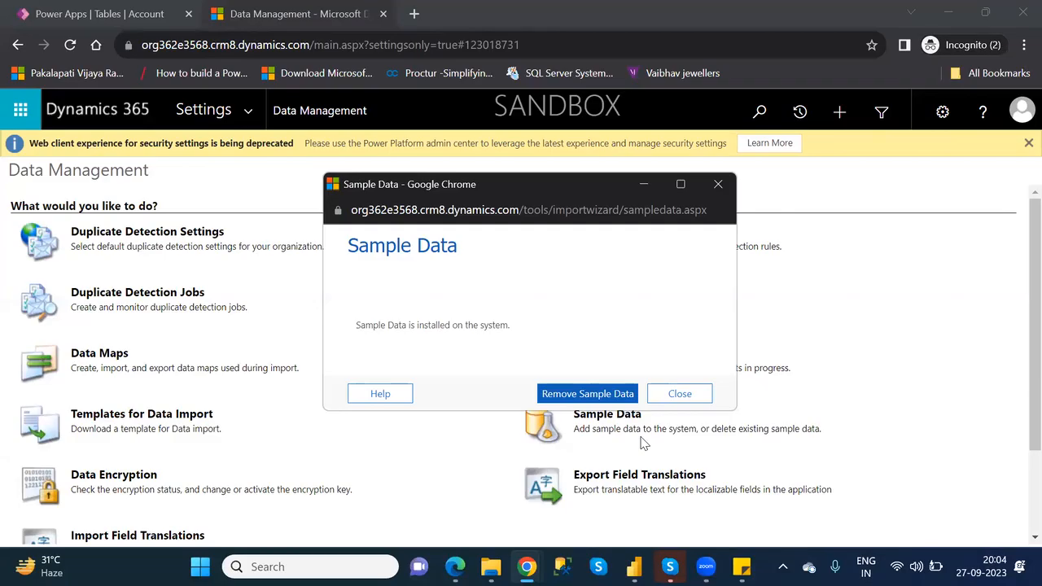
left_click(687, 397)
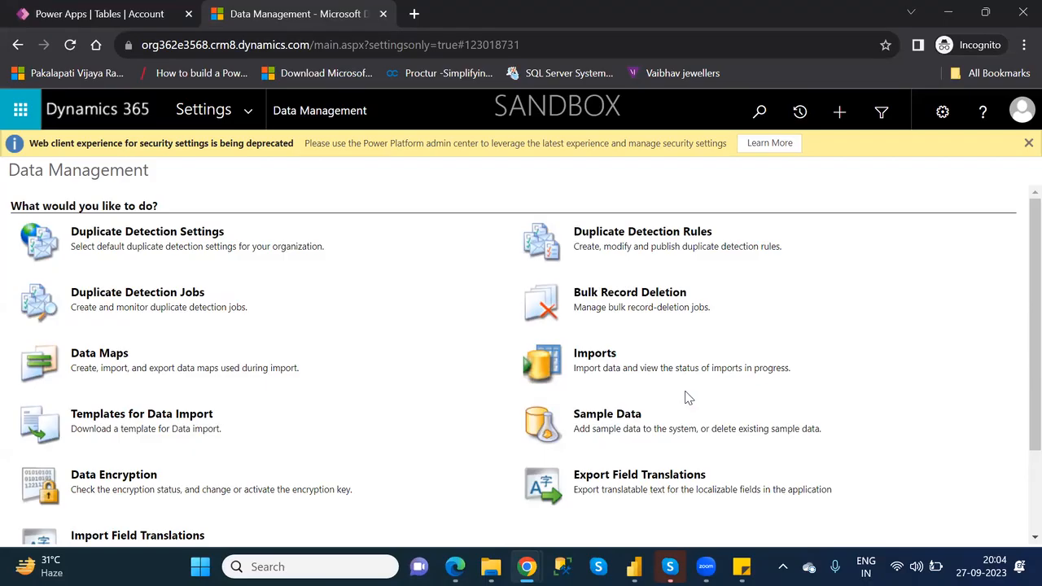
left_click(382, 14)
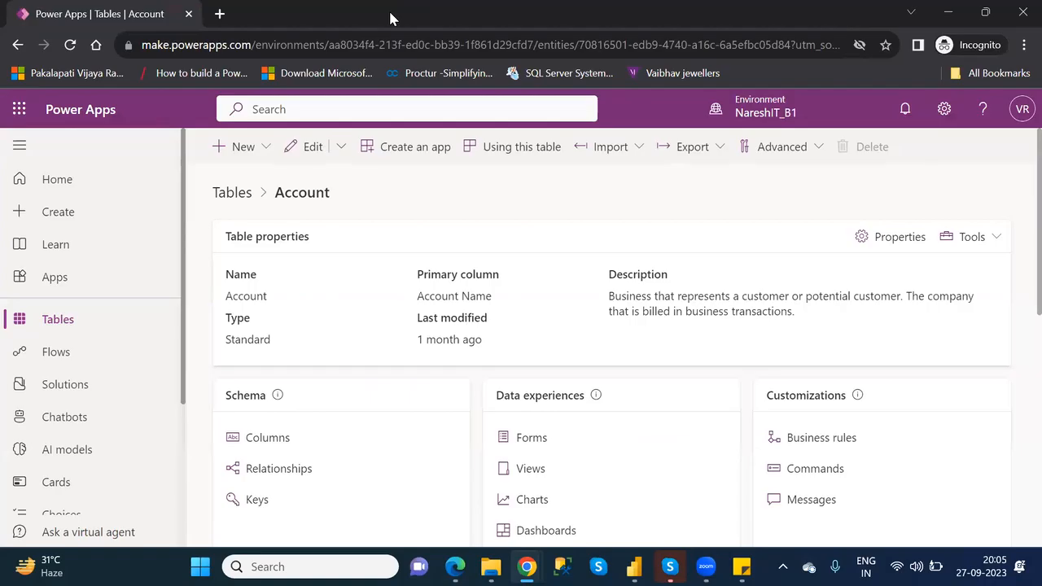